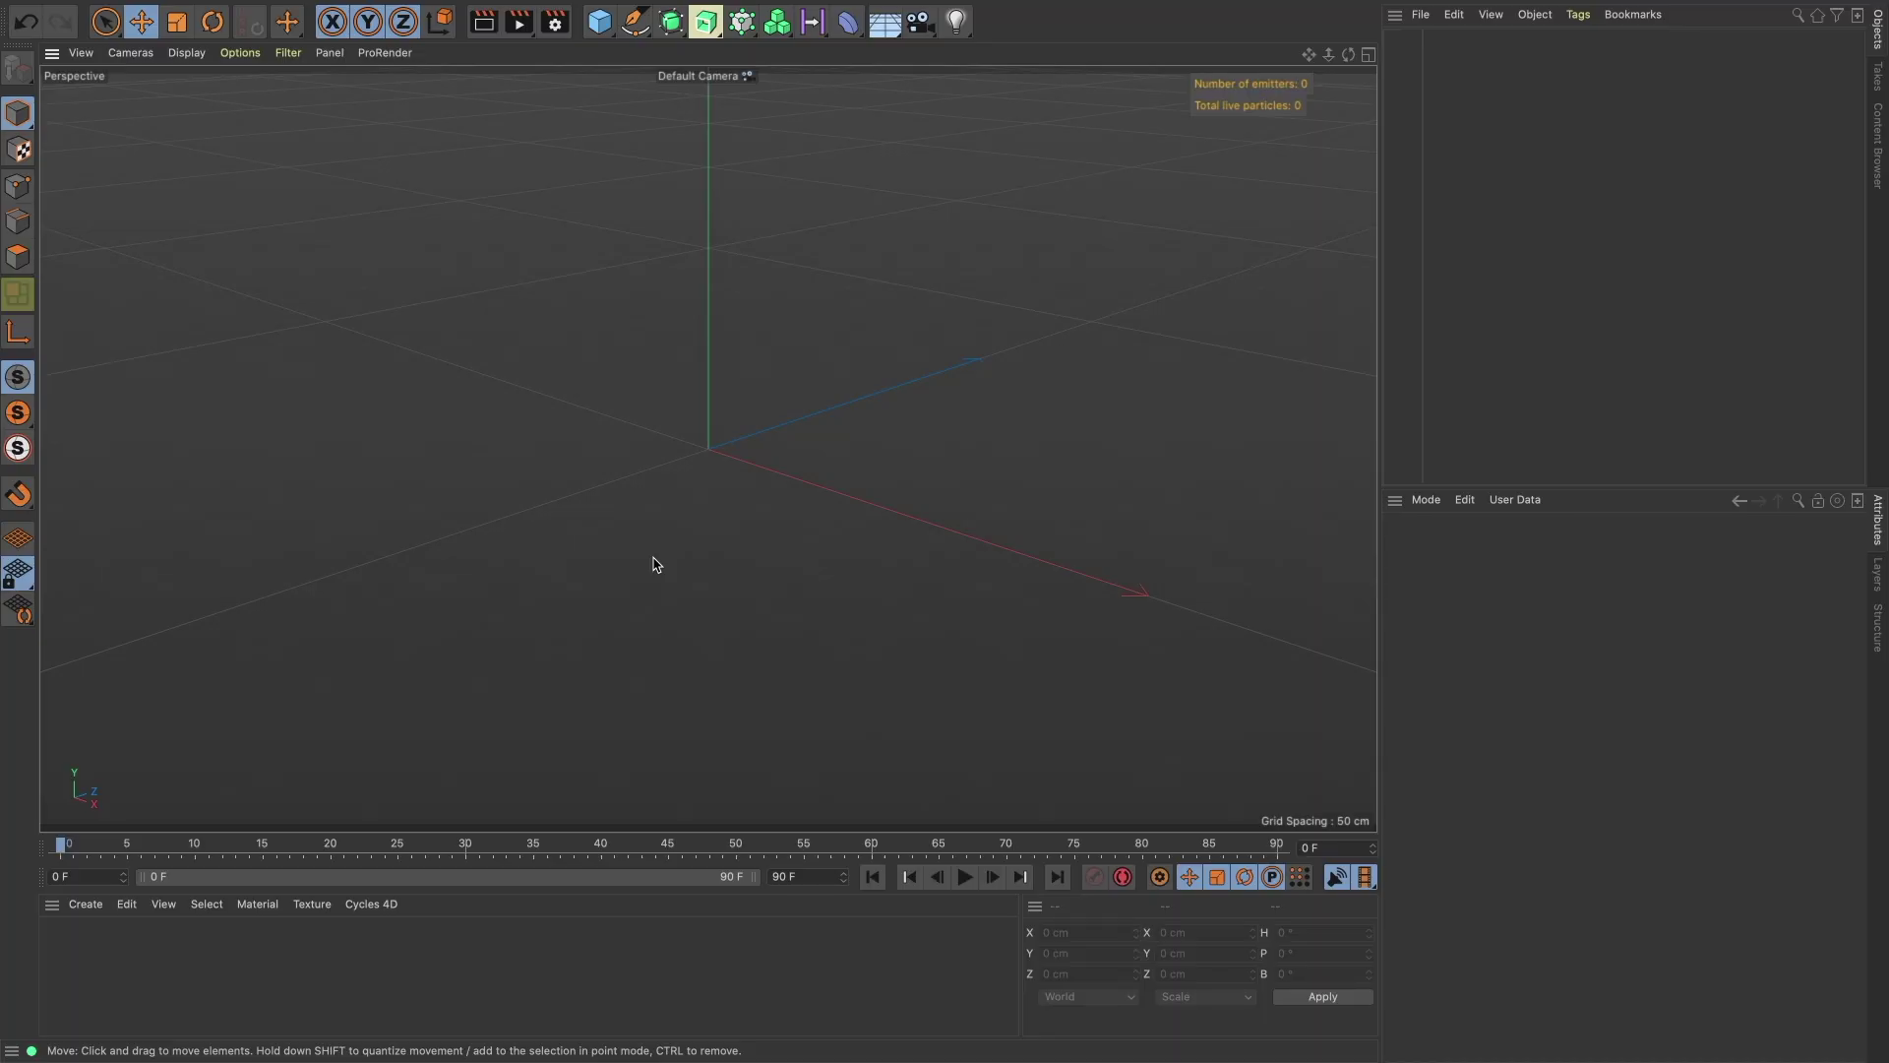
Create a Cube object through the command search.
{"action": "key", "text": "shift+c"}
{"action": "type", "text": "cuber"}
{"action": "key", "text": "BackSpace"}
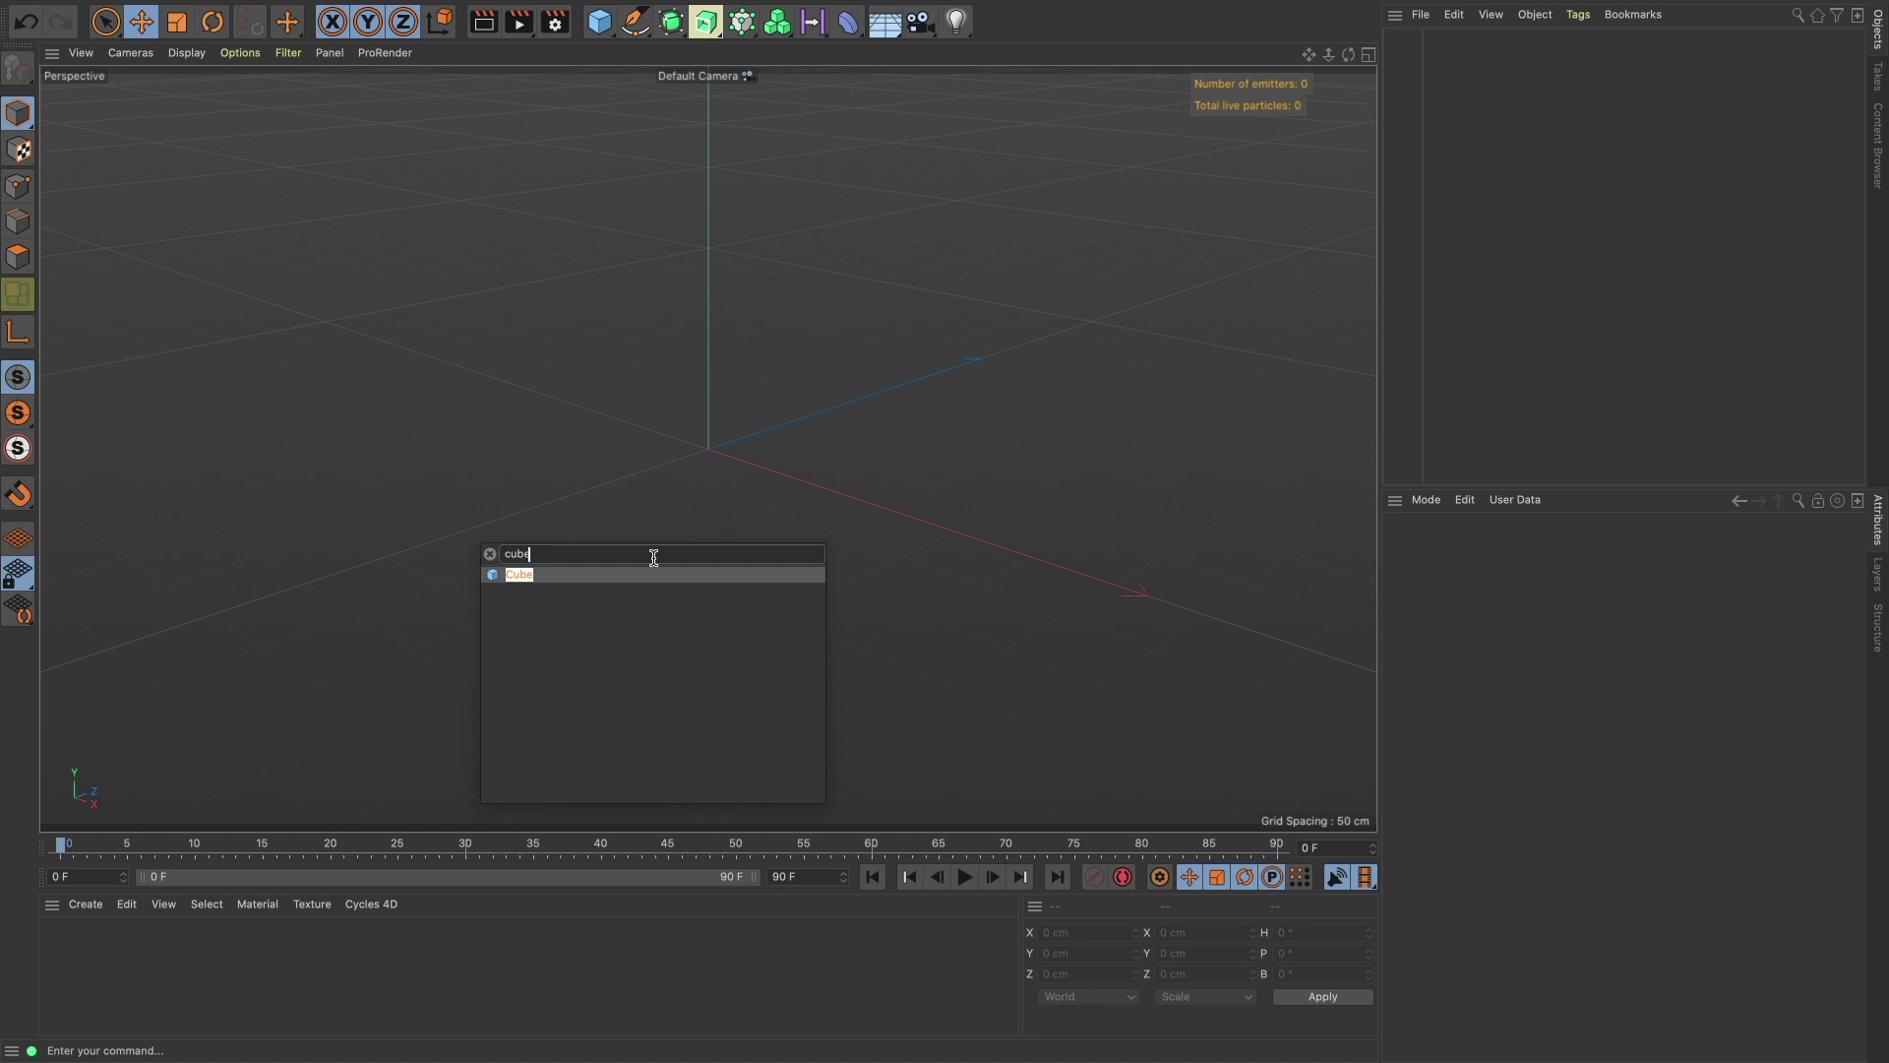
{"action": "key", "text": "Return"}
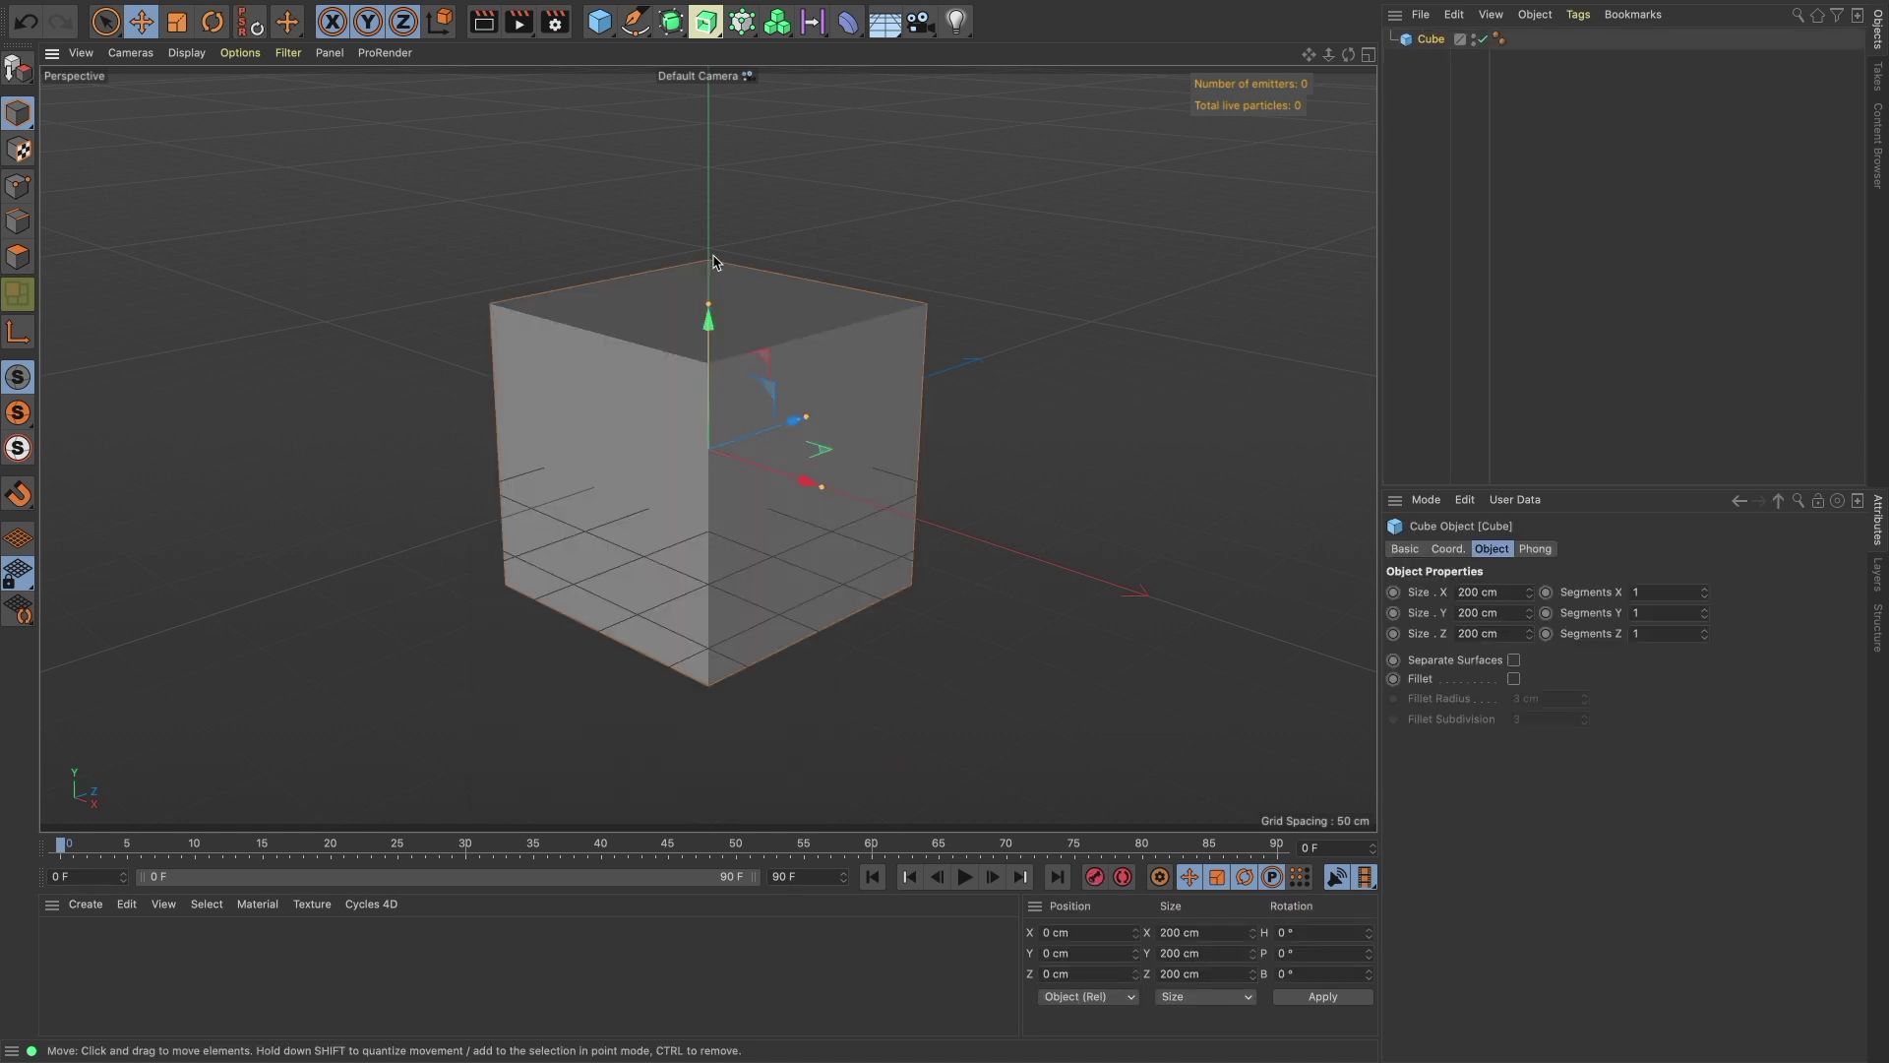
Flatten the cube into a 24.487 × 13.948 × 200 cm bar with 3 cm fillet.
{"action": "left_click_drag", "start_coordinate": [718, 304], "coordinate": [623, 547]}
{"action": "left_click", "coordinate": [1505, 681]}
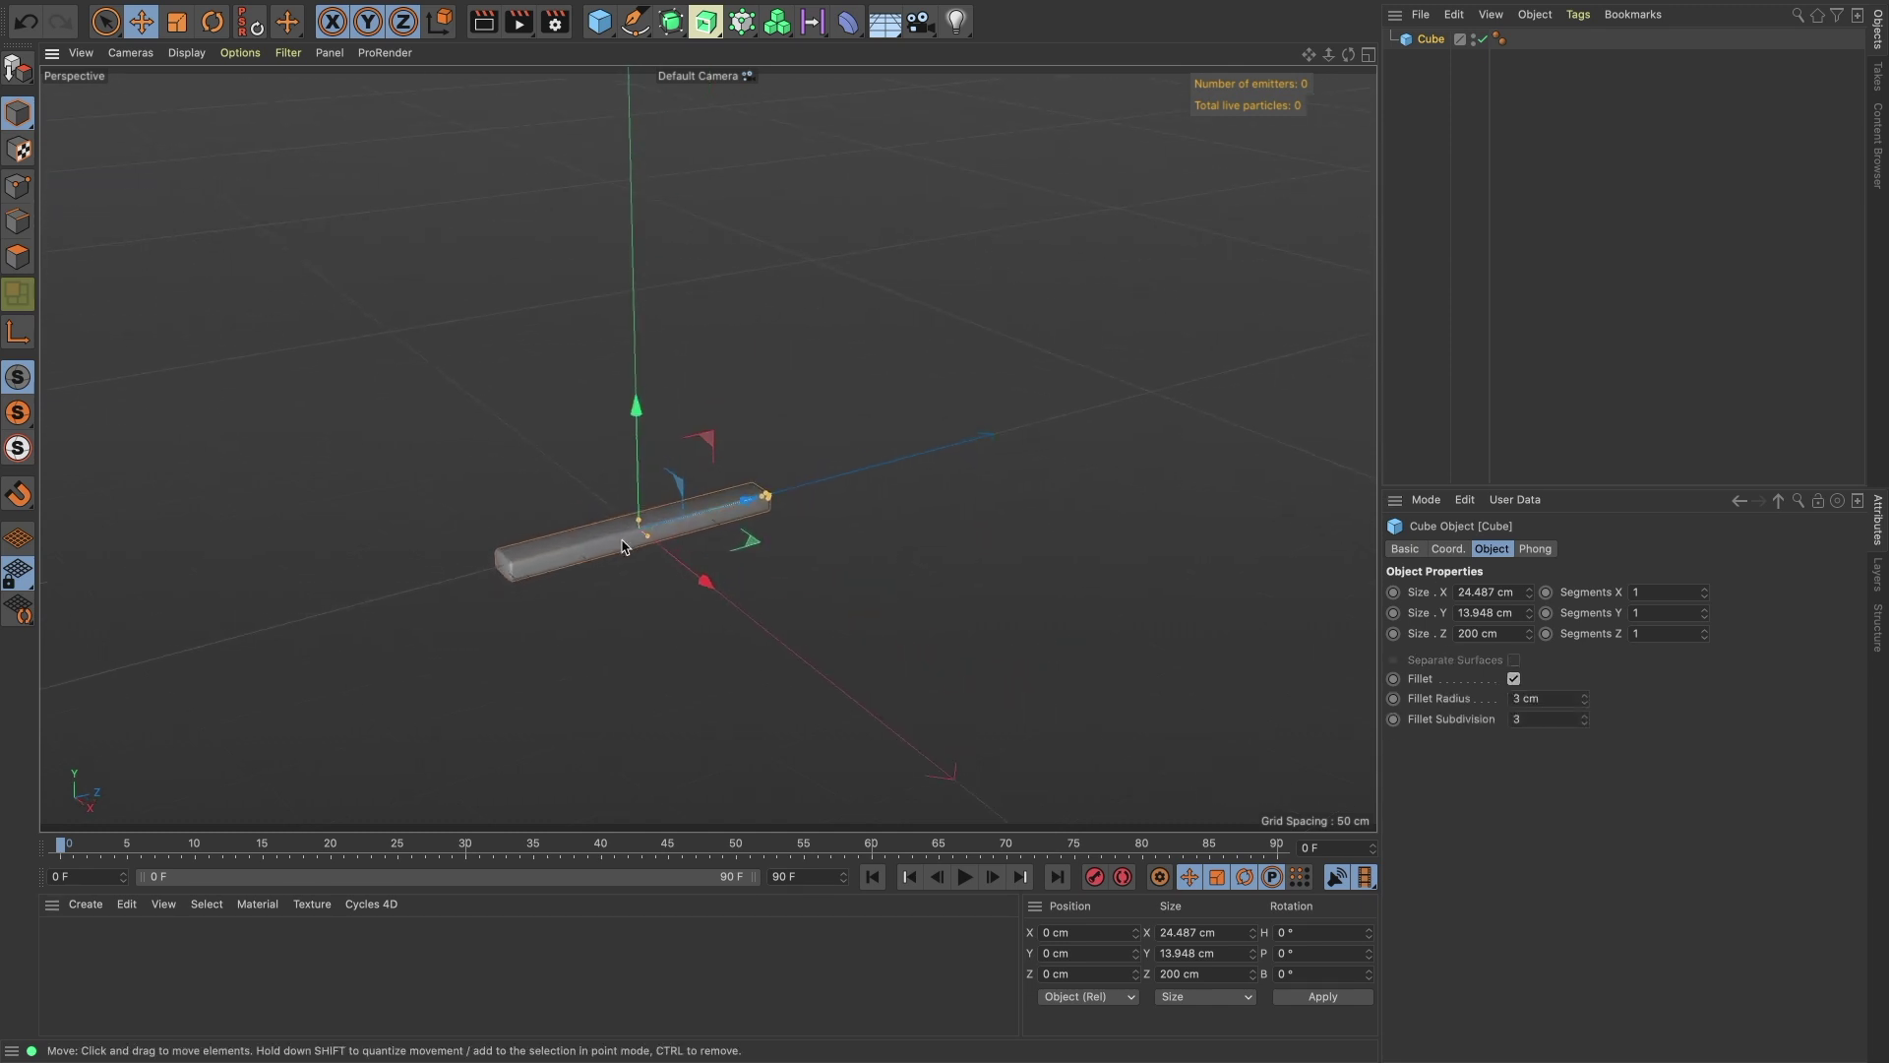
{"action": "scroll", "coordinate": [623, 547], "scroll_direction": "up", "scroll_amount": 3}
{"action": "left_click_drag", "start_coordinate": [814, 557], "coordinate": [844, 466], "text": "alt"}
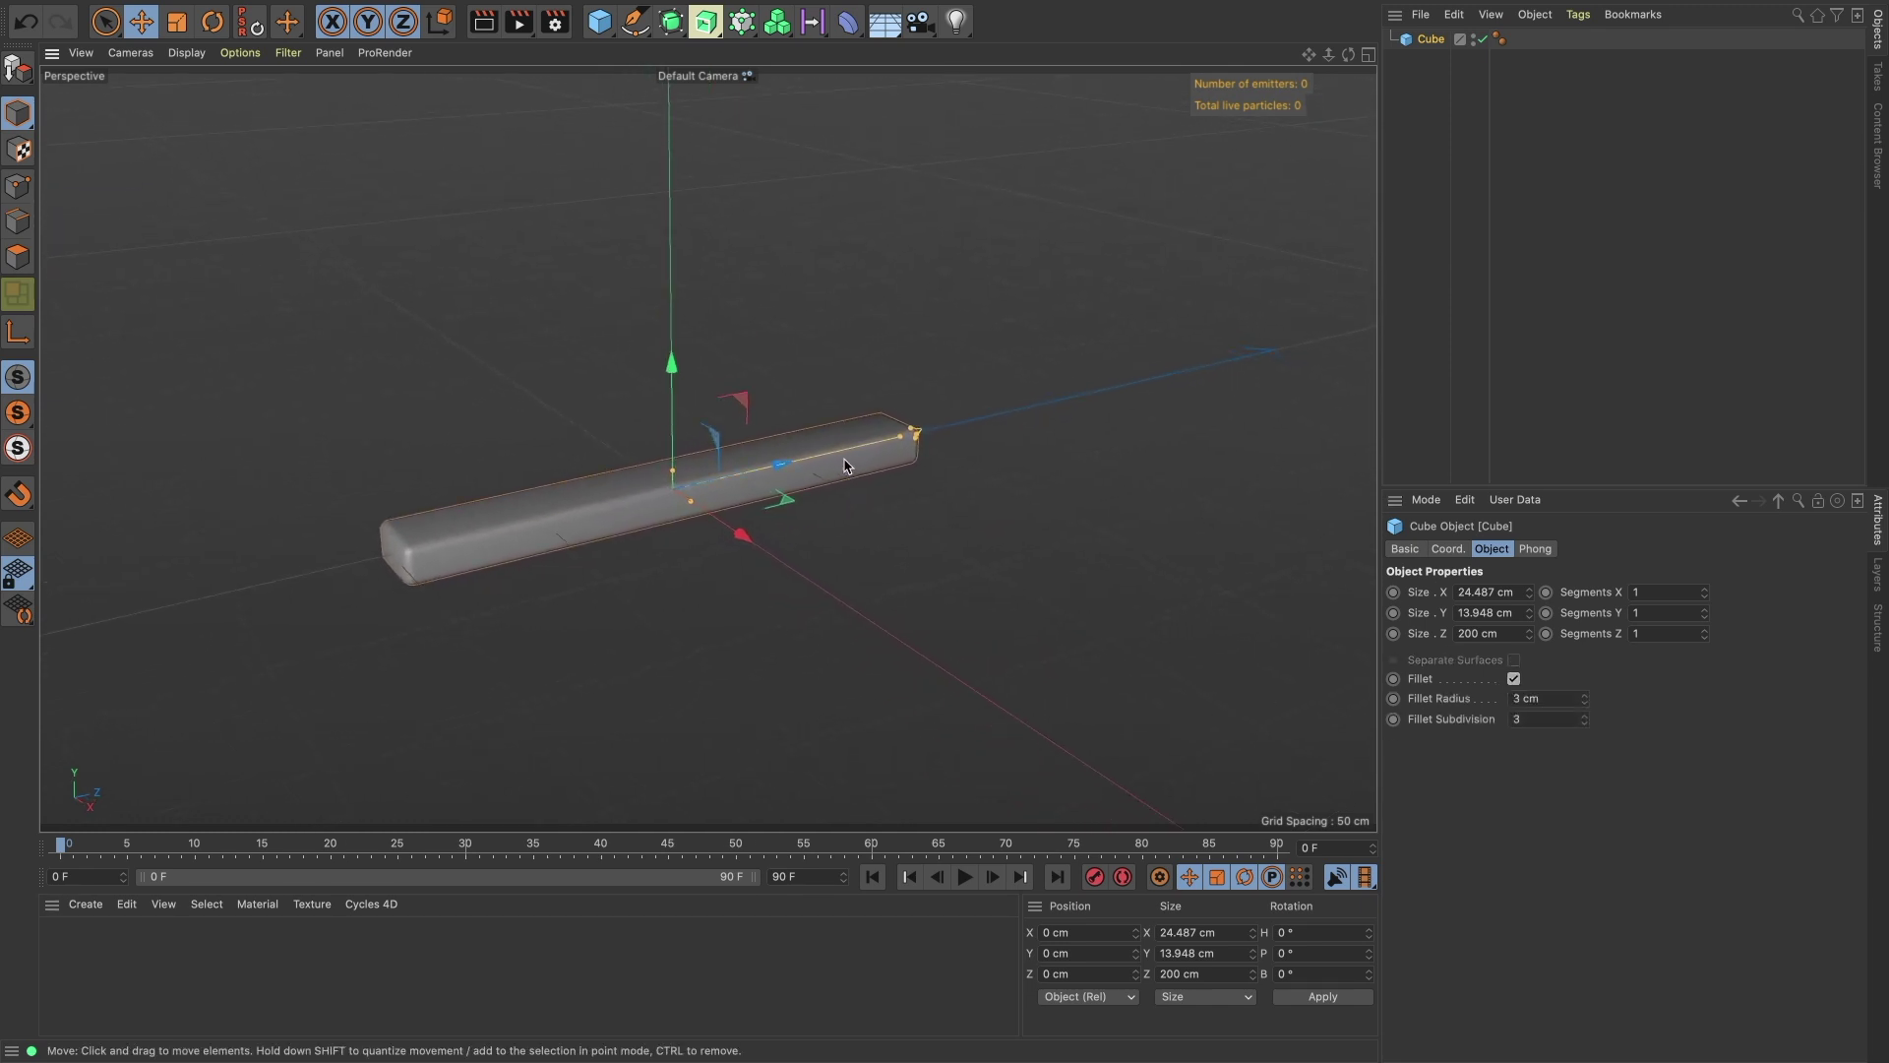
Create a new material Mat, apply it to the bar and open its editor.
{"action": "double_click", "coordinate": [87, 931]}
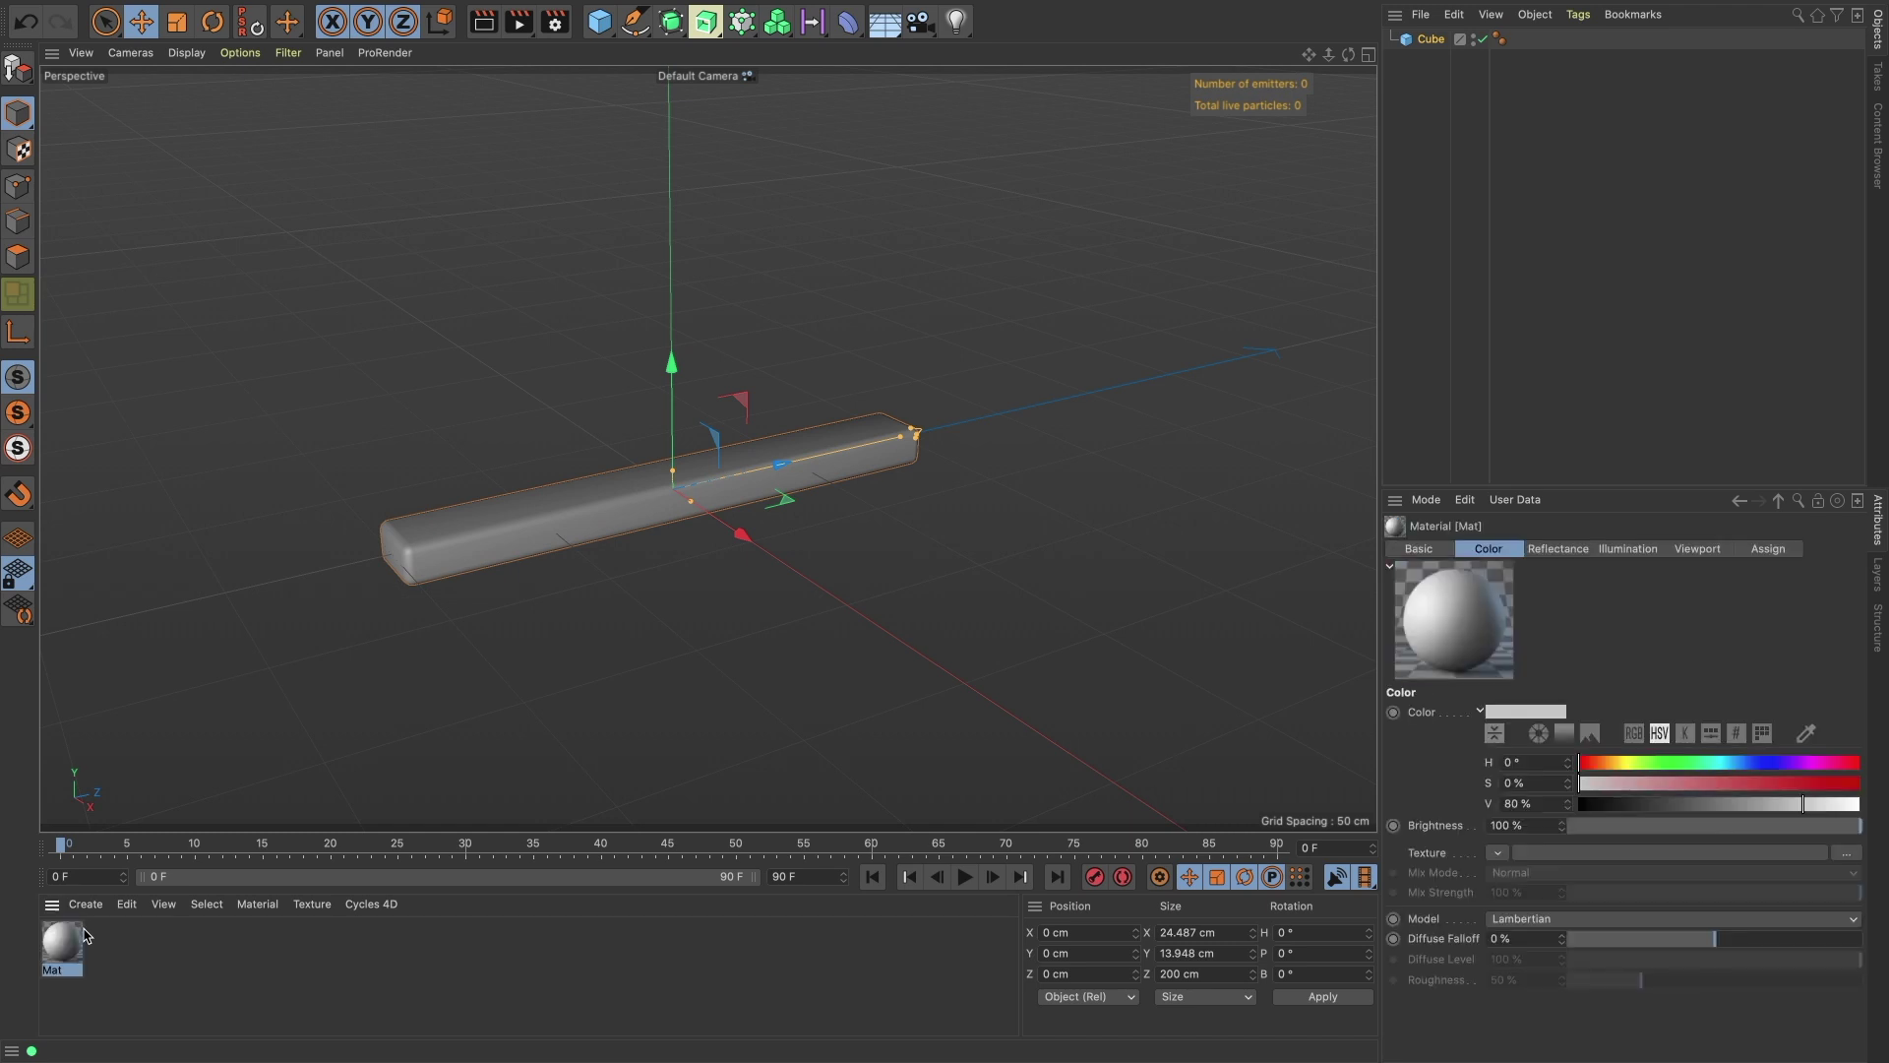
{"action": "left_click_drag", "start_coordinate": [62, 952], "coordinate": [523, 532]}
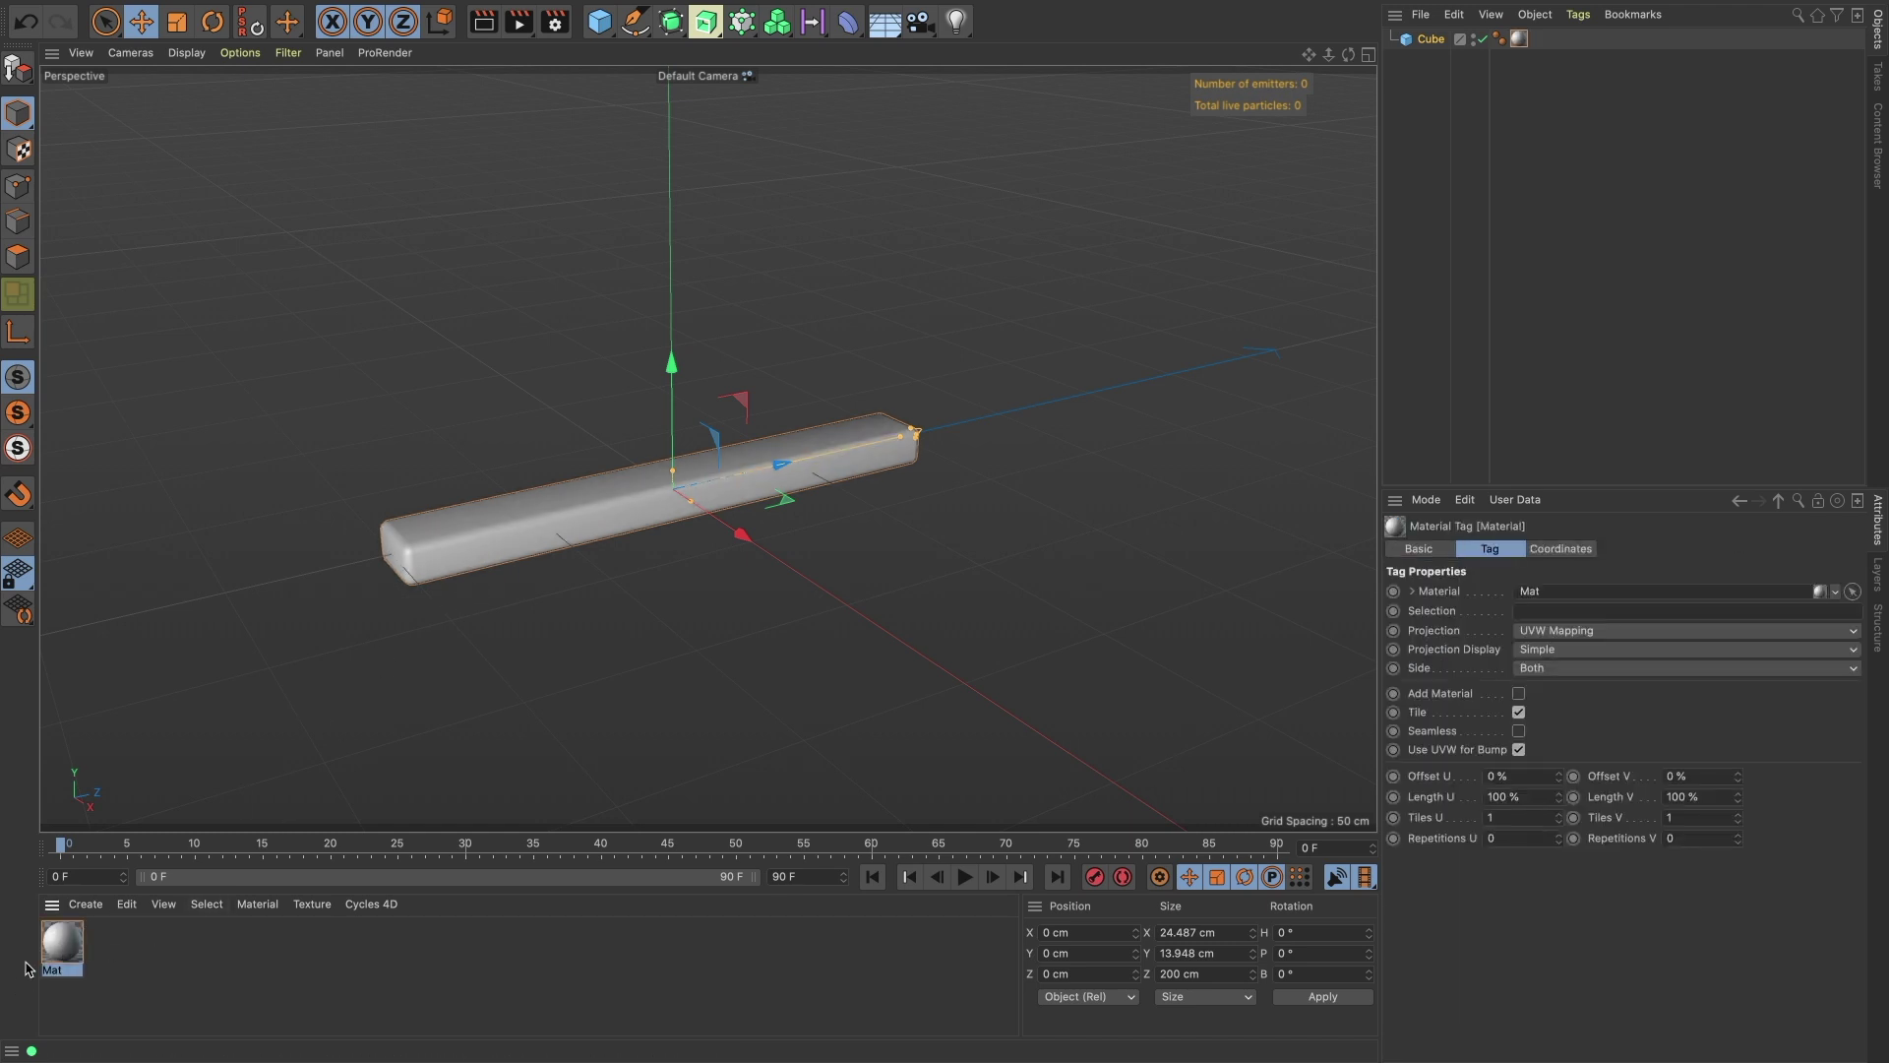
{"action": "left_click", "coordinate": [62, 942]}
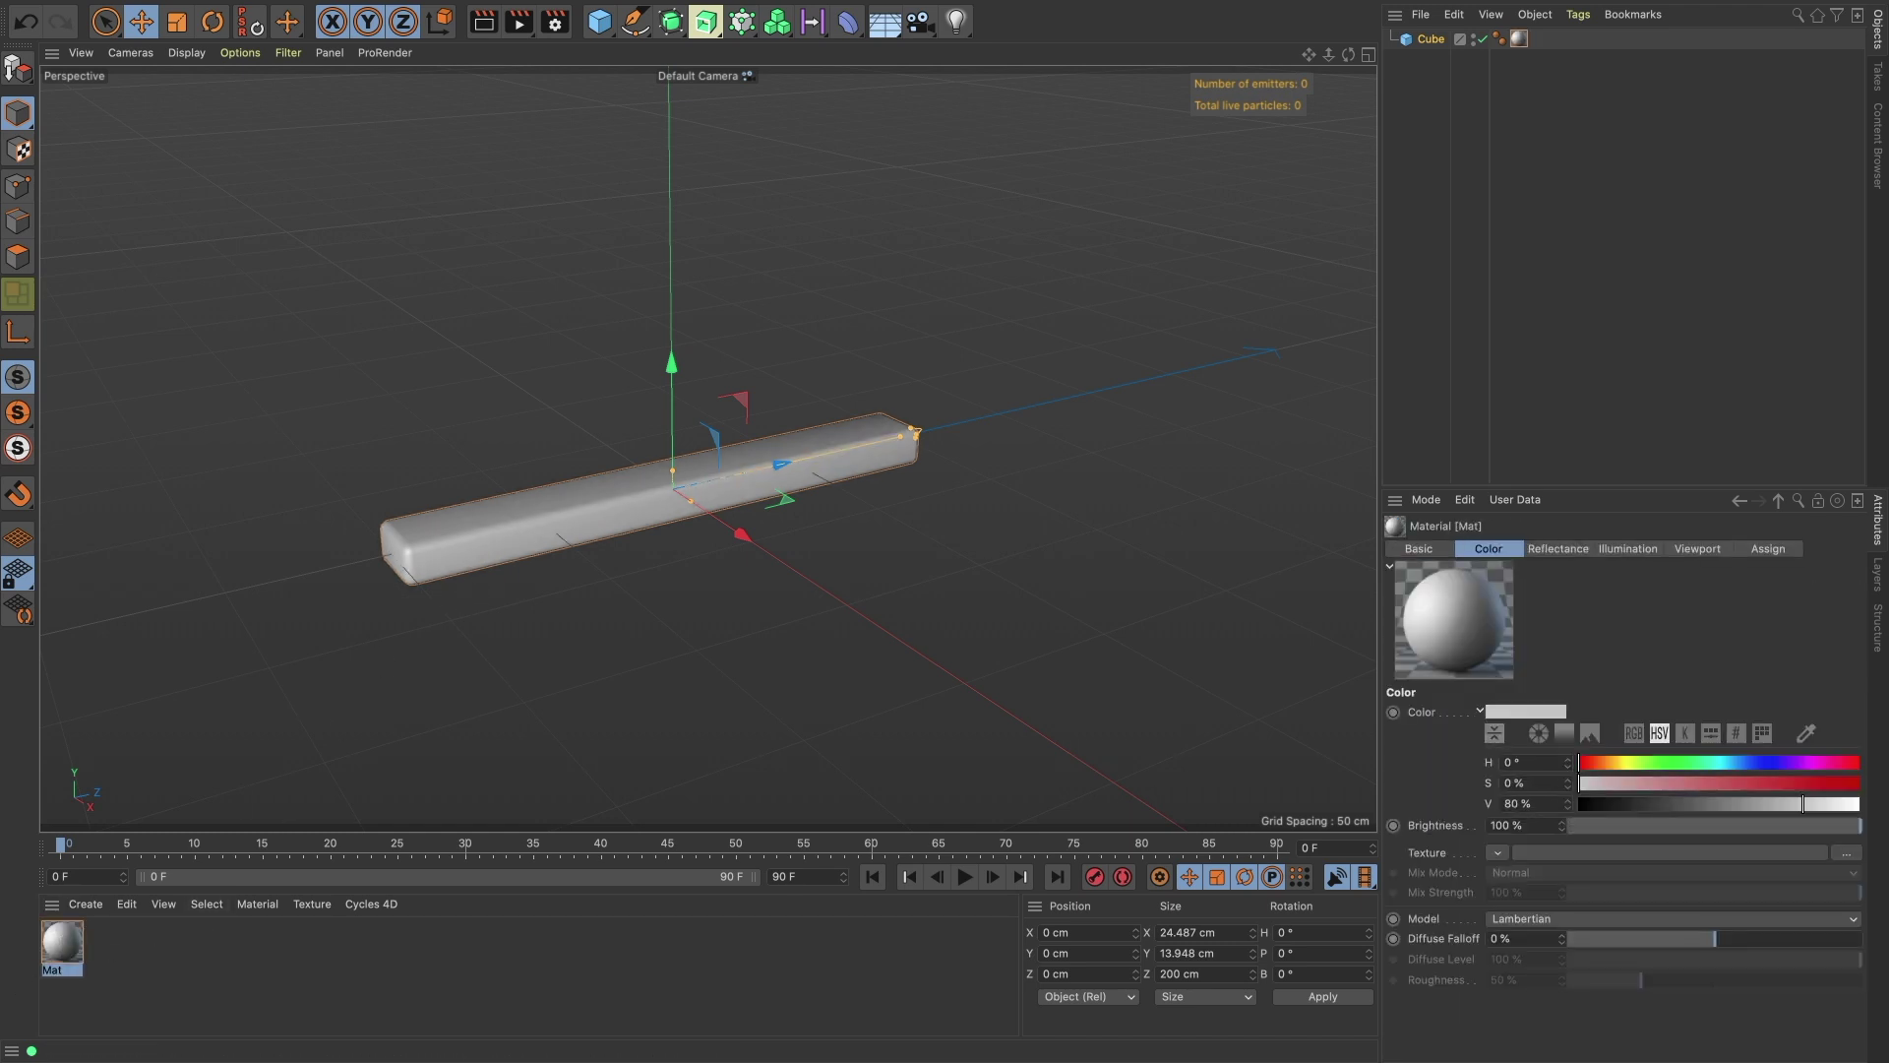
{"action": "double_click", "coordinate": [62, 943]}
Disable the Color and Reflectance channels and enable Luminance.
{"action": "left_click", "coordinate": [291, 539]}
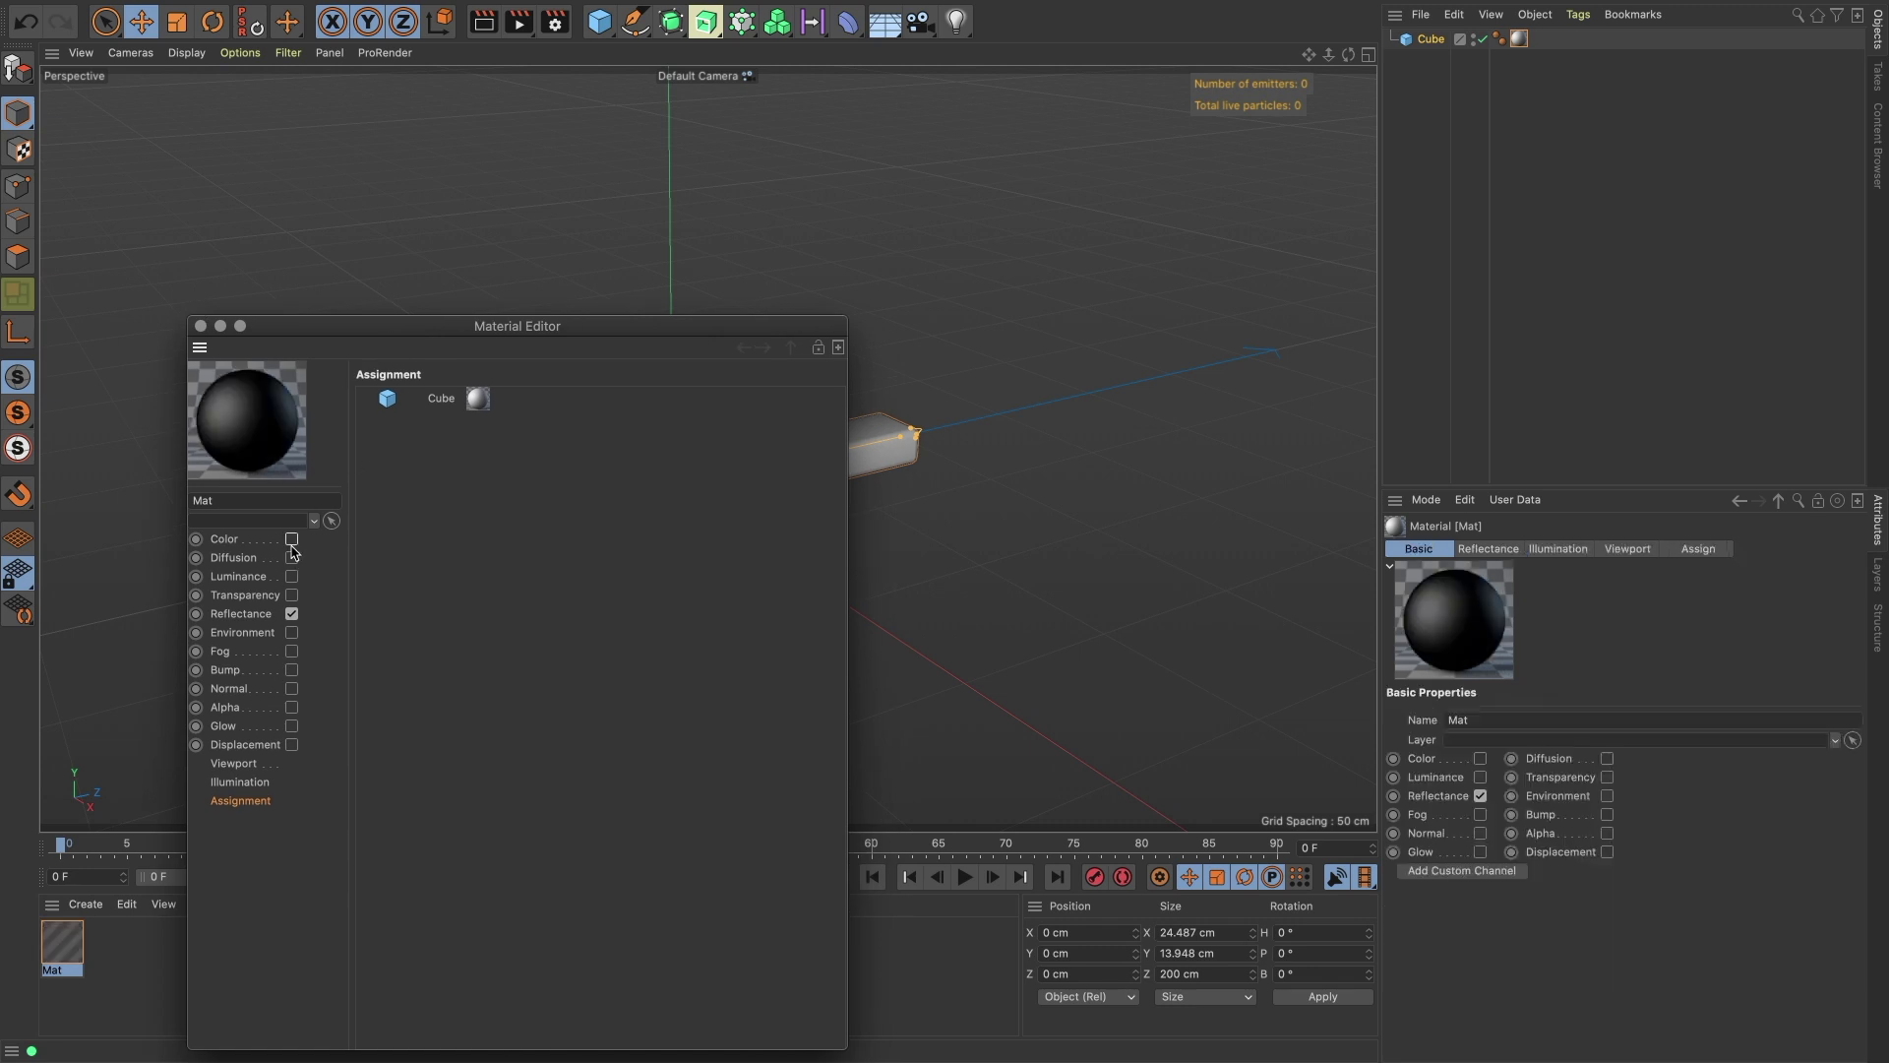
{"action": "left_click", "coordinate": [291, 613]}
{"action": "left_click", "coordinate": [291, 575]}
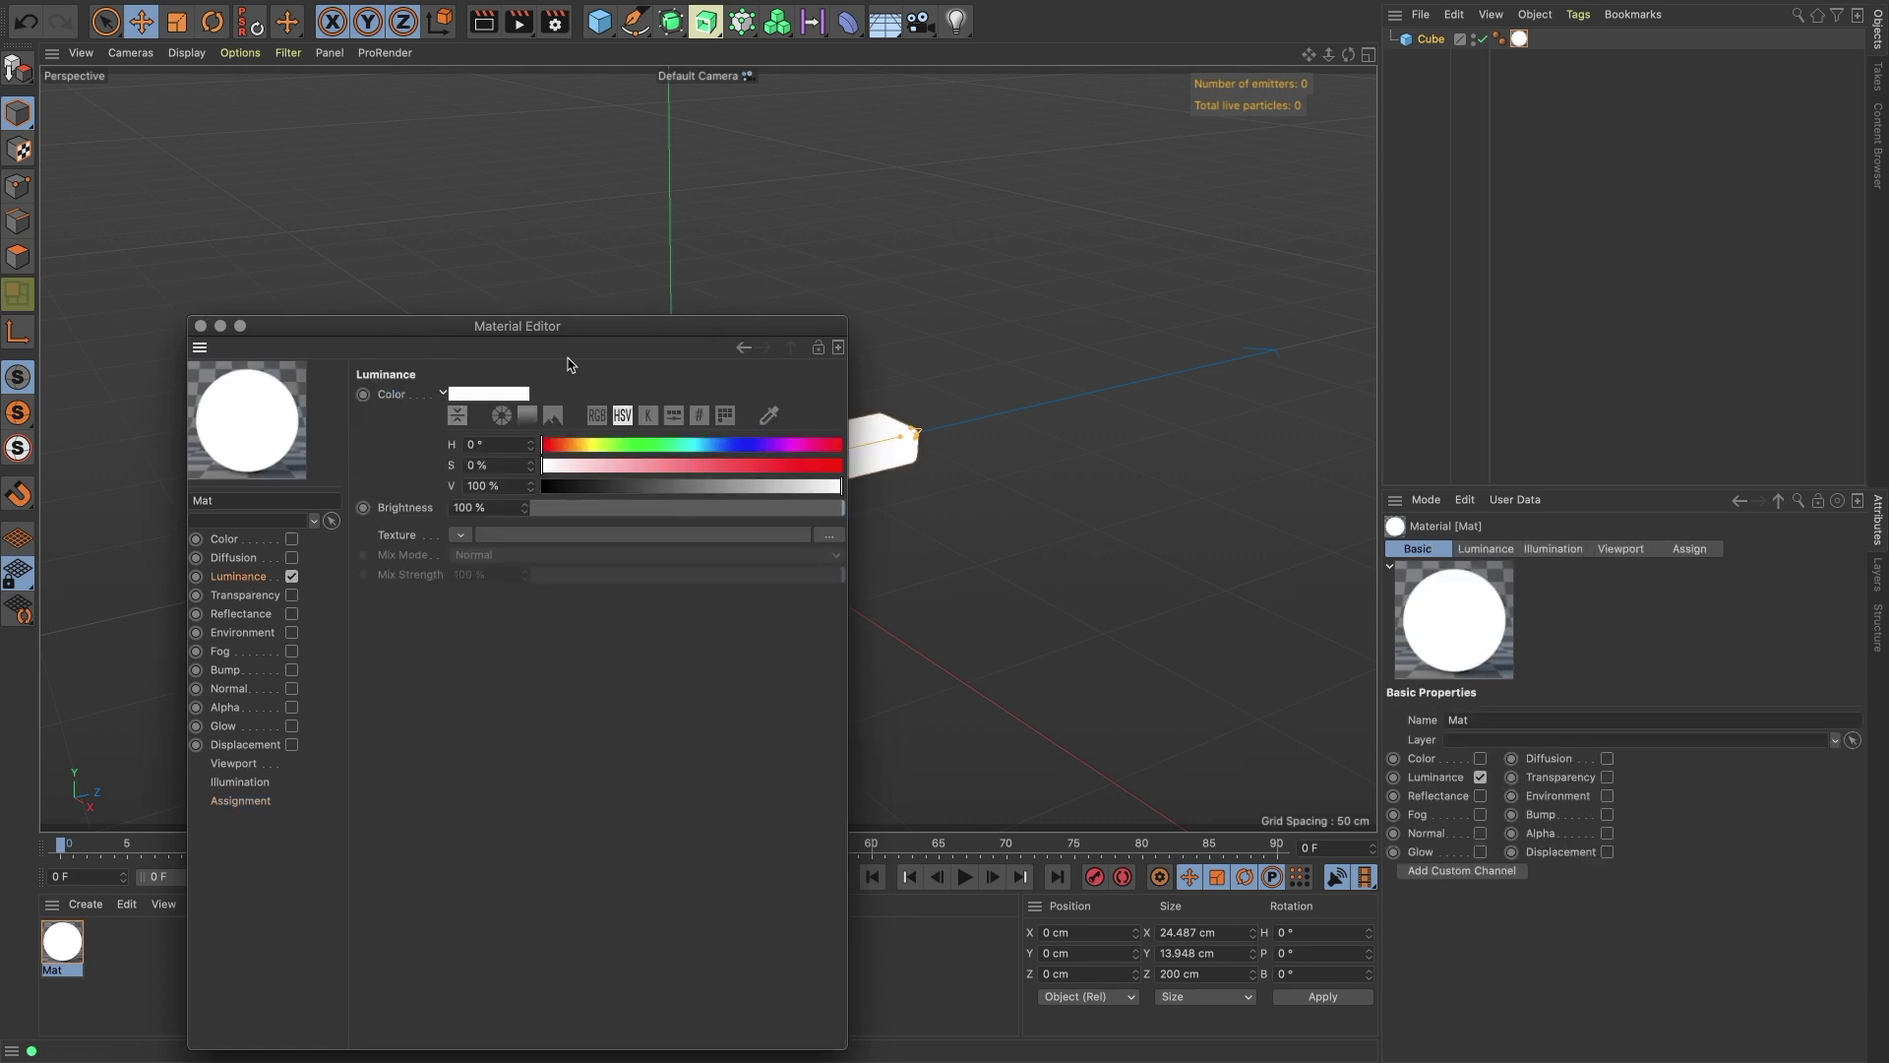
{"action": "left_click_drag", "start_coordinate": [584, 339], "coordinate": [397, 295]}
Use an Electric Noise texture for luminance with 325% global scale.
{"action": "left_click", "coordinate": [274, 492]}
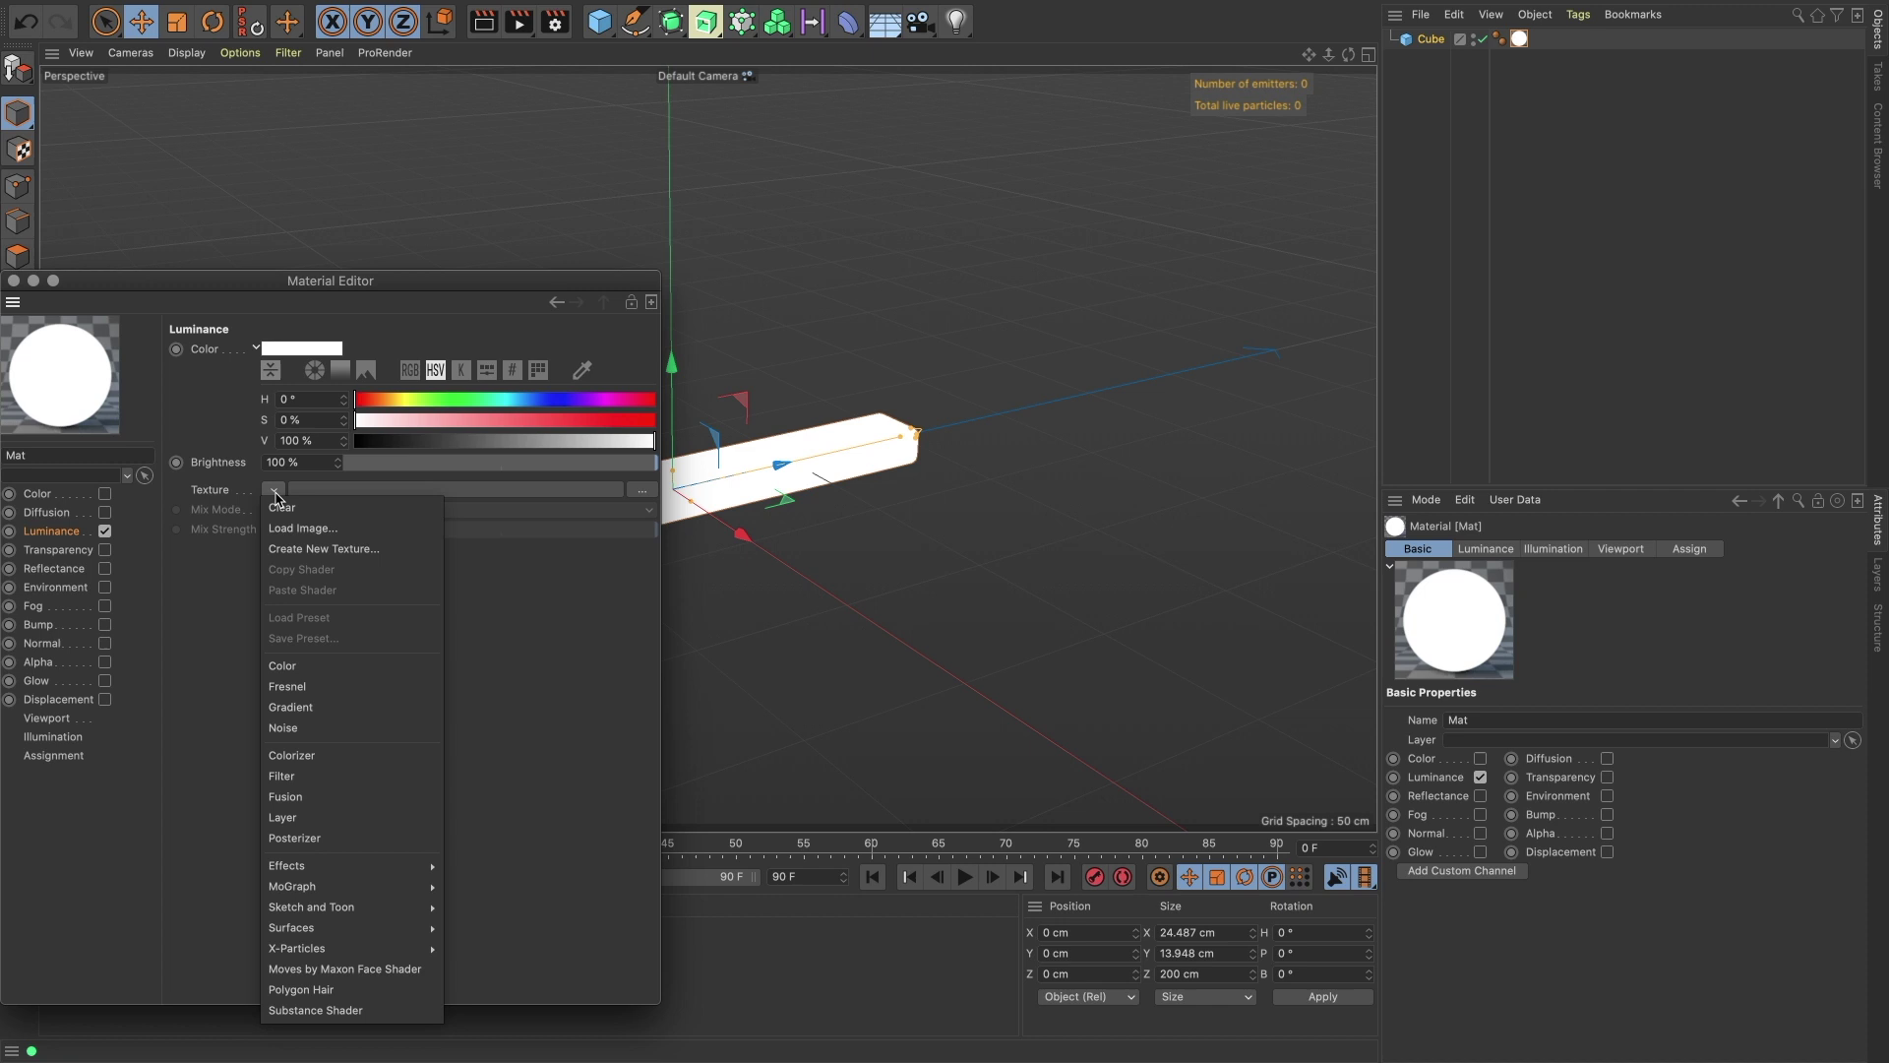
{"action": "left_click", "coordinate": [315, 707]}
{"action": "left_click", "coordinate": [300, 543]}
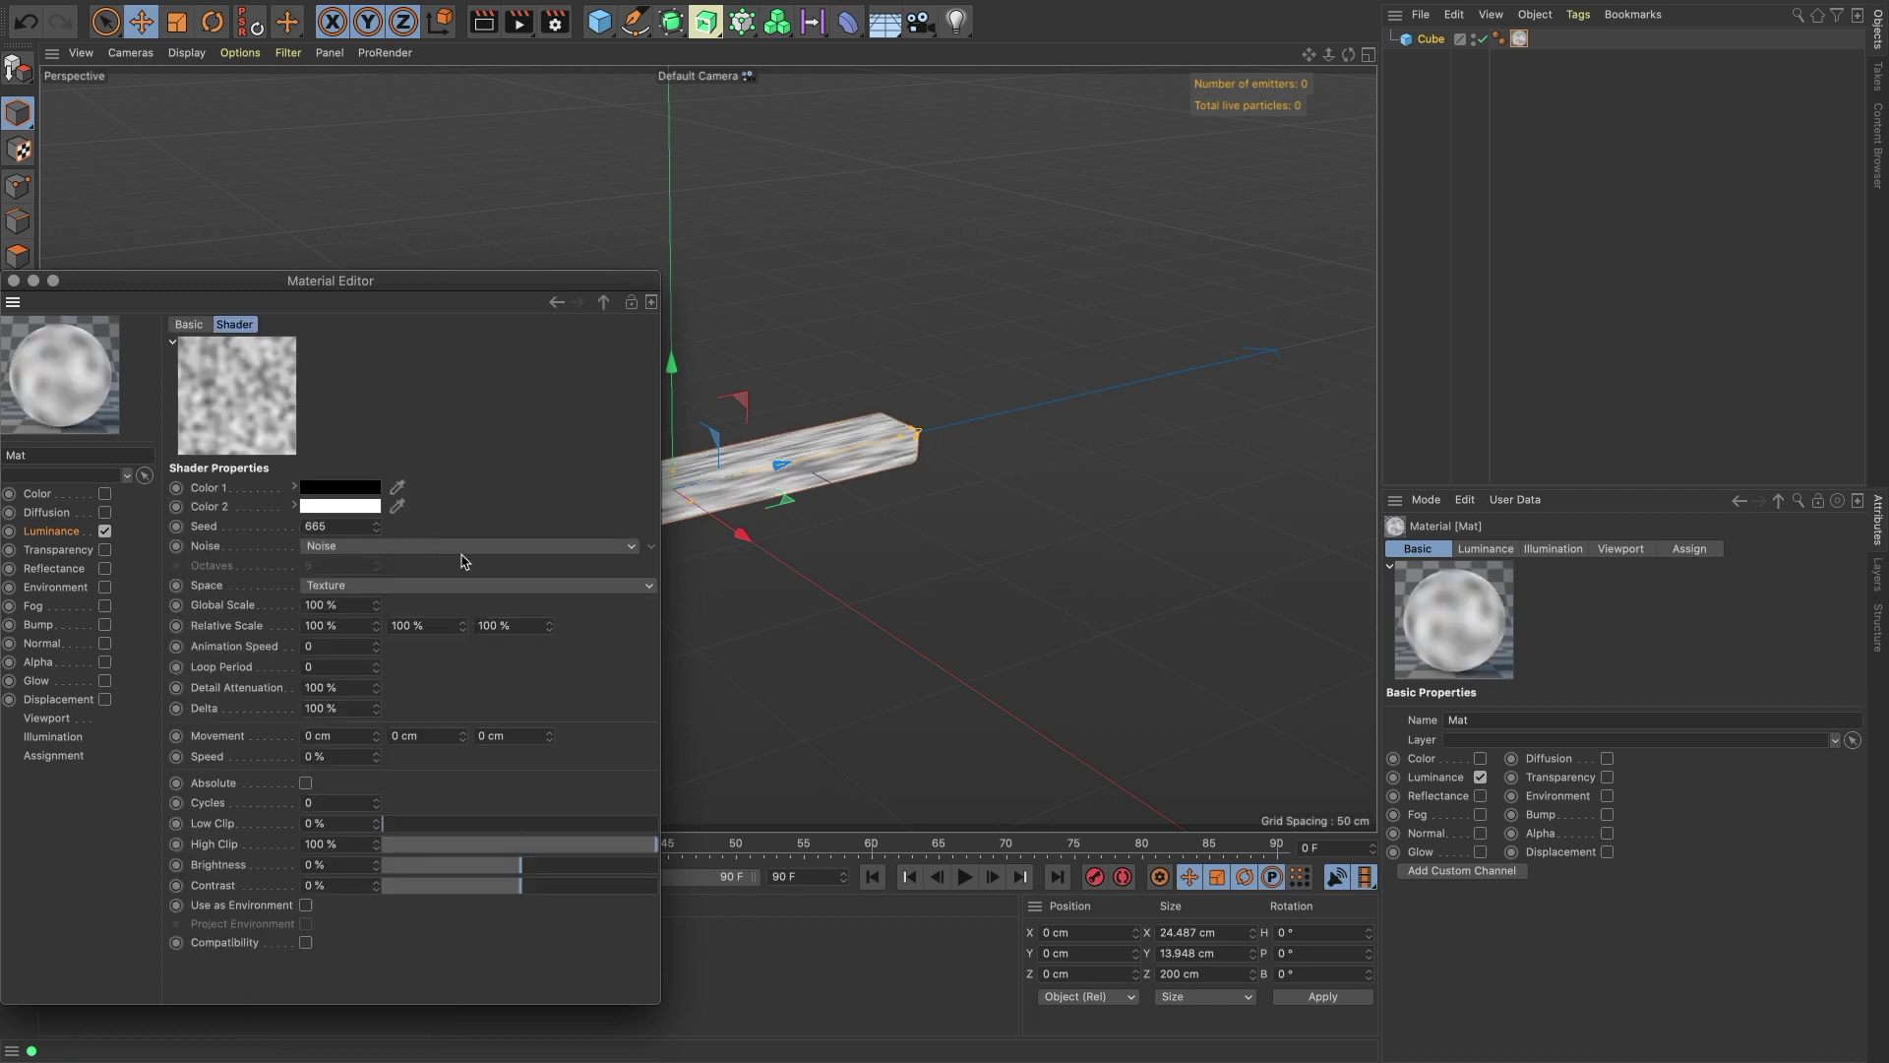
{"action": "left_click", "coordinate": [346, 605]}
{"action": "key", "text": "Return"}
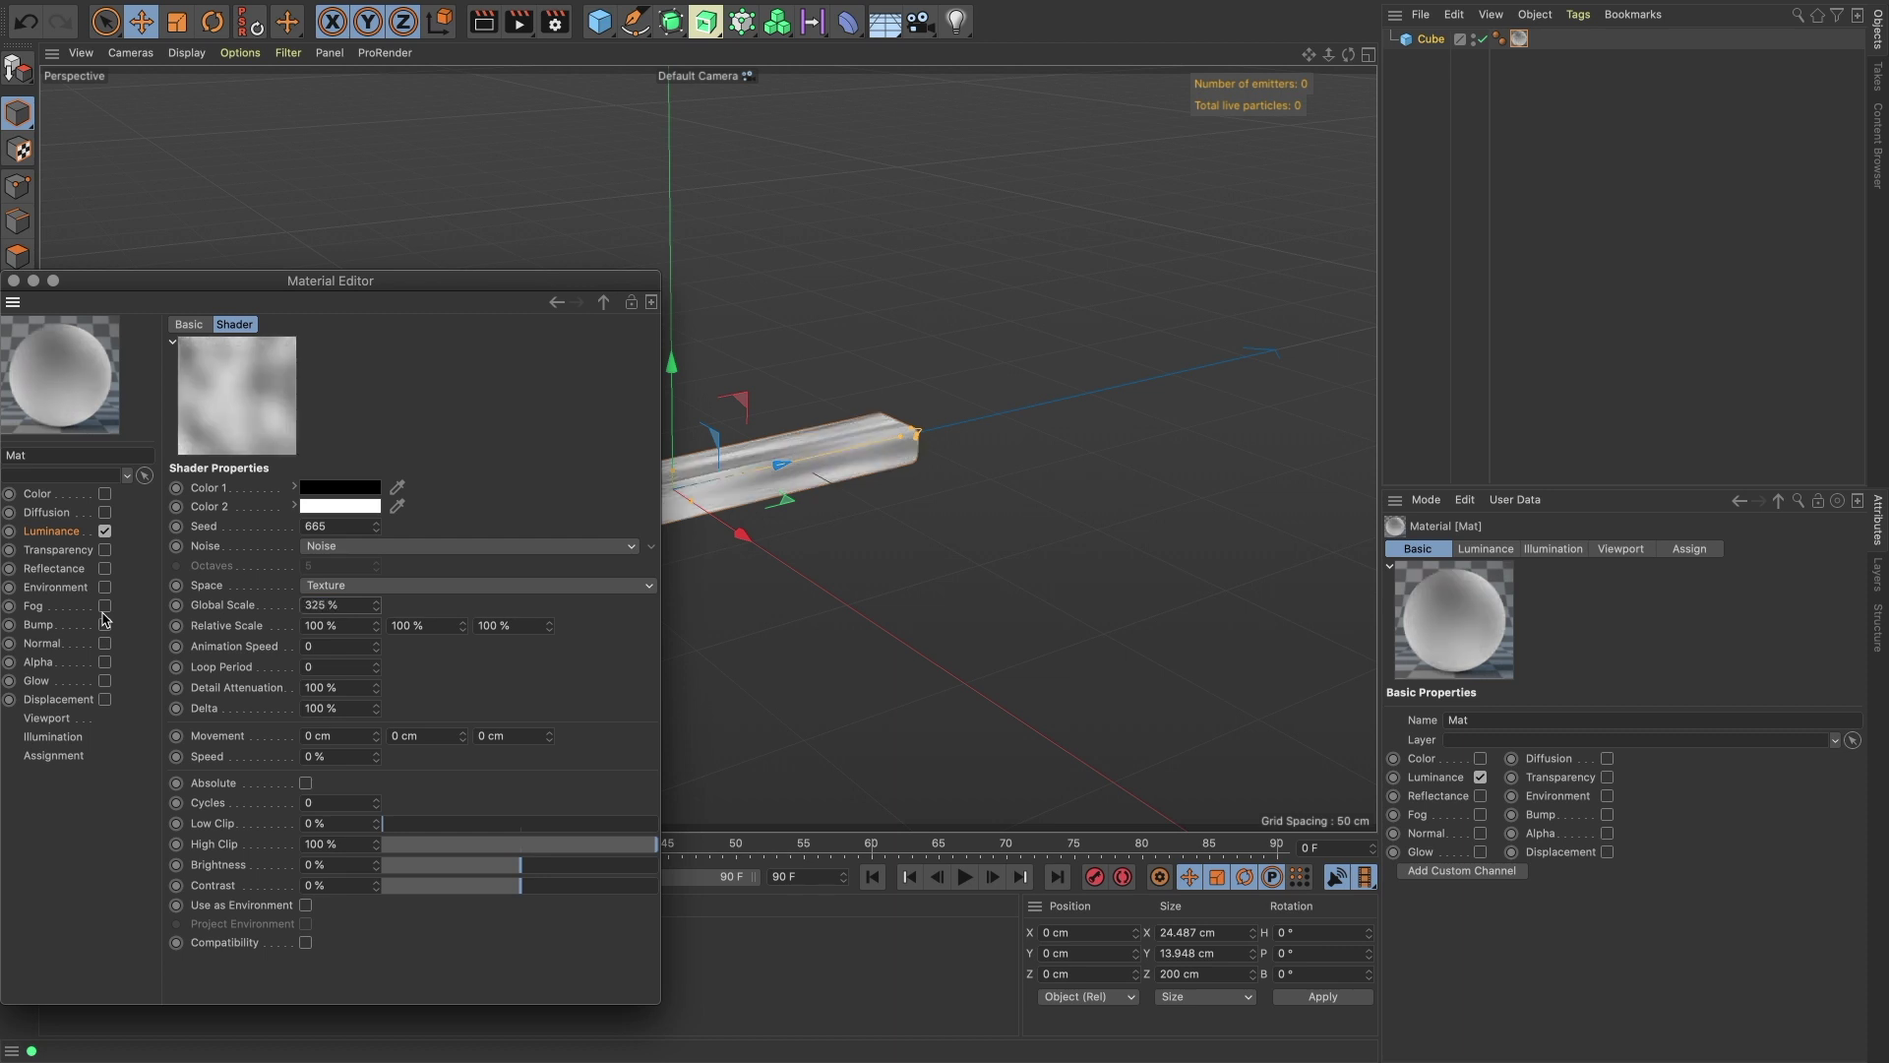
{"action": "left_click", "coordinate": [635, 546]}
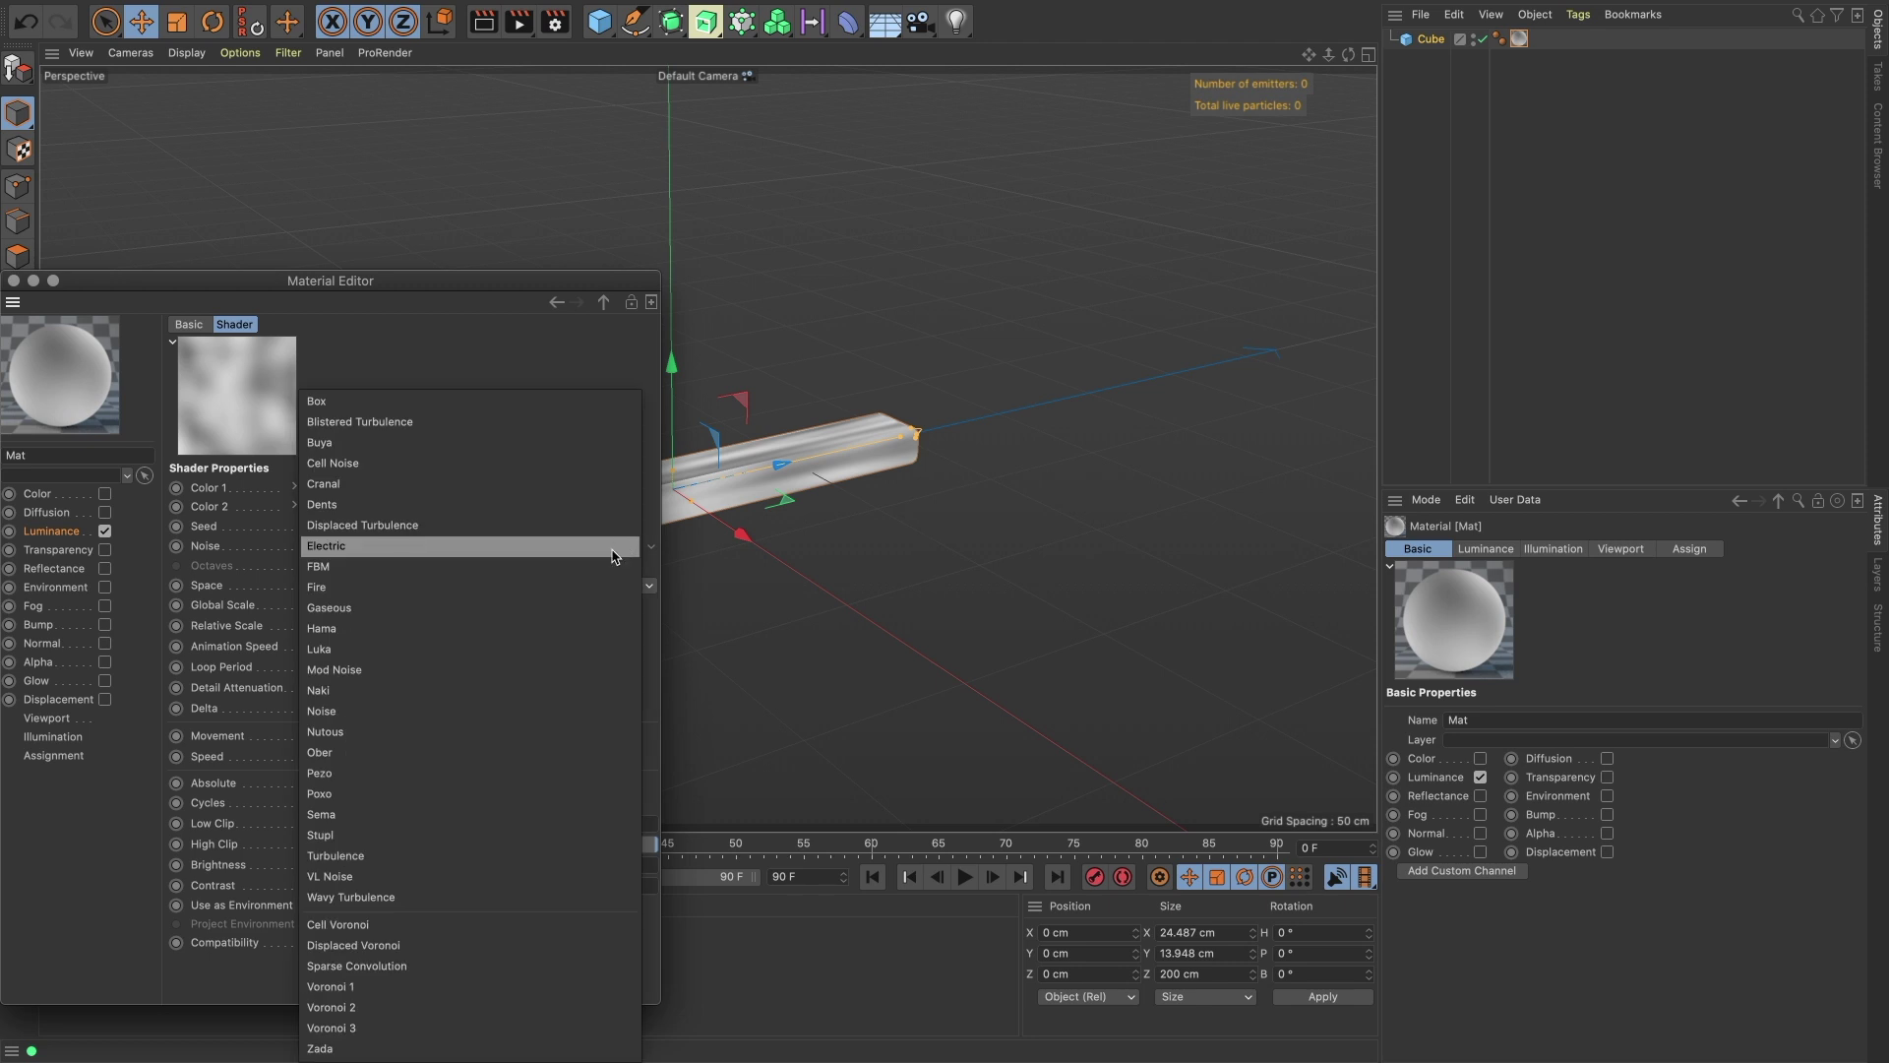
{"action": "left_click", "coordinate": [614, 547]}
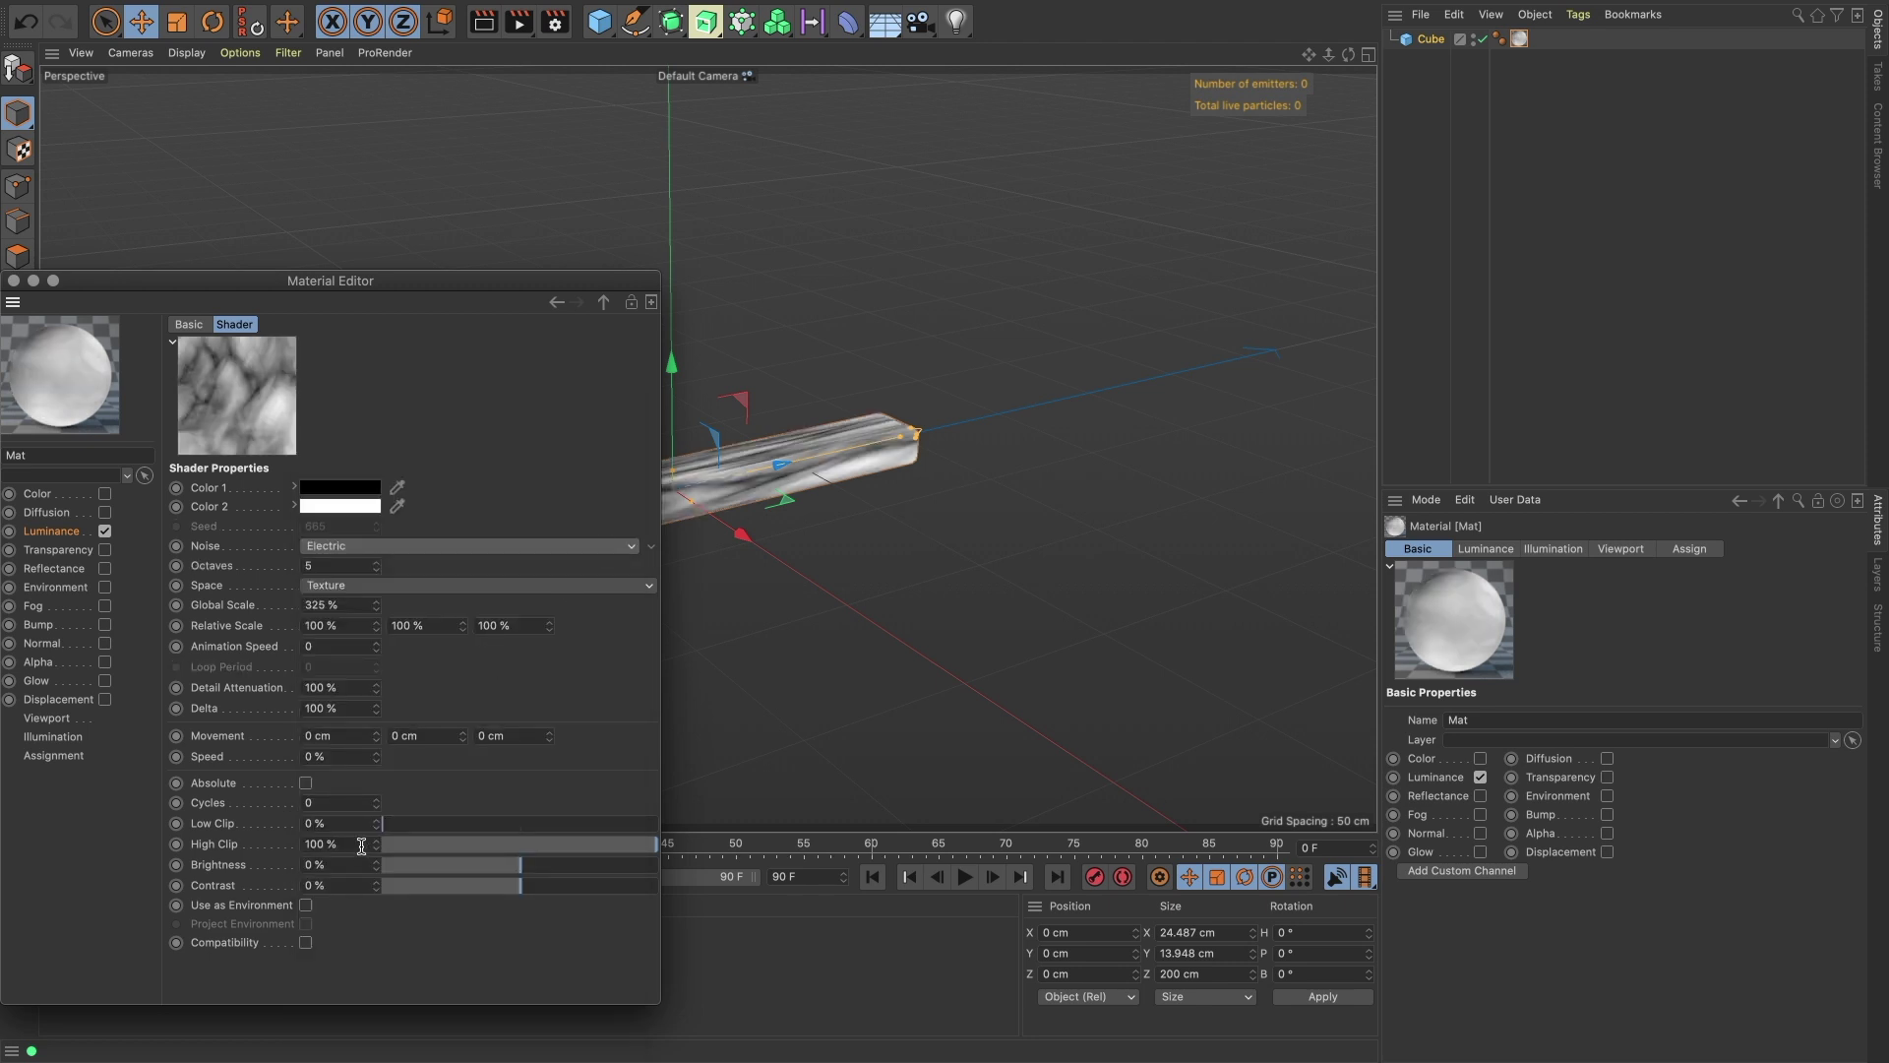
Show high-quality noise in the viewport display settings.
{"action": "left_click", "coordinate": [283, 54]}
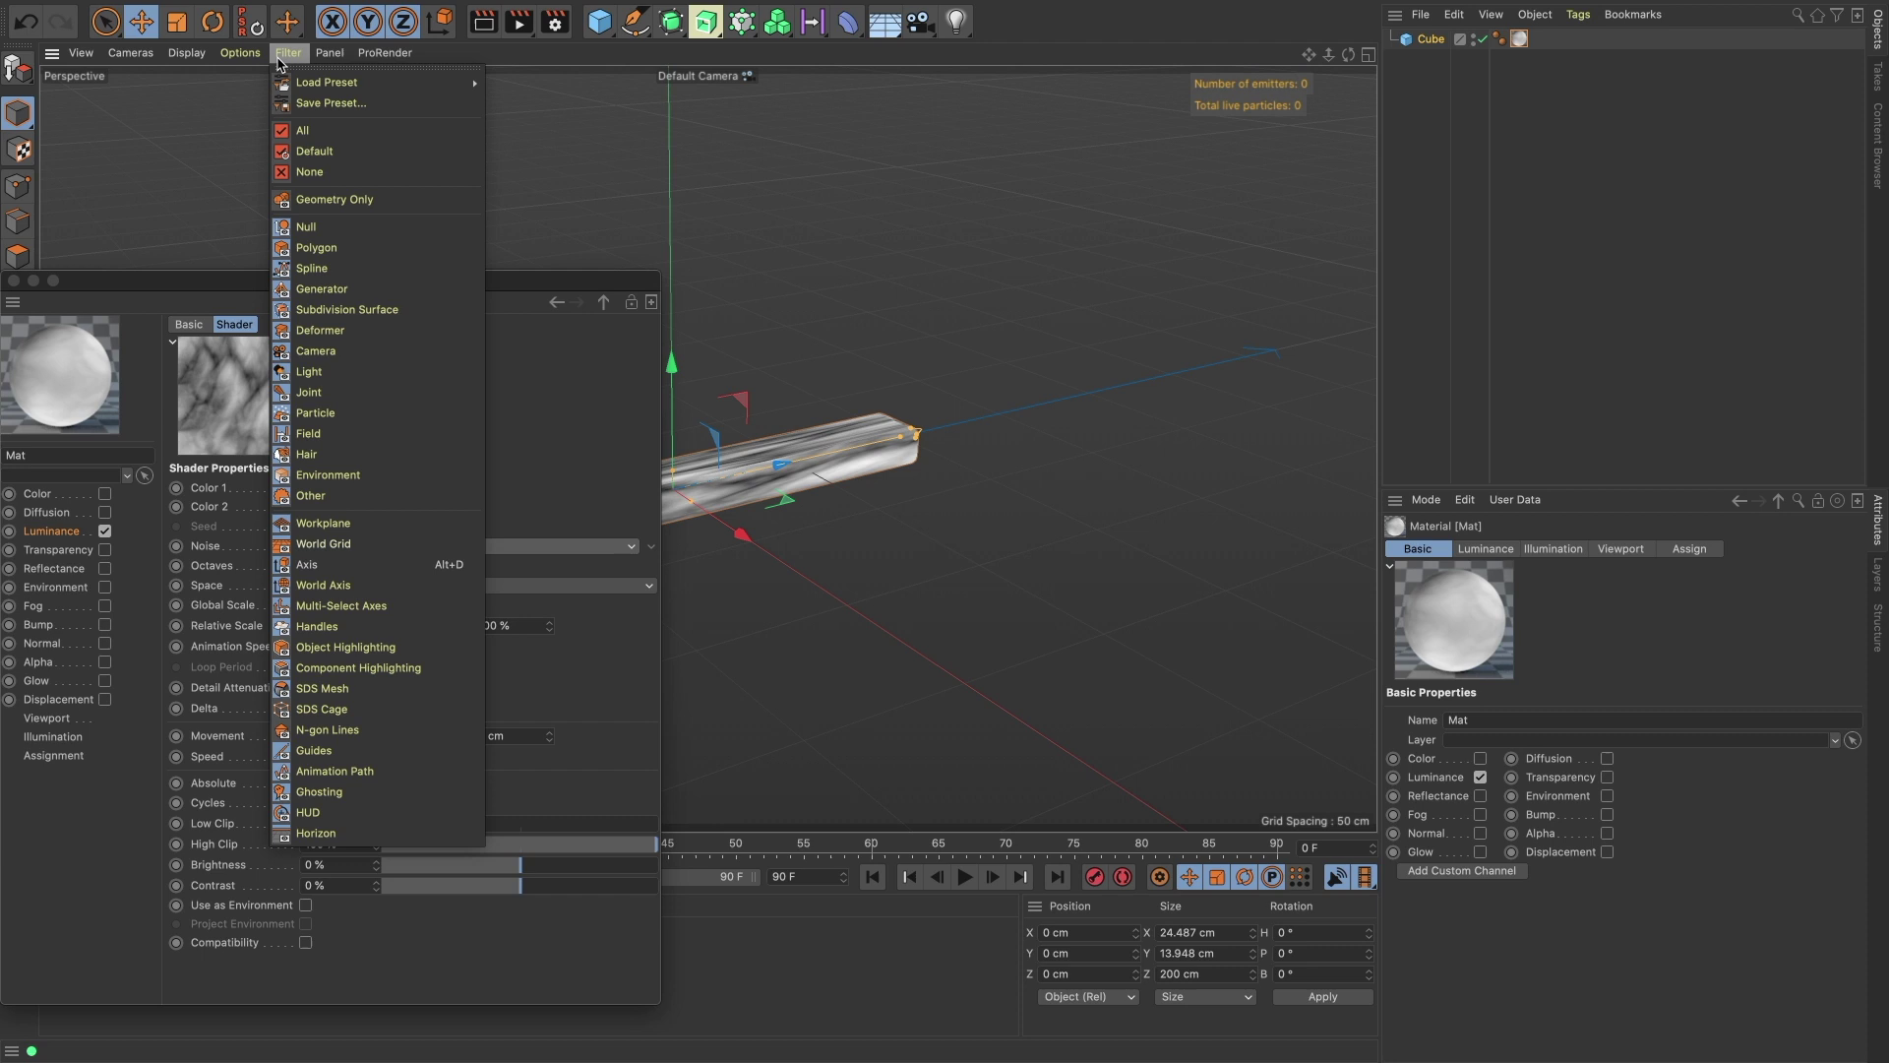
{"action": "mouse_move", "coordinate": [240, 53]}
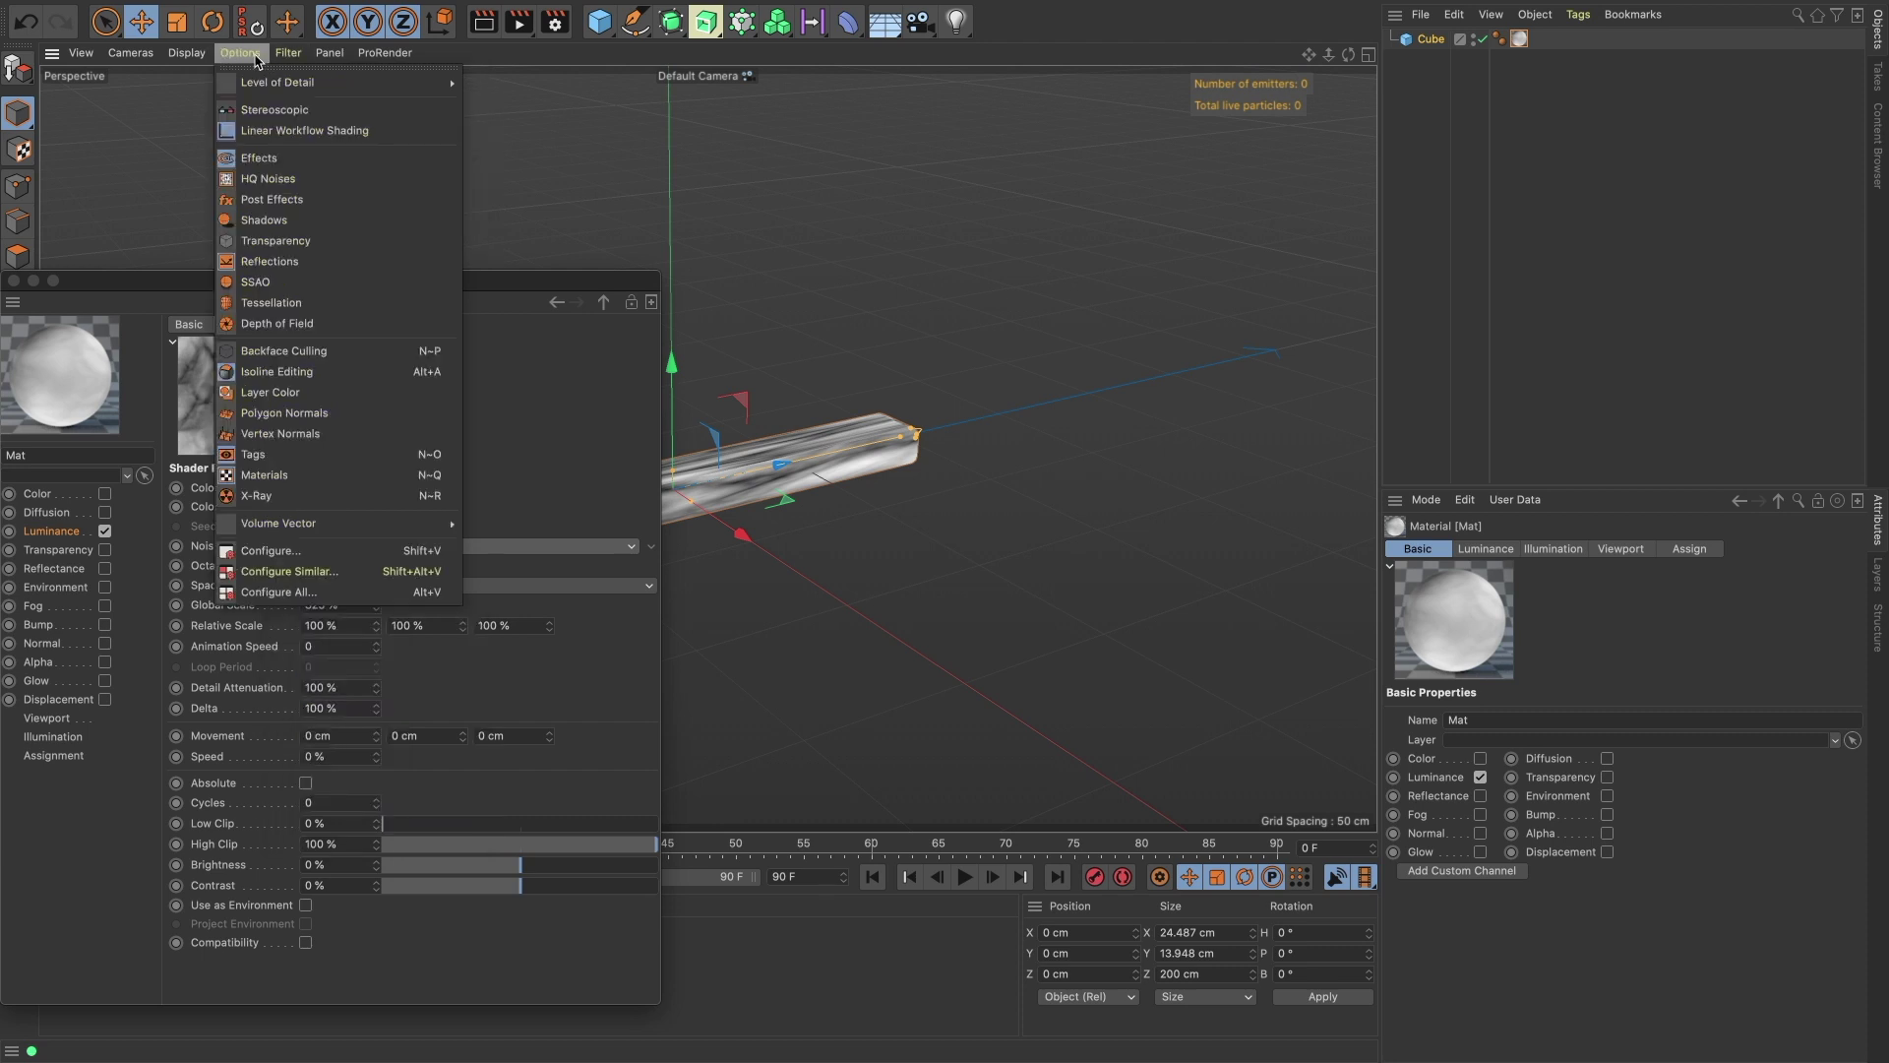
{"action": "left_click", "coordinate": [279, 177]}
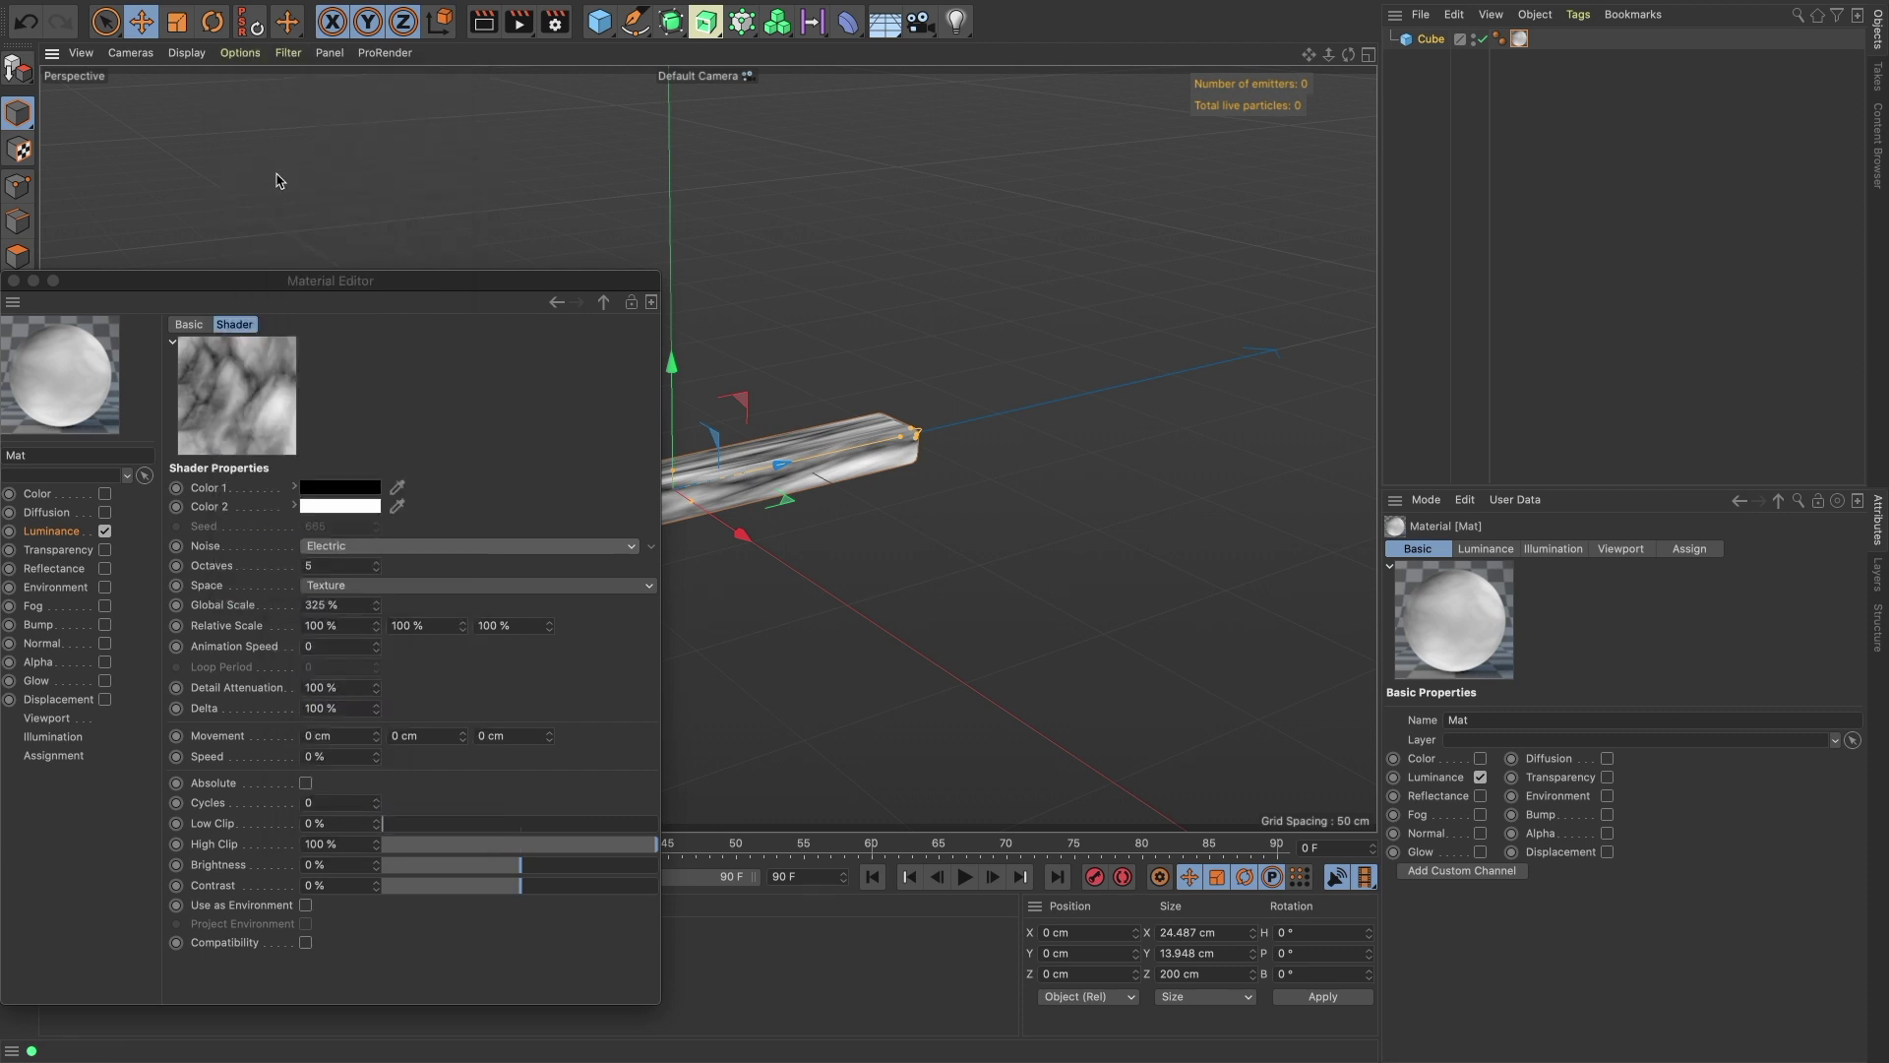
{"action": "double_click", "coordinate": [587, 293]}
{"action": "left_click", "coordinate": [728, 1048]}
Raise the noise's Low Clip to 27%.
{"action": "left_click_drag", "start_coordinate": [1251, 167], "coordinate": [716, 162]}
{"action": "left_click", "coordinate": [582, 697]}
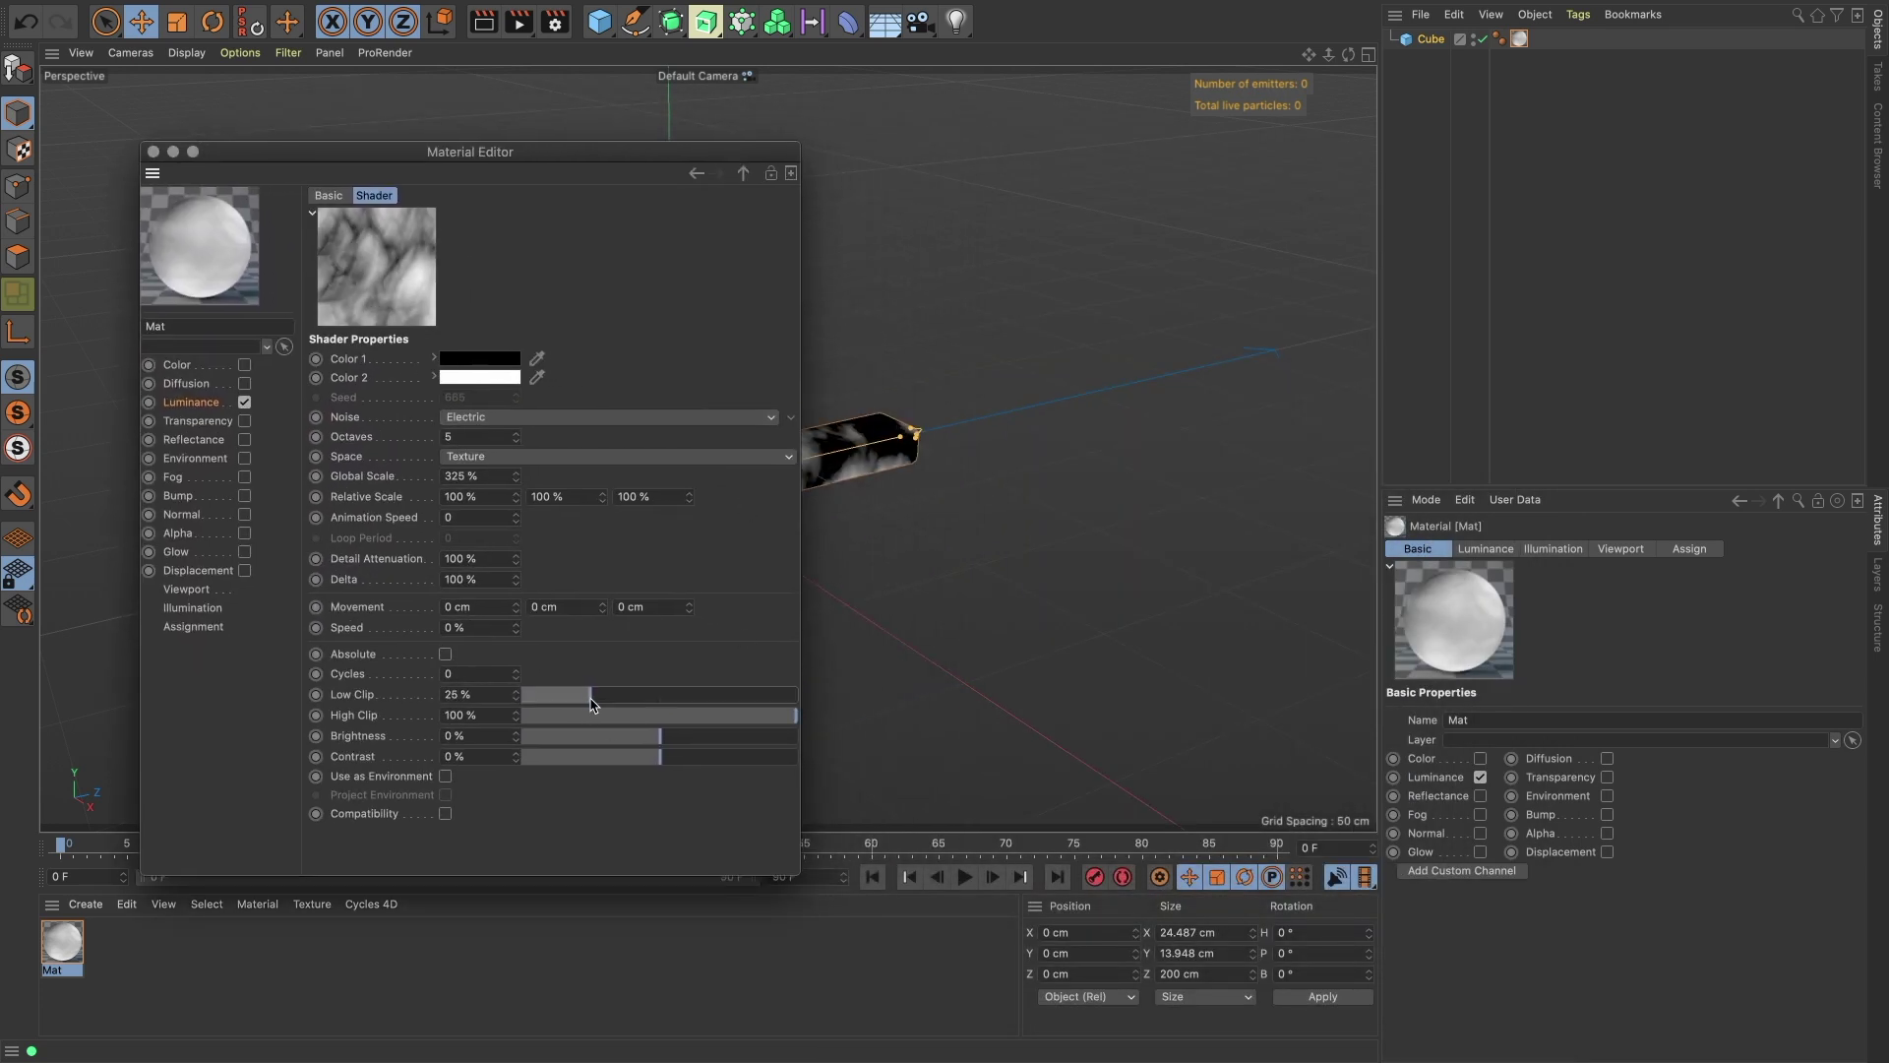
{"action": "double_click", "coordinate": [656, 159]}
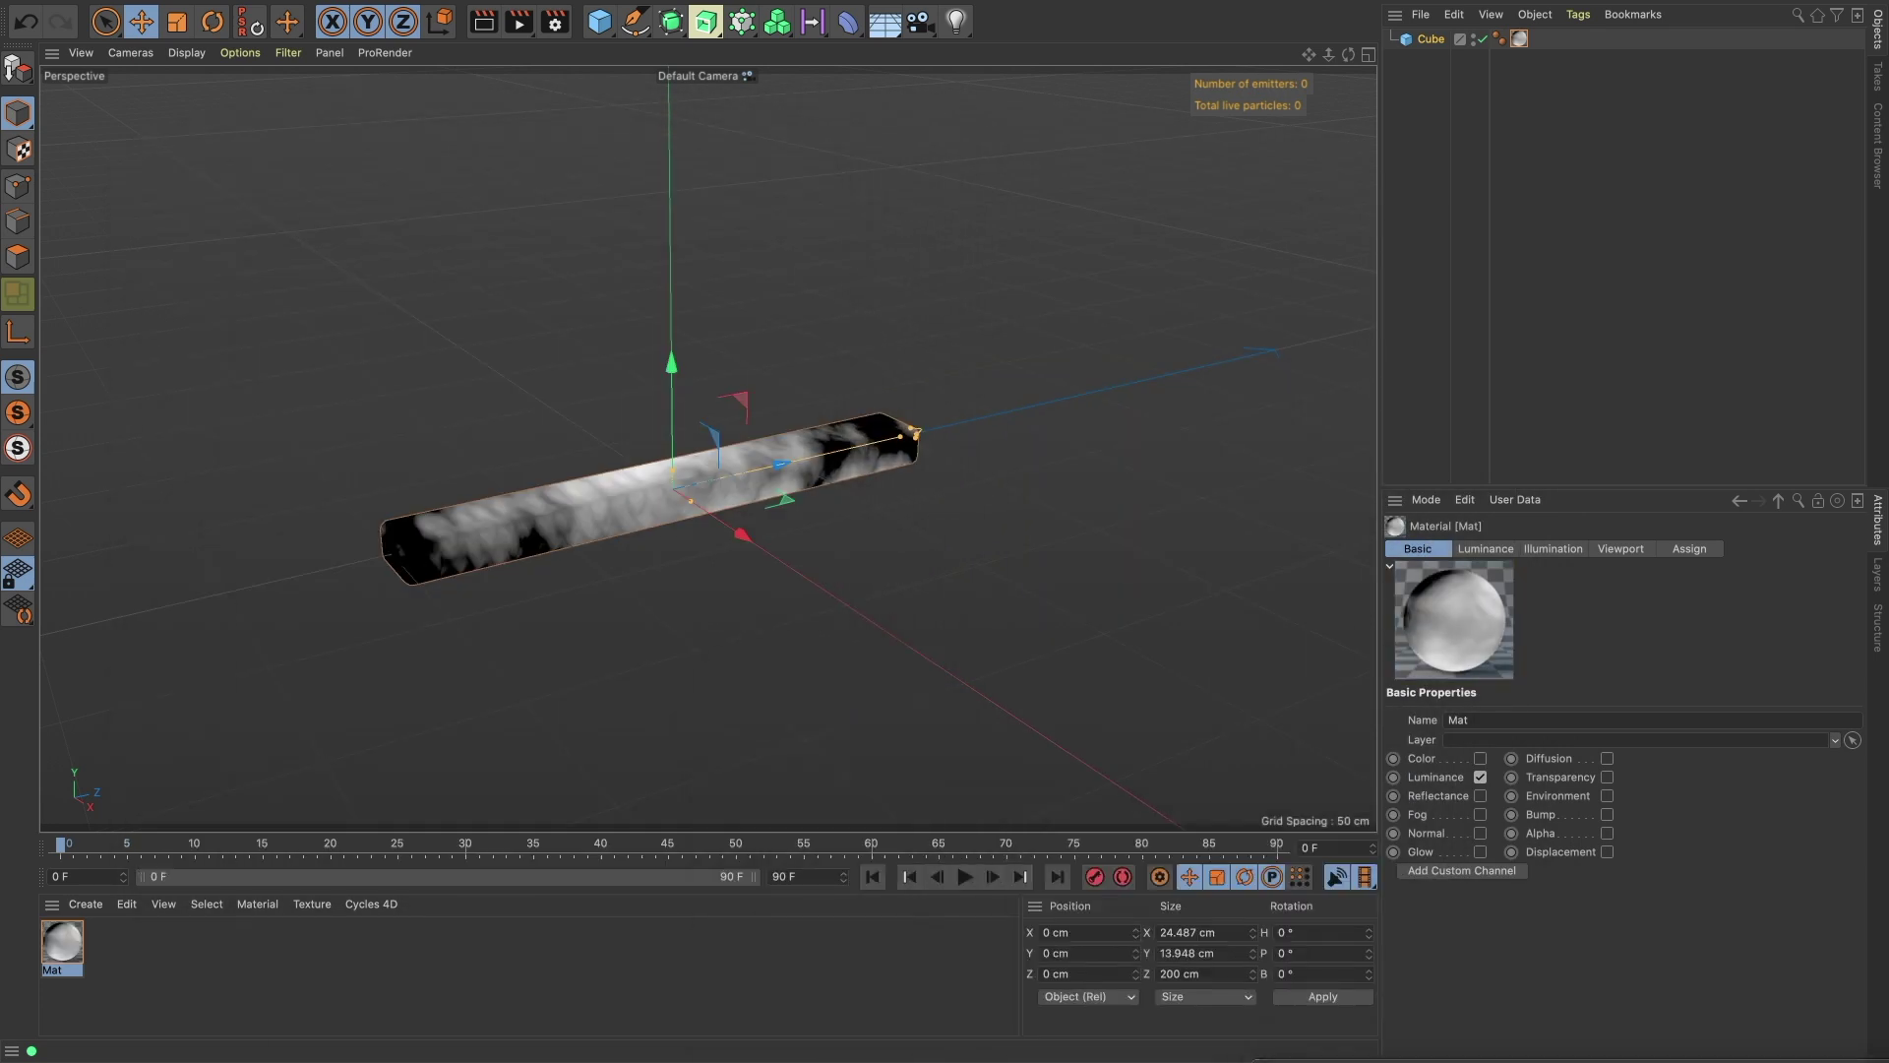
{"action": "left_click", "coordinate": [729, 1048]}
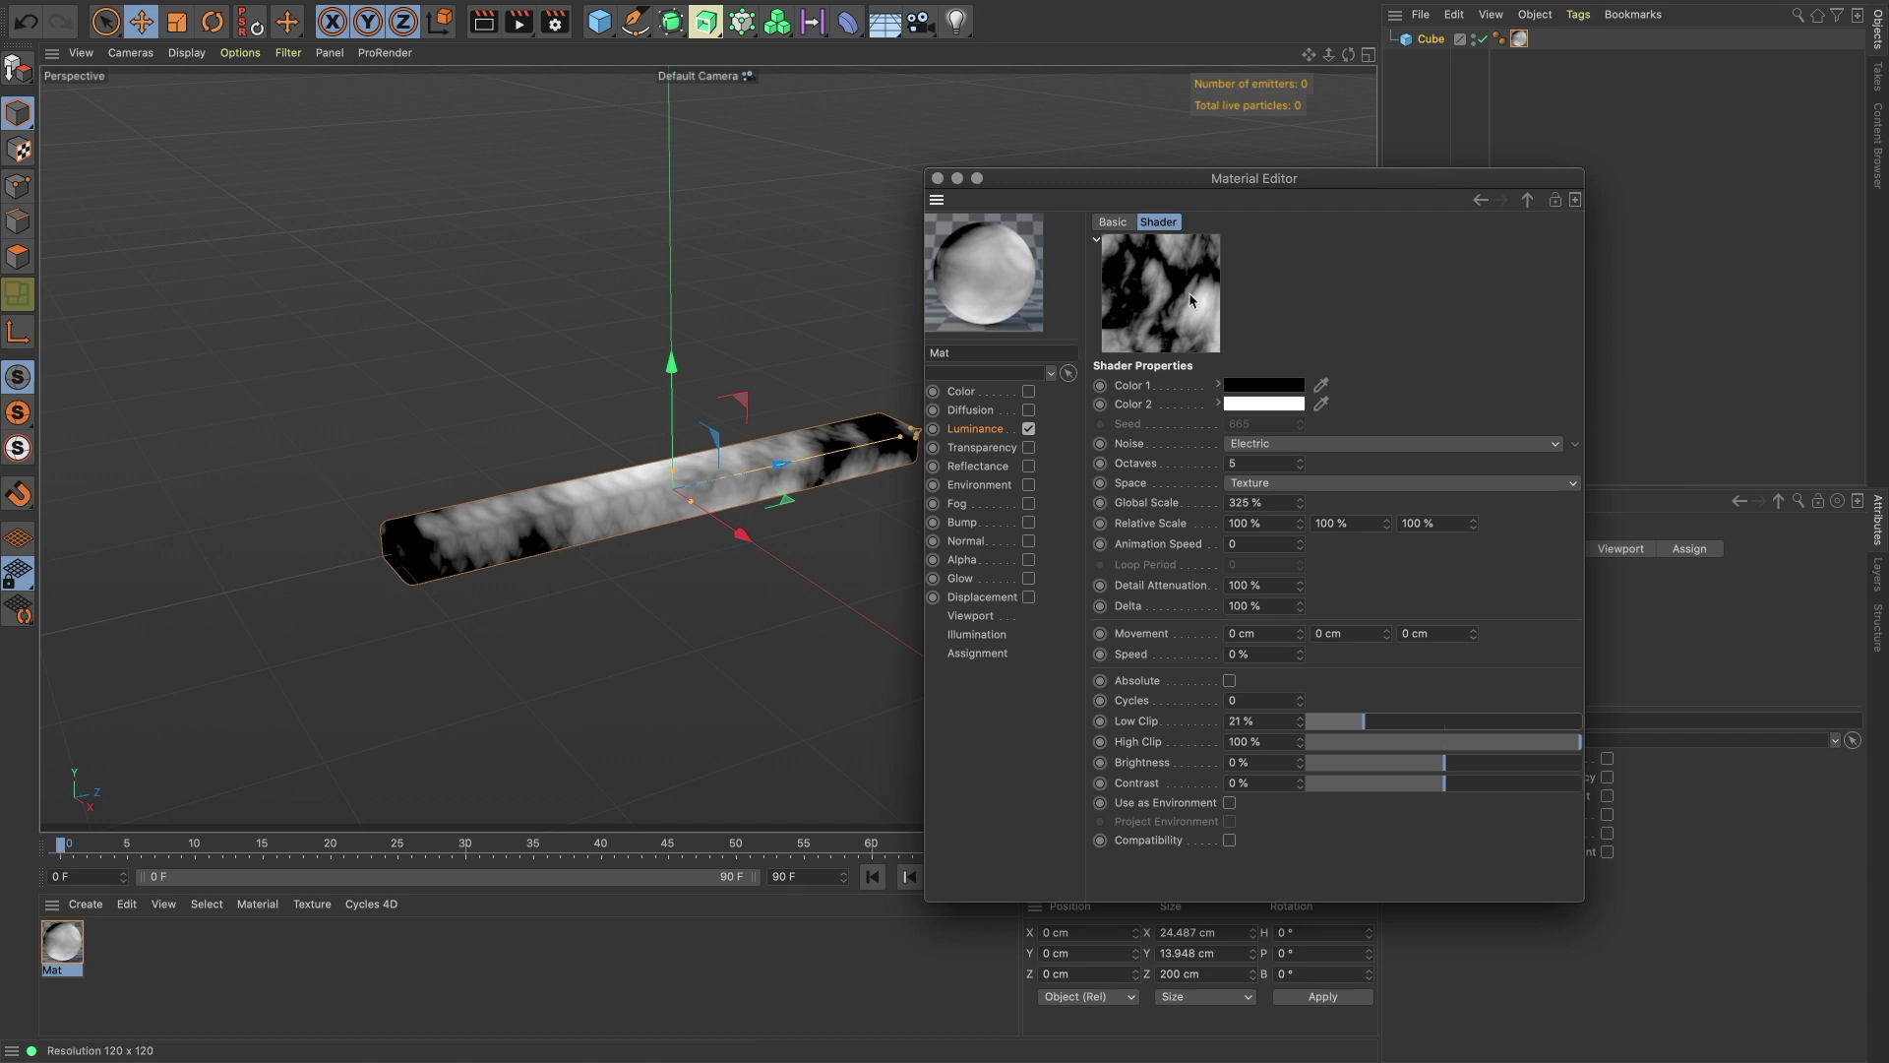
{"action": "left_click_drag", "start_coordinate": [1362, 729], "coordinate": [1383, 736]}
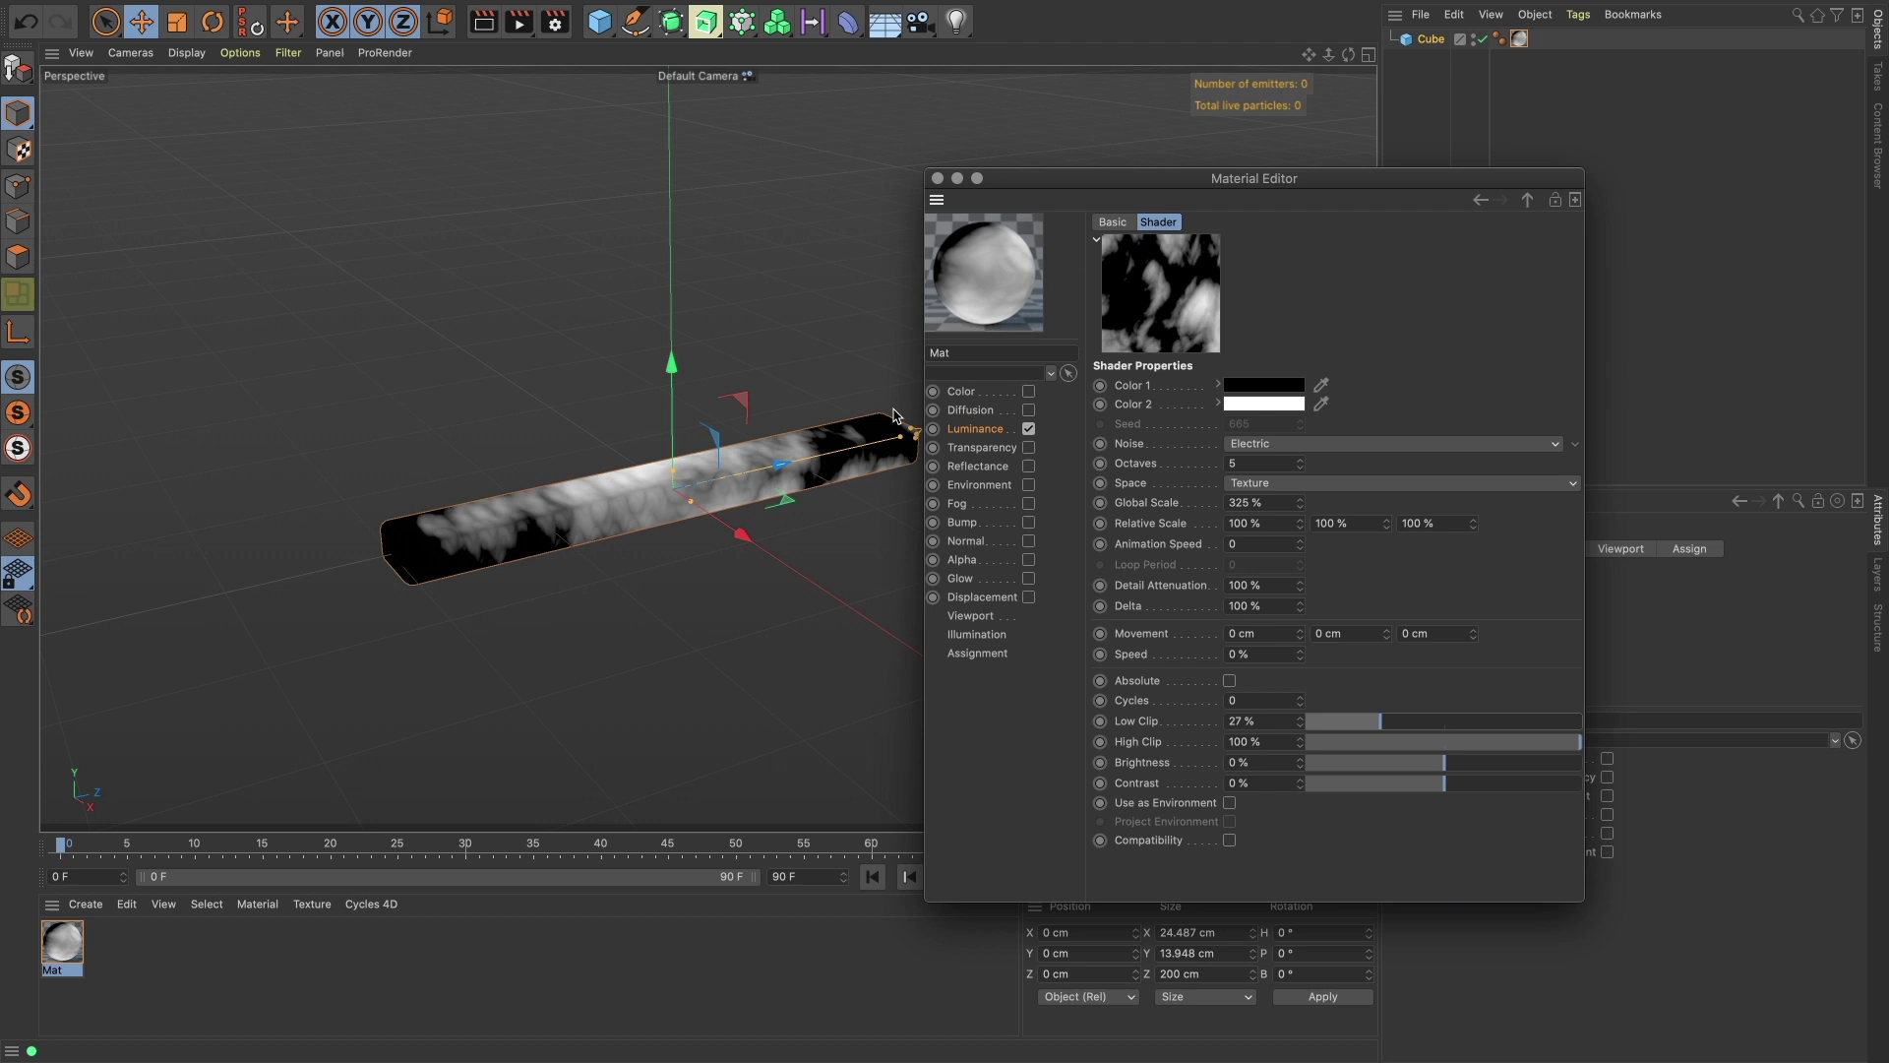
Close the material editor and shorten the log to 103.599 cm.
{"action": "left_click", "coordinate": [937, 179]}
{"action": "left_click_drag", "start_coordinate": [610, 463], "coordinate": [728, 475], "text": "alt"}
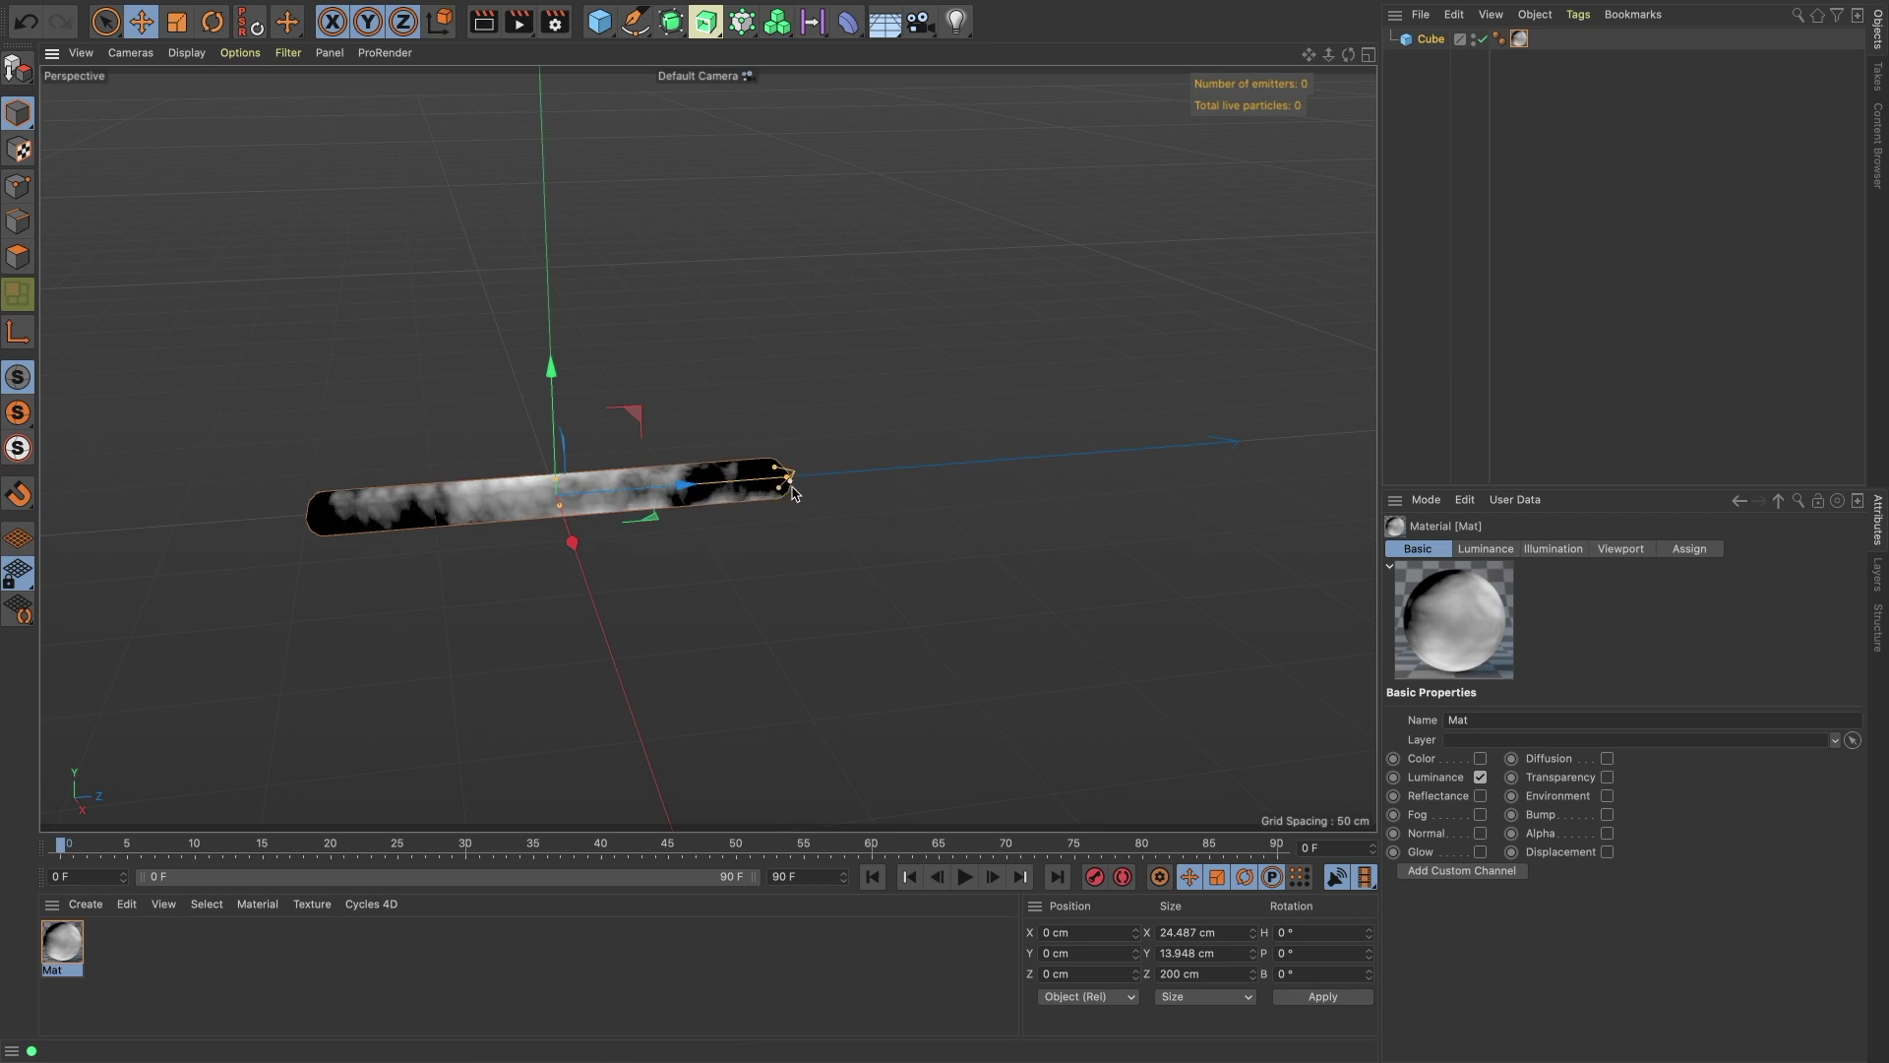
{"action": "scroll", "coordinate": [756, 488], "scroll_direction": "up", "scroll_amount": 3}
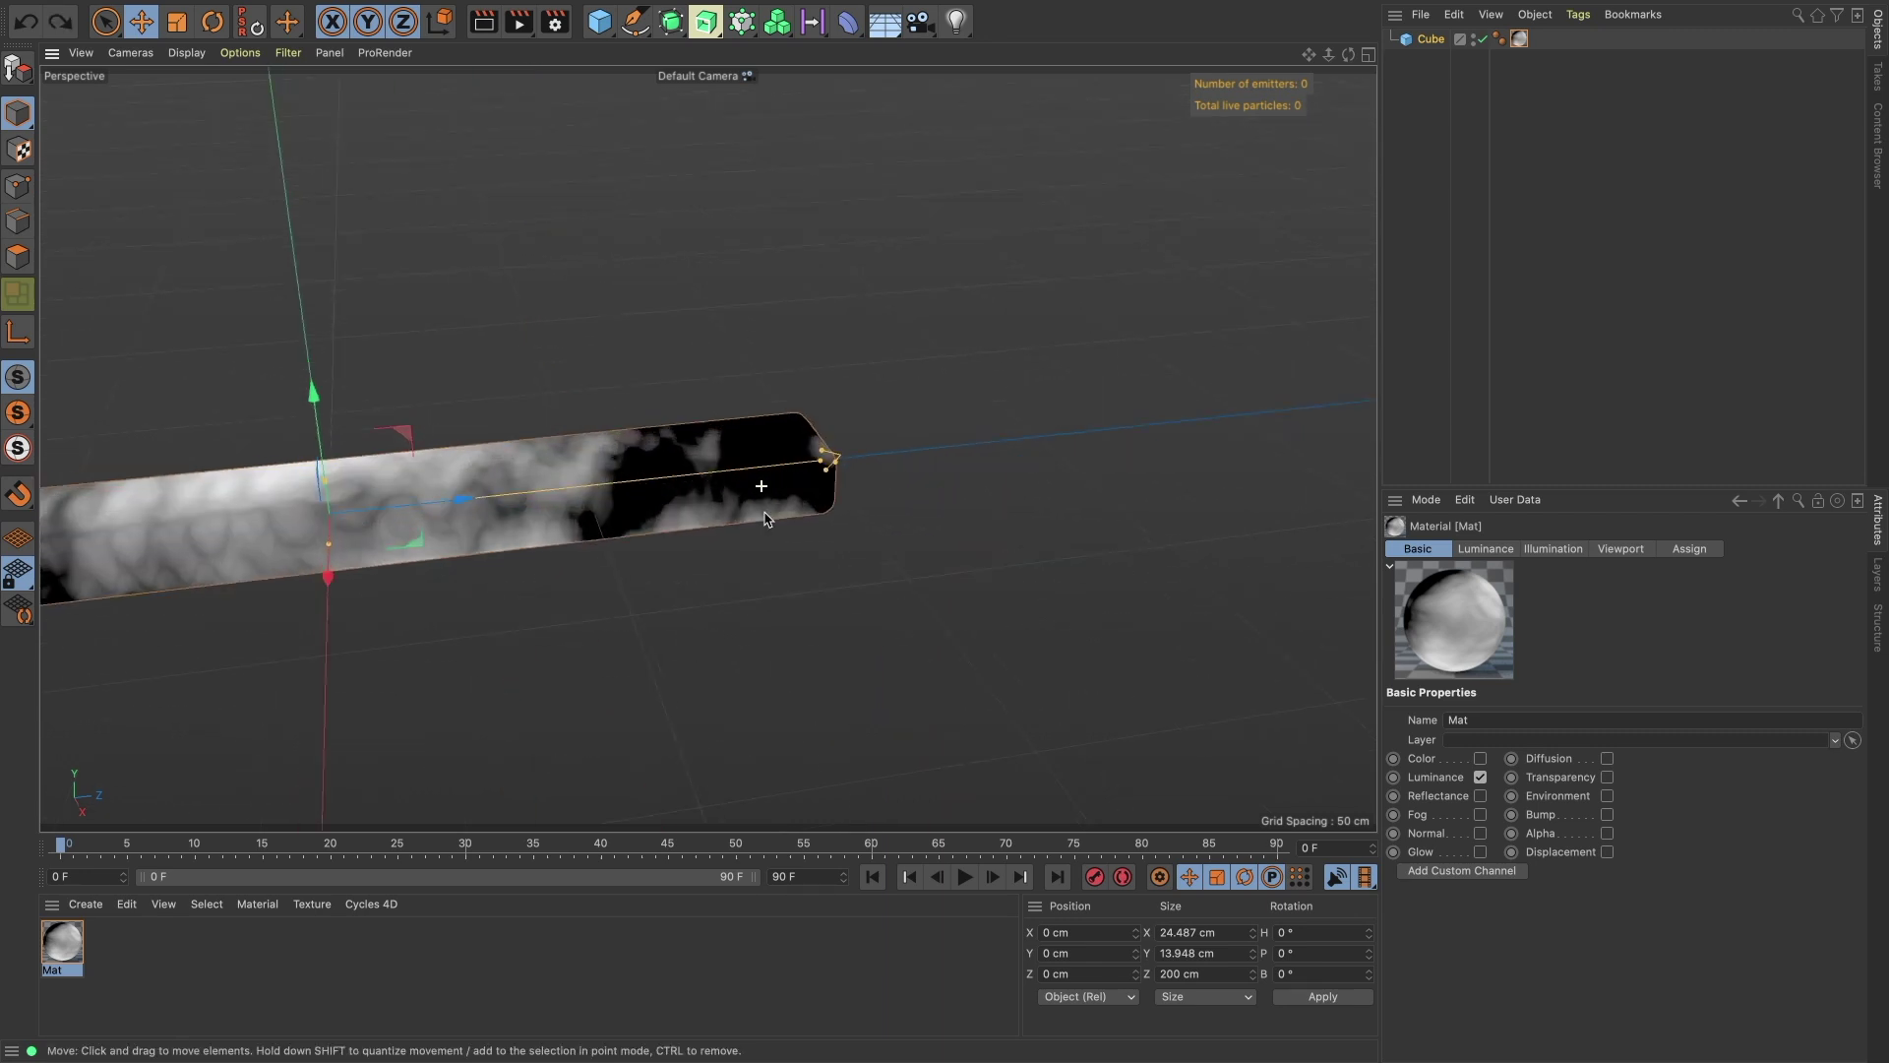
{"action": "left_click_drag", "start_coordinate": [836, 453], "coordinate": [626, 479]}
Tilt the log to H -15°, P 35°, B 50.321°.
{"action": "key", "text": "h"}
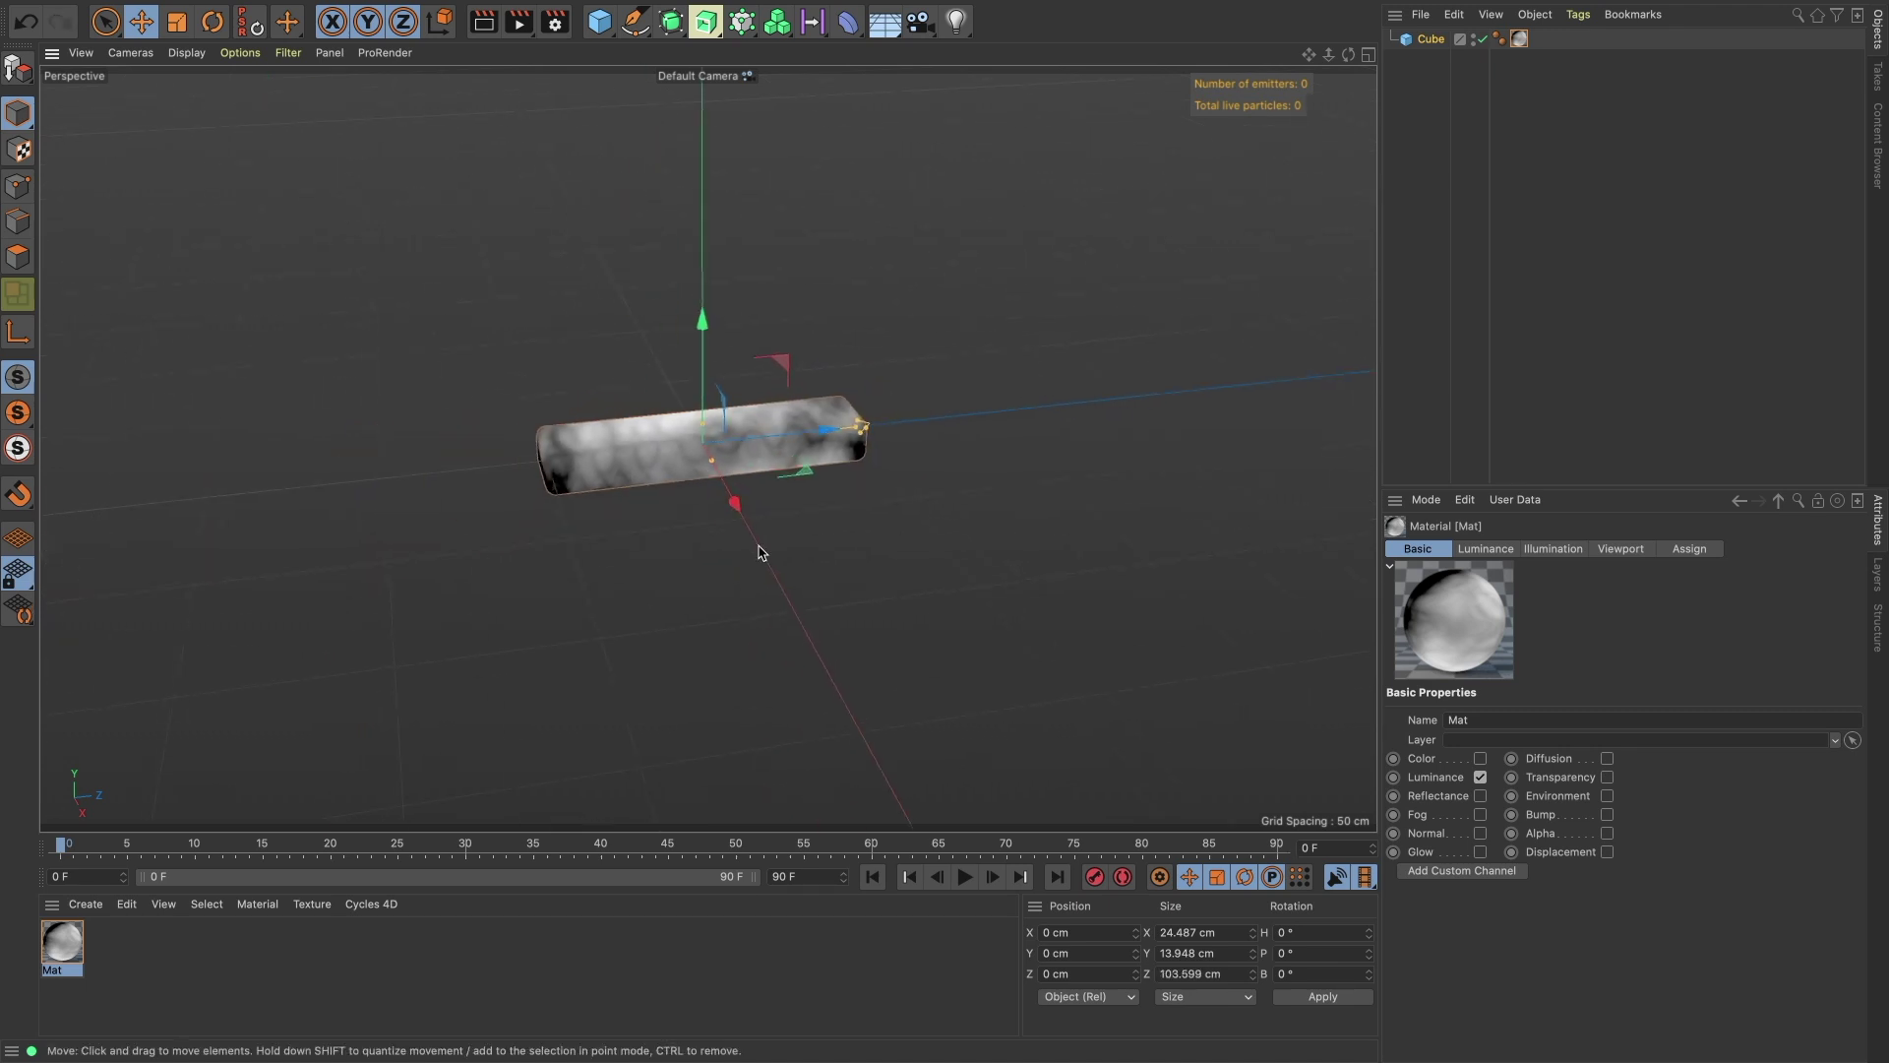
{"action": "key", "text": "r"}
{"action": "left_click_drag", "start_coordinate": [669, 380], "coordinate": [836, 394]}
Add an X-Particles system with an emitter and hide the emitter in the viewport.
{"action": "left_click", "coordinate": [879, 484]}
{"action": "key", "text": "shift+c"}
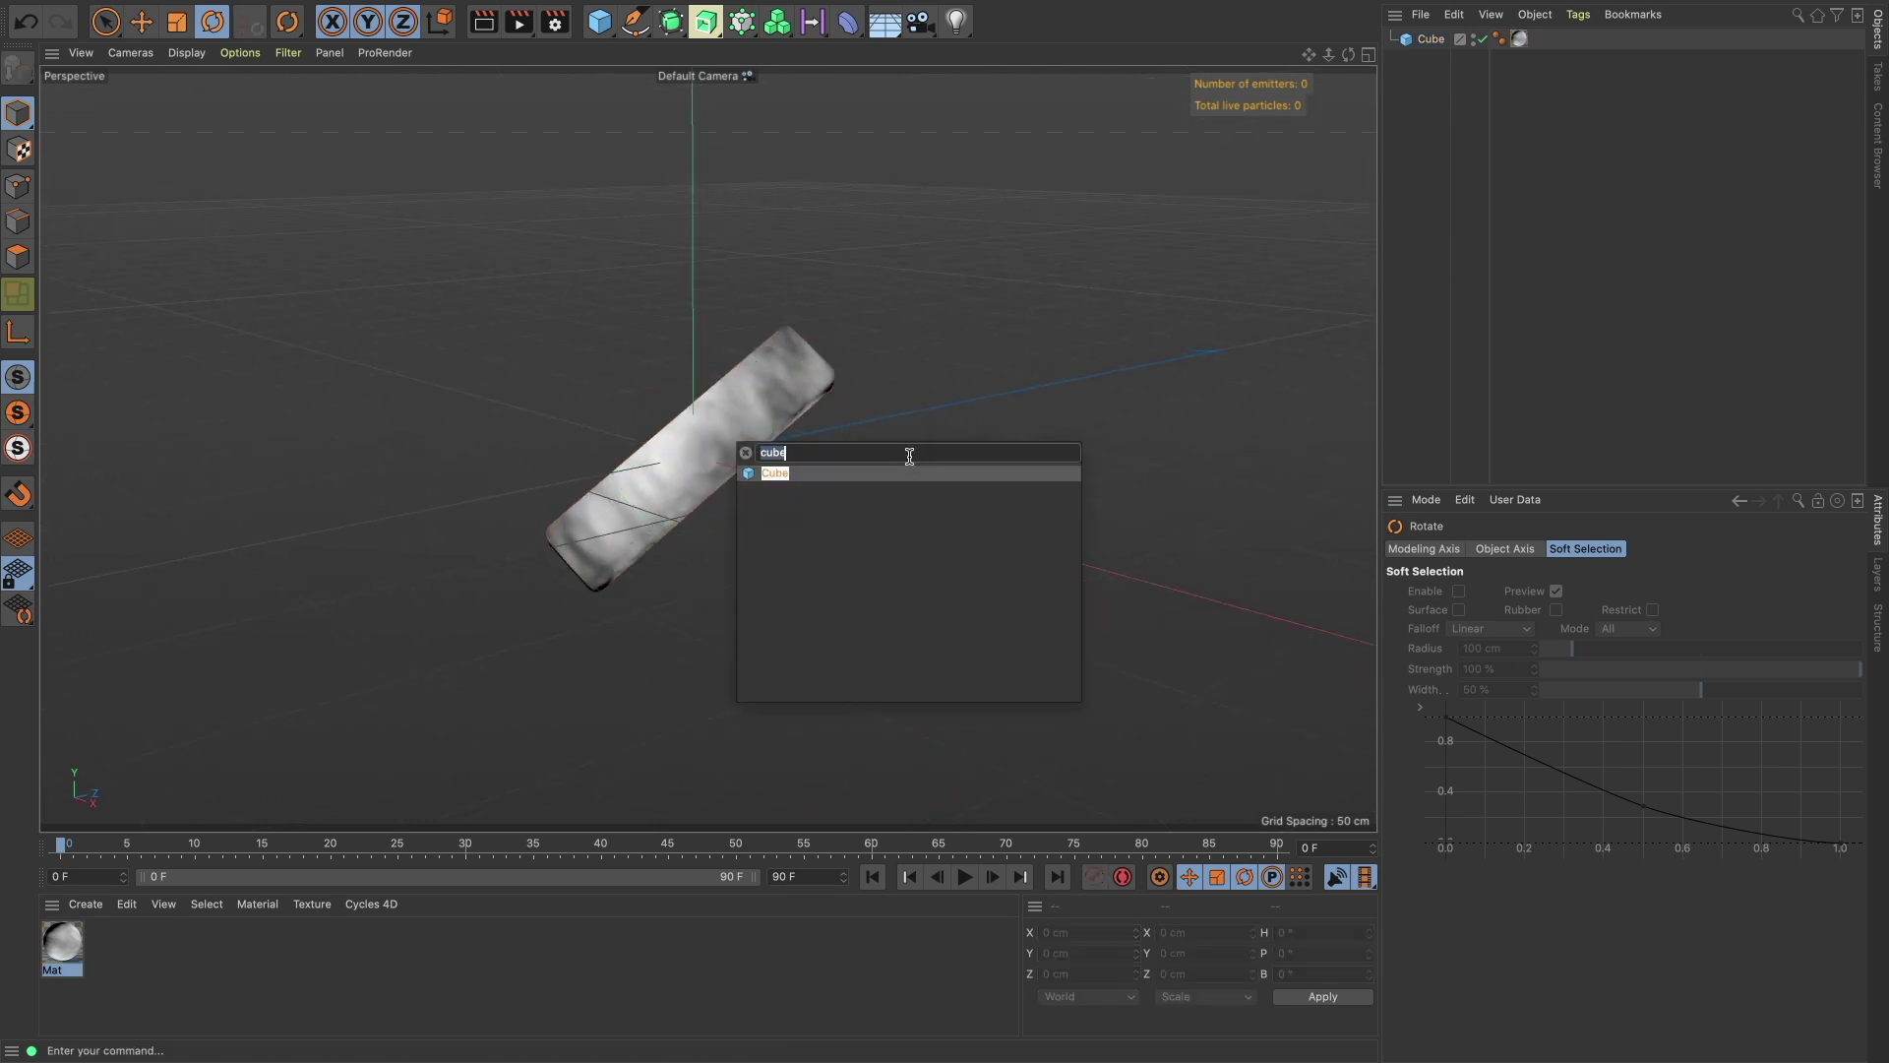
{"action": "type", "text": "sys"}
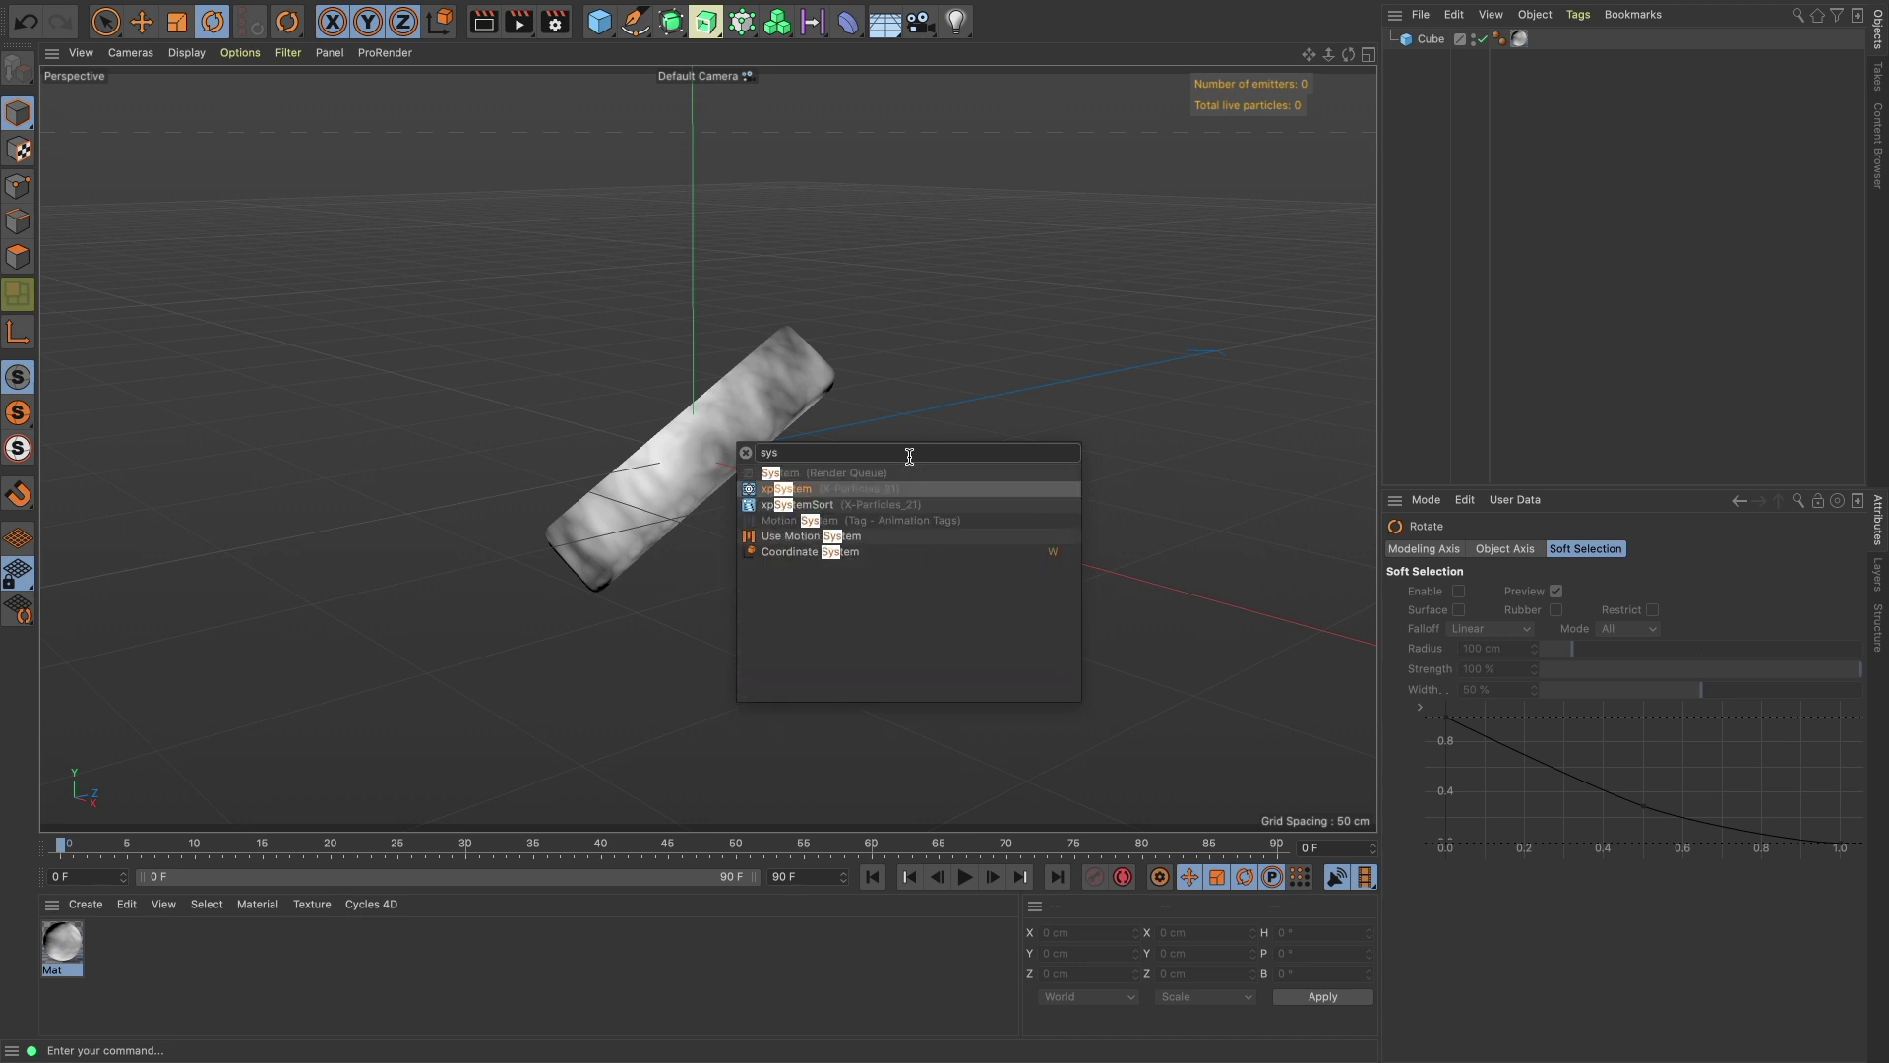
{"action": "key", "text": "Return"}
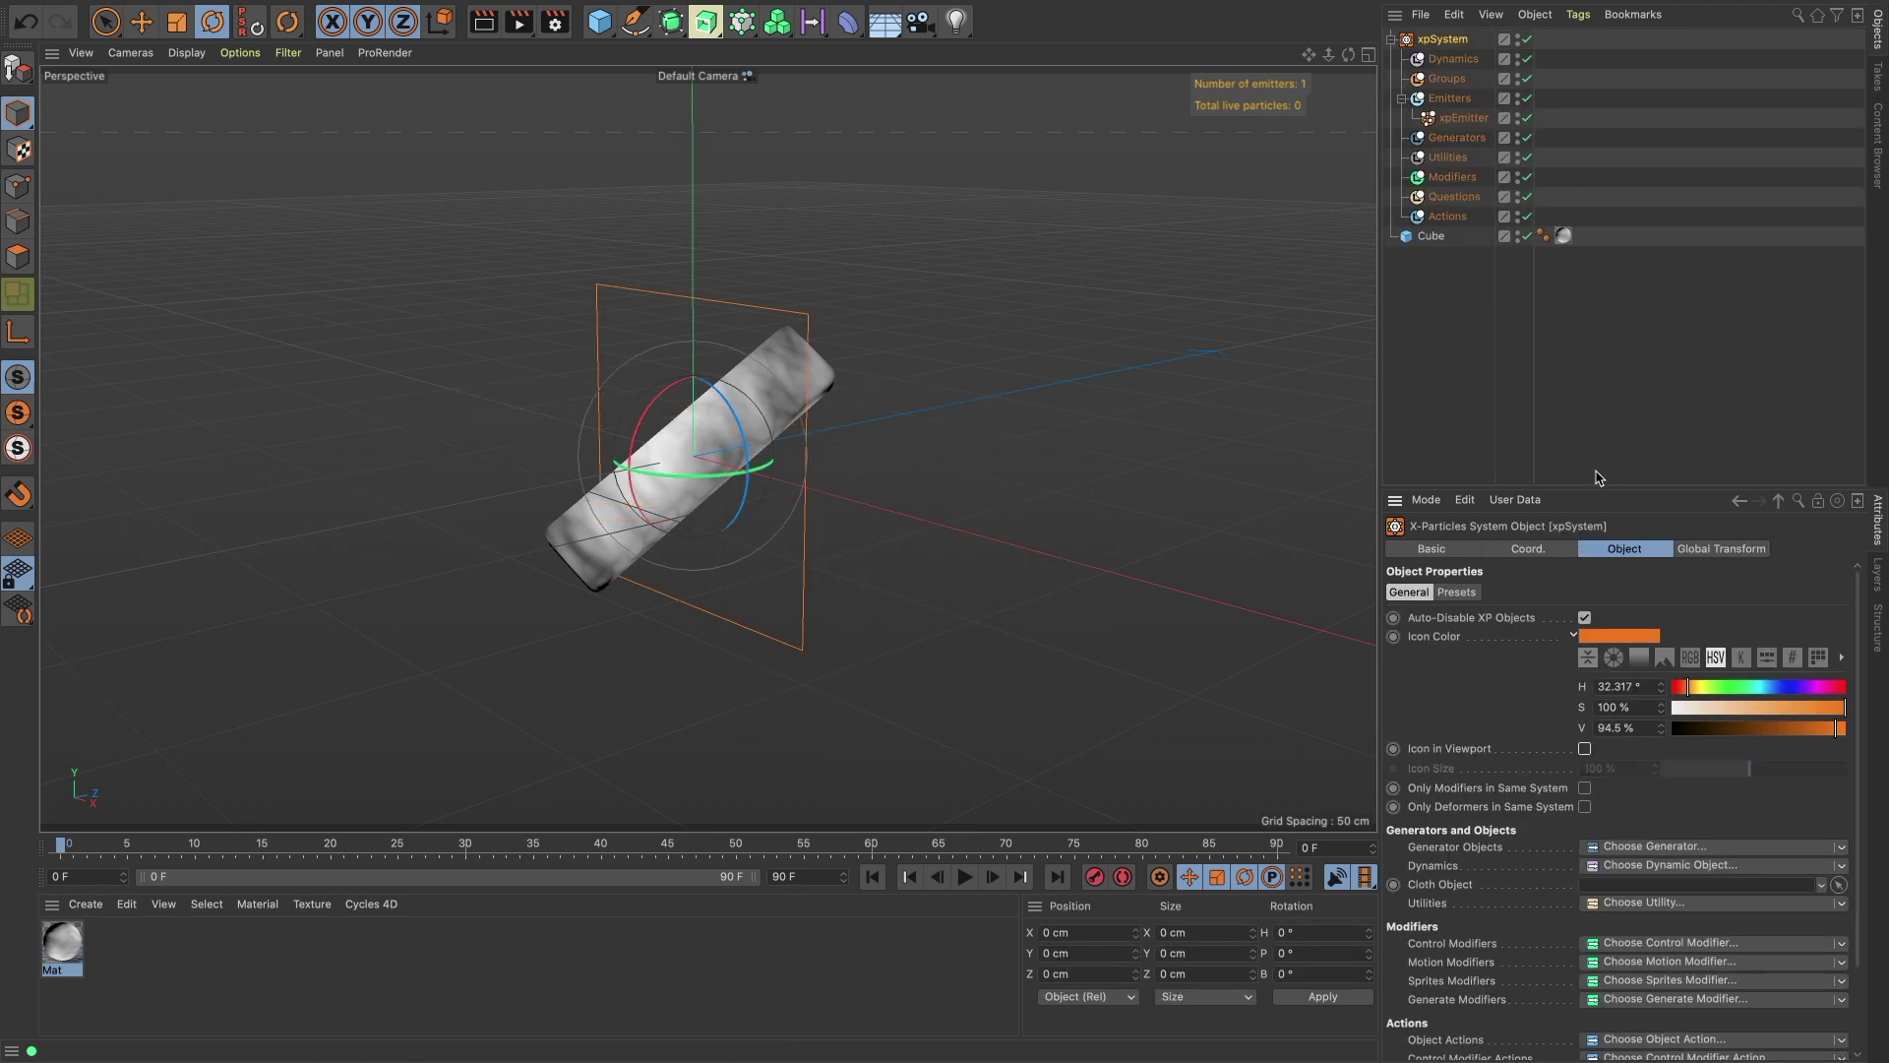
{"action": "left_click", "coordinate": [1476, 126]}
{"action": "left_click", "coordinate": [1528, 119]}
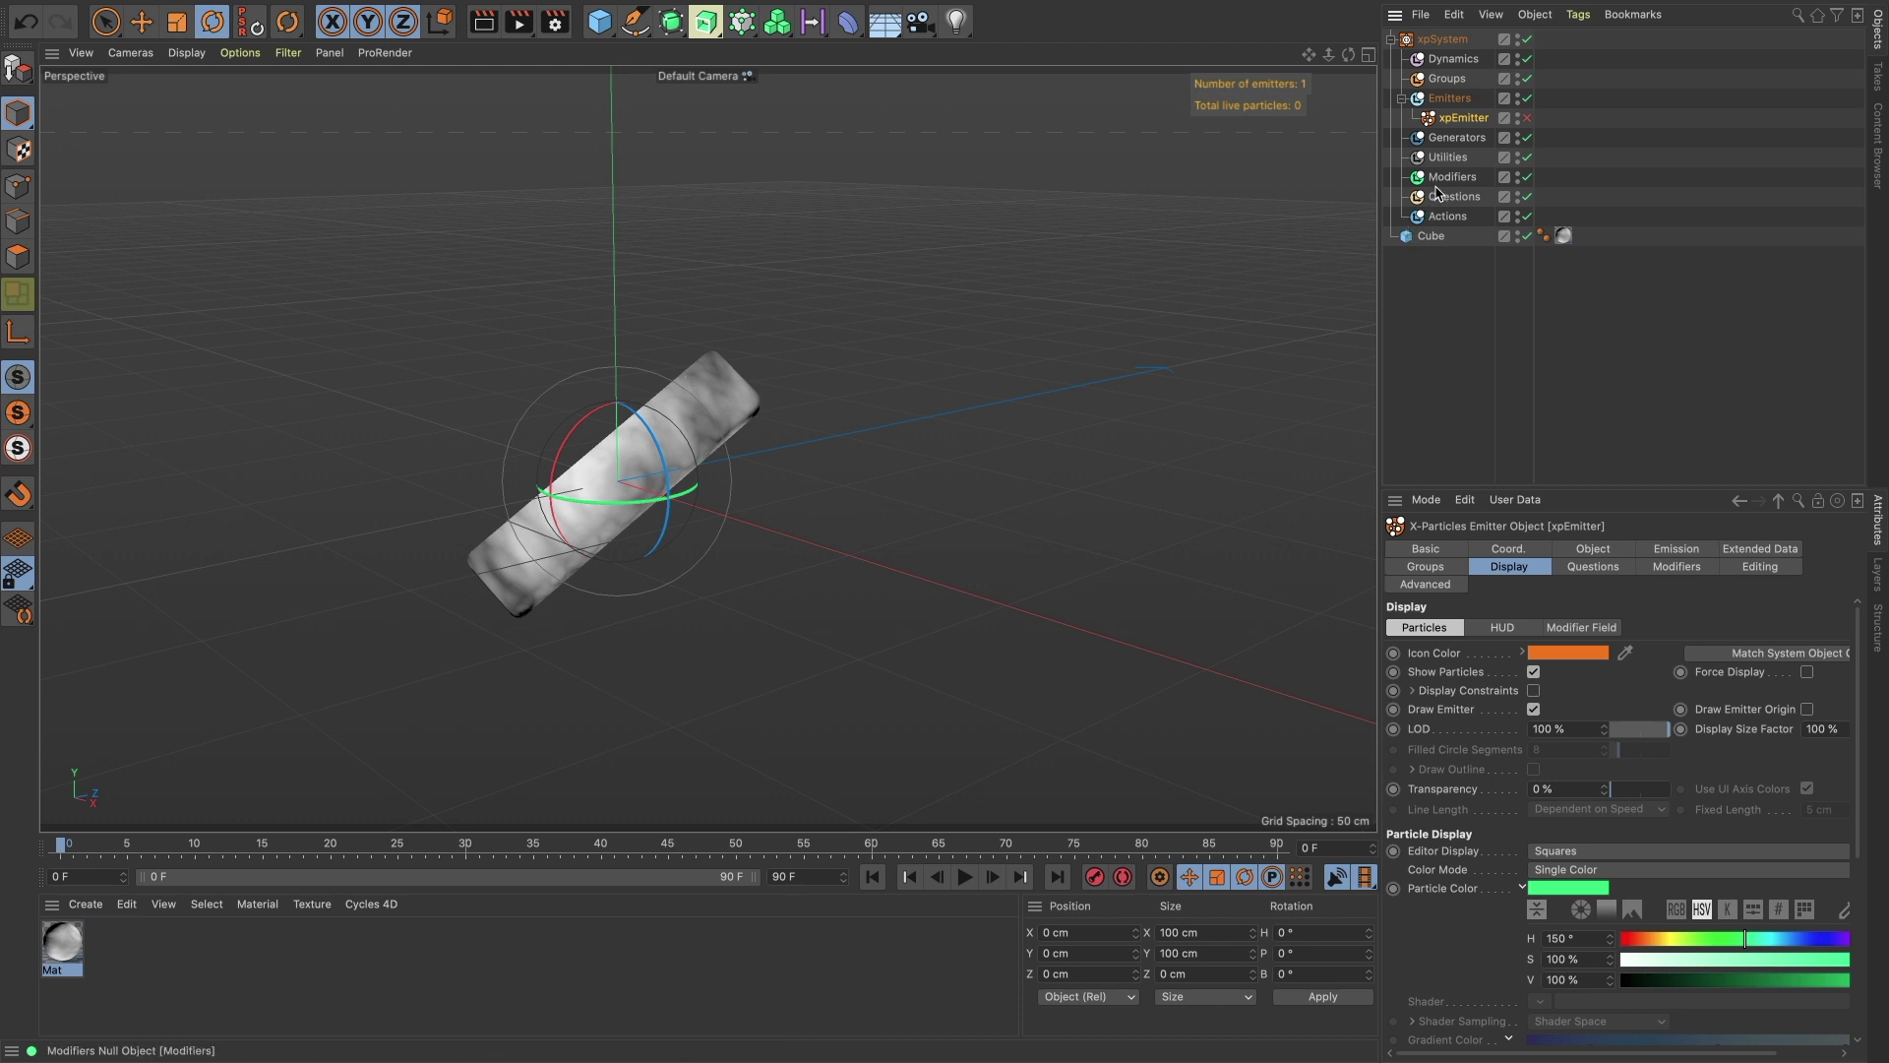
Add an xpExplosiaFX Source tag to the log cube.
{"action": "left_click", "coordinate": [1430, 236]}
{"action": "key", "text": "shift+c"}
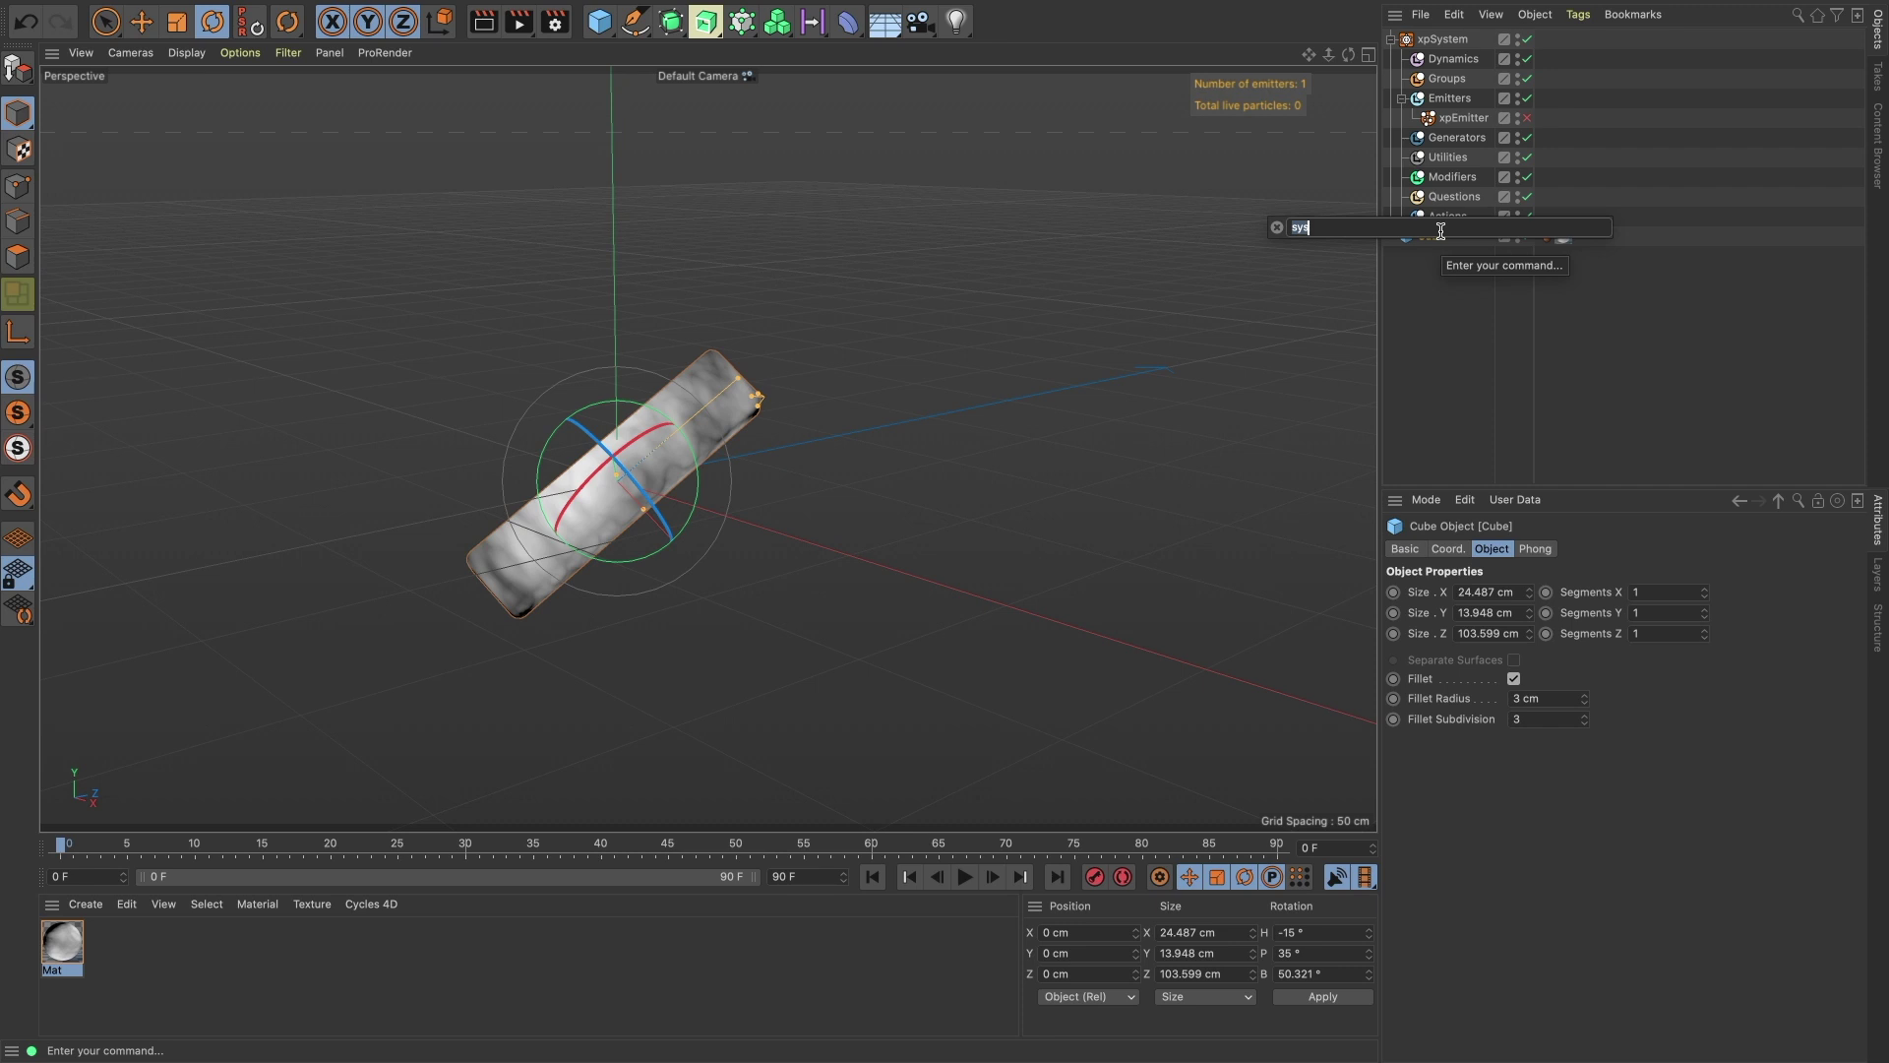
{"action": "type", "text": "e"}
{"action": "type", "text": "ourc"}
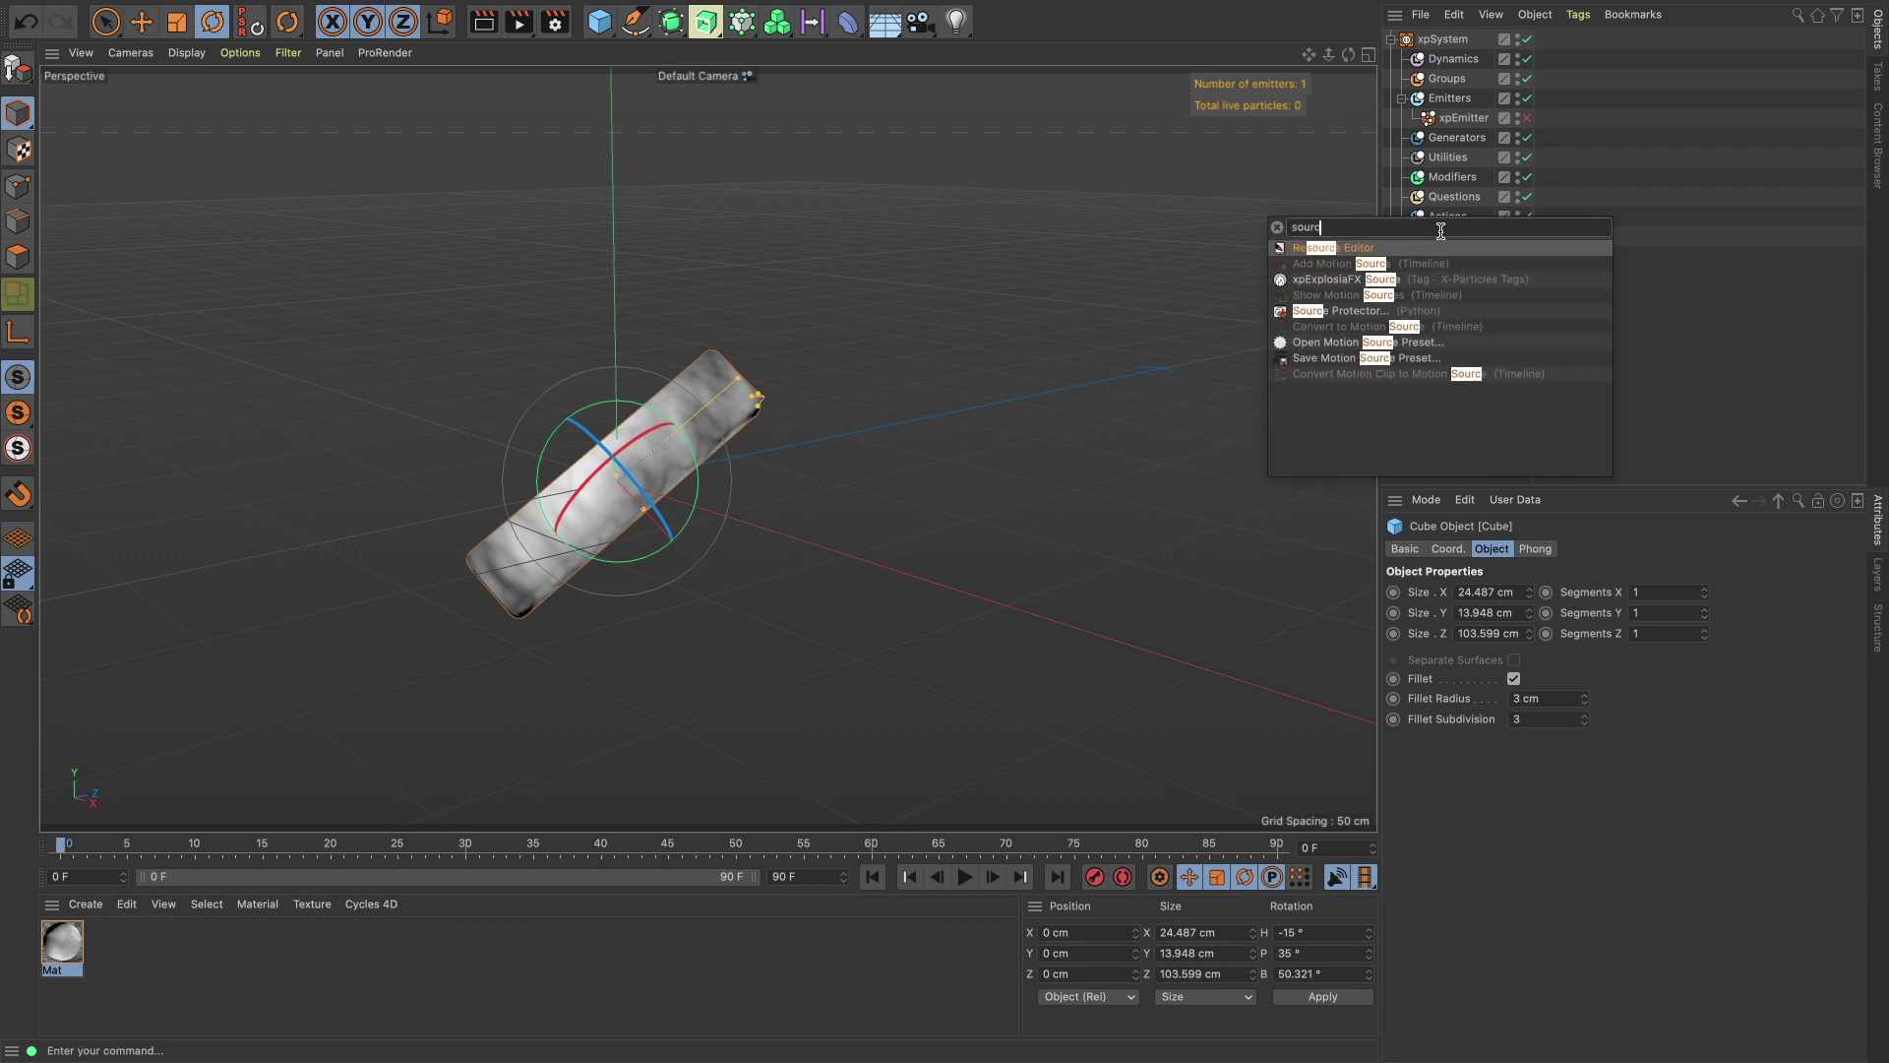
{"action": "type", "text": "e"}
{"action": "key", "text": "Down"}
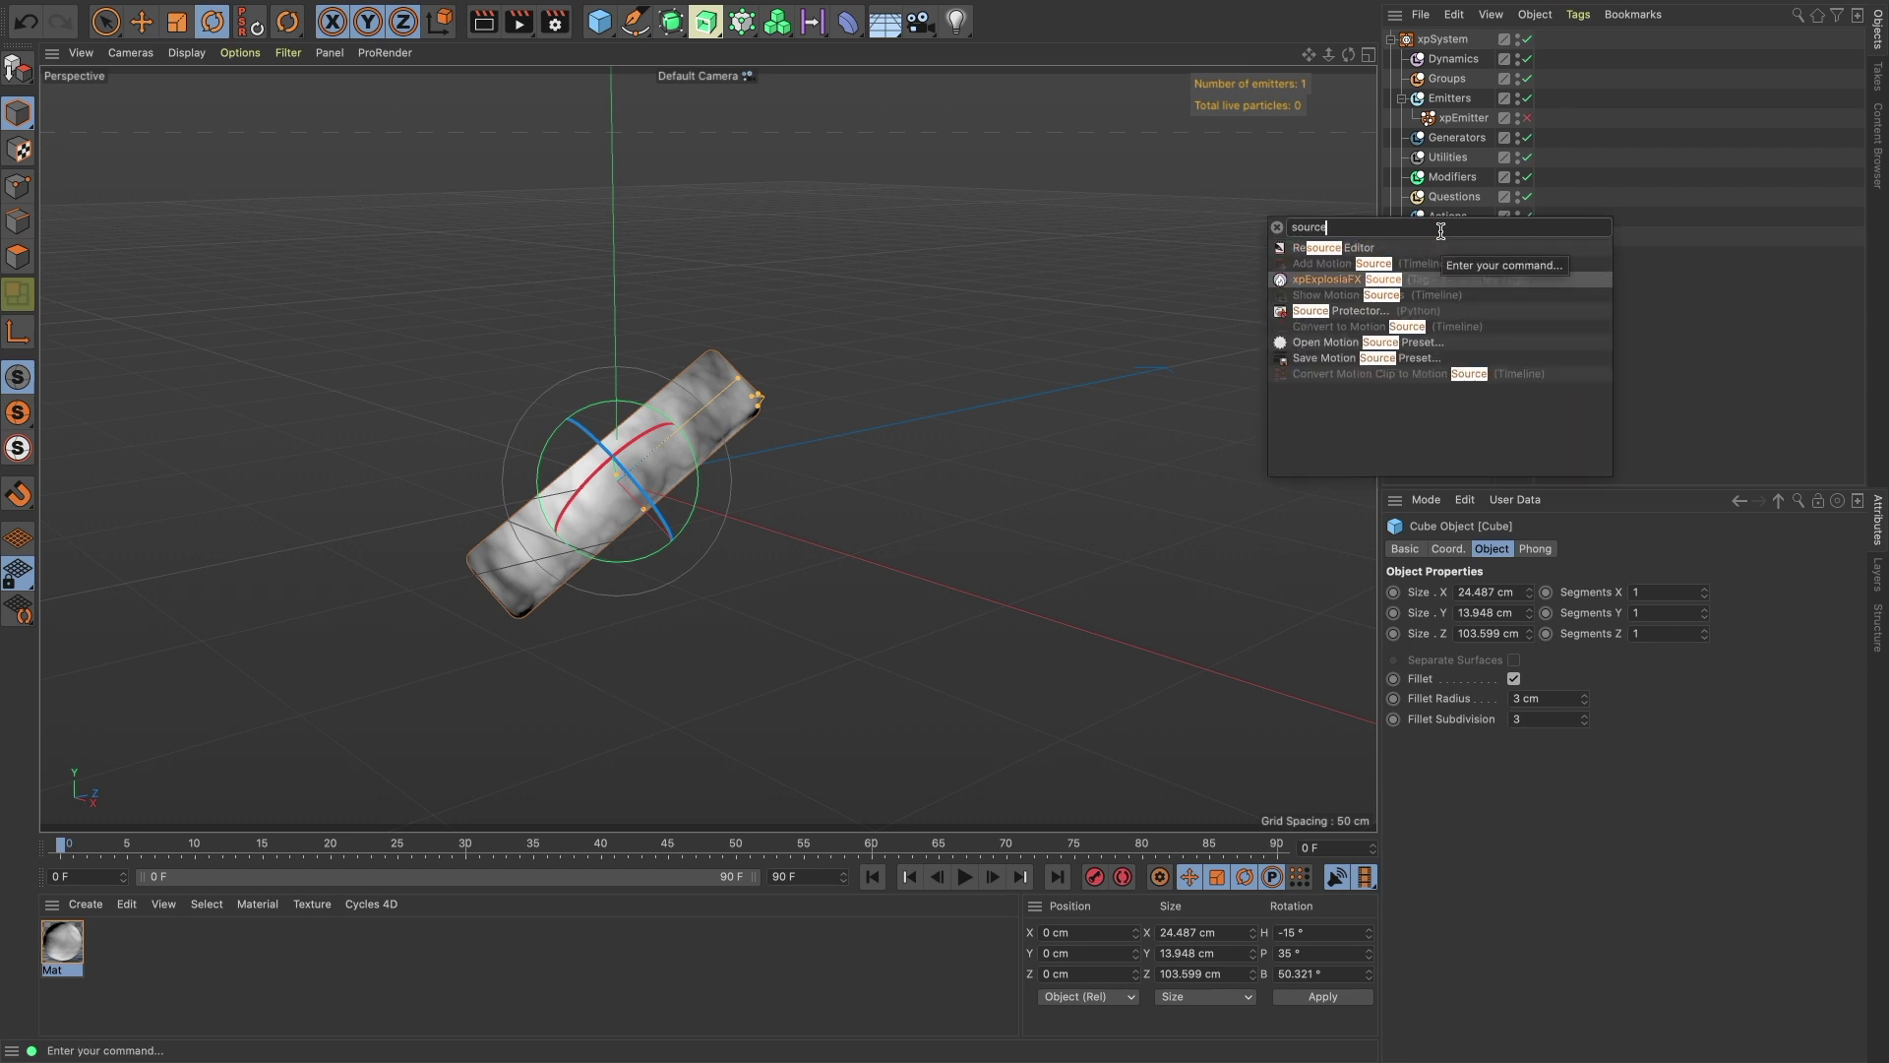
{"action": "key", "text": "Return"}
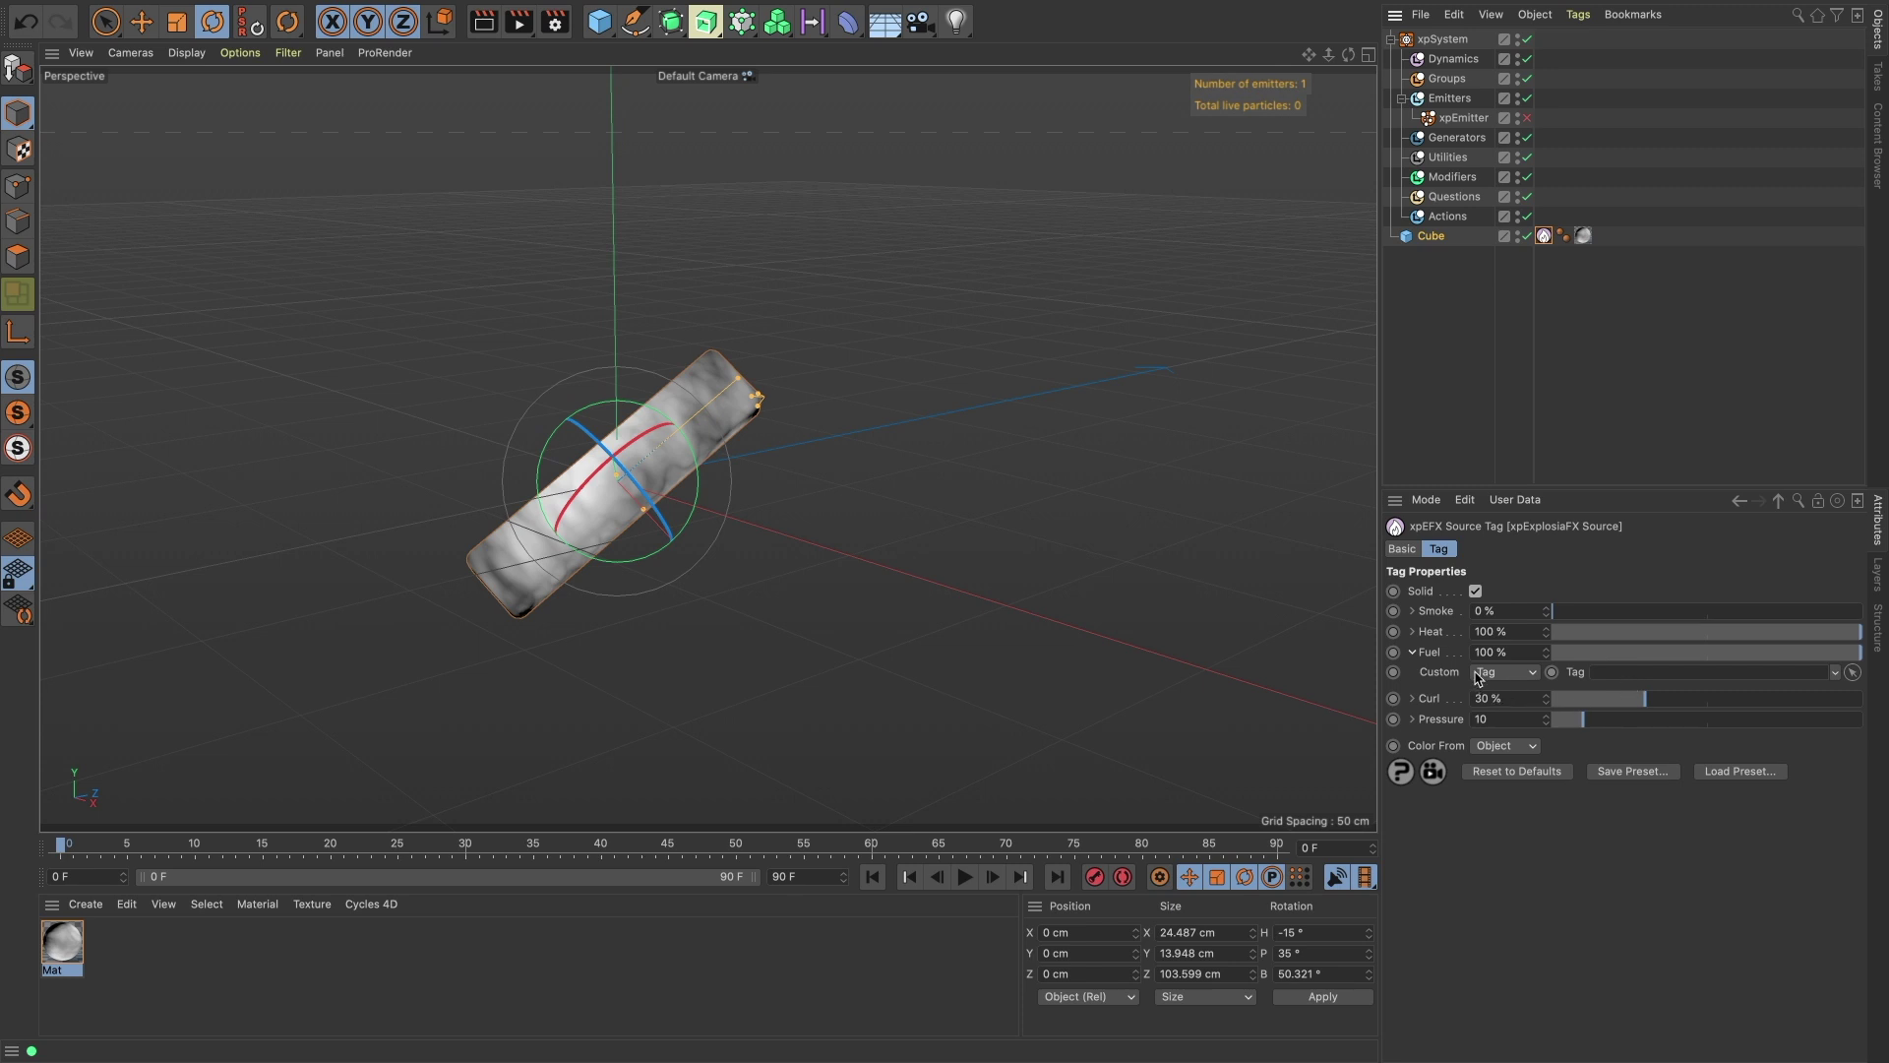
{"action": "left_click", "coordinate": [1518, 724]}
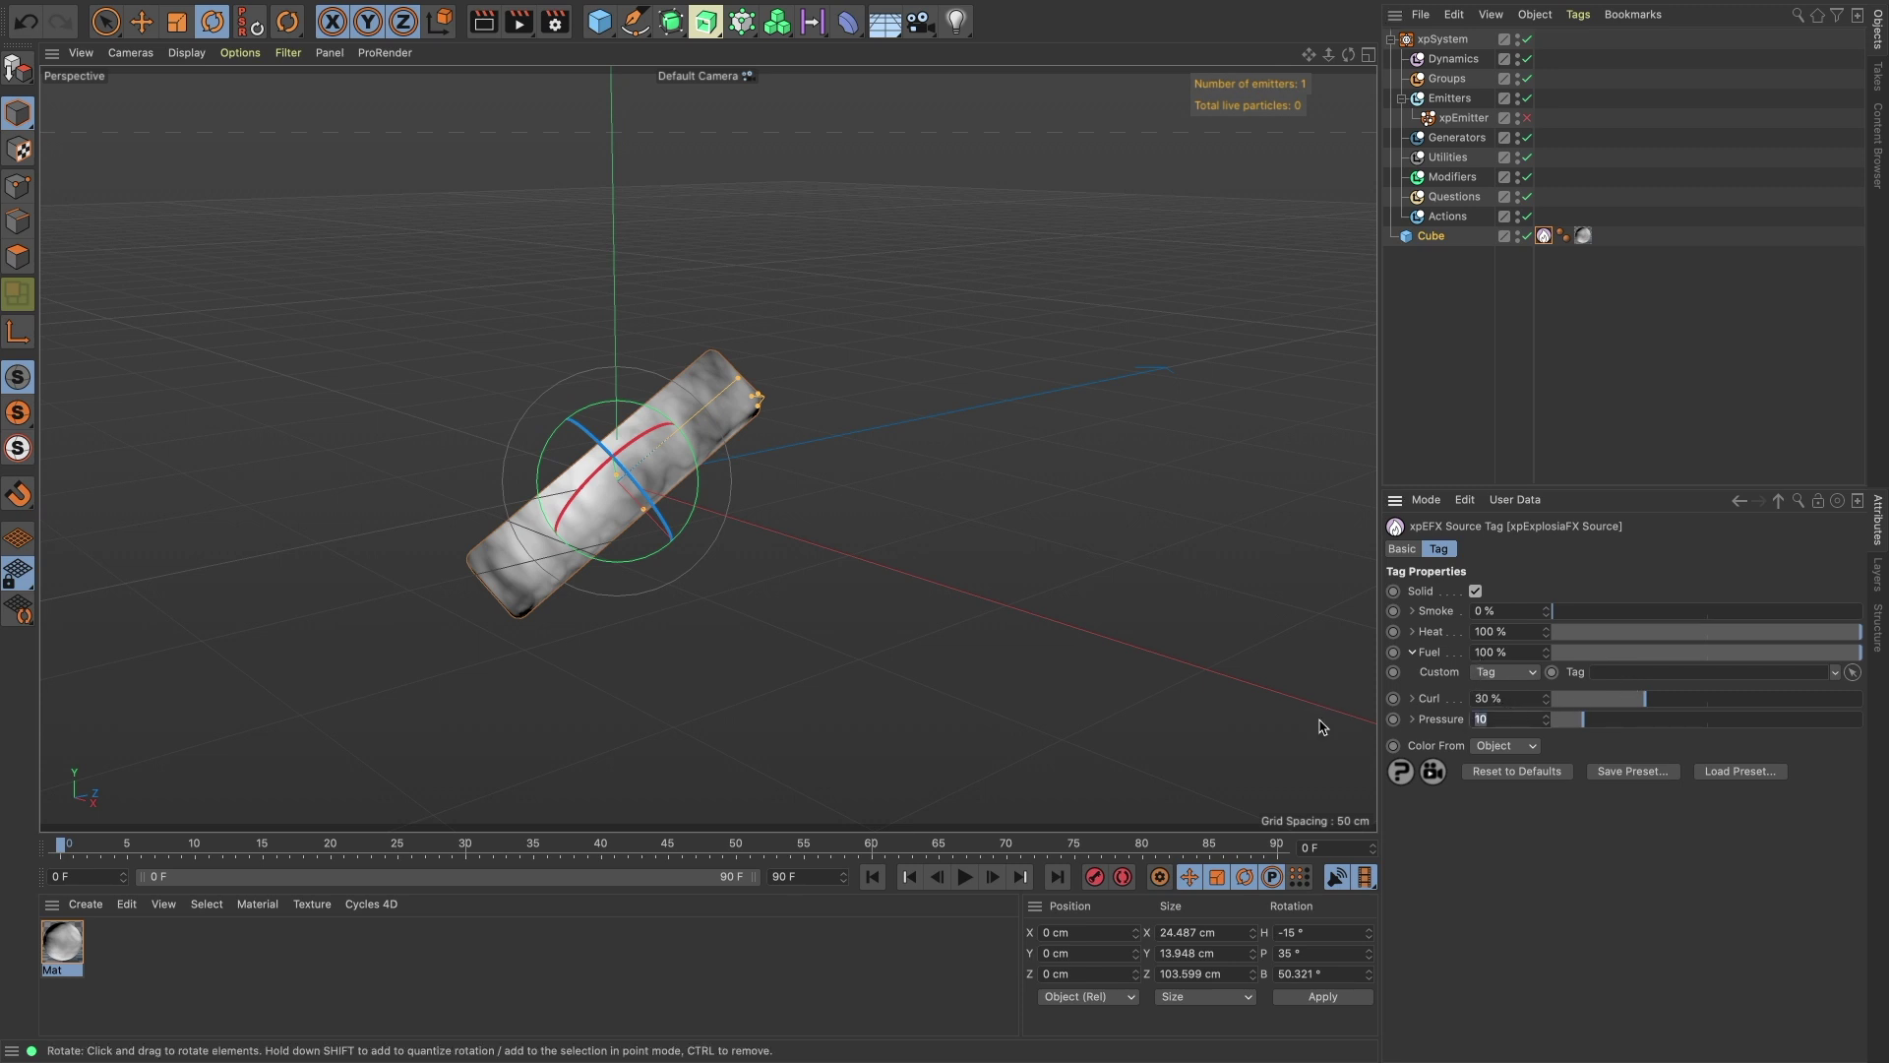
{"action": "left_click", "coordinate": [1450, 238]}
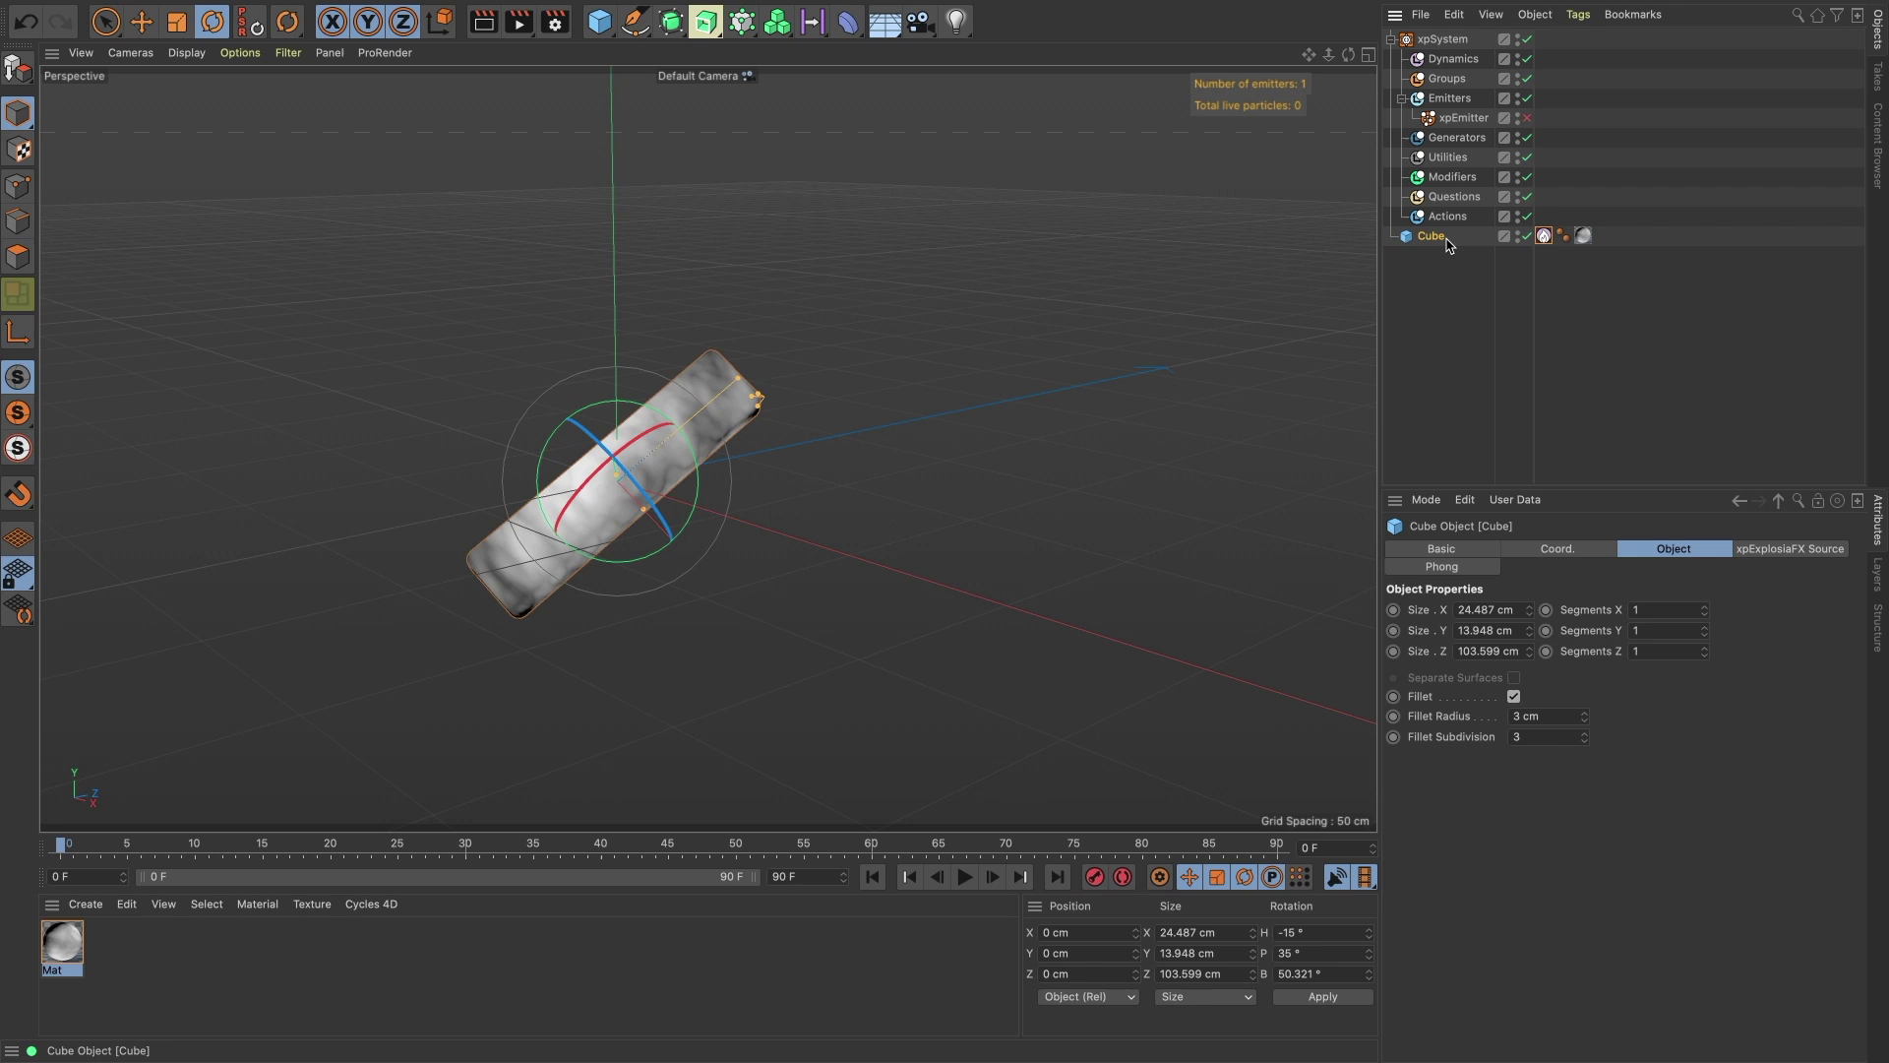
Add a 400 cm xpExplosiaFX simulation container to the scene.
{"action": "key", "text": "shift+c"}
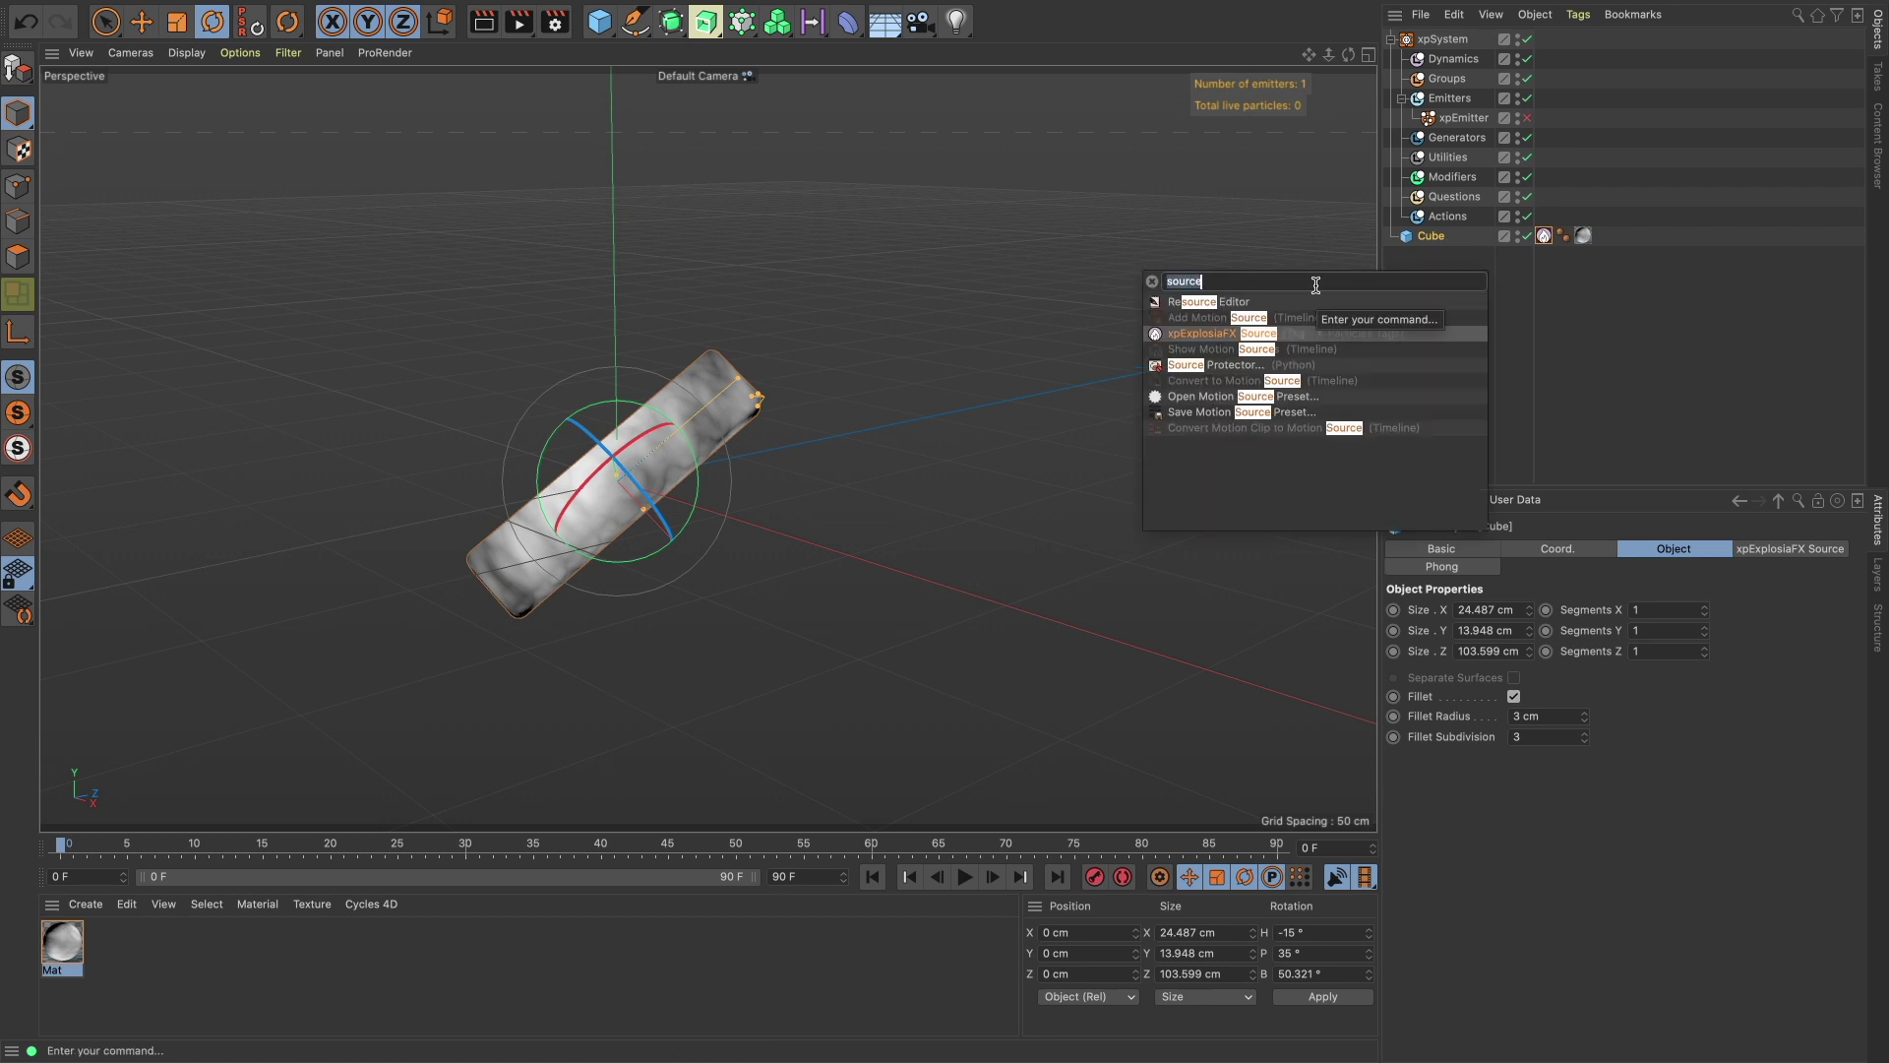
{"action": "type", "text": "explo"}
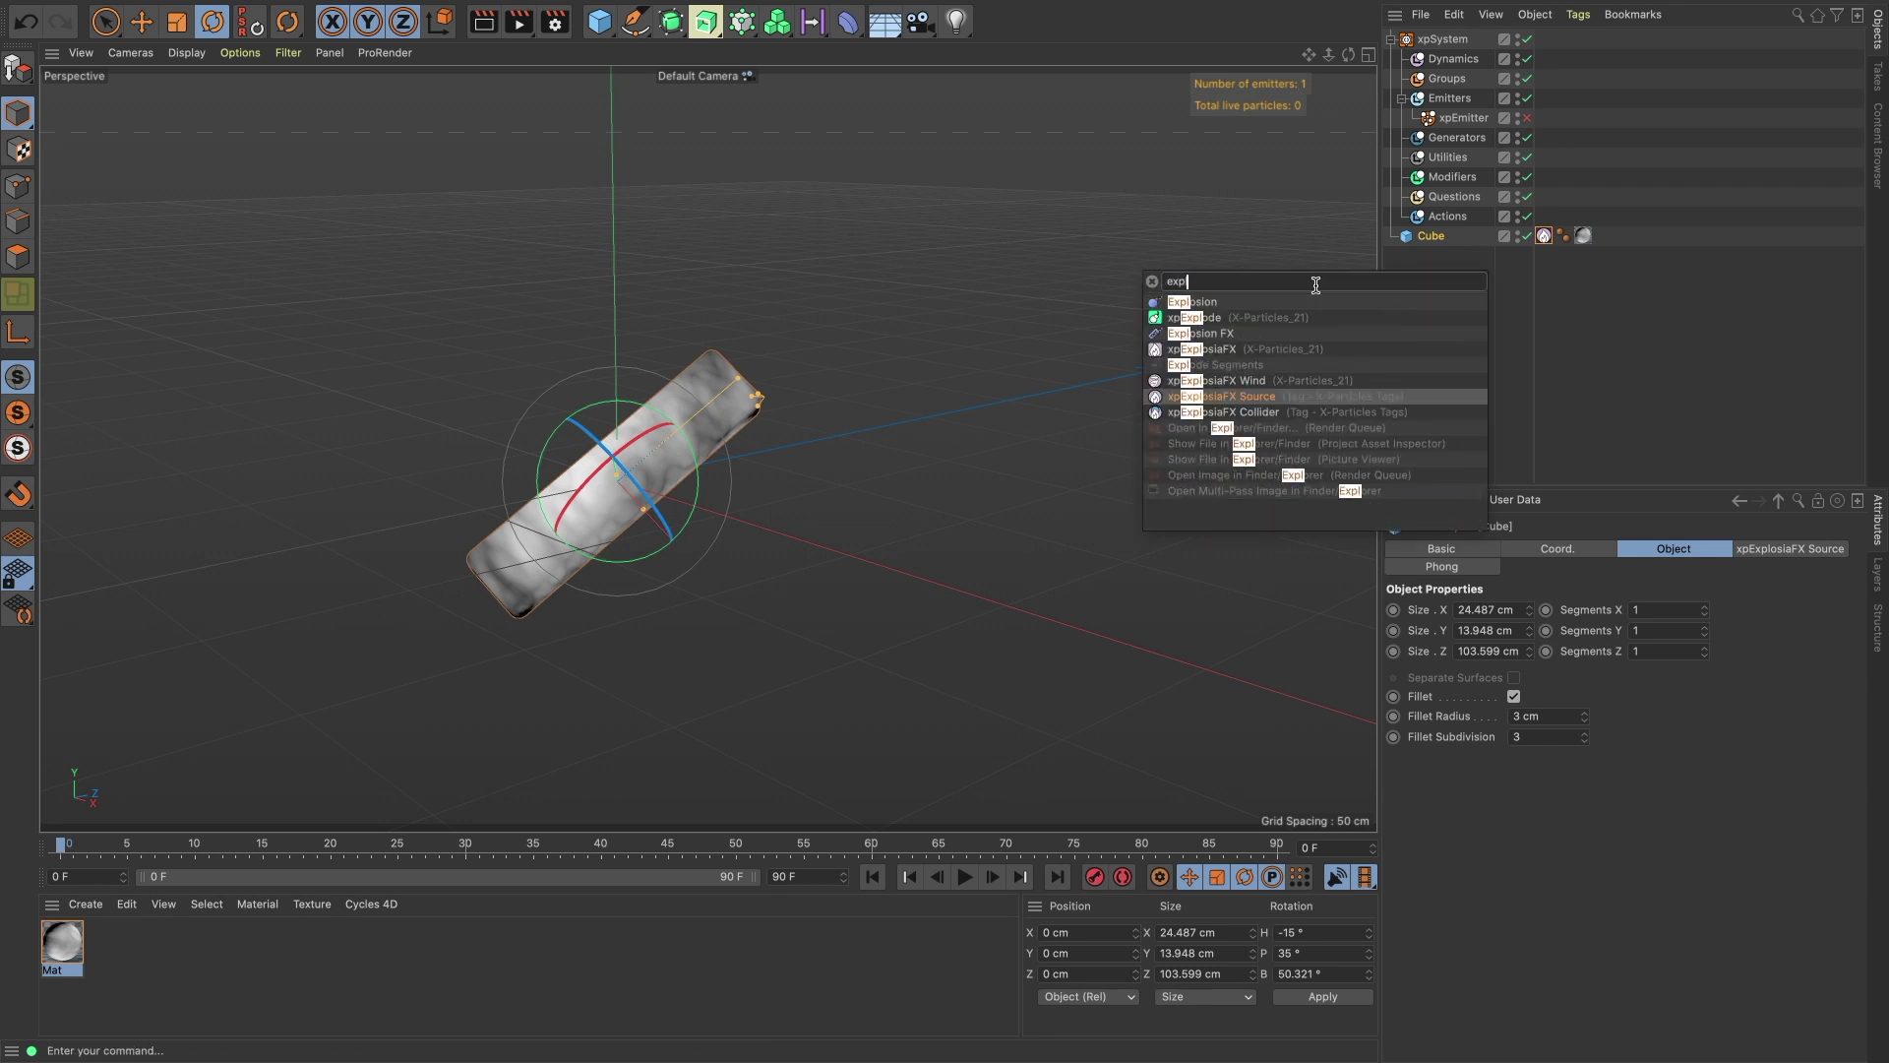
{"action": "type", "text": "sia"}
{"action": "key", "text": "Up"}
{"action": "key", "text": "Up"}
{"action": "key", "text": "Return"}
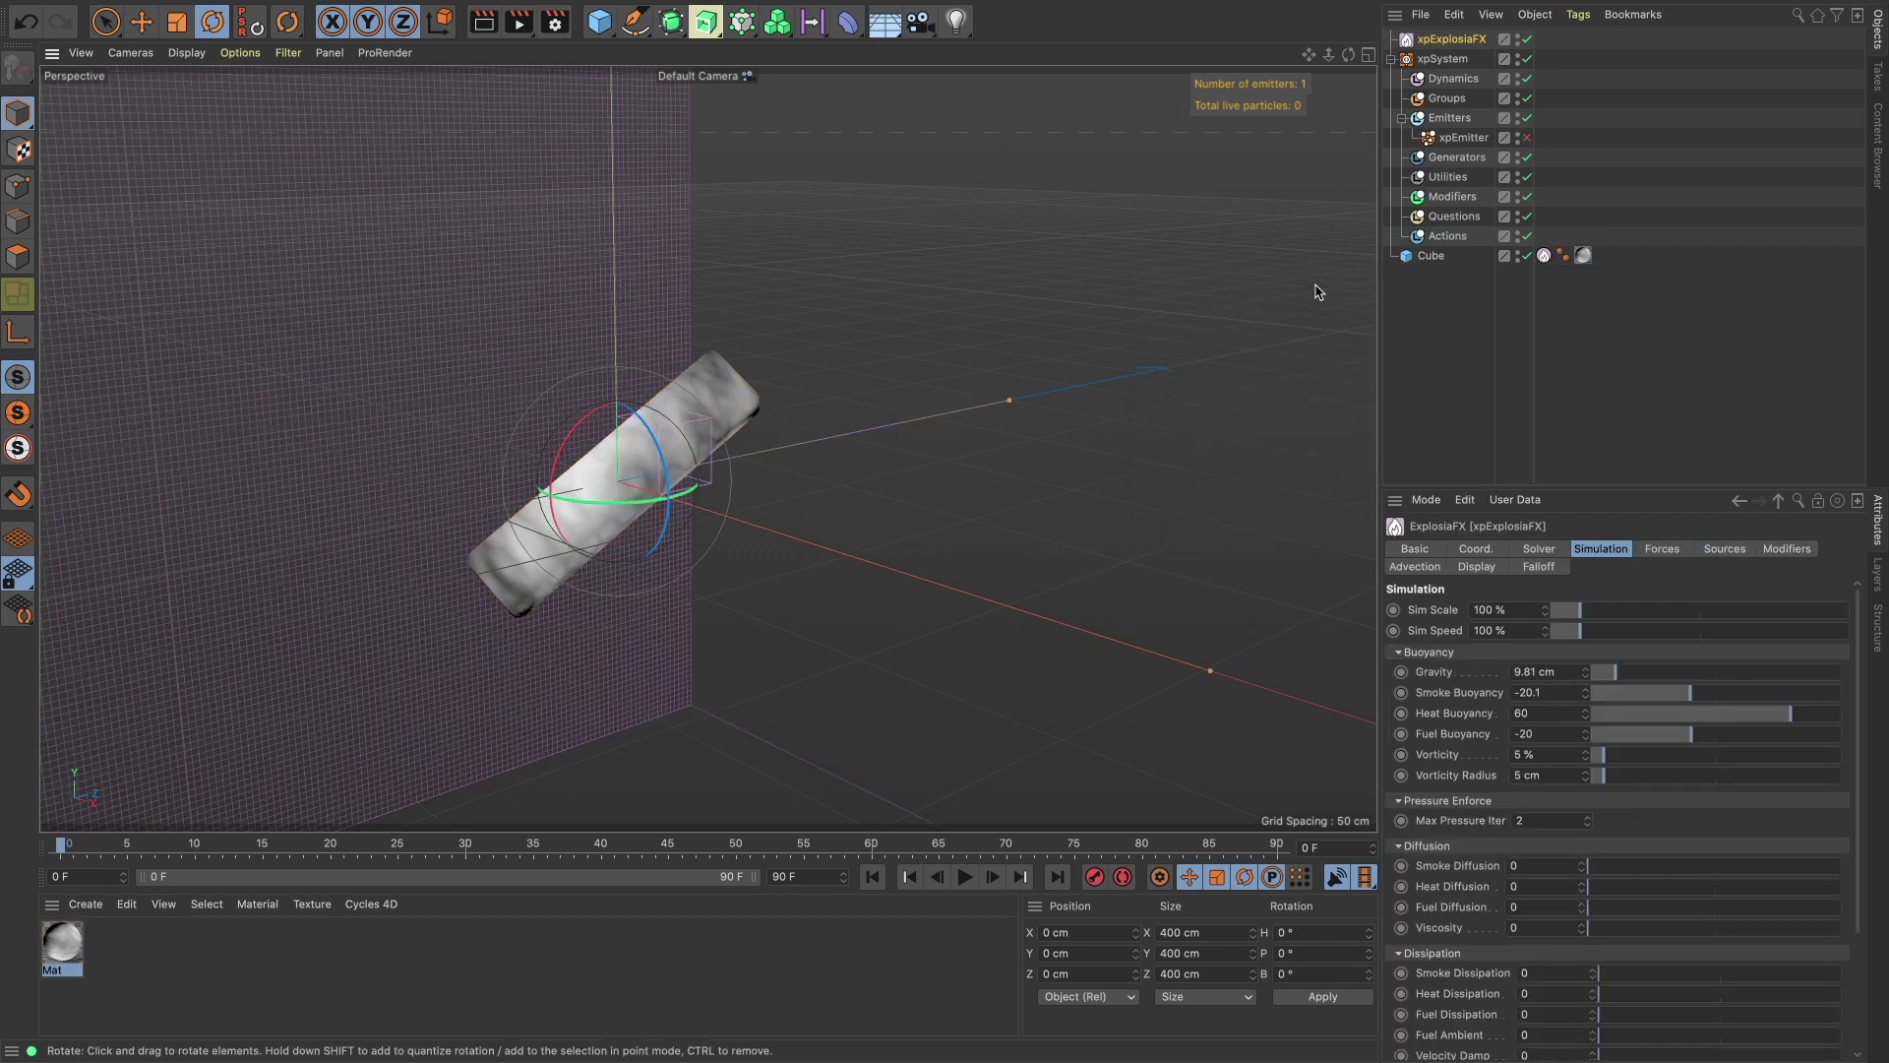
Raise the xpExplosiaFX container to Y 168.086 cm above the log.
{"action": "left_click_drag", "start_coordinate": [969, 318], "coordinate": [679, 519], "text": "alt"}
{"action": "key", "text": "space"}
{"action": "left_click_drag", "start_coordinate": [725, 233], "coordinate": [733, 71]}
Extend the animation and preview range to 222 frames and play the simulation.
{"action": "key", "text": "h"}
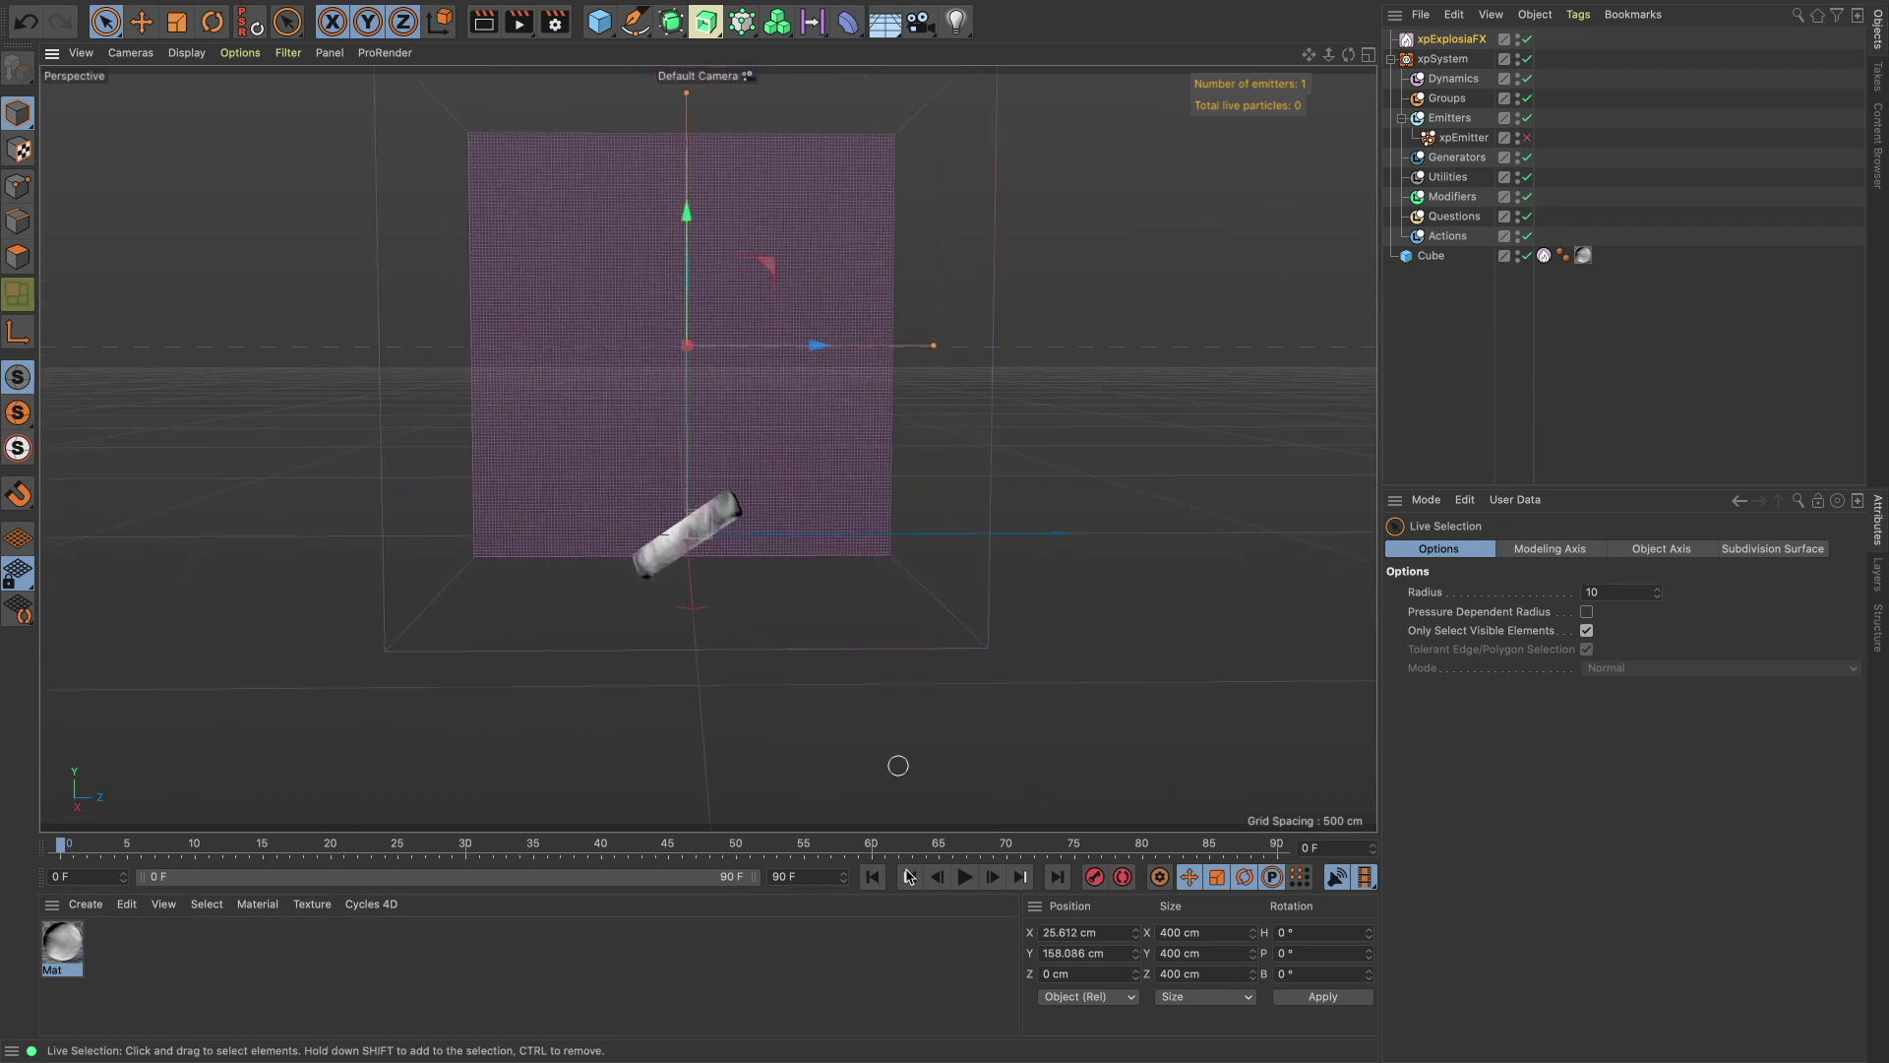
{"action": "left_click", "coordinate": [778, 874]}
{"action": "type", "text": "222"}
{"action": "key", "text": "Return"}
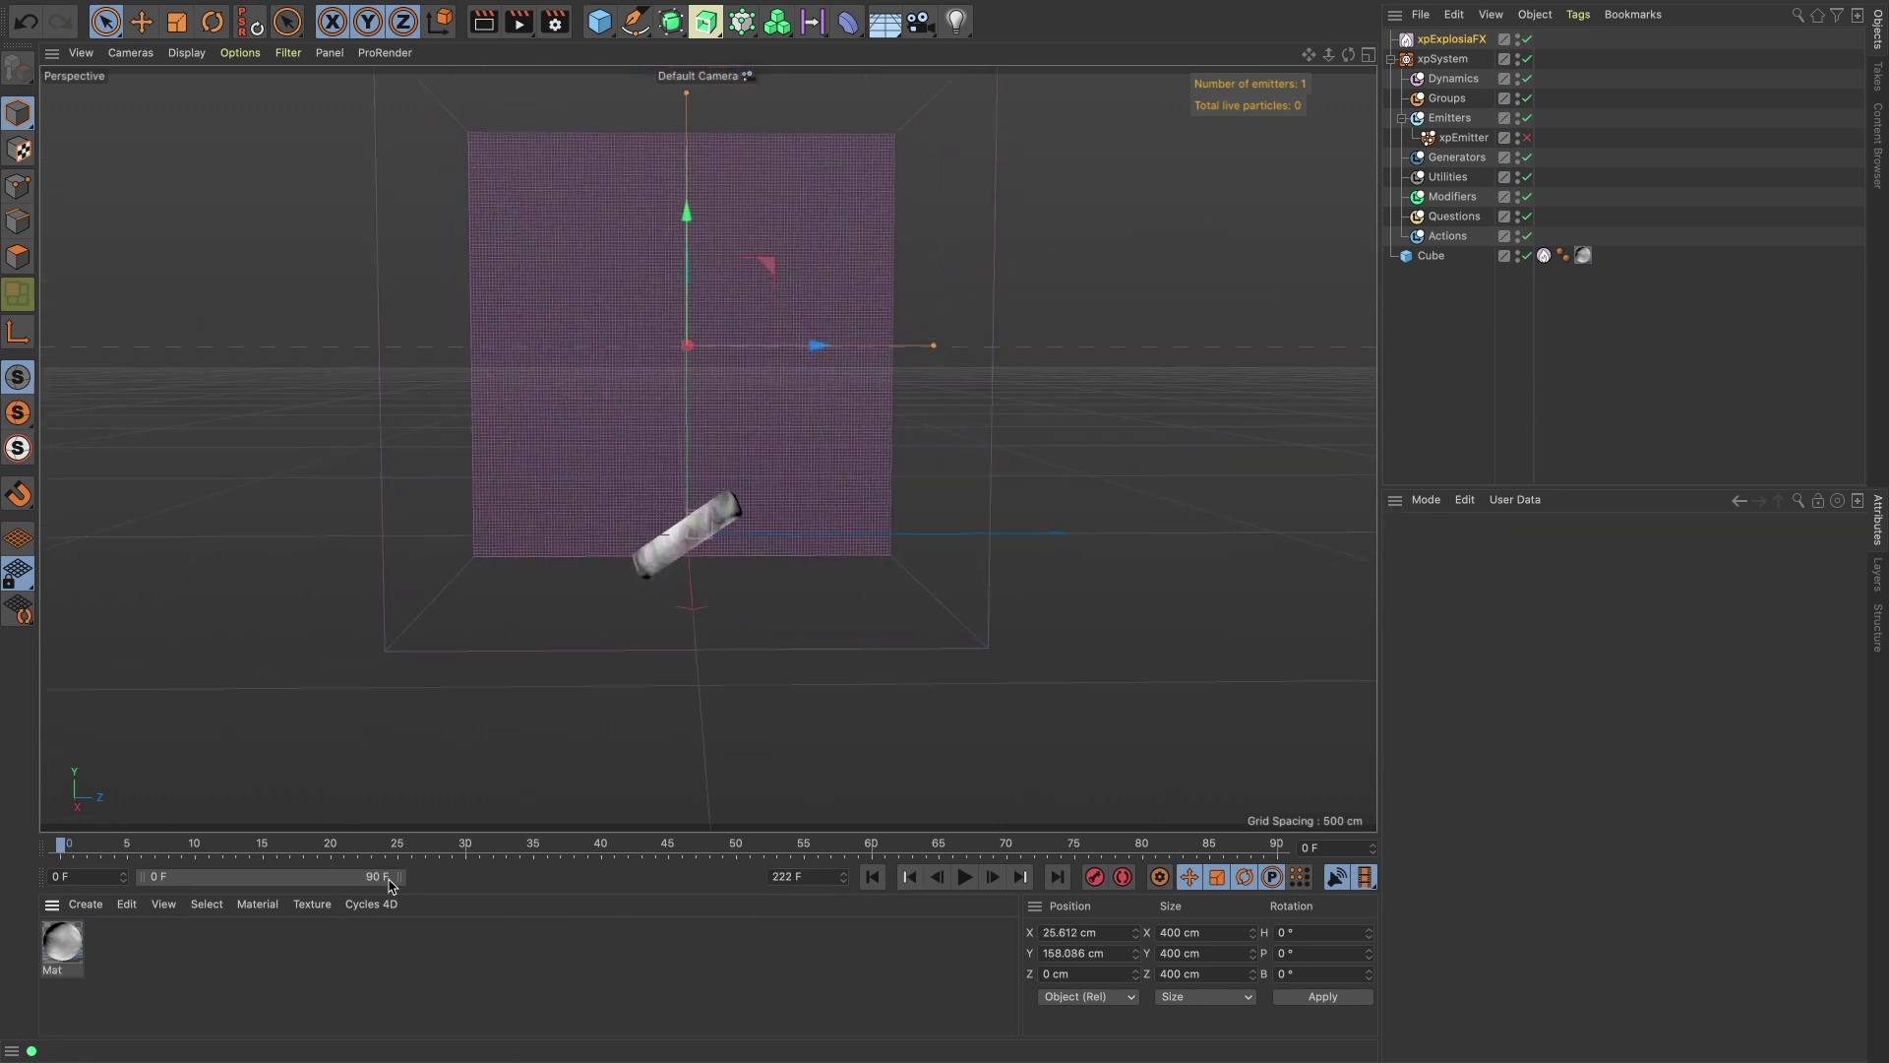
{"action": "left_click_drag", "start_coordinate": [400, 876], "coordinate": [757, 876]}
{"action": "left_click", "coordinate": [966, 877]}
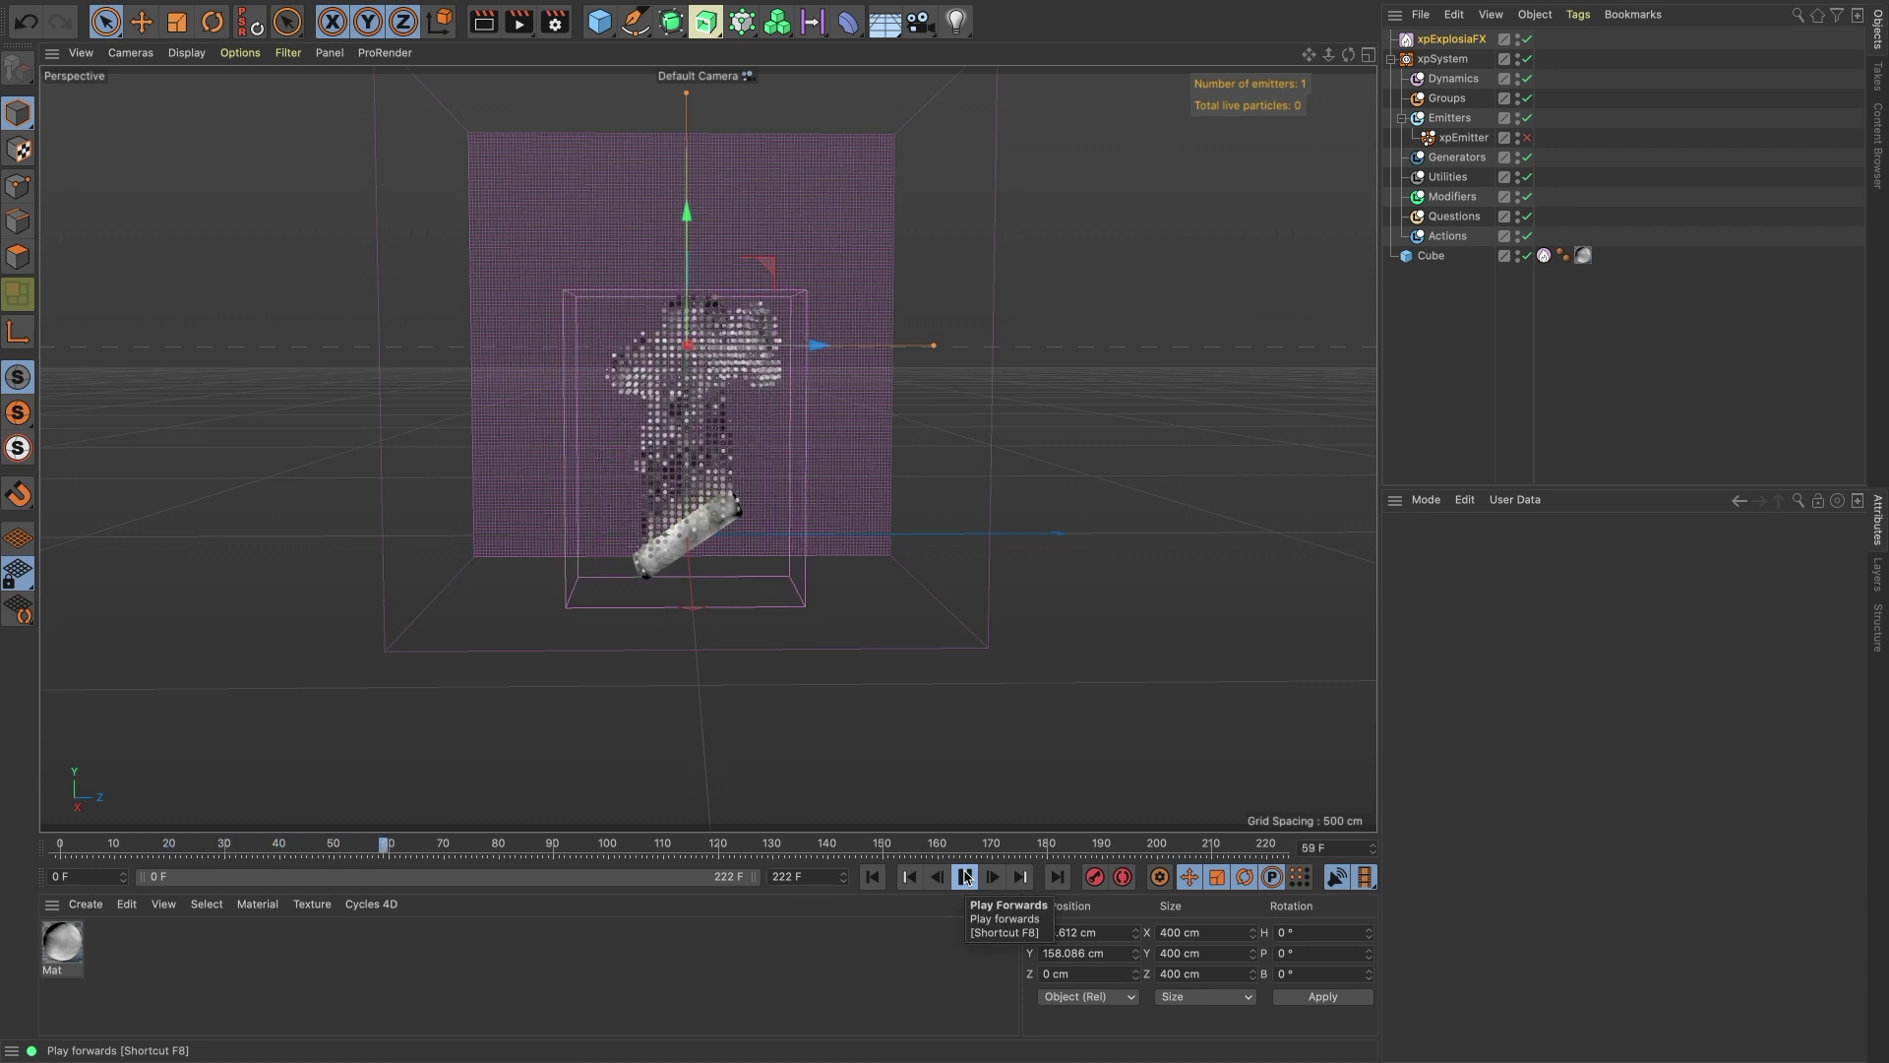
{"action": "left_click", "coordinate": [965, 877]}
Raise the xpExplosiaFX Voxel LOD to 81% and replay to frame 89.
{"action": "scroll", "coordinate": [688, 394], "scroll_direction": "down", "scroll_amount": 4}
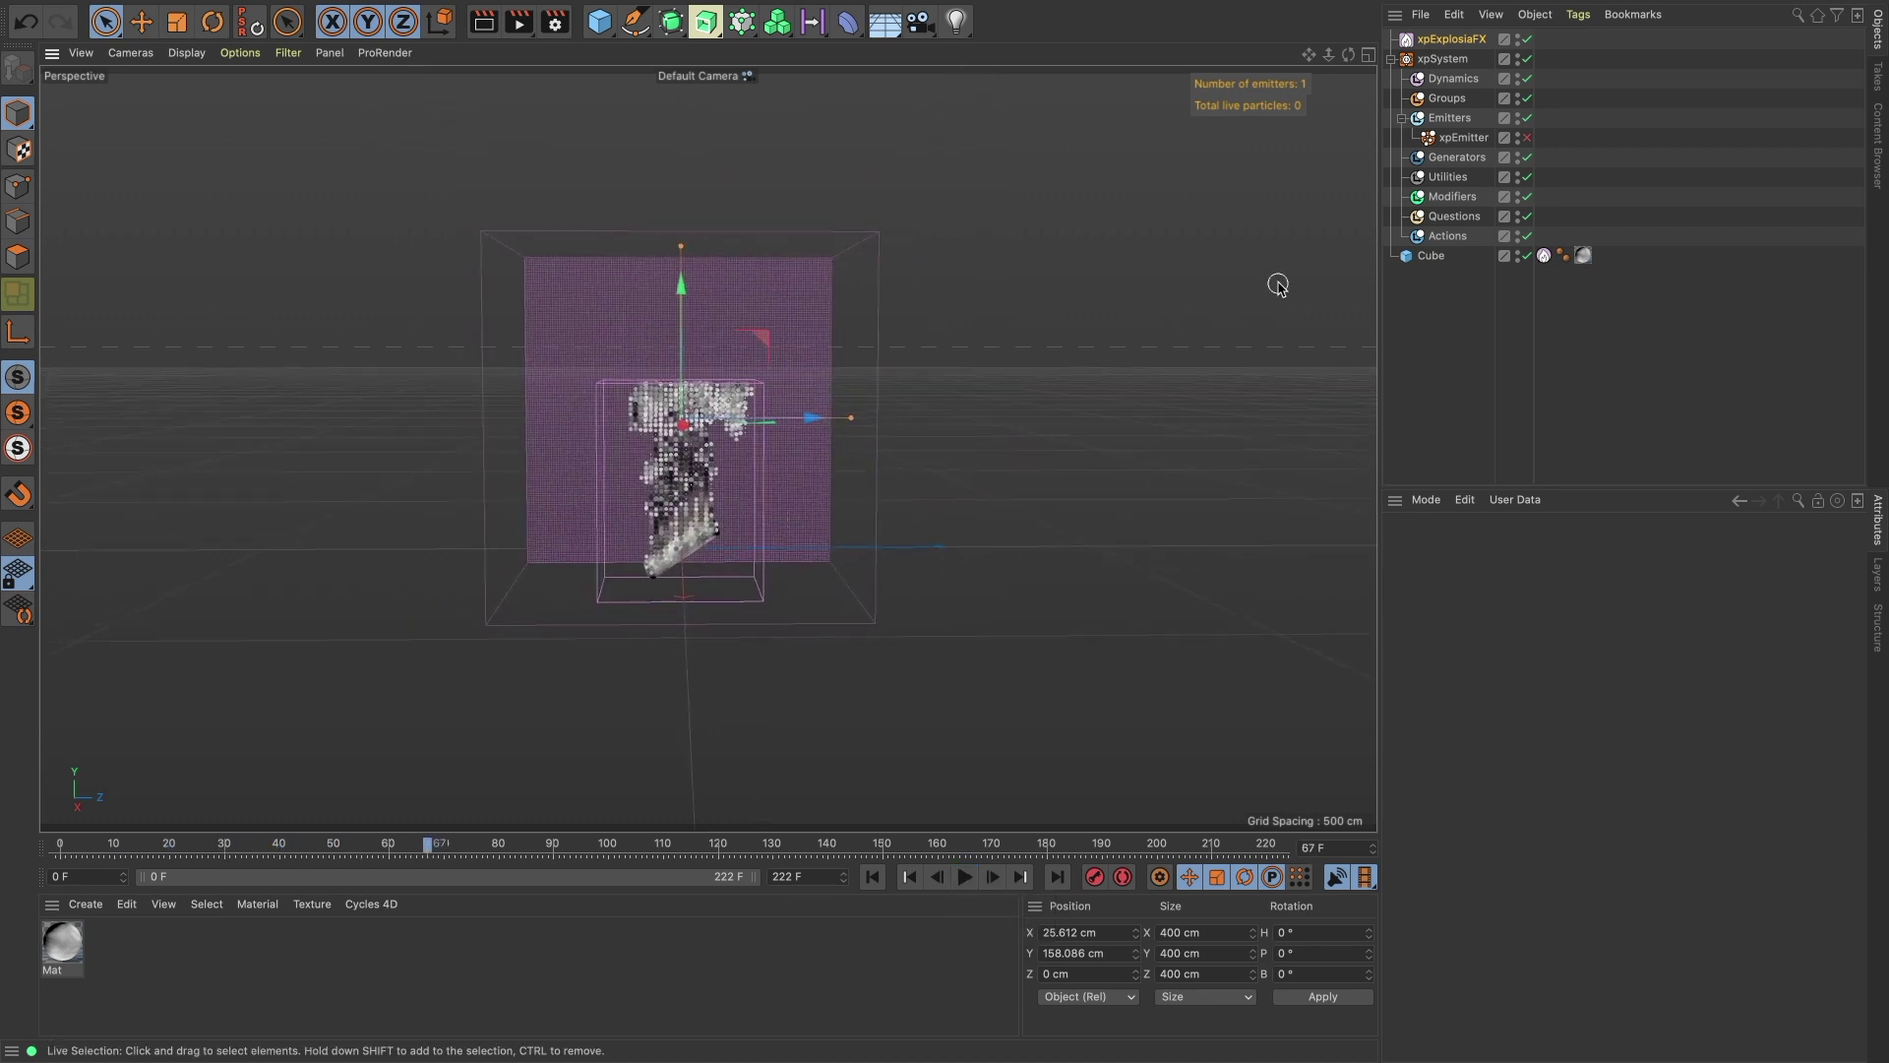
{"action": "left_click", "coordinate": [1451, 40]}
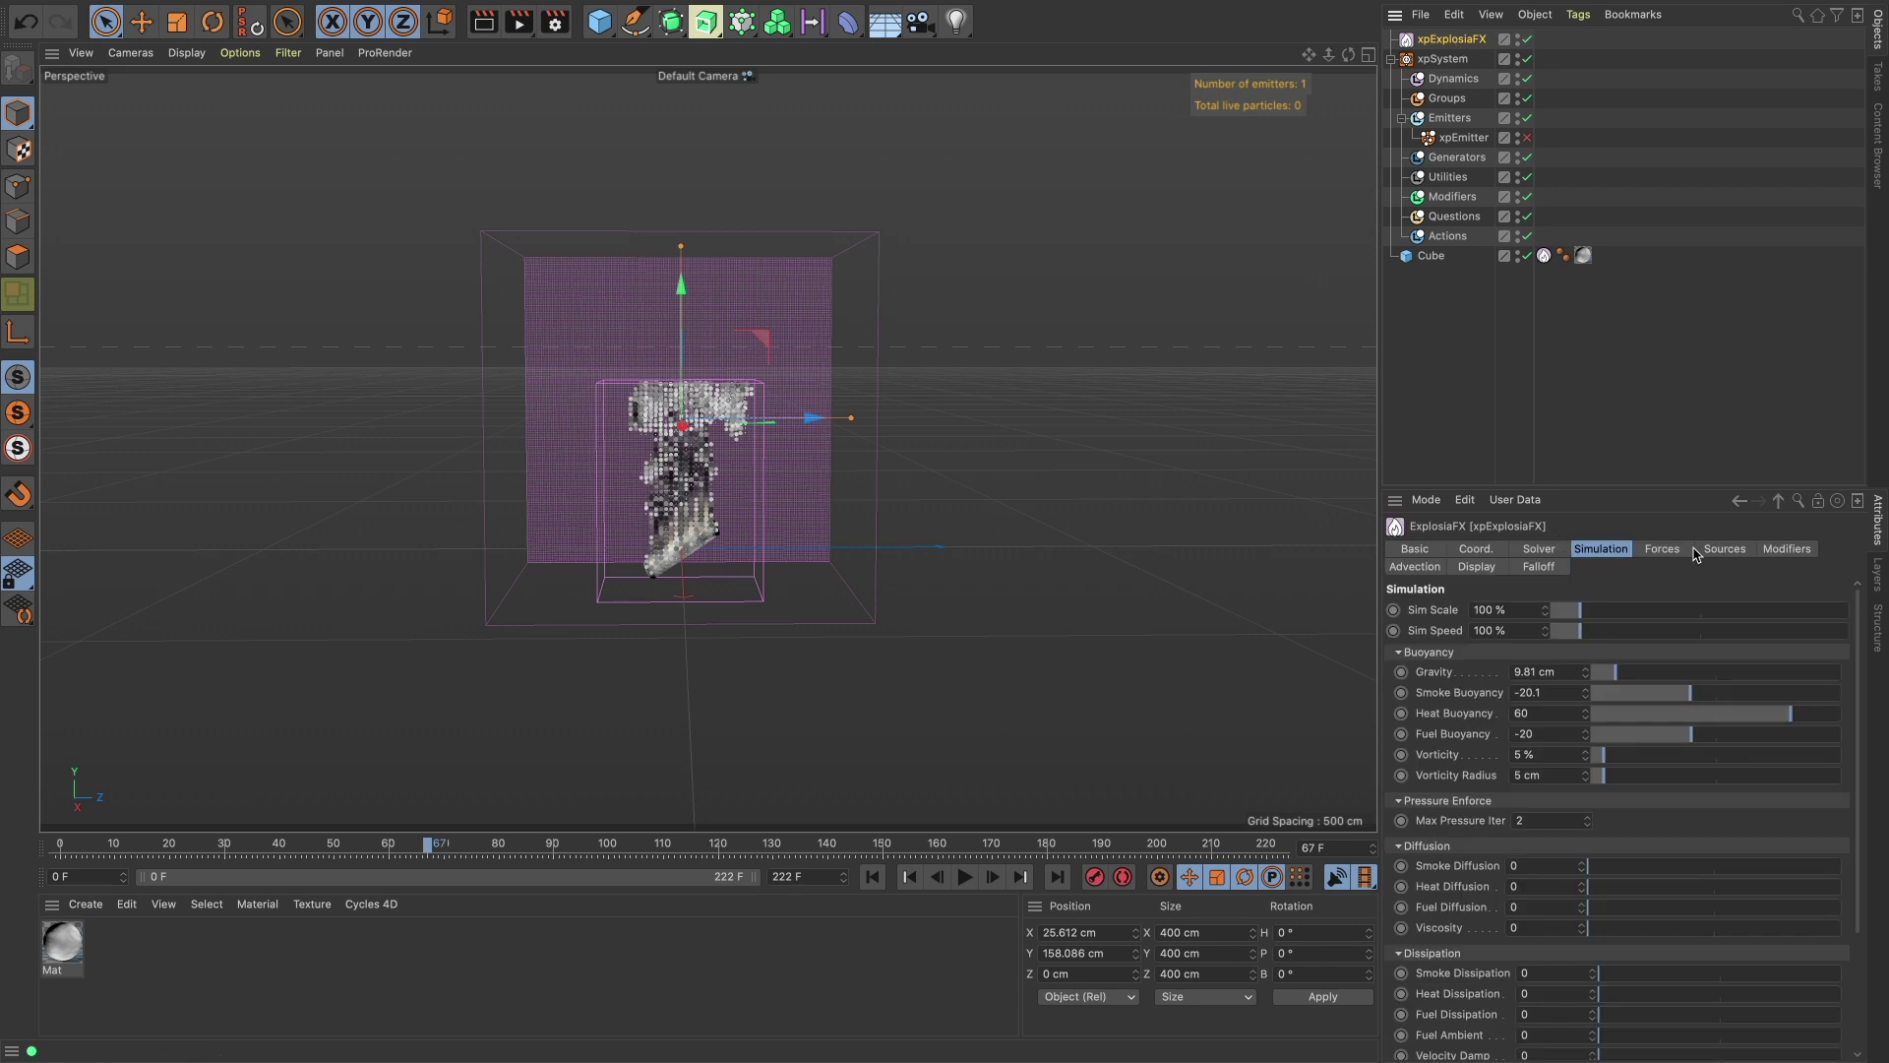
{"action": "left_click", "coordinate": [1476, 567]}
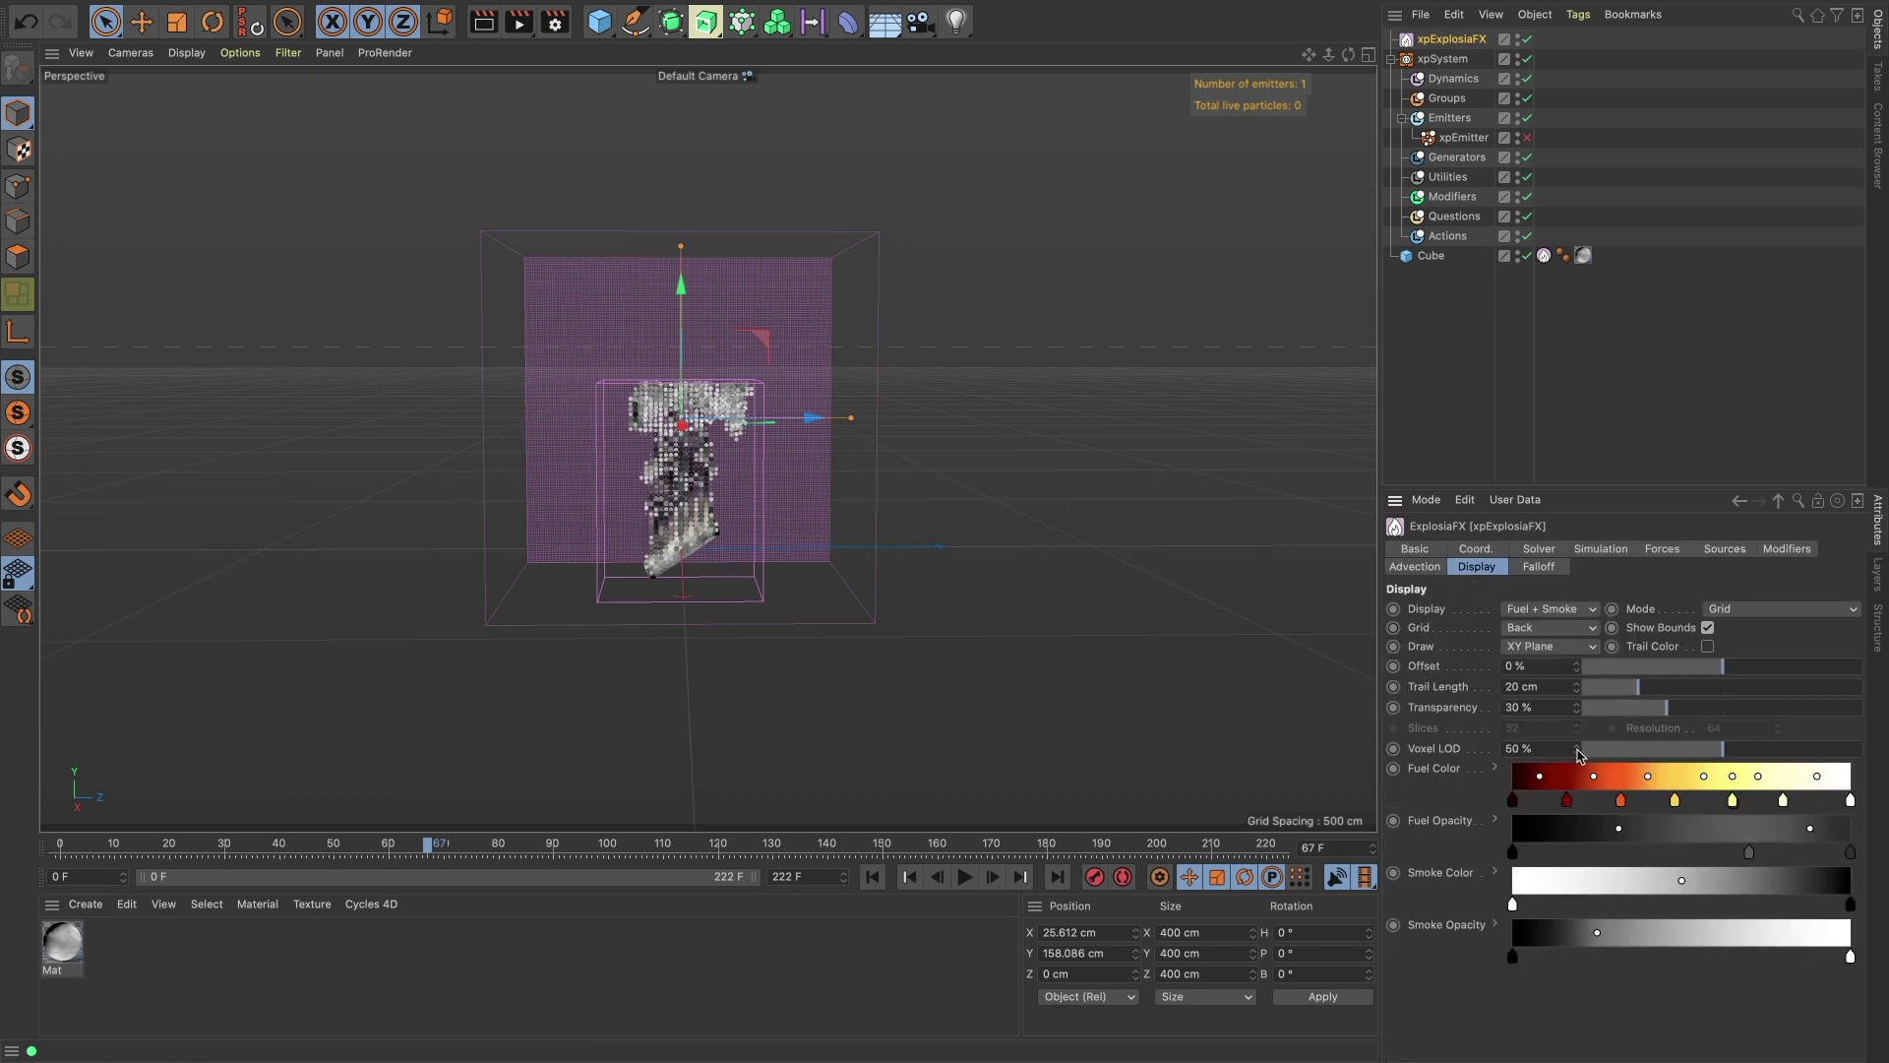
{"action": "left_click_drag", "start_coordinate": [1578, 752], "coordinate": [1608, 749]}
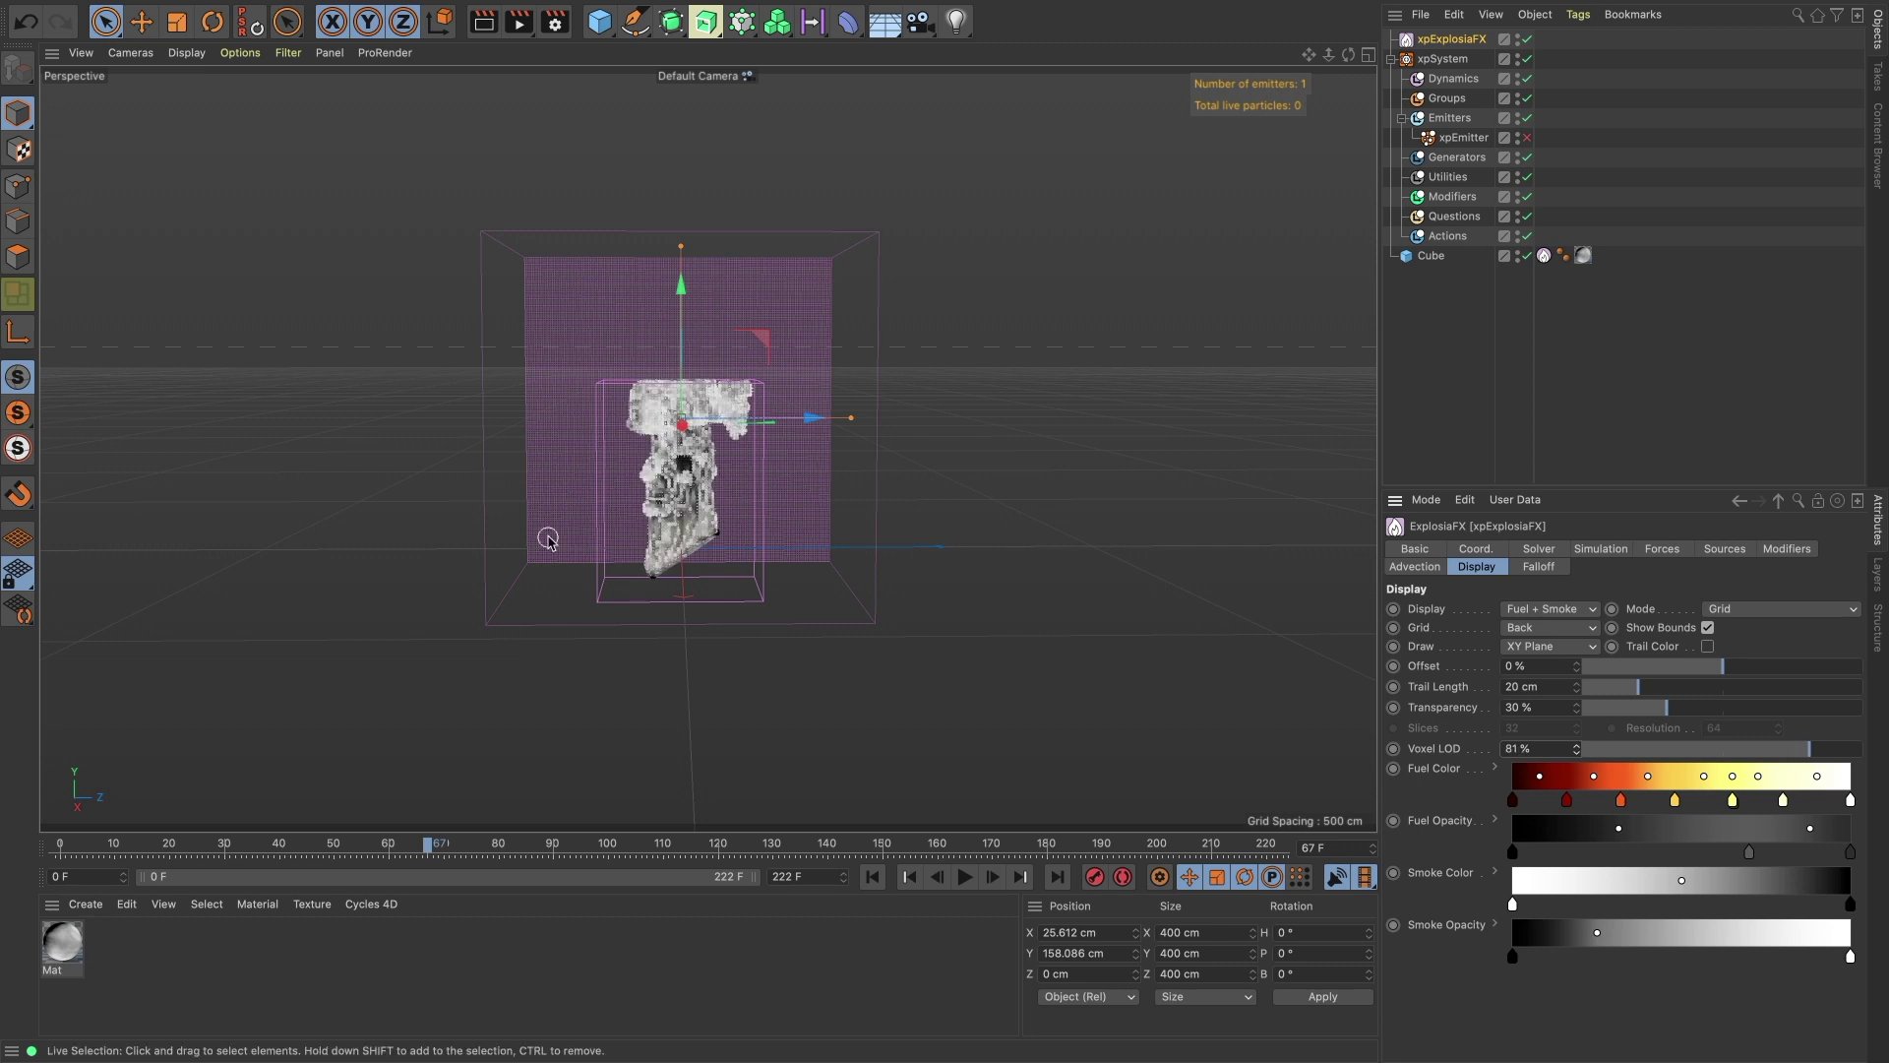
{"action": "left_click", "coordinate": [872, 877]}
{"action": "left_click", "coordinate": [962, 876]}
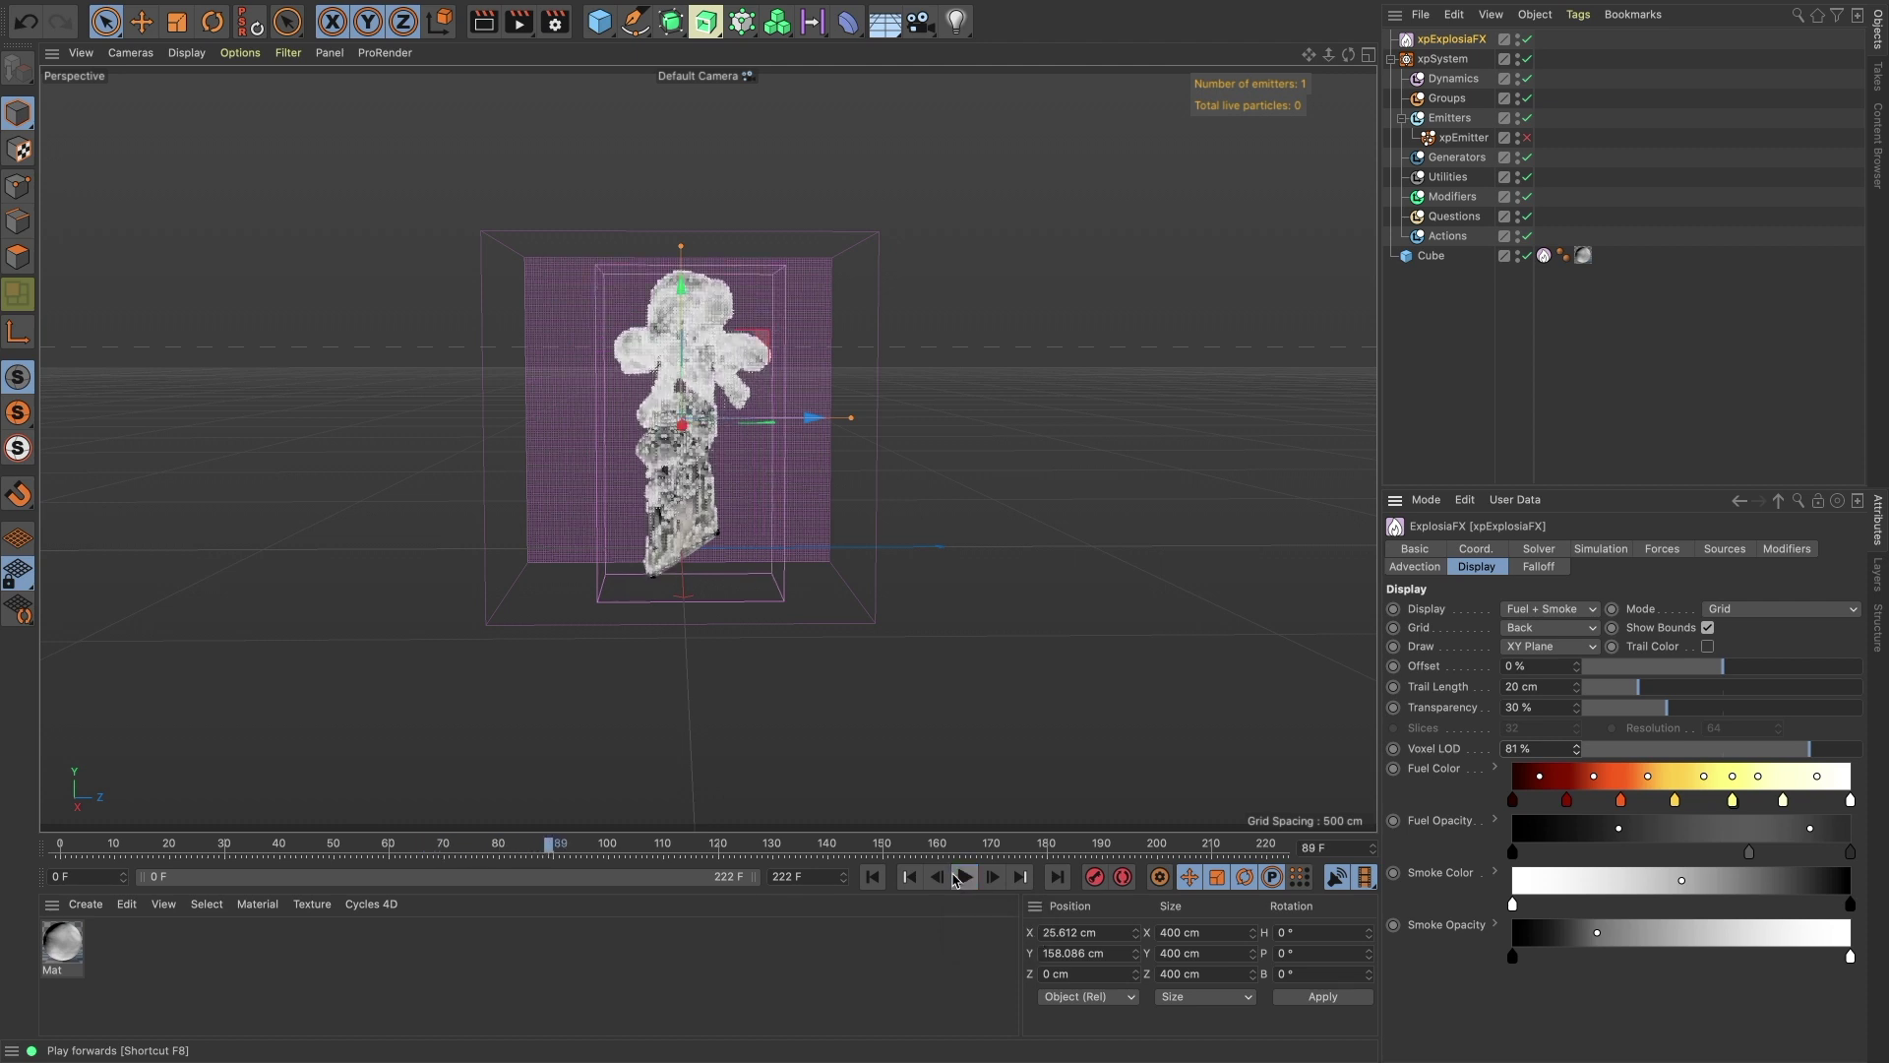
{"action": "left_click", "coordinate": [961, 876]}
Link the Cube's Material tag into the Source tag's Custom Tag field and replay to frame 94.
{"action": "left_click", "coordinate": [1546, 256]}
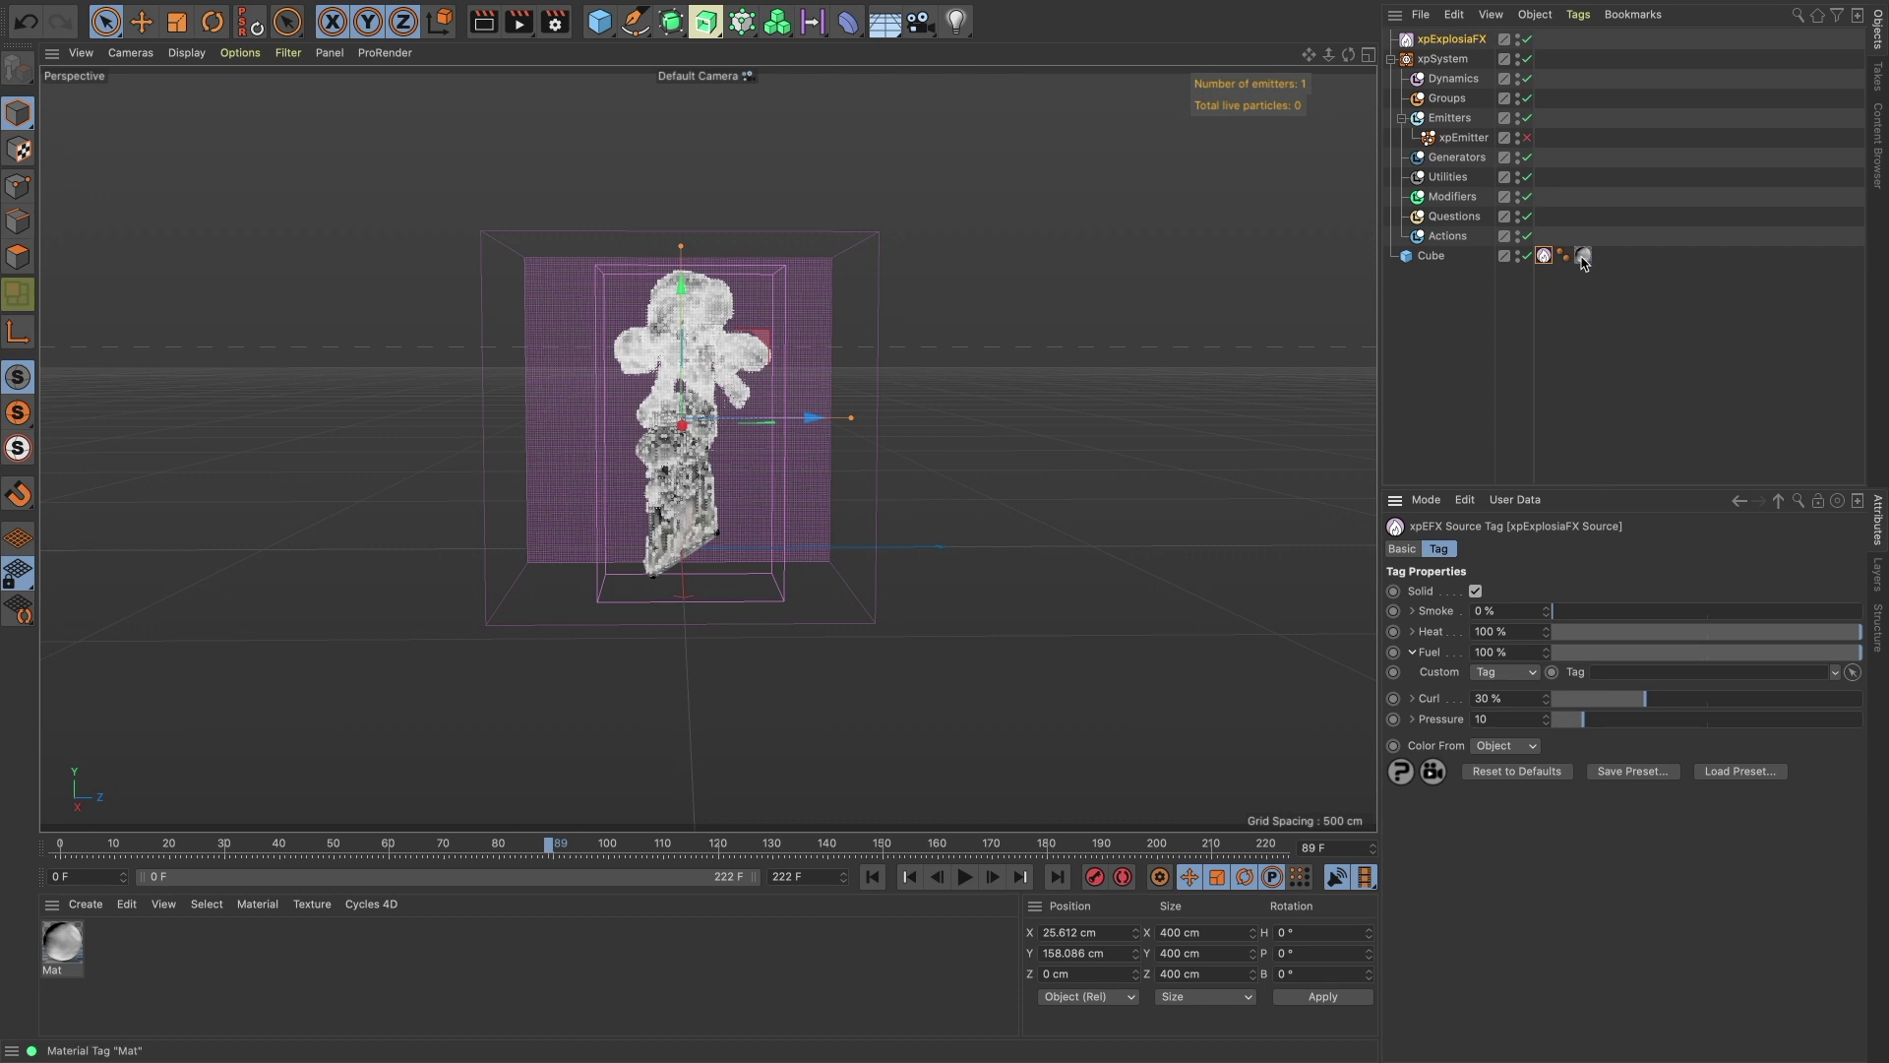
{"action": "left_click_drag", "start_coordinate": [1583, 258], "coordinate": [1617, 673]}
{"action": "left_click", "coordinate": [872, 881]}
{"action": "left_click", "coordinate": [962, 878]}
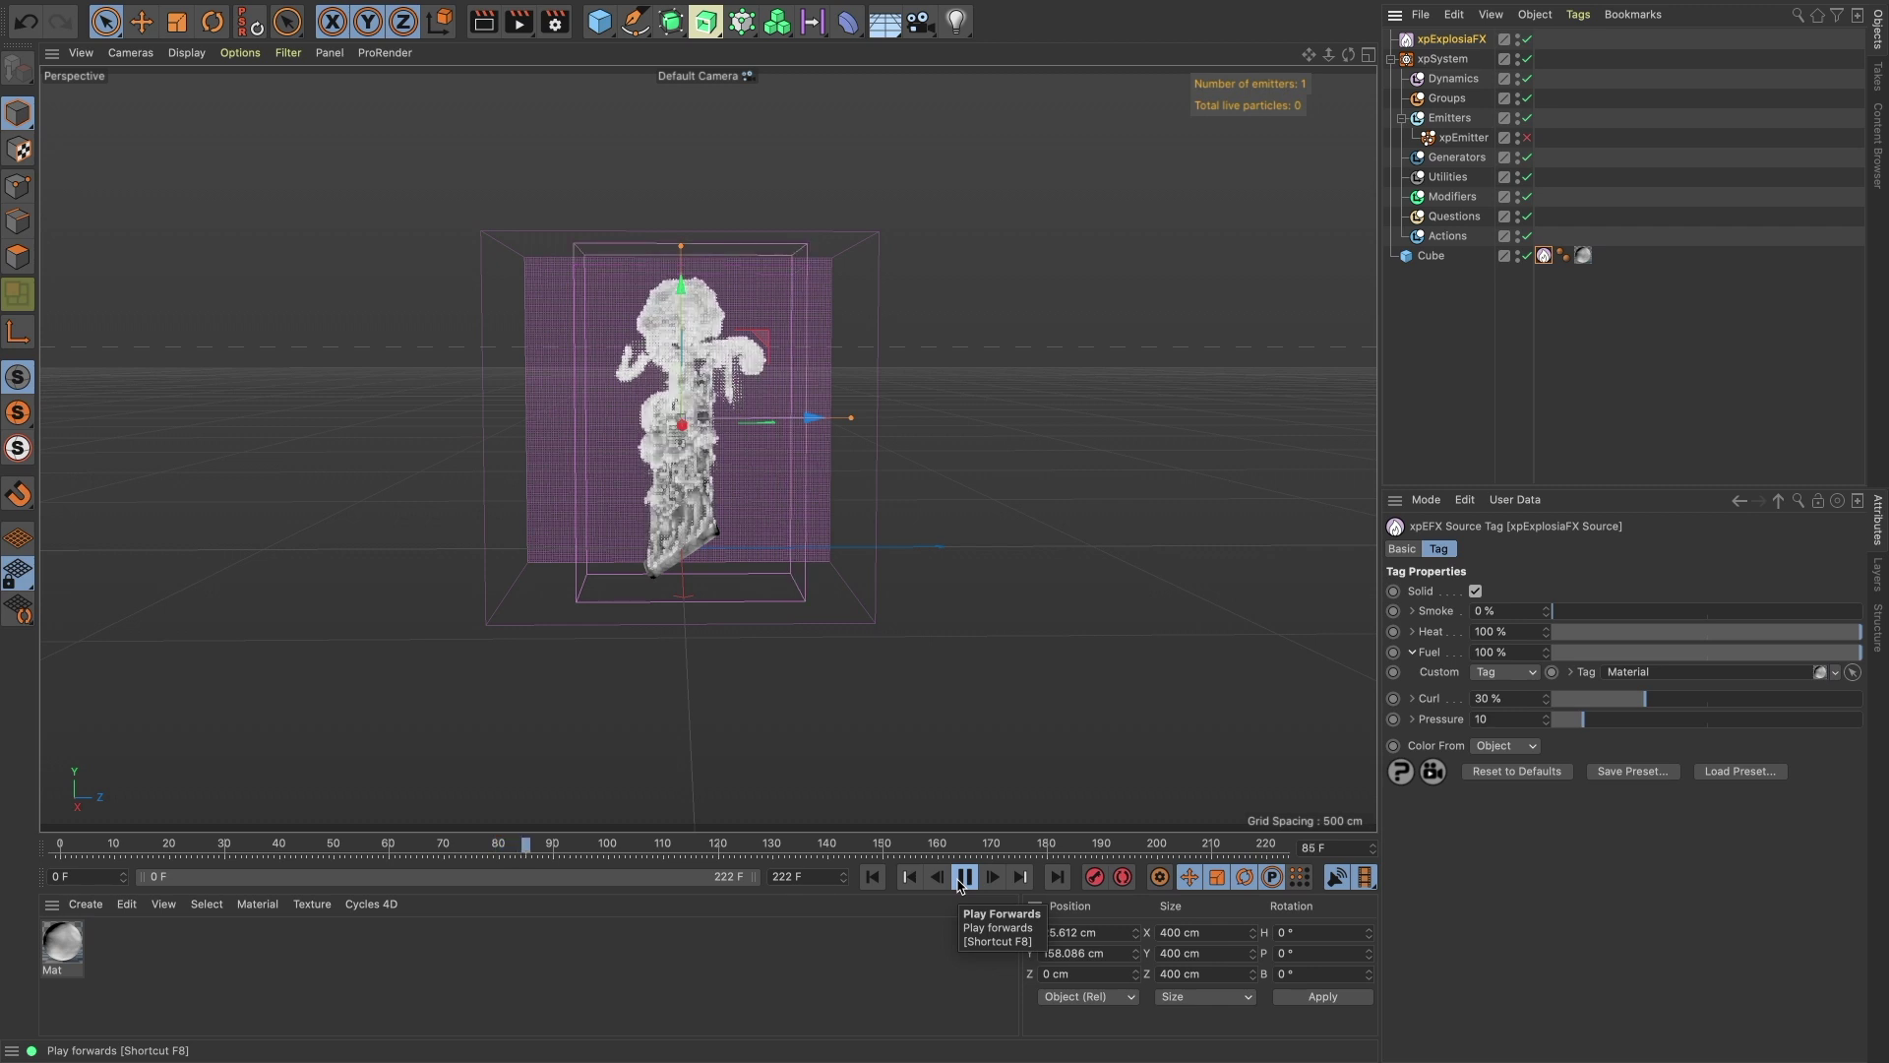
{"action": "left_click", "coordinate": [963, 878]}
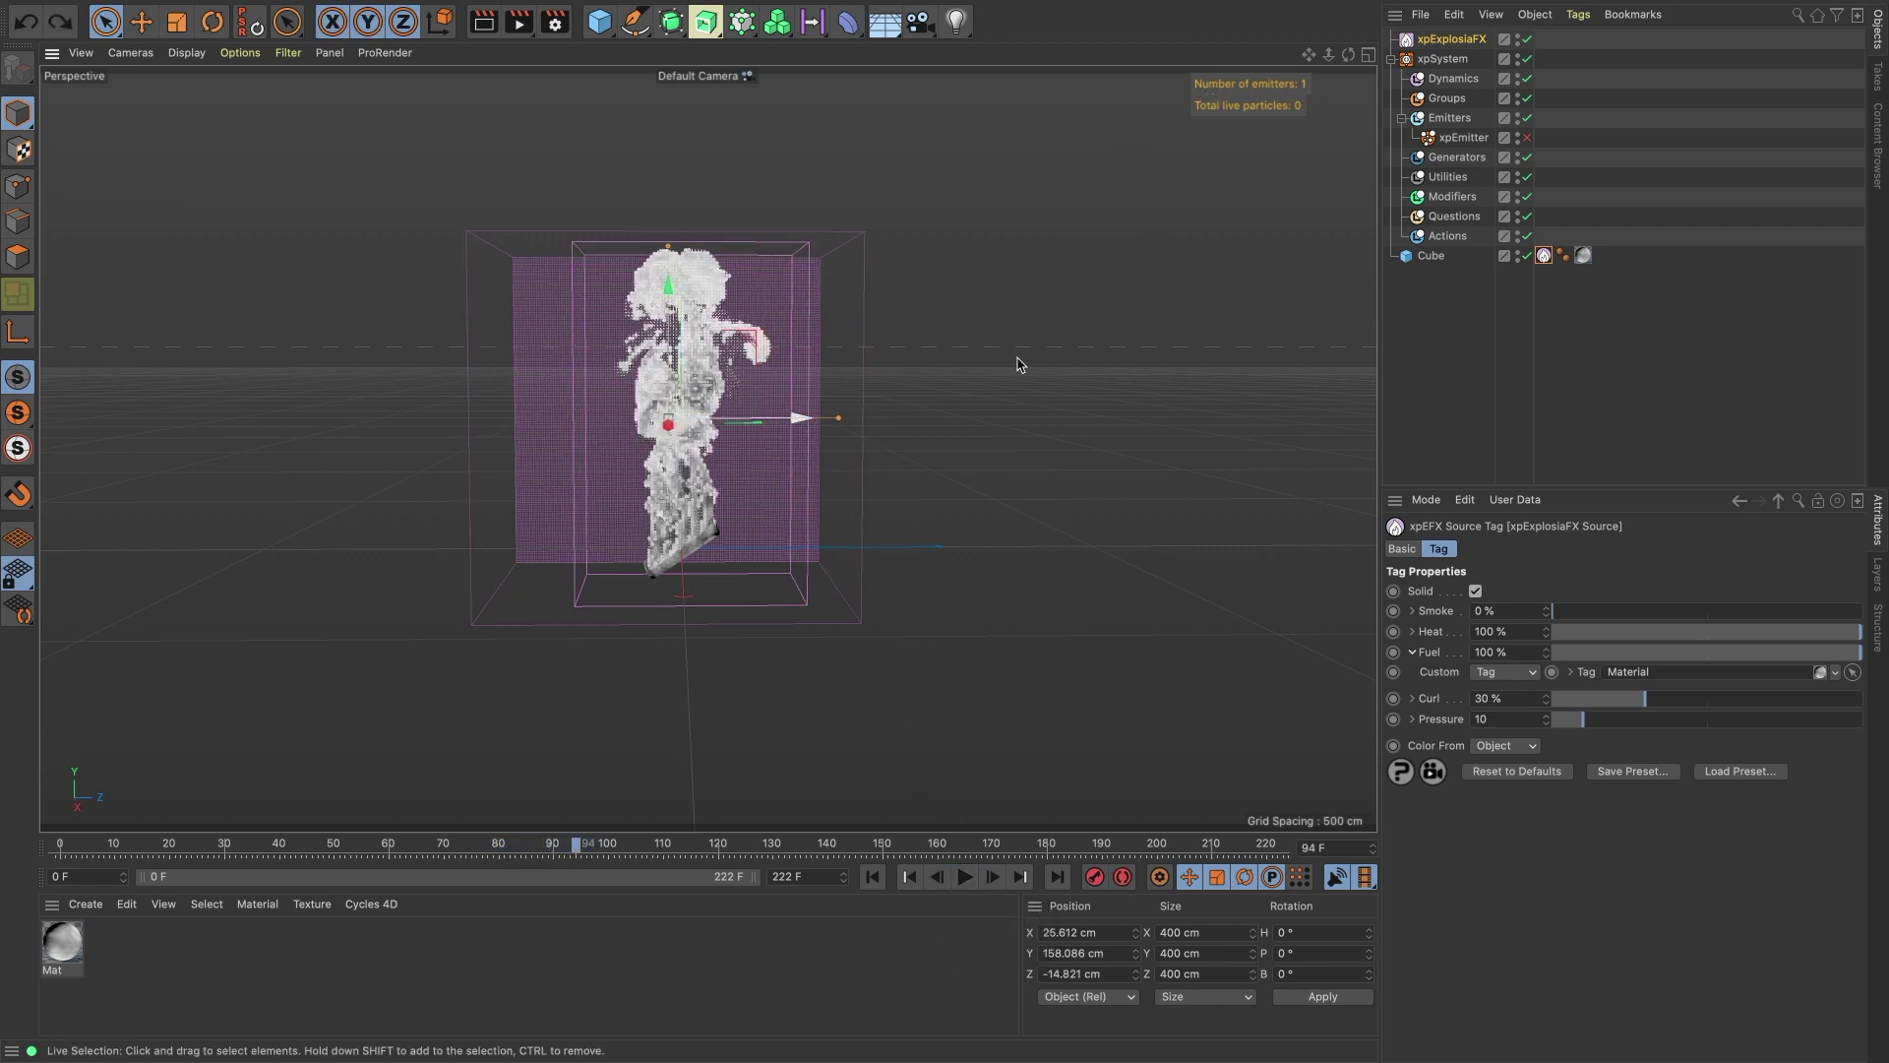
{"action": "left_click", "coordinate": [1474, 256]}
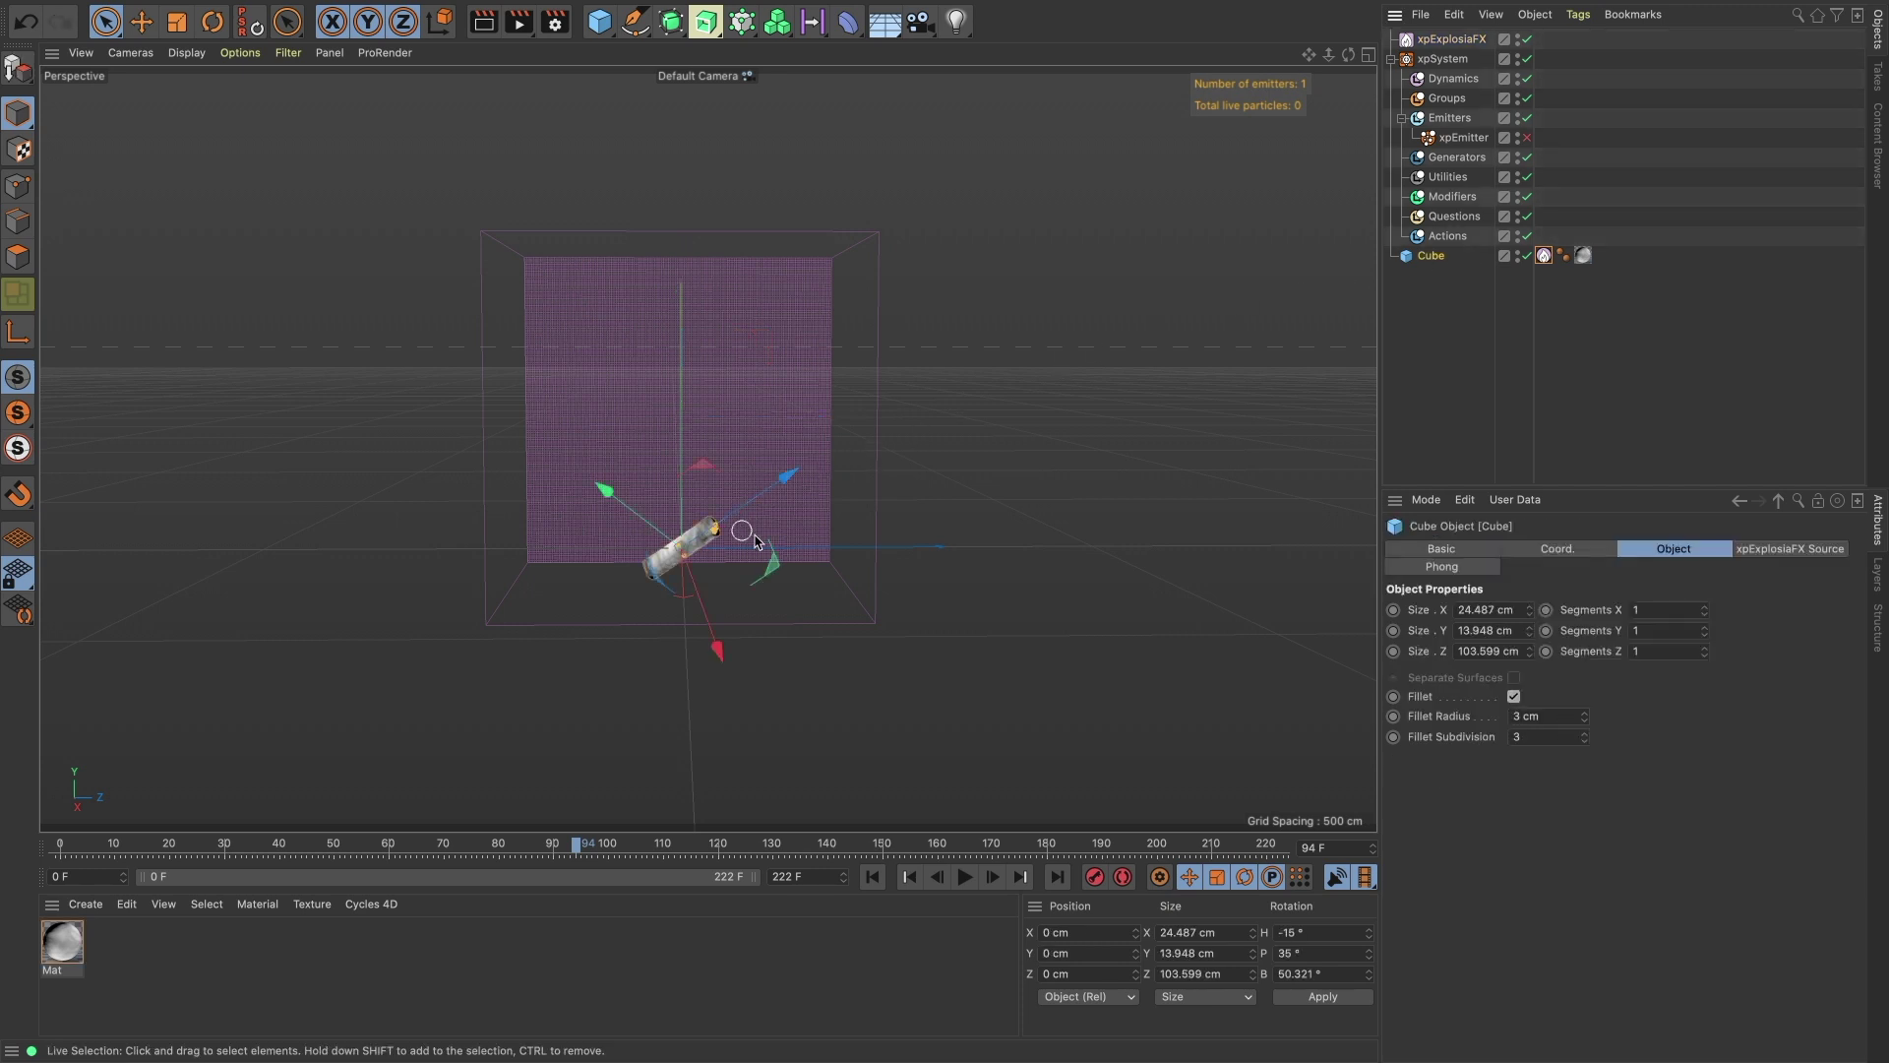
Move the log to Z -136.767 cm, duplicate it, and rename the original Log_Tag.
{"action": "left_click", "coordinate": [440, 22]}
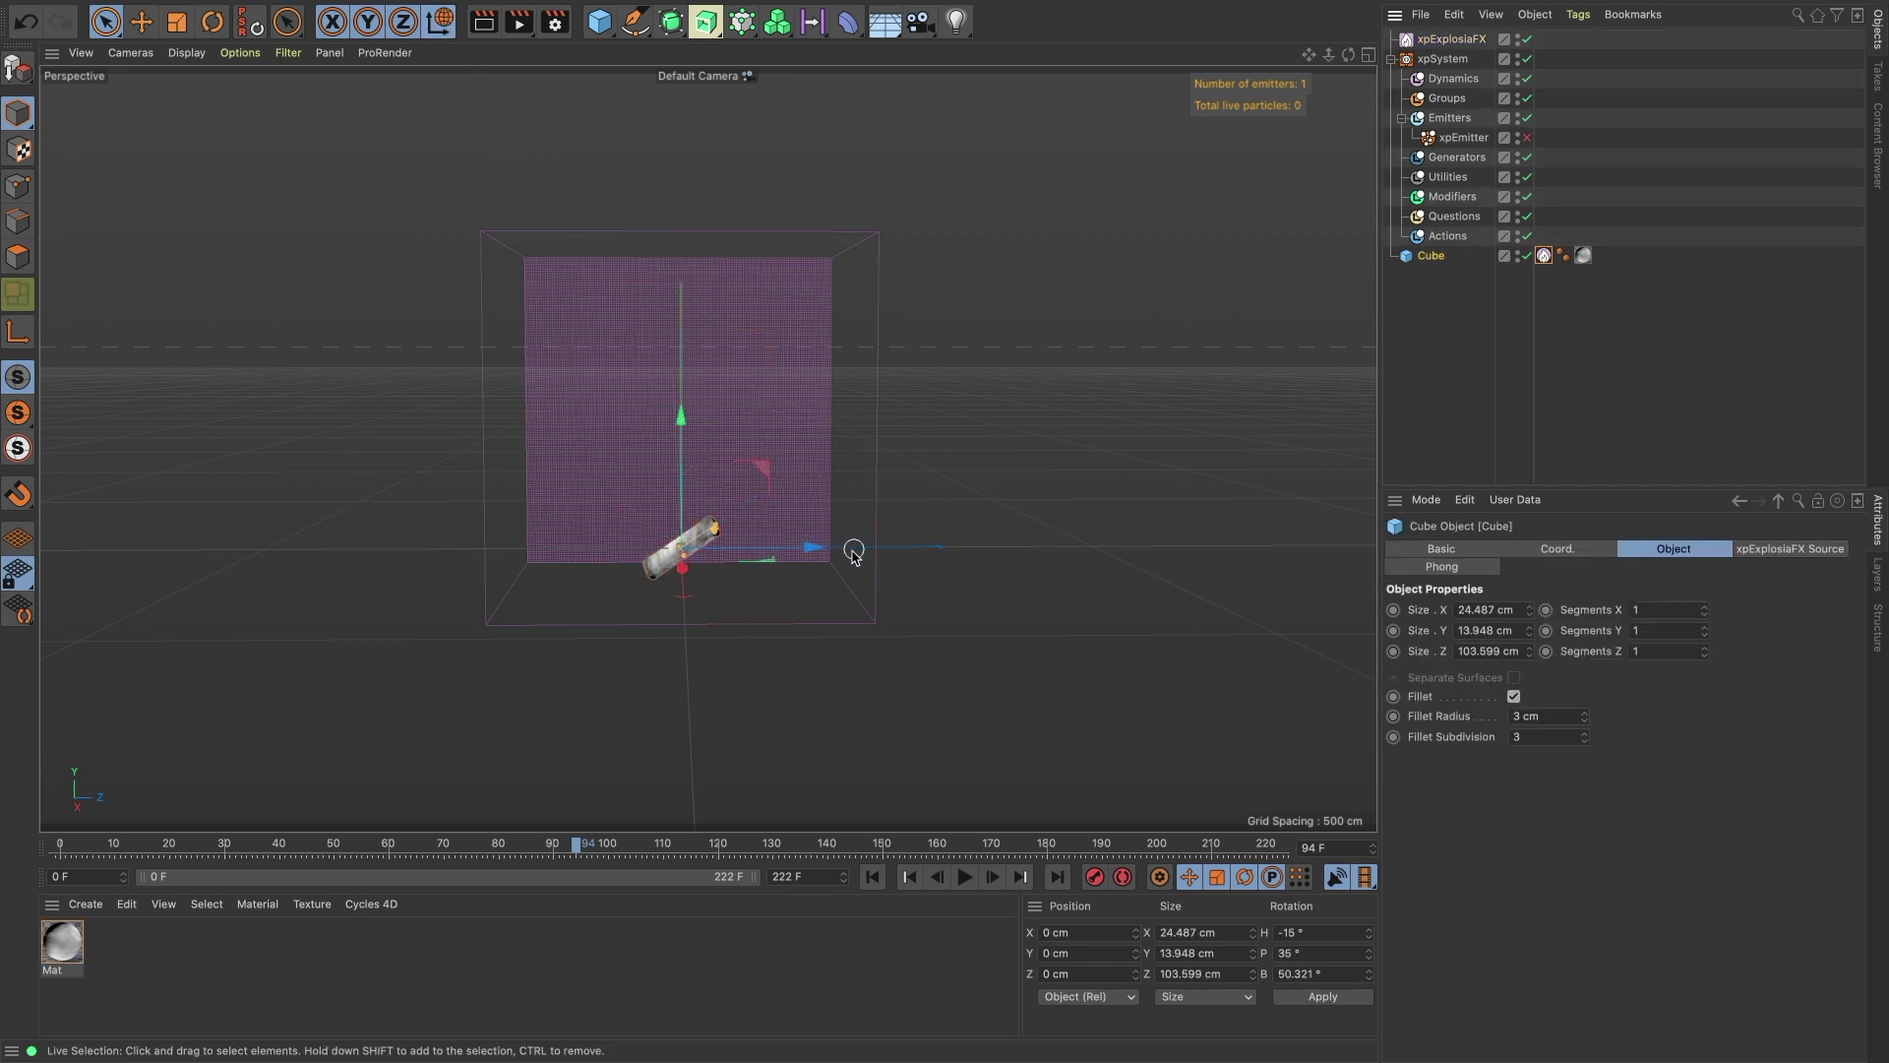
{"action": "left_click_drag", "start_coordinate": [833, 548], "coordinate": [700, 544]}
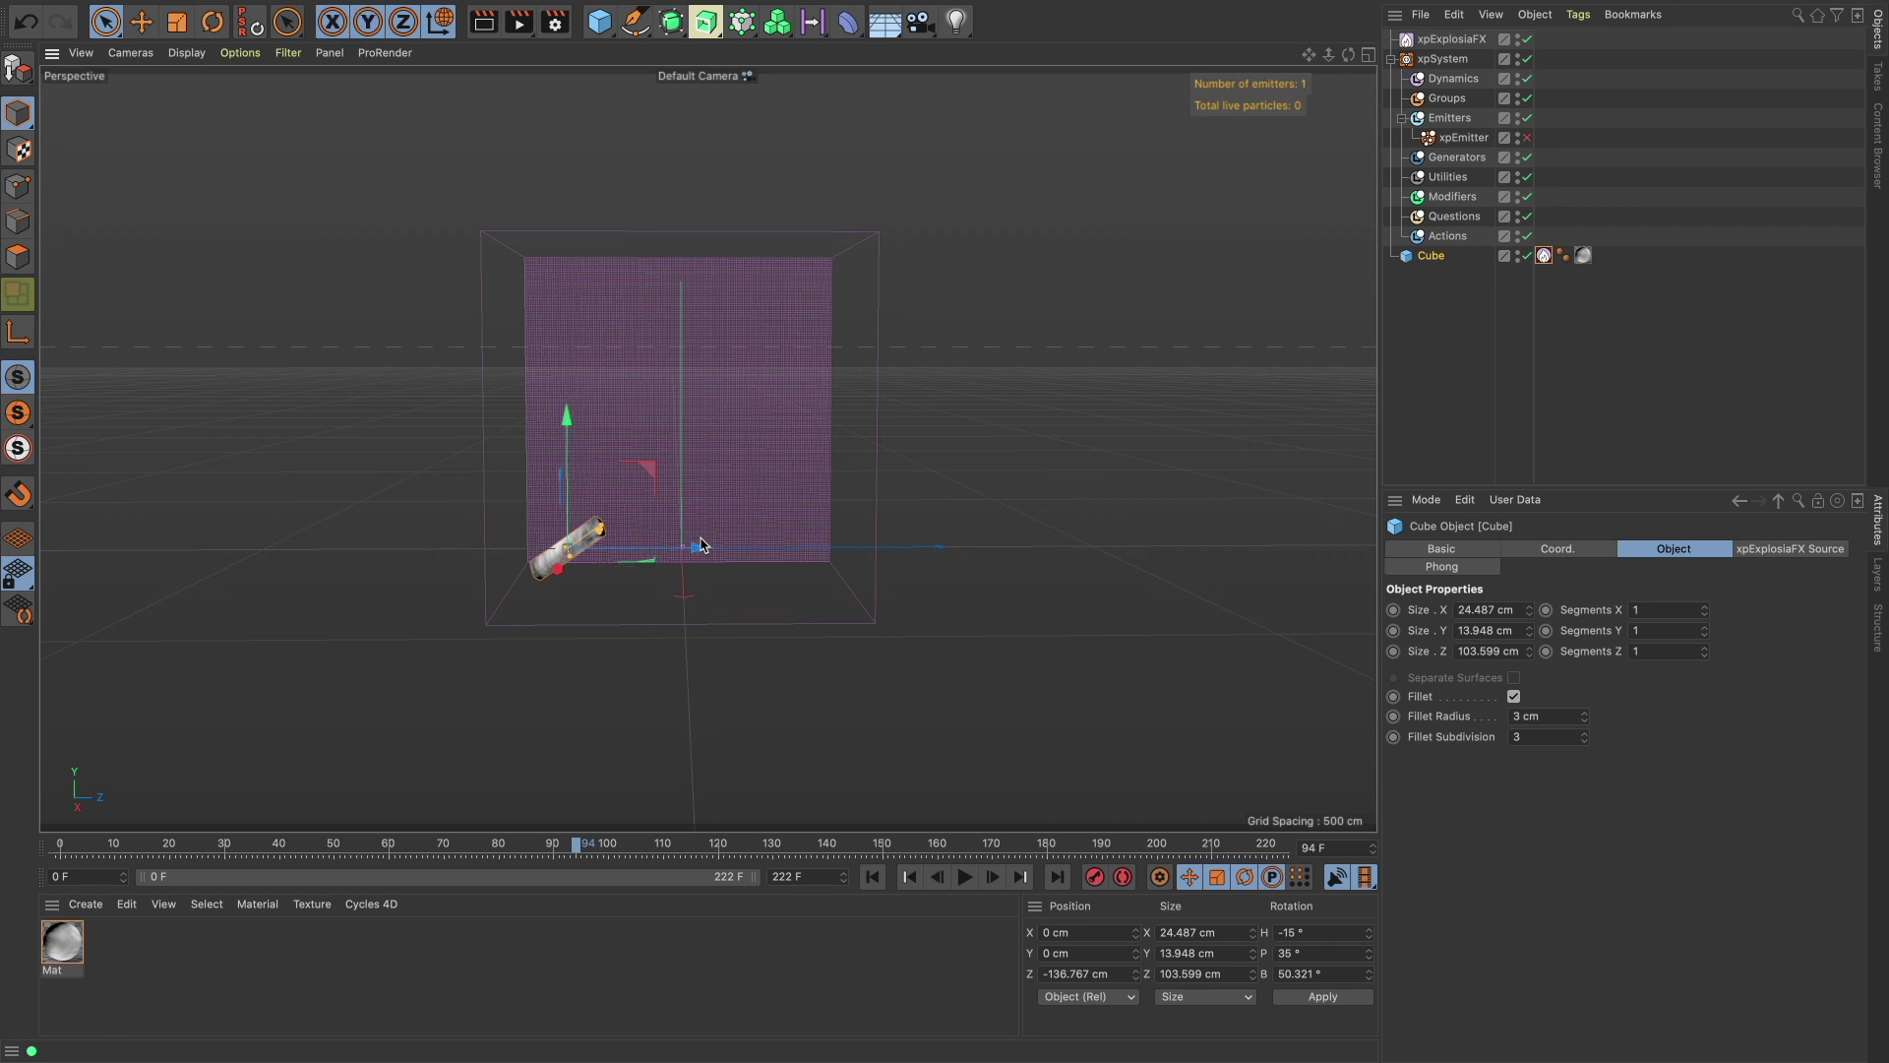
{"action": "left_click_drag", "start_coordinate": [1433, 266], "coordinate": [1434, 286], "text": "ctrl"}
{"action": "double_click", "coordinate": [1435, 257]}
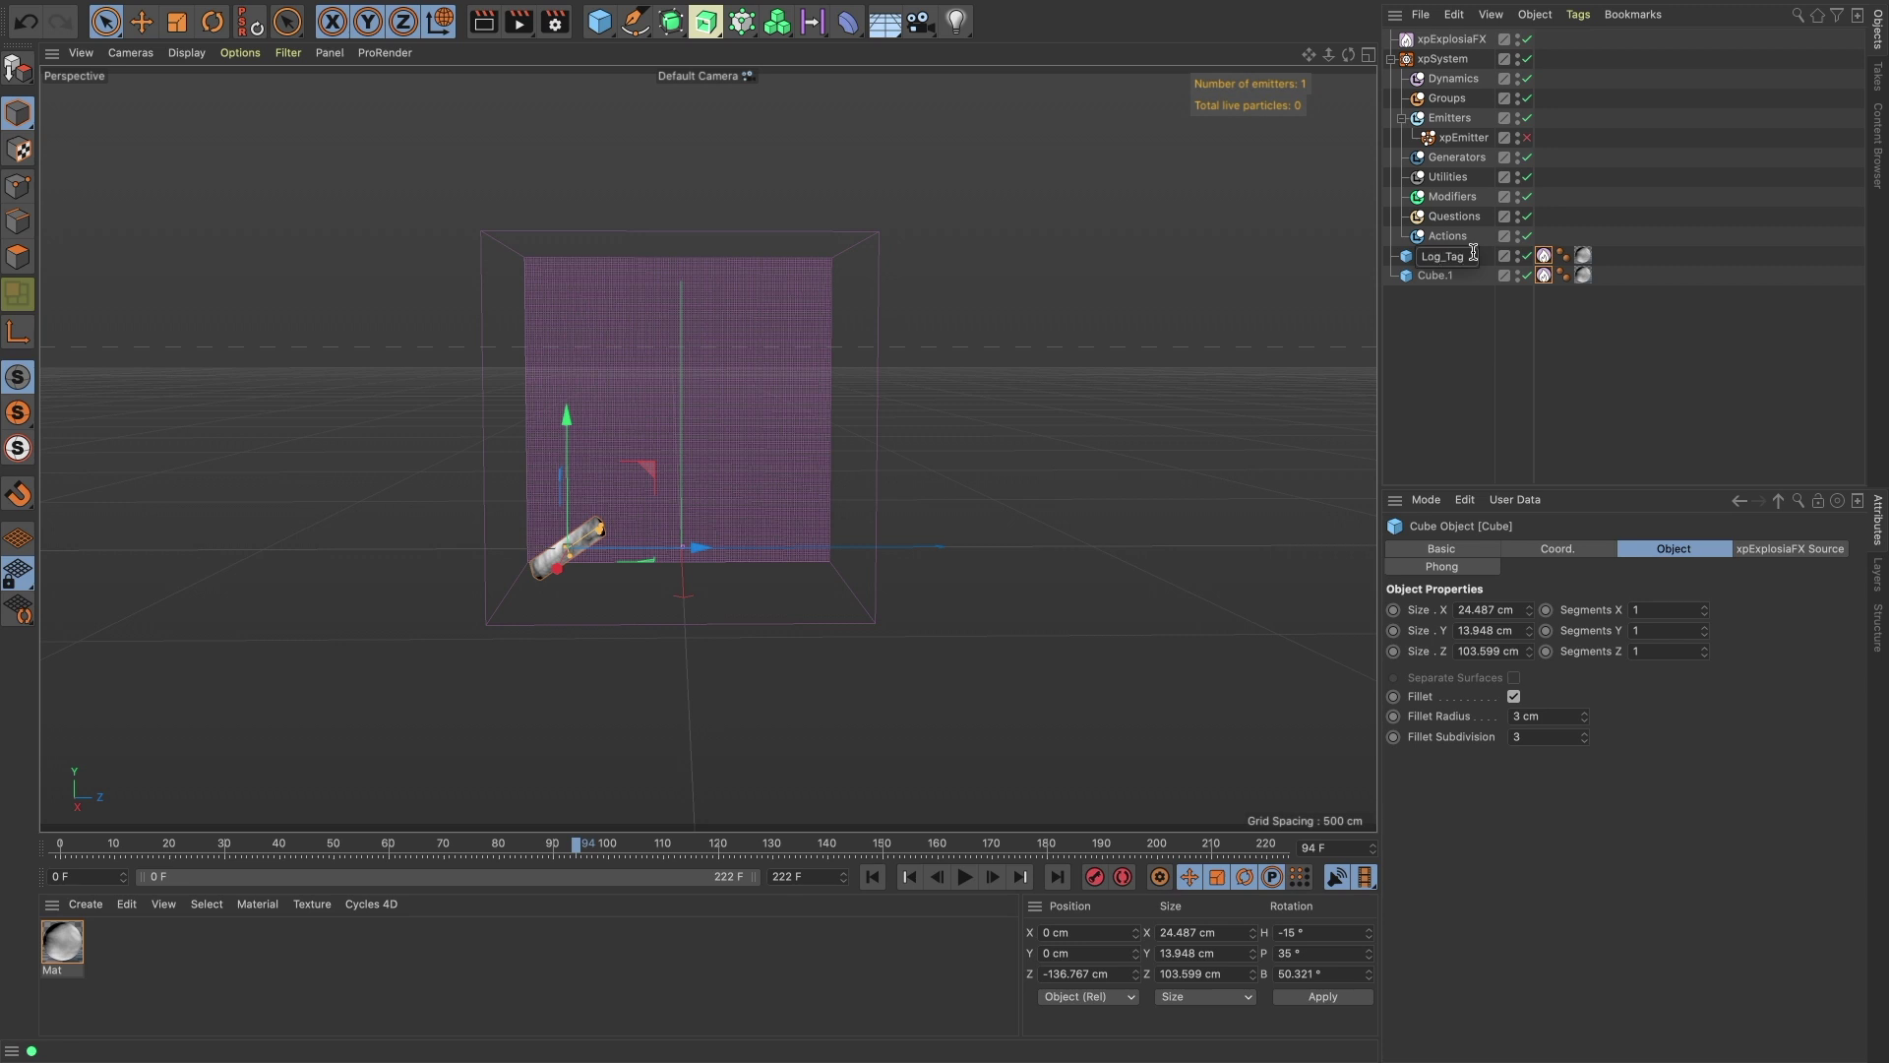
{"action": "key", "text": "Return"}
Rename the duplicate to Log and clear its Source tag's Custom Tag material.
{"action": "double_click", "coordinate": [1436, 275]}
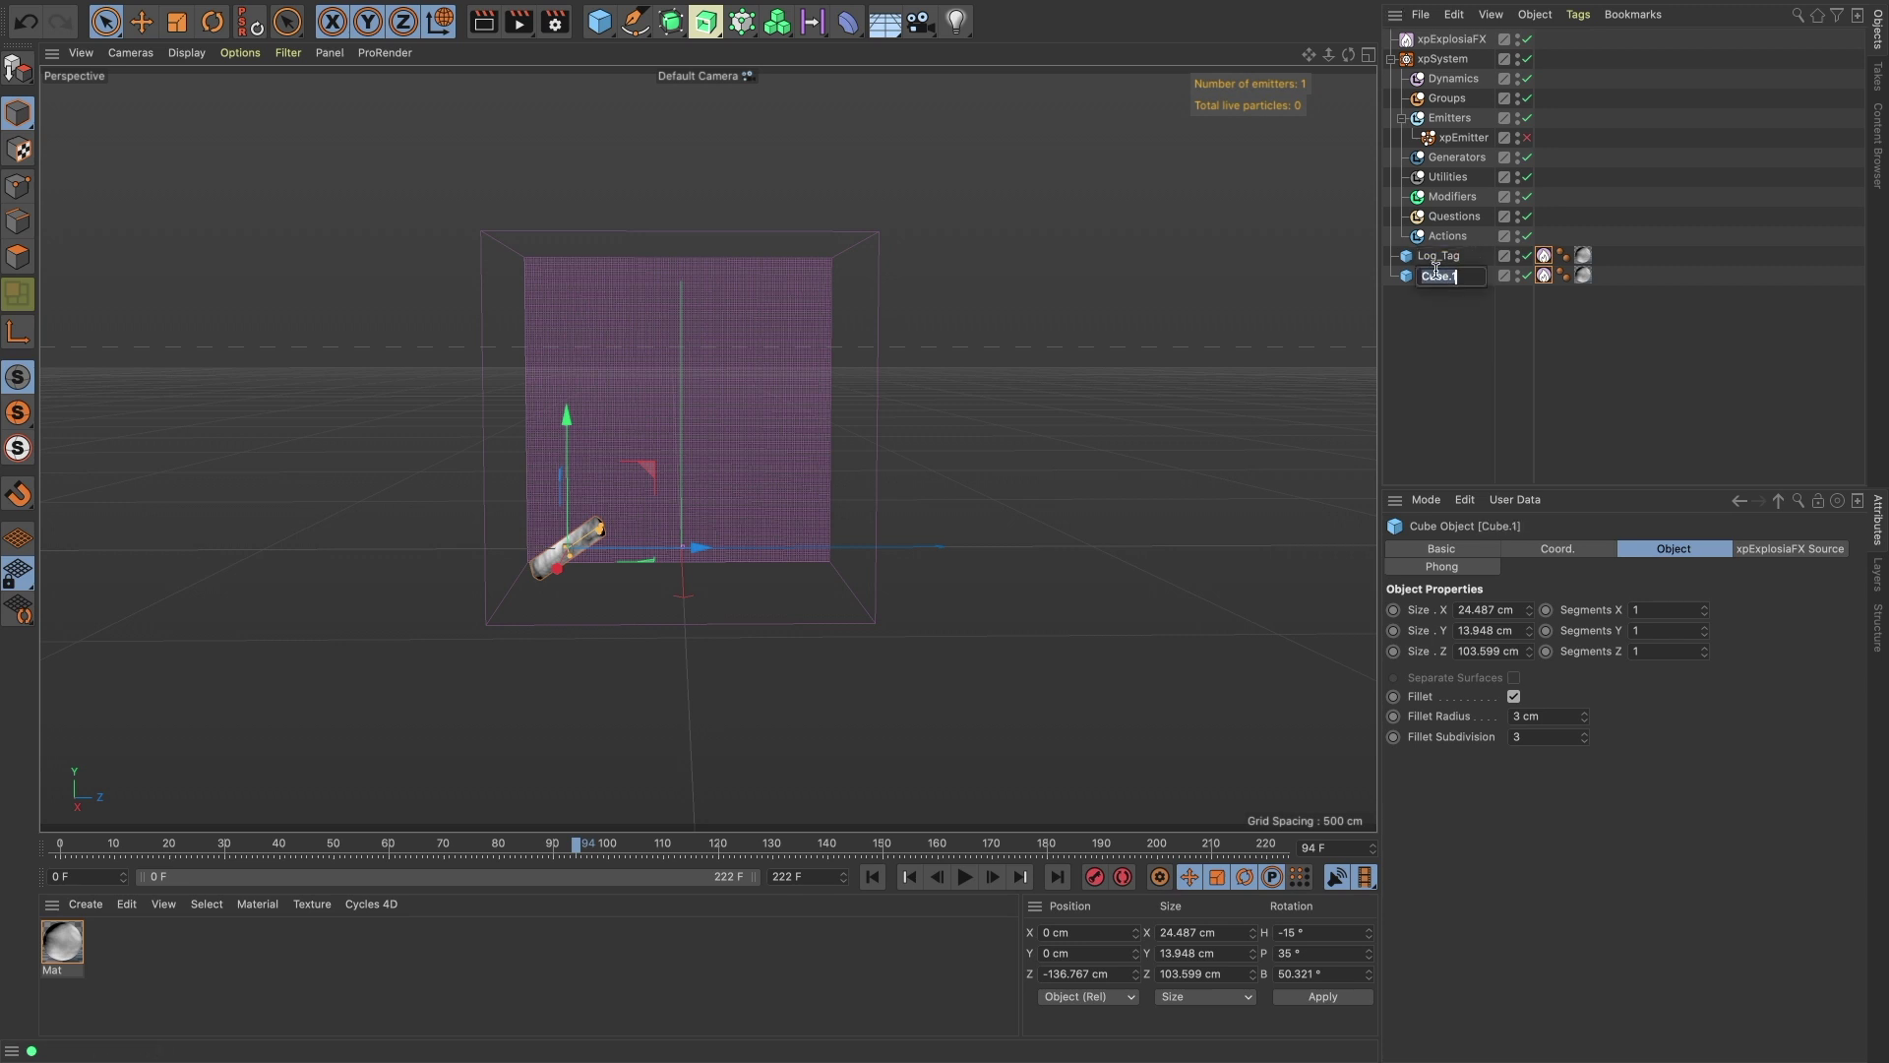
{"action": "type", "text": "Log"}
{"action": "key", "text": "Return"}
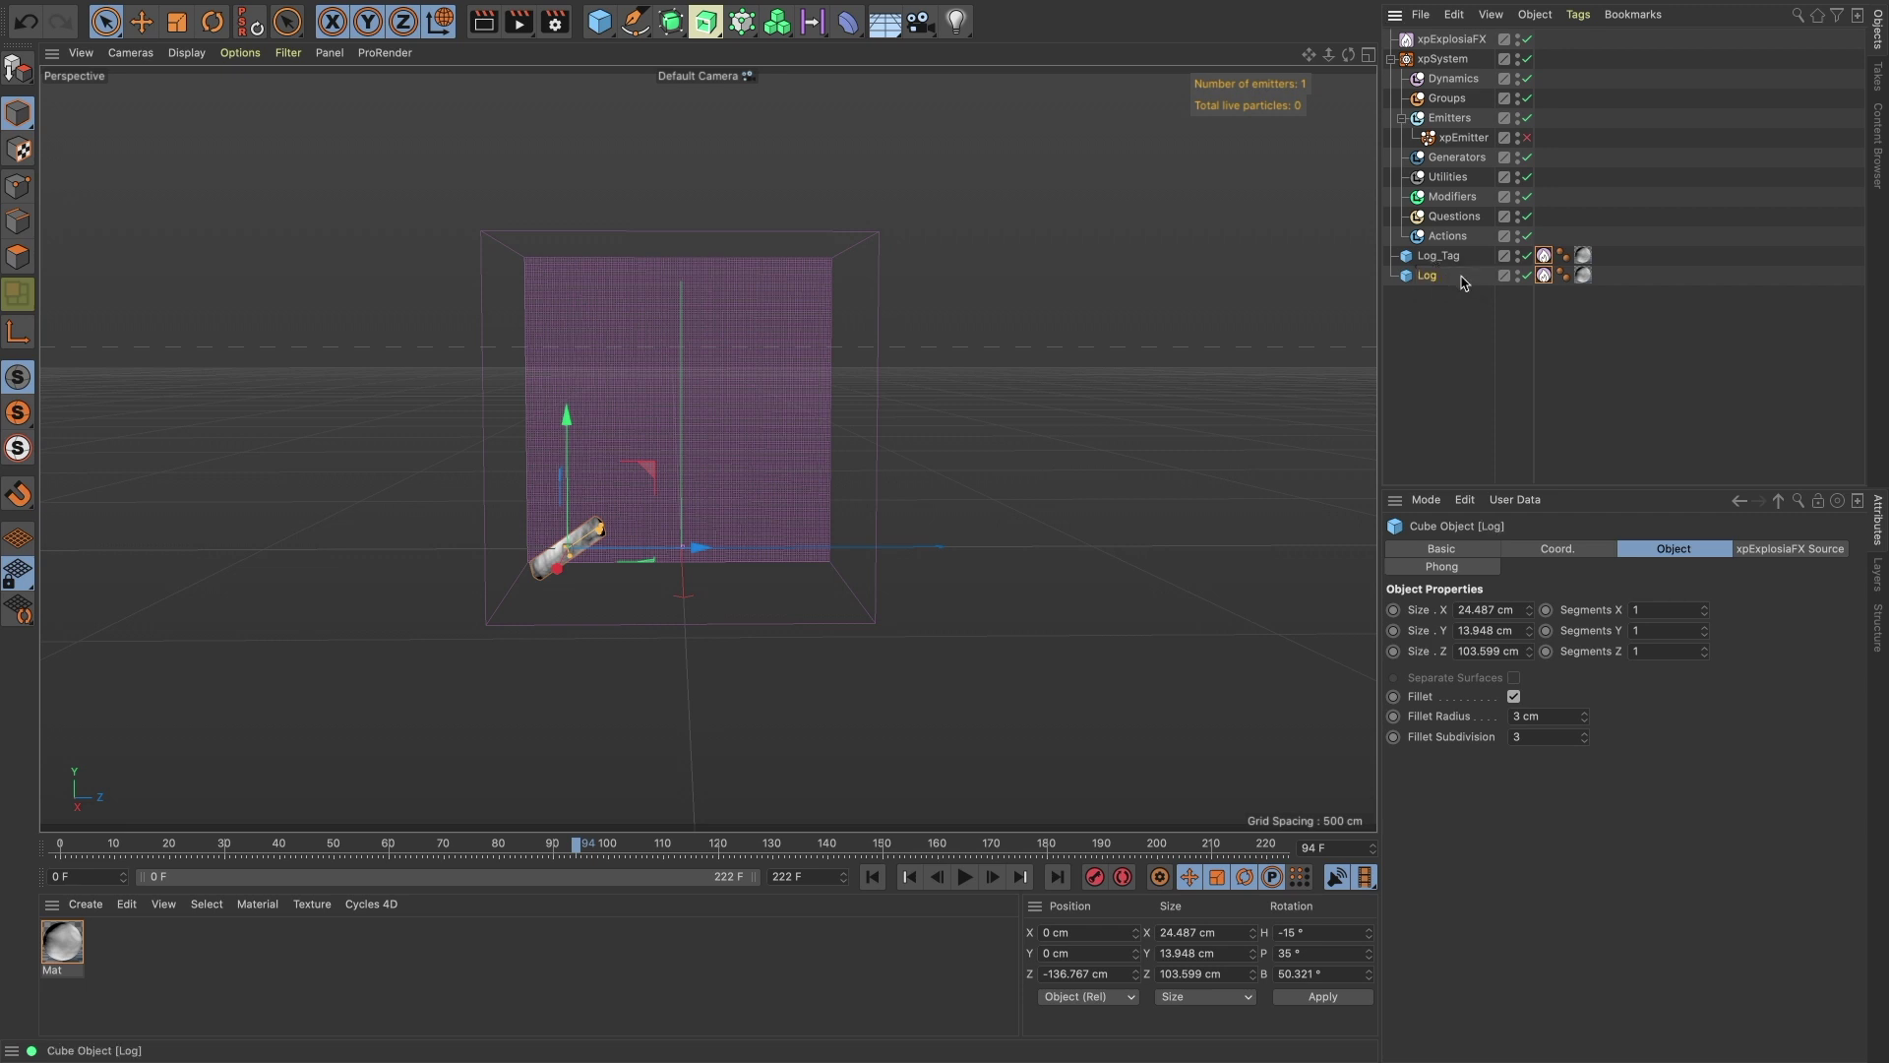
{"action": "left_click", "coordinate": [1543, 275]}
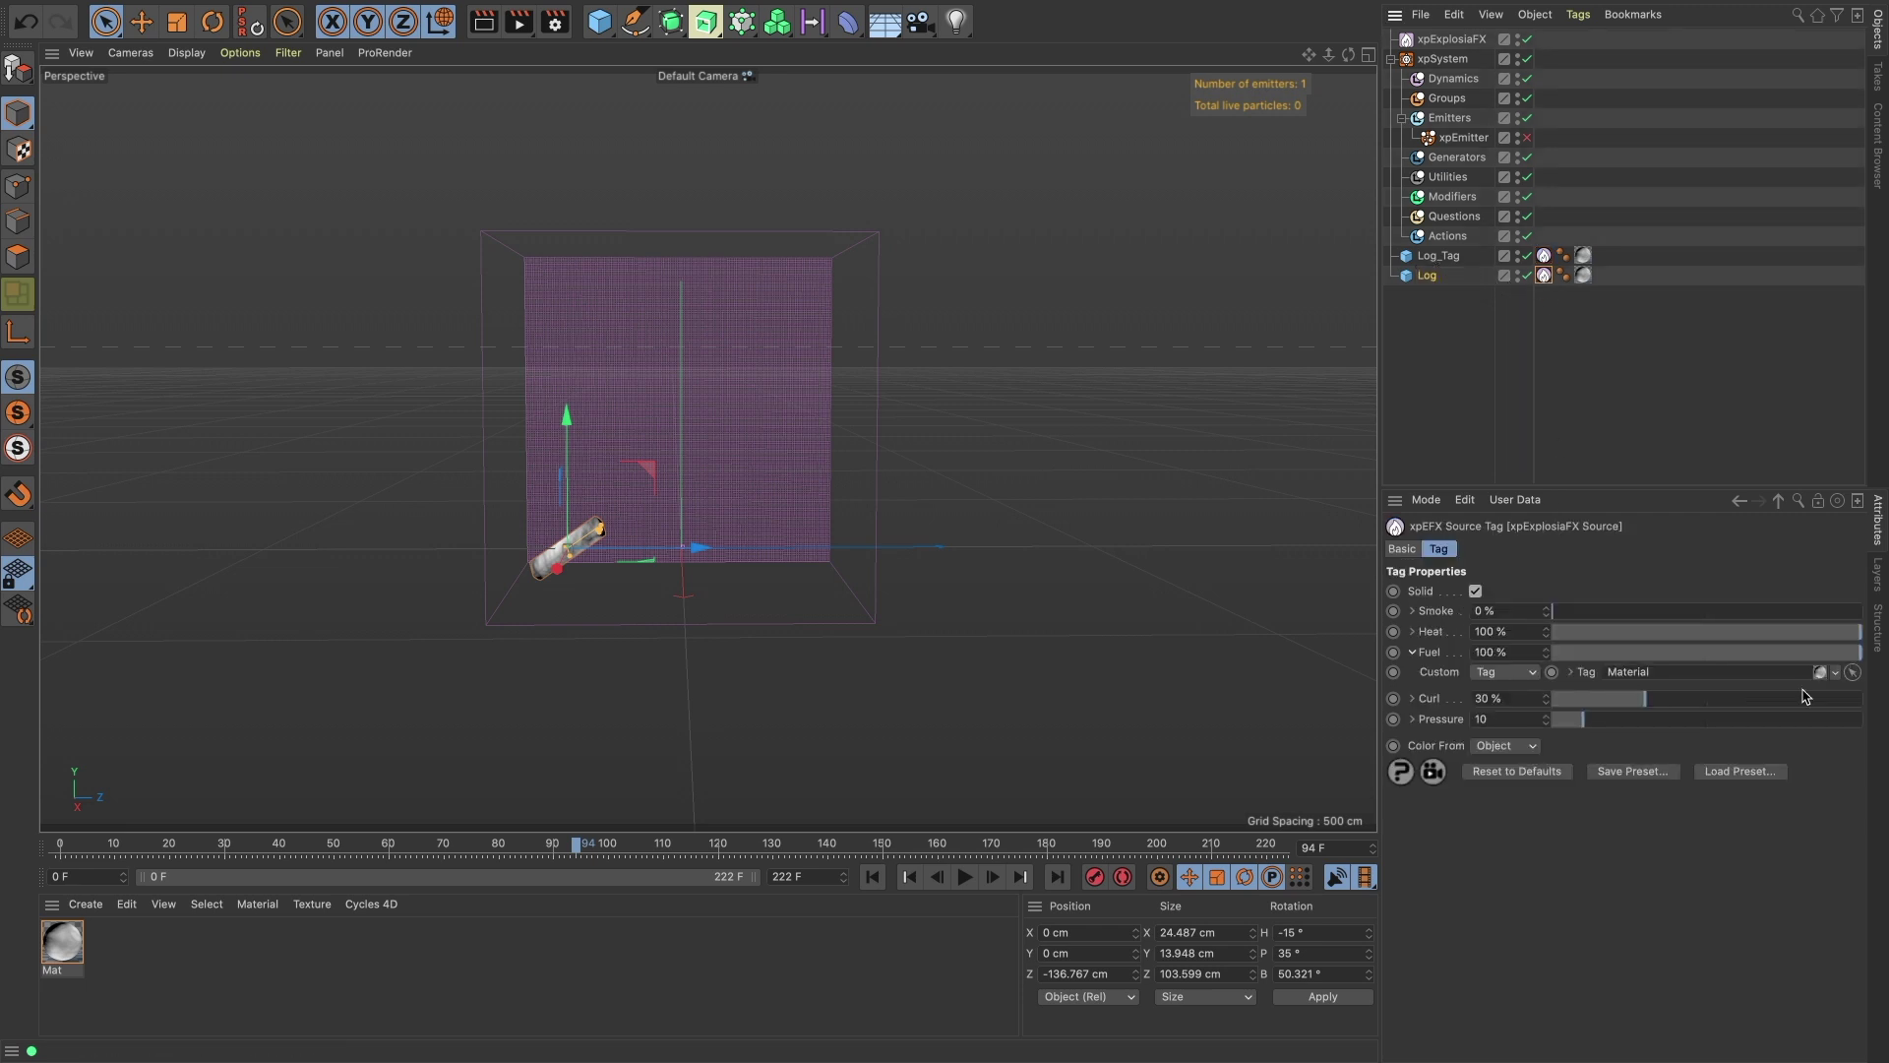
{"action": "left_click", "coordinate": [1838, 675]}
{"action": "left_click", "coordinate": [1840, 694]}
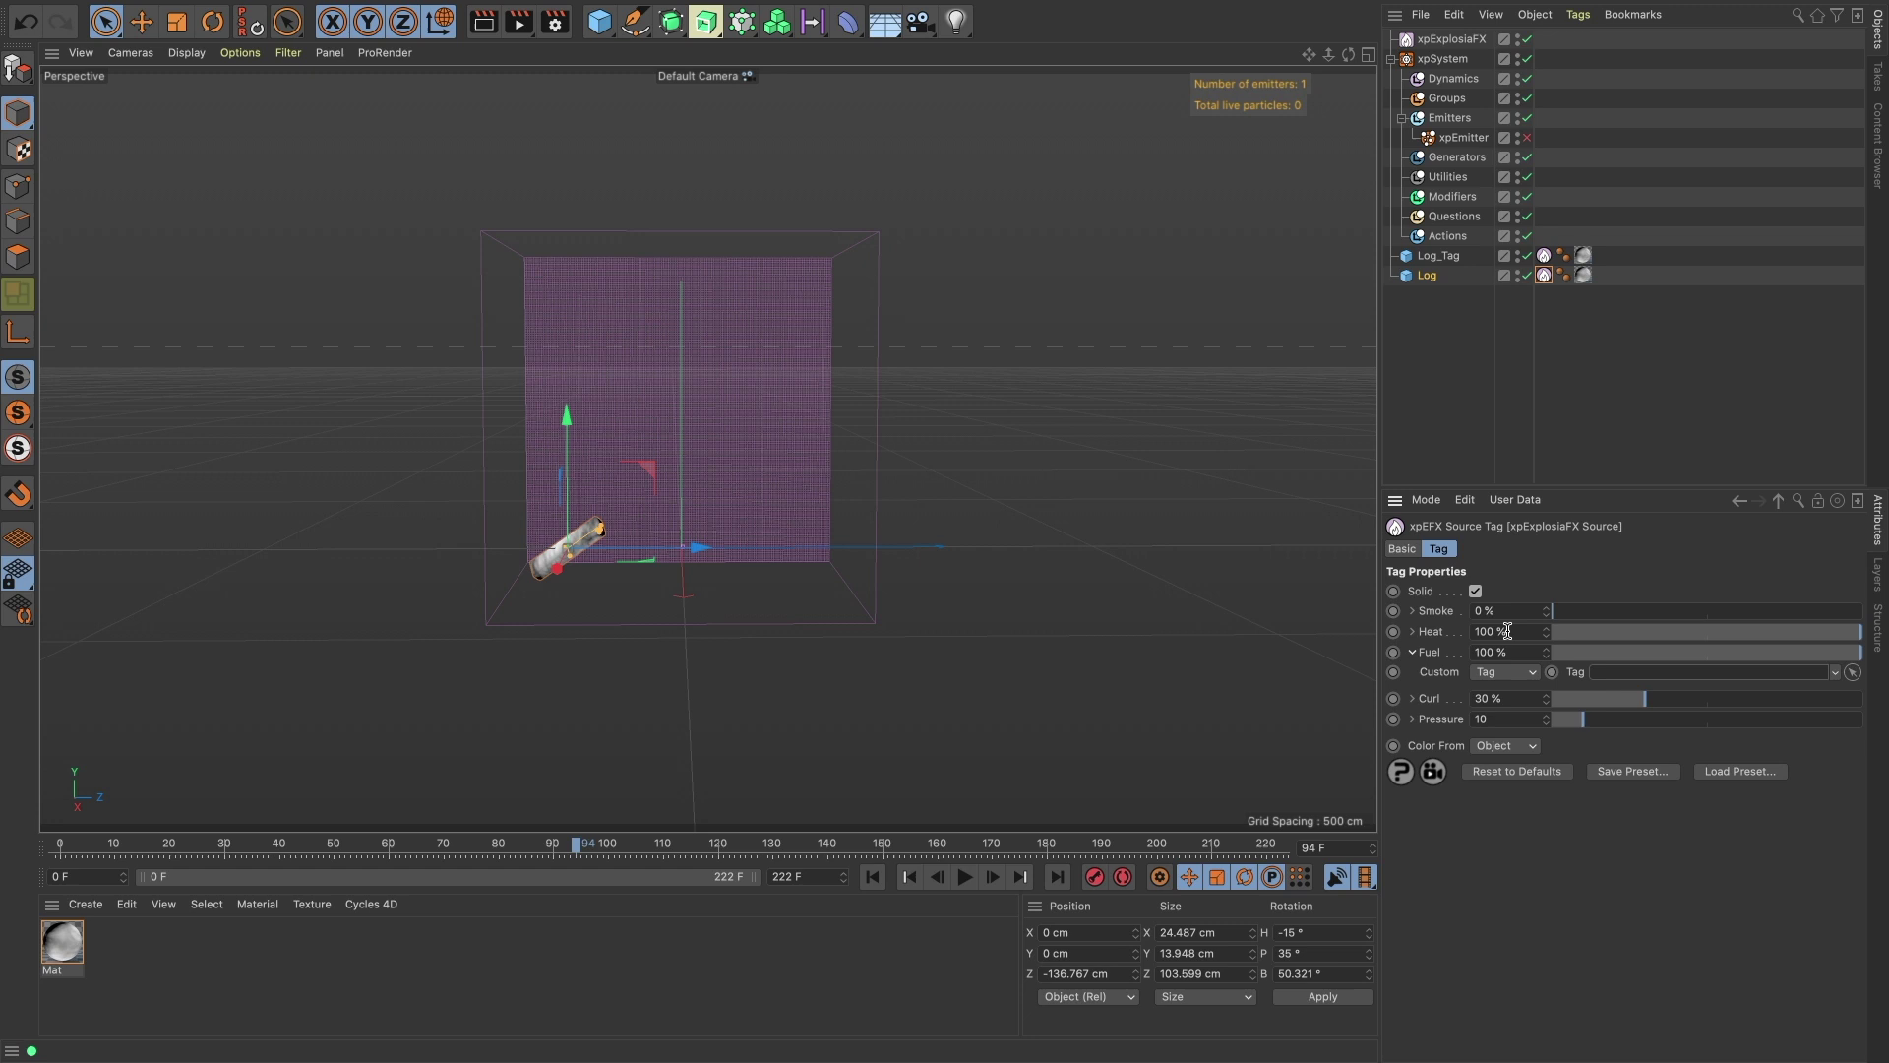
{"action": "left_click", "coordinate": [1473, 279]}
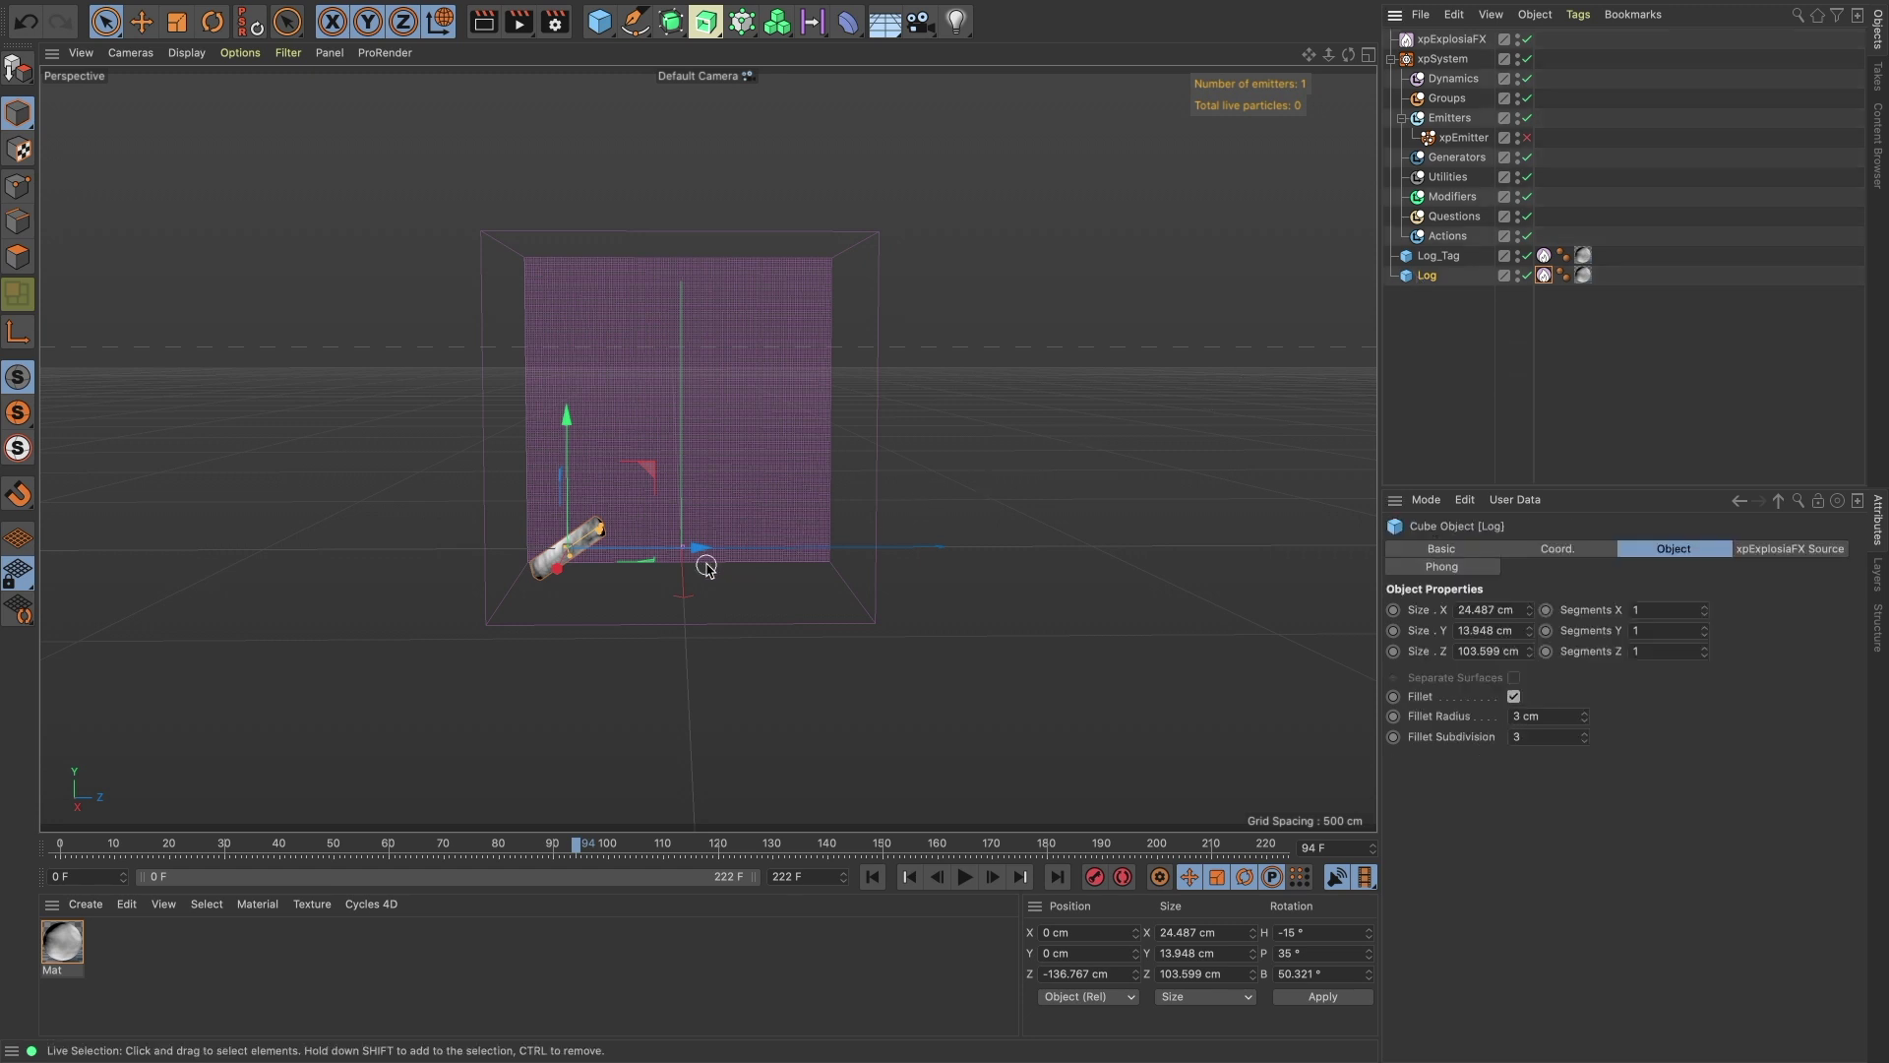
Duplicate Log as a second log at Z 104.806 cm.
{"action": "left_click_drag", "start_coordinate": [701, 549], "coordinate": [903, 556], "text": "ctrl"}
{"action": "scroll", "coordinate": [767, 558], "scroll_direction": "up", "scroll_amount": 3}
{"action": "left_click_drag", "start_coordinate": [1026, 764], "coordinate": [924, 512], "text": "alt"}
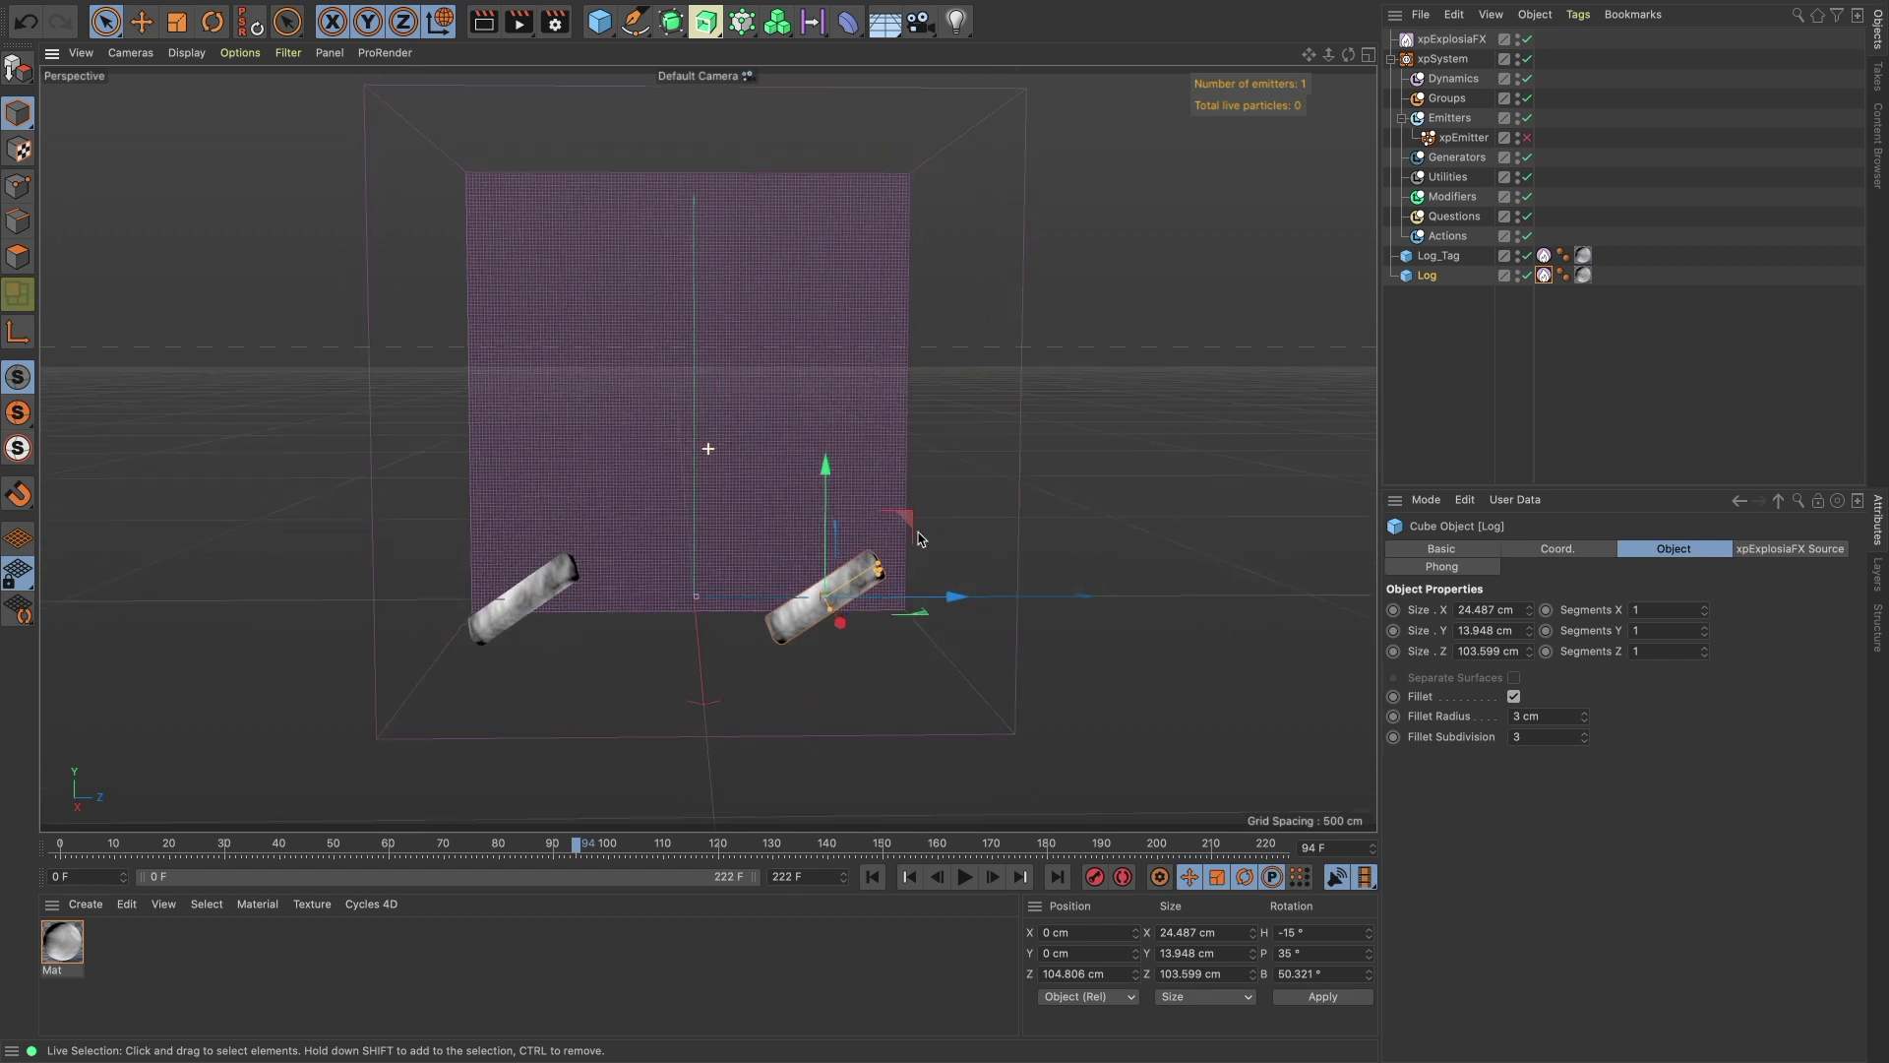
Replay the simulation from the start to preview smoke rising from both logs.
{"action": "left_click", "coordinate": [872, 876]}
{"action": "left_click", "coordinate": [965, 877]}
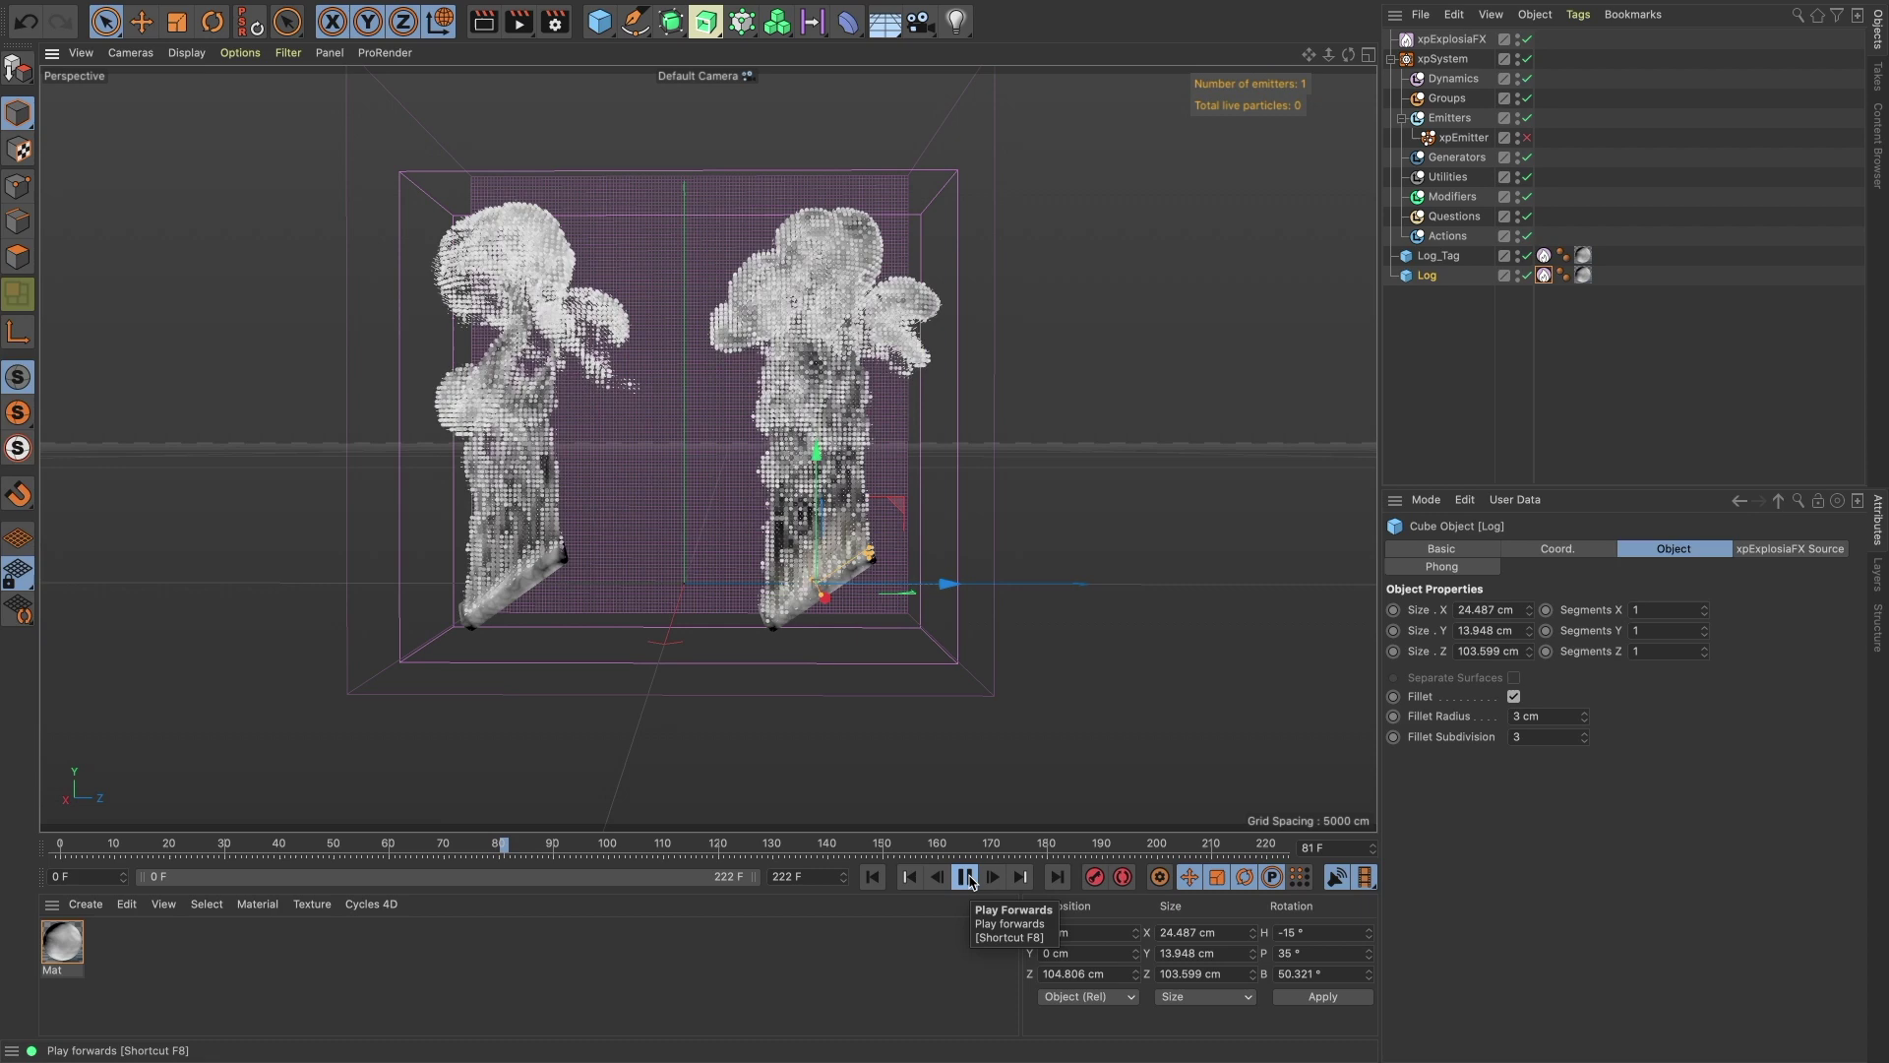
{"action": "left_click", "coordinate": [969, 882]}
{"action": "left_click_drag", "start_coordinate": [679, 424], "coordinate": [856, 590], "text": "alt"}
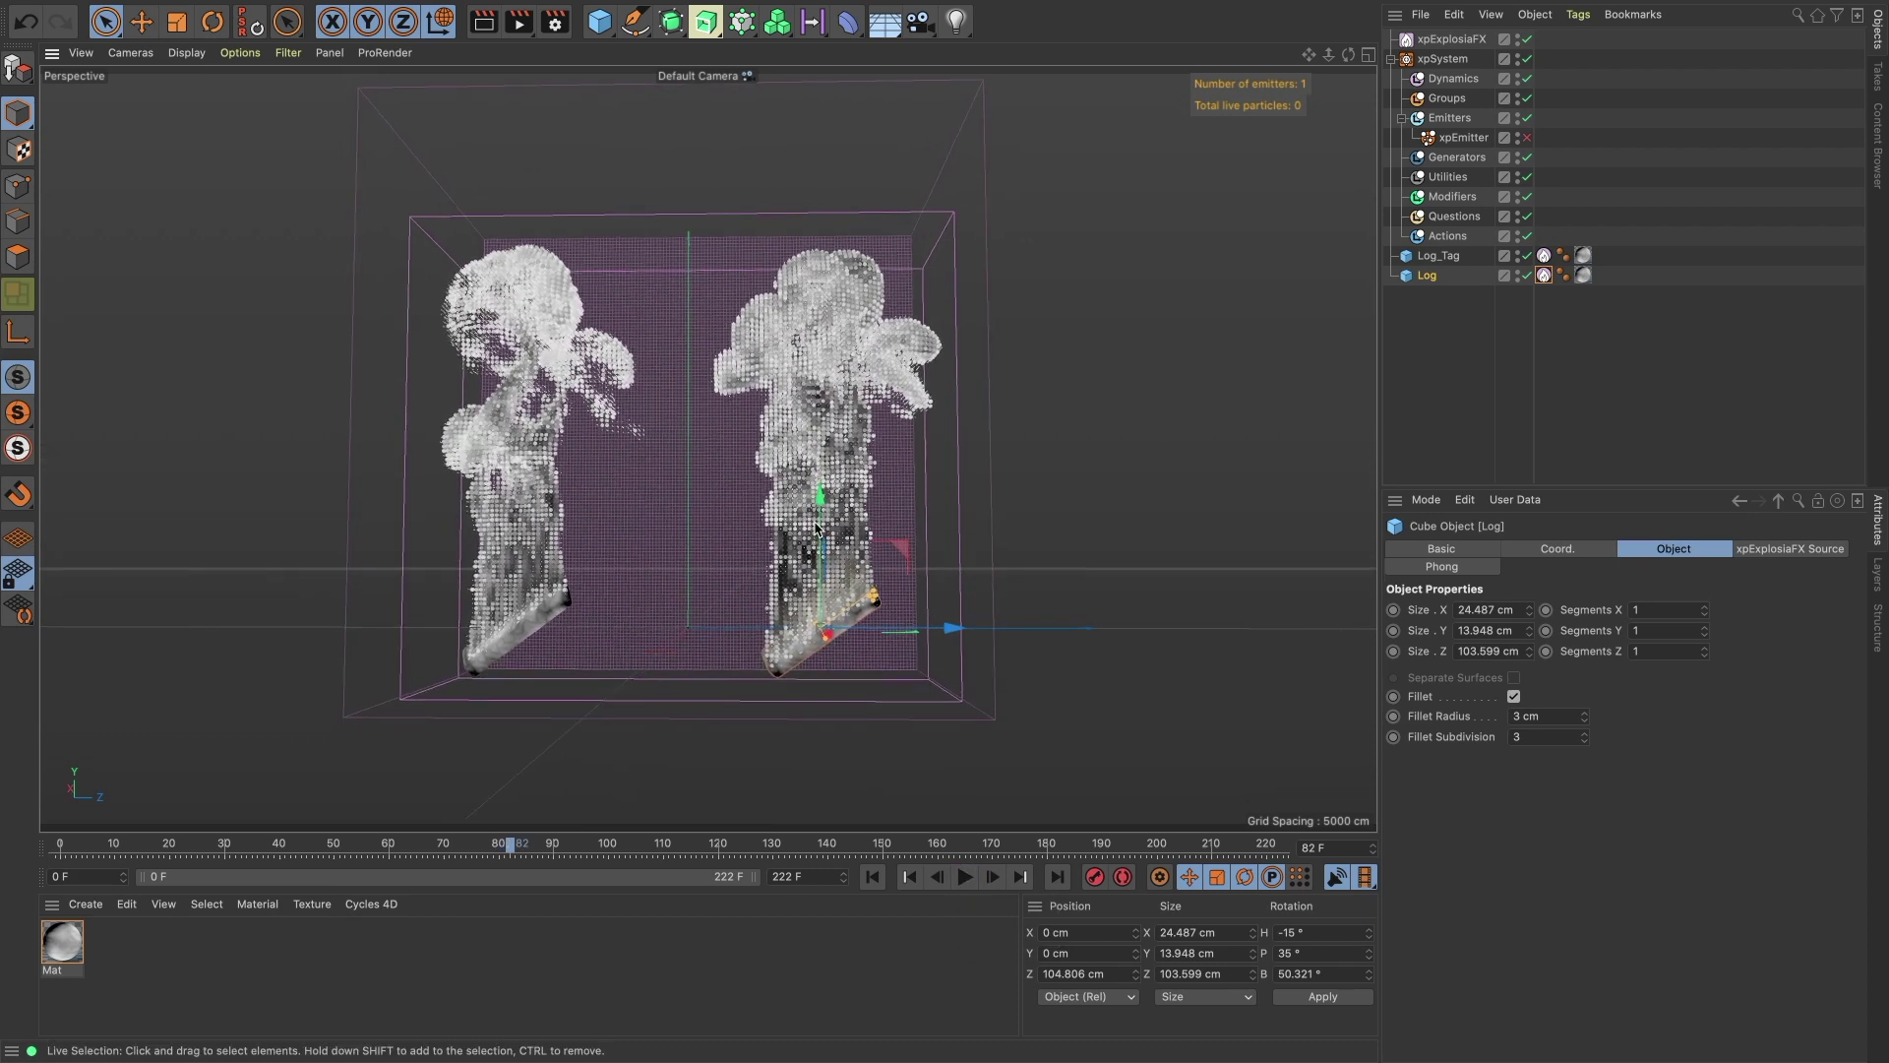
Set Fuel to 200% on both logs' xpEFX Source tags.
{"action": "left_click", "coordinate": [1544, 275]}
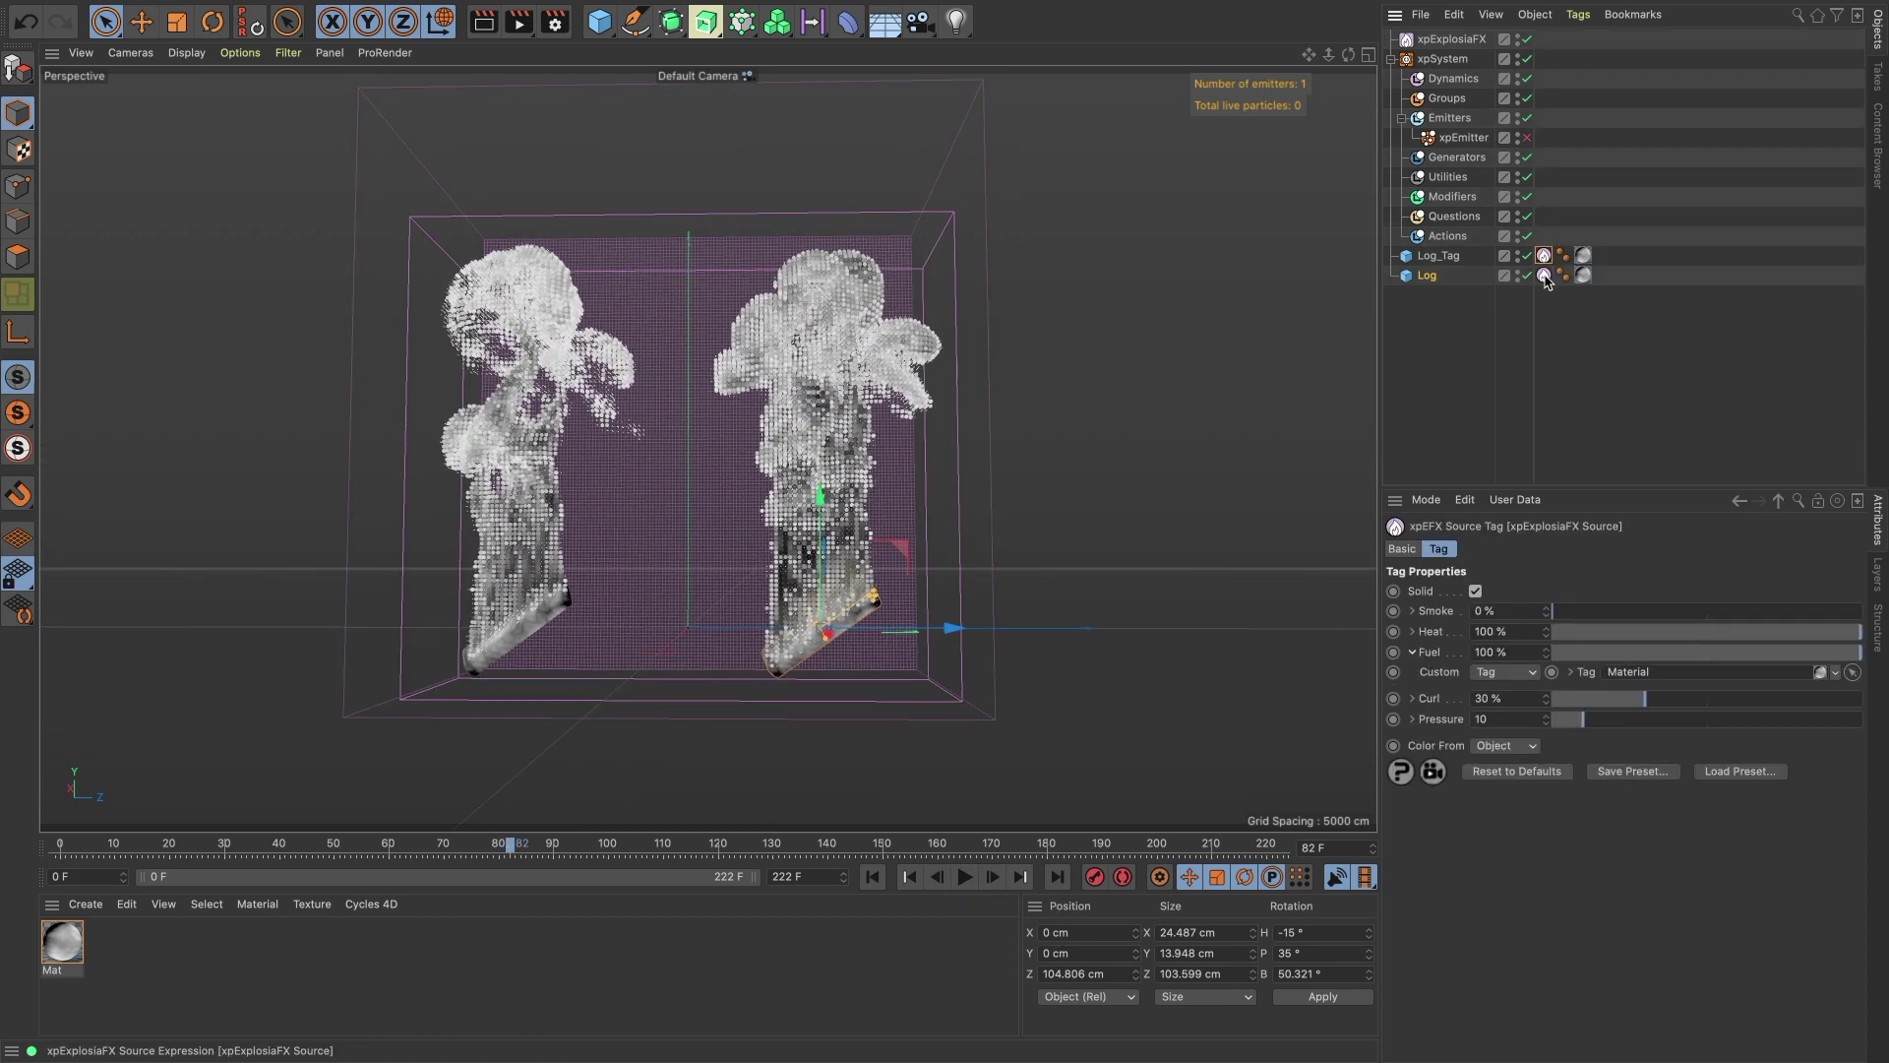
{"action": "left_click", "coordinate": [1544, 276], "text": "shift"}
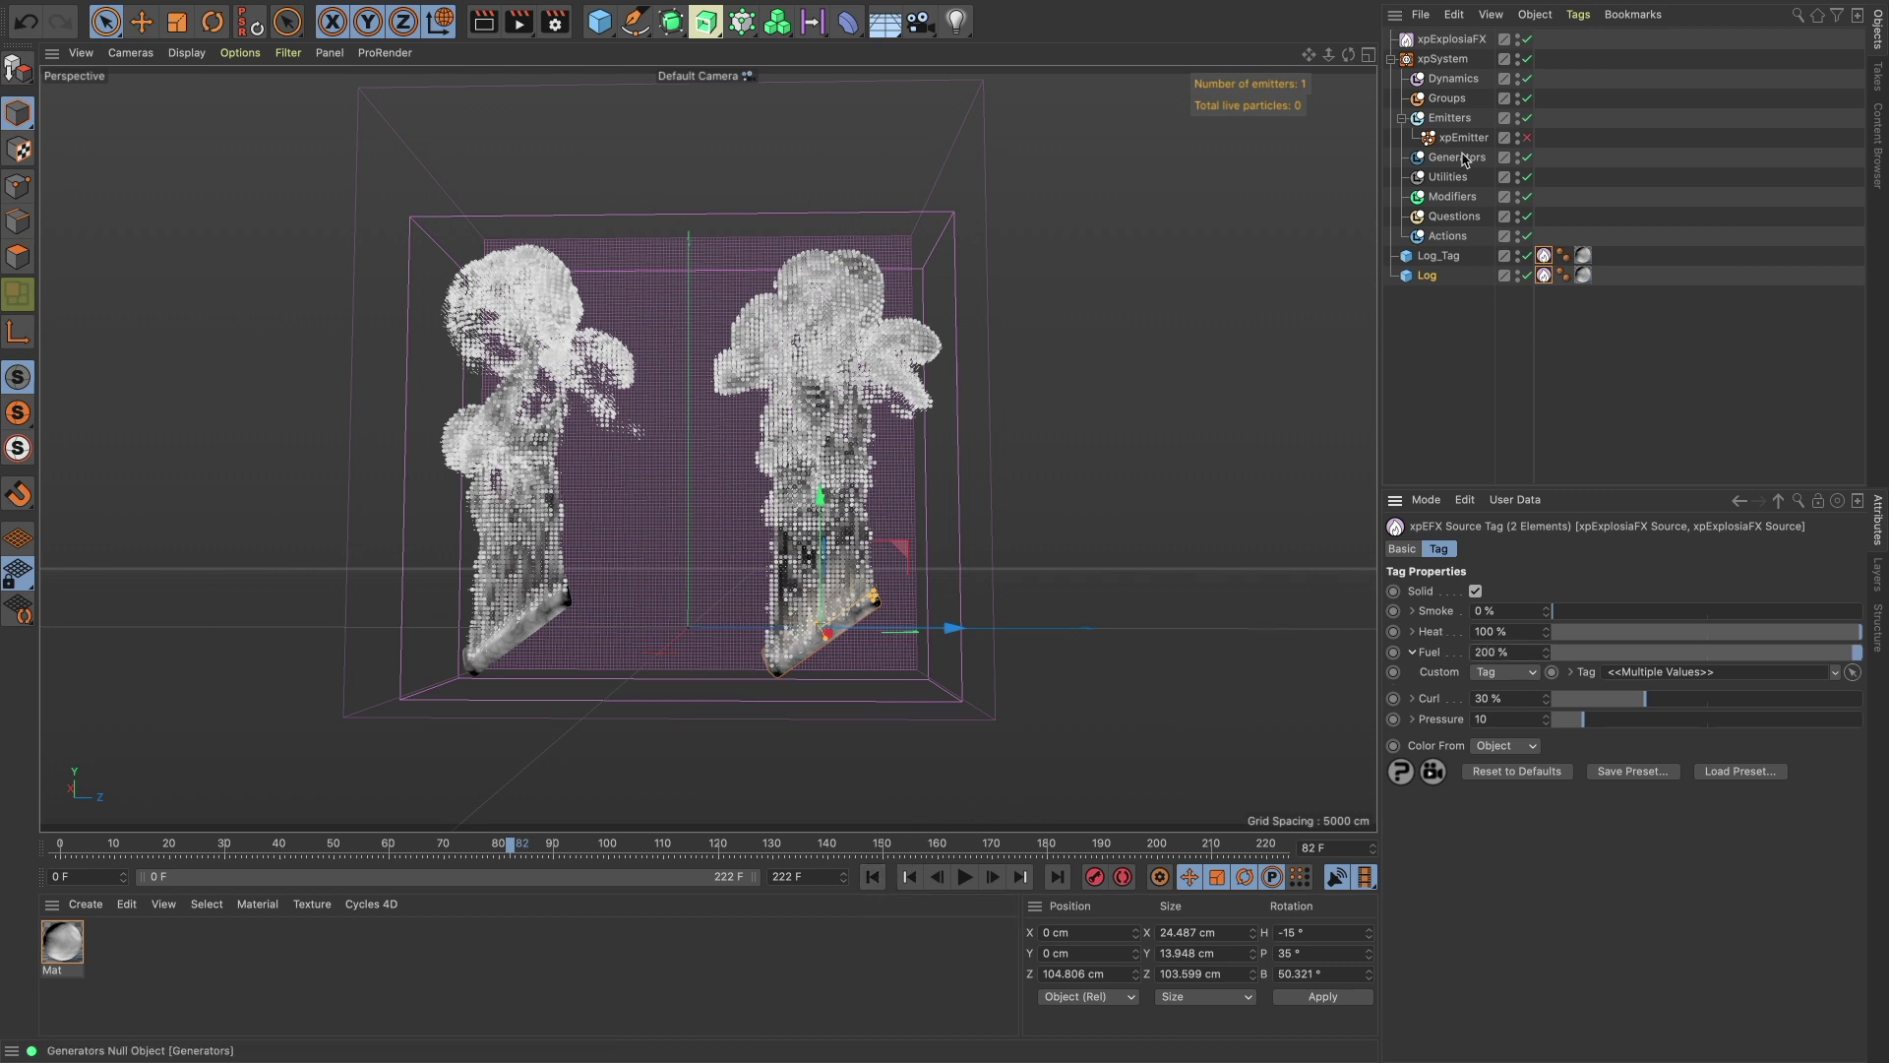
{"action": "left_click", "coordinate": [1450, 42]}
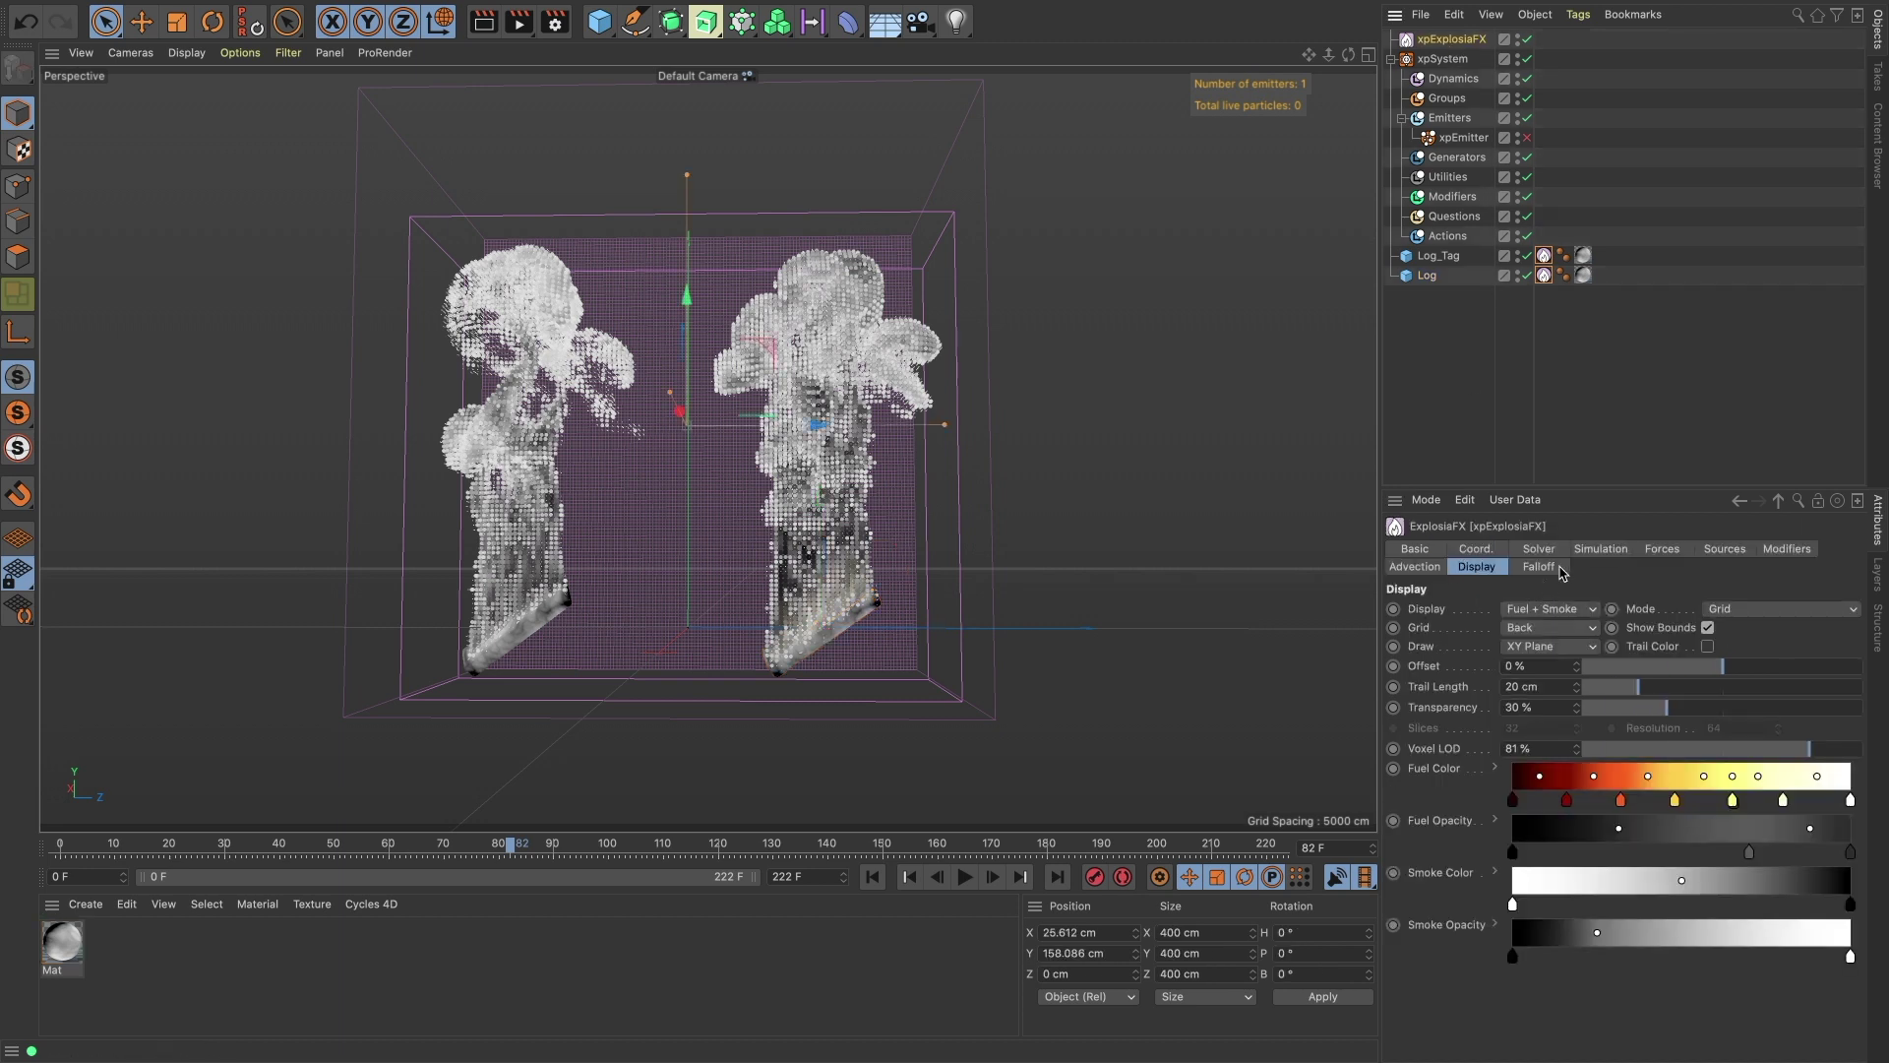
Set Vorticity 10%, smoke diffusion/dissipation 1 and heat diffusion/dissipation 0.1.
{"action": "left_click", "coordinate": [1540, 549]}
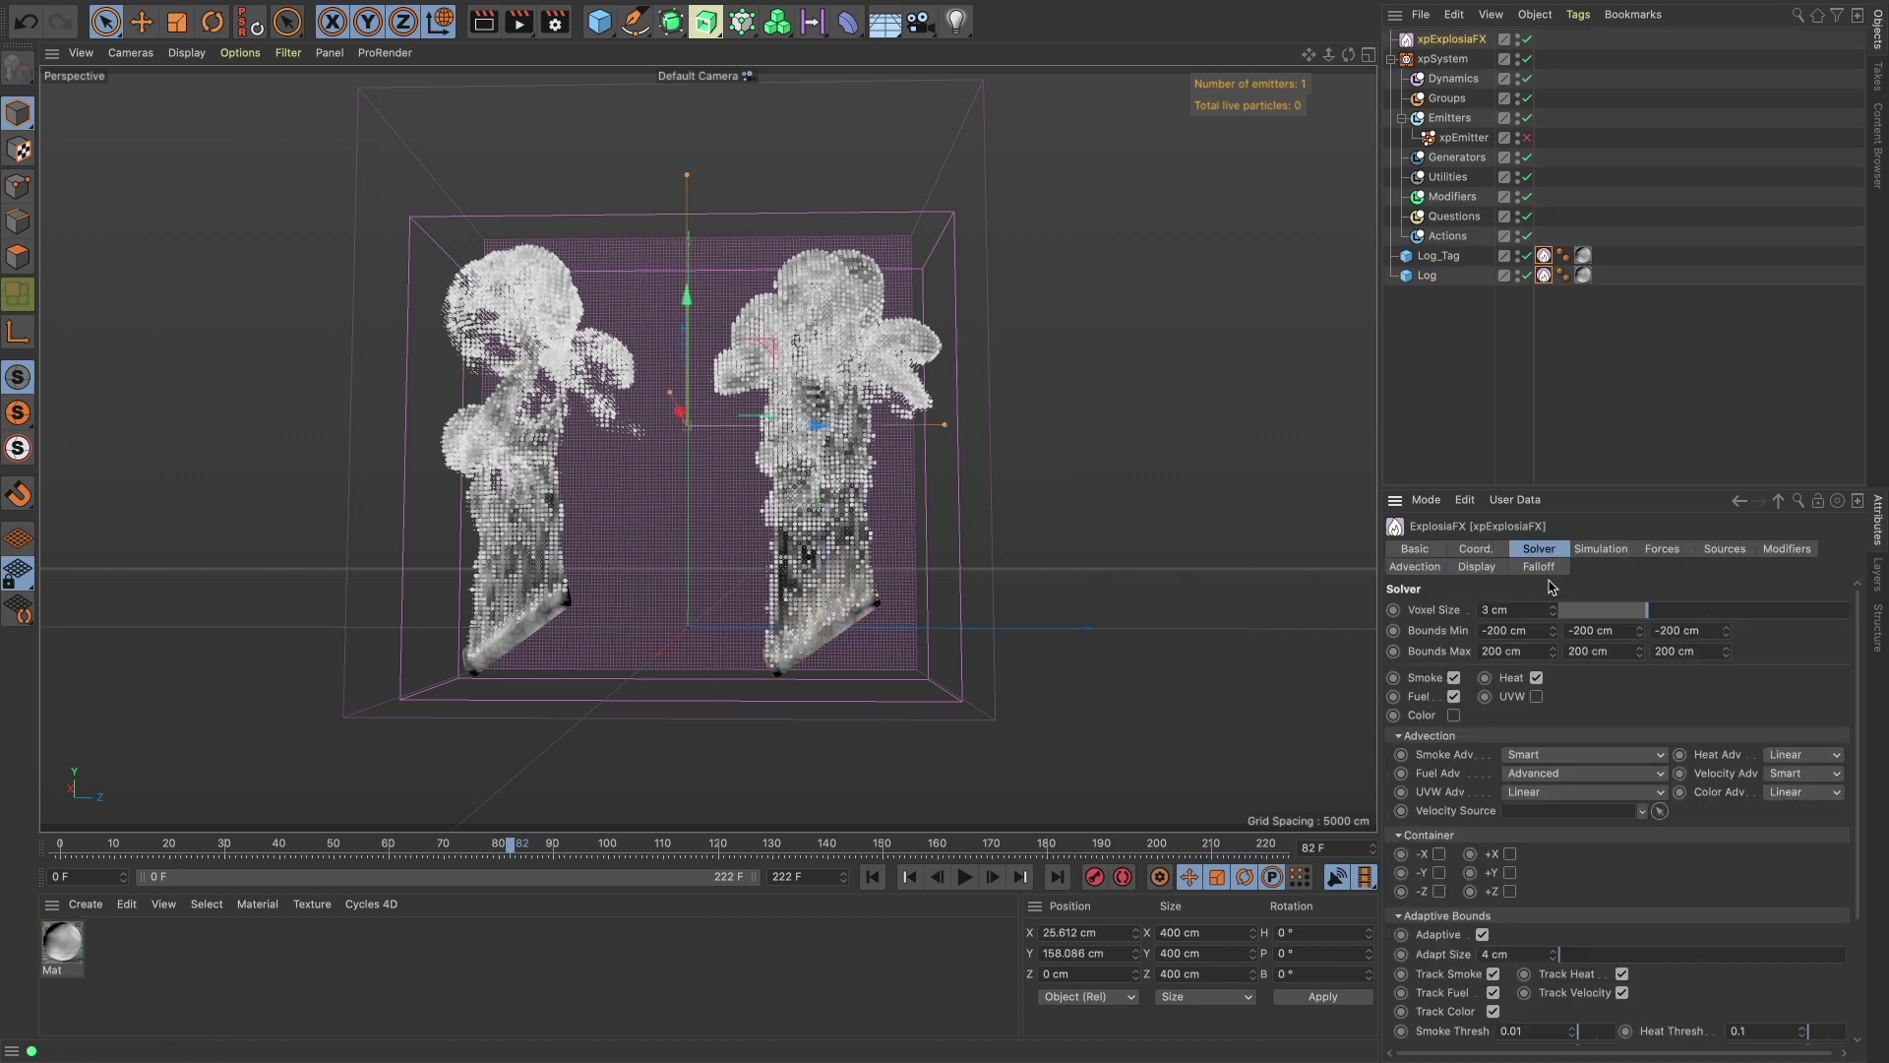
{"action": "left_click", "coordinate": [1596, 550]}
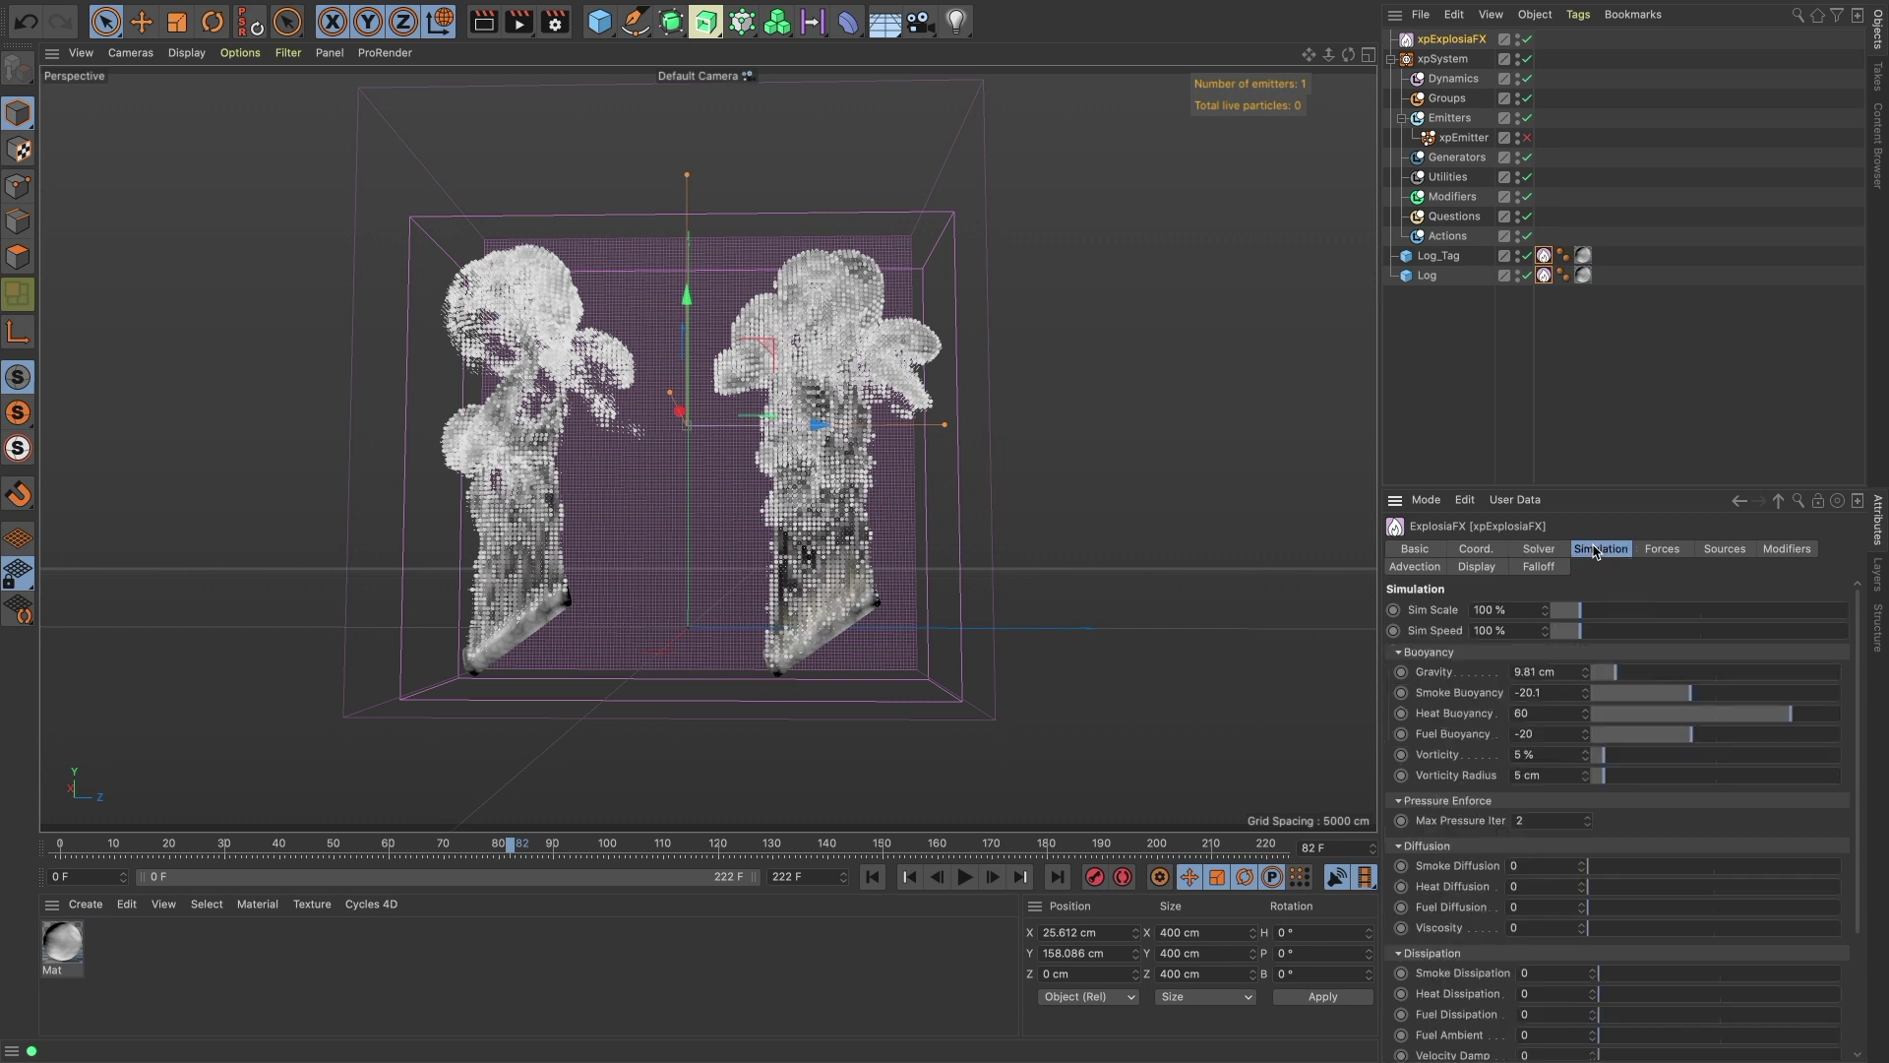
{"action": "left_click", "coordinate": [1541, 751]}
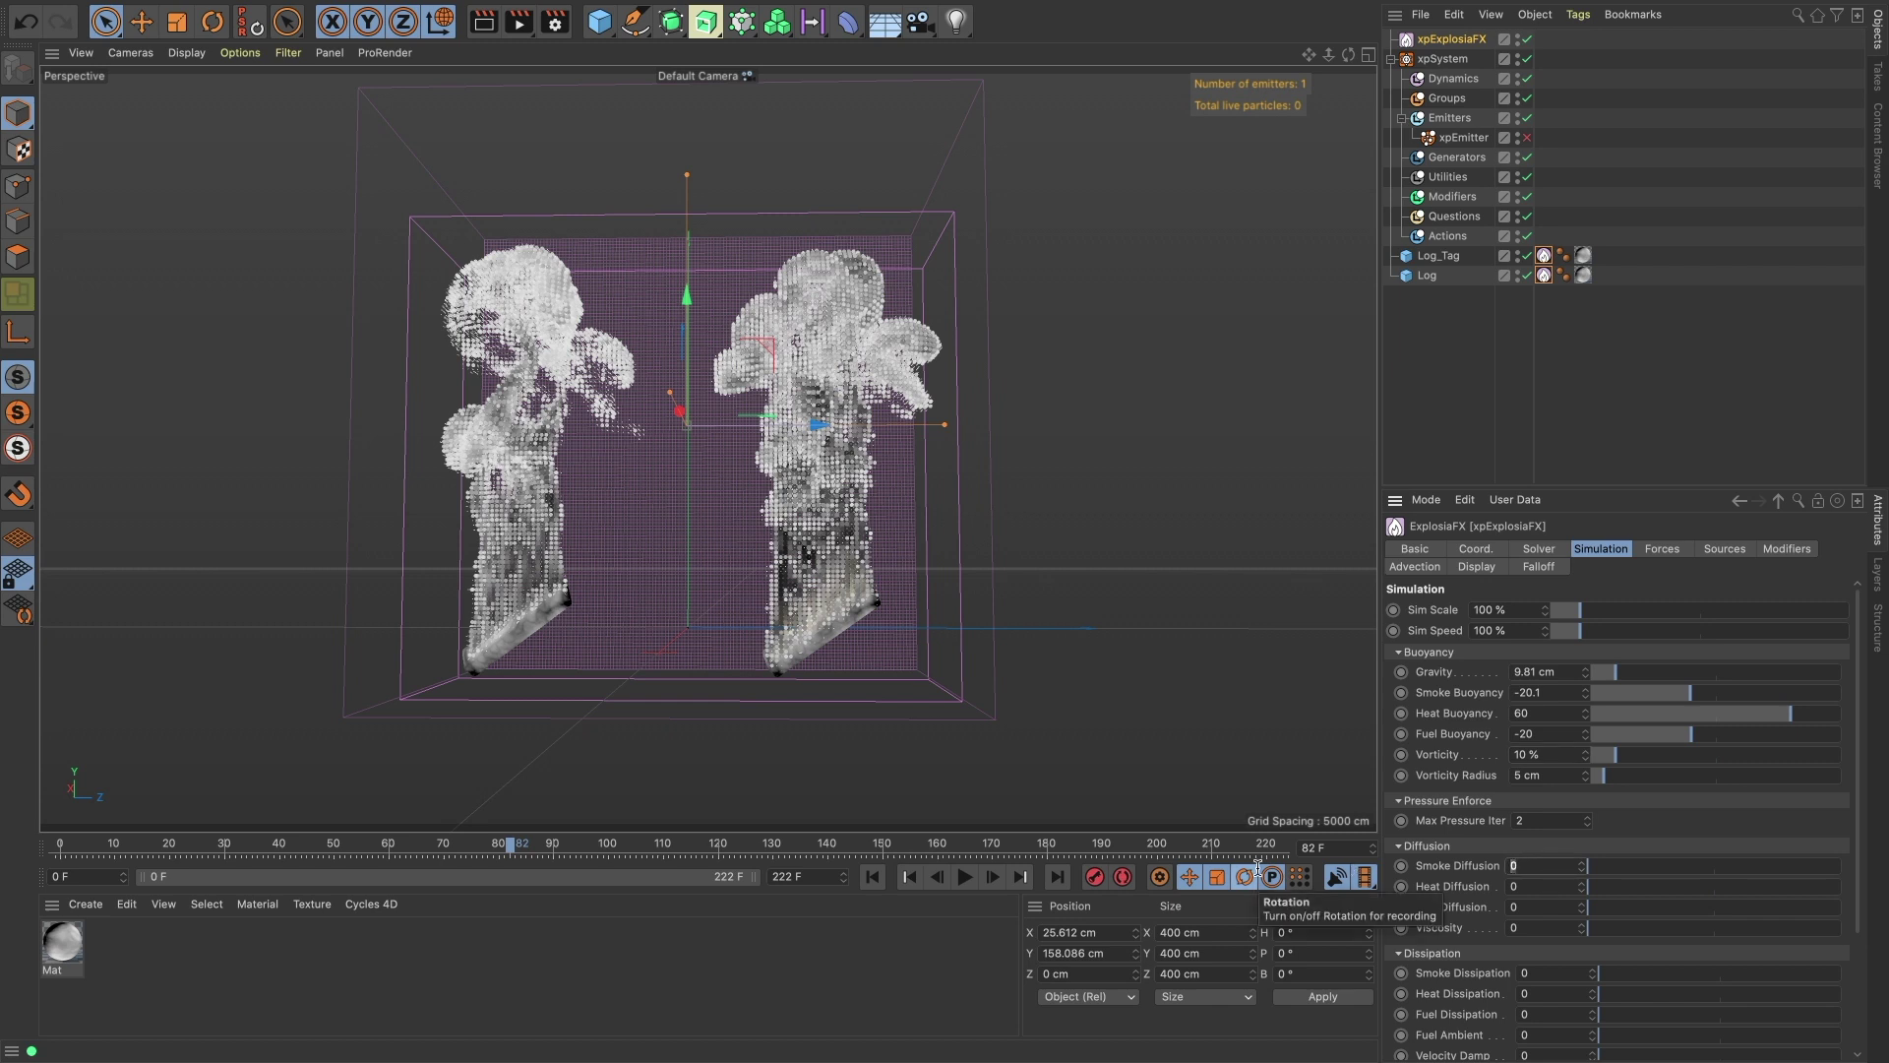
{"action": "type", "text": "1"}
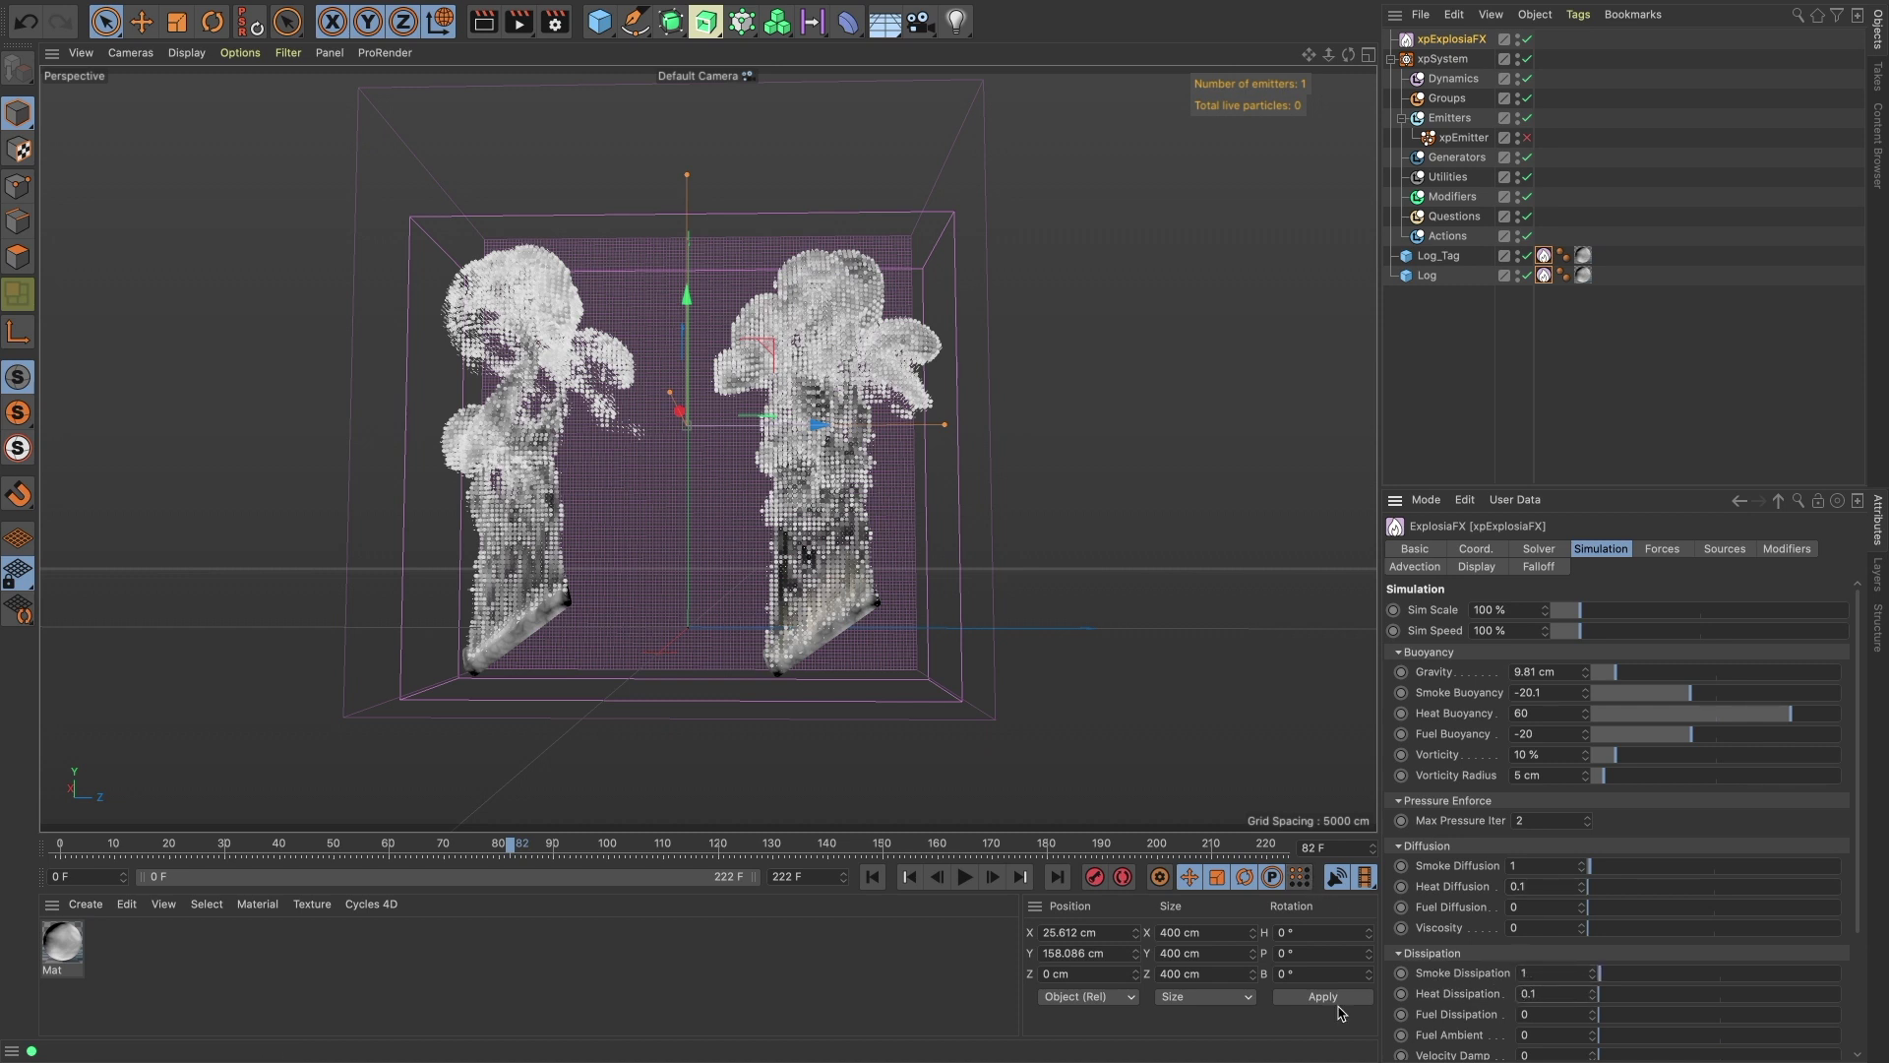
Replay the updated fire simulation from frame 0 to frame 76.
{"action": "left_click", "coordinate": [873, 877]}
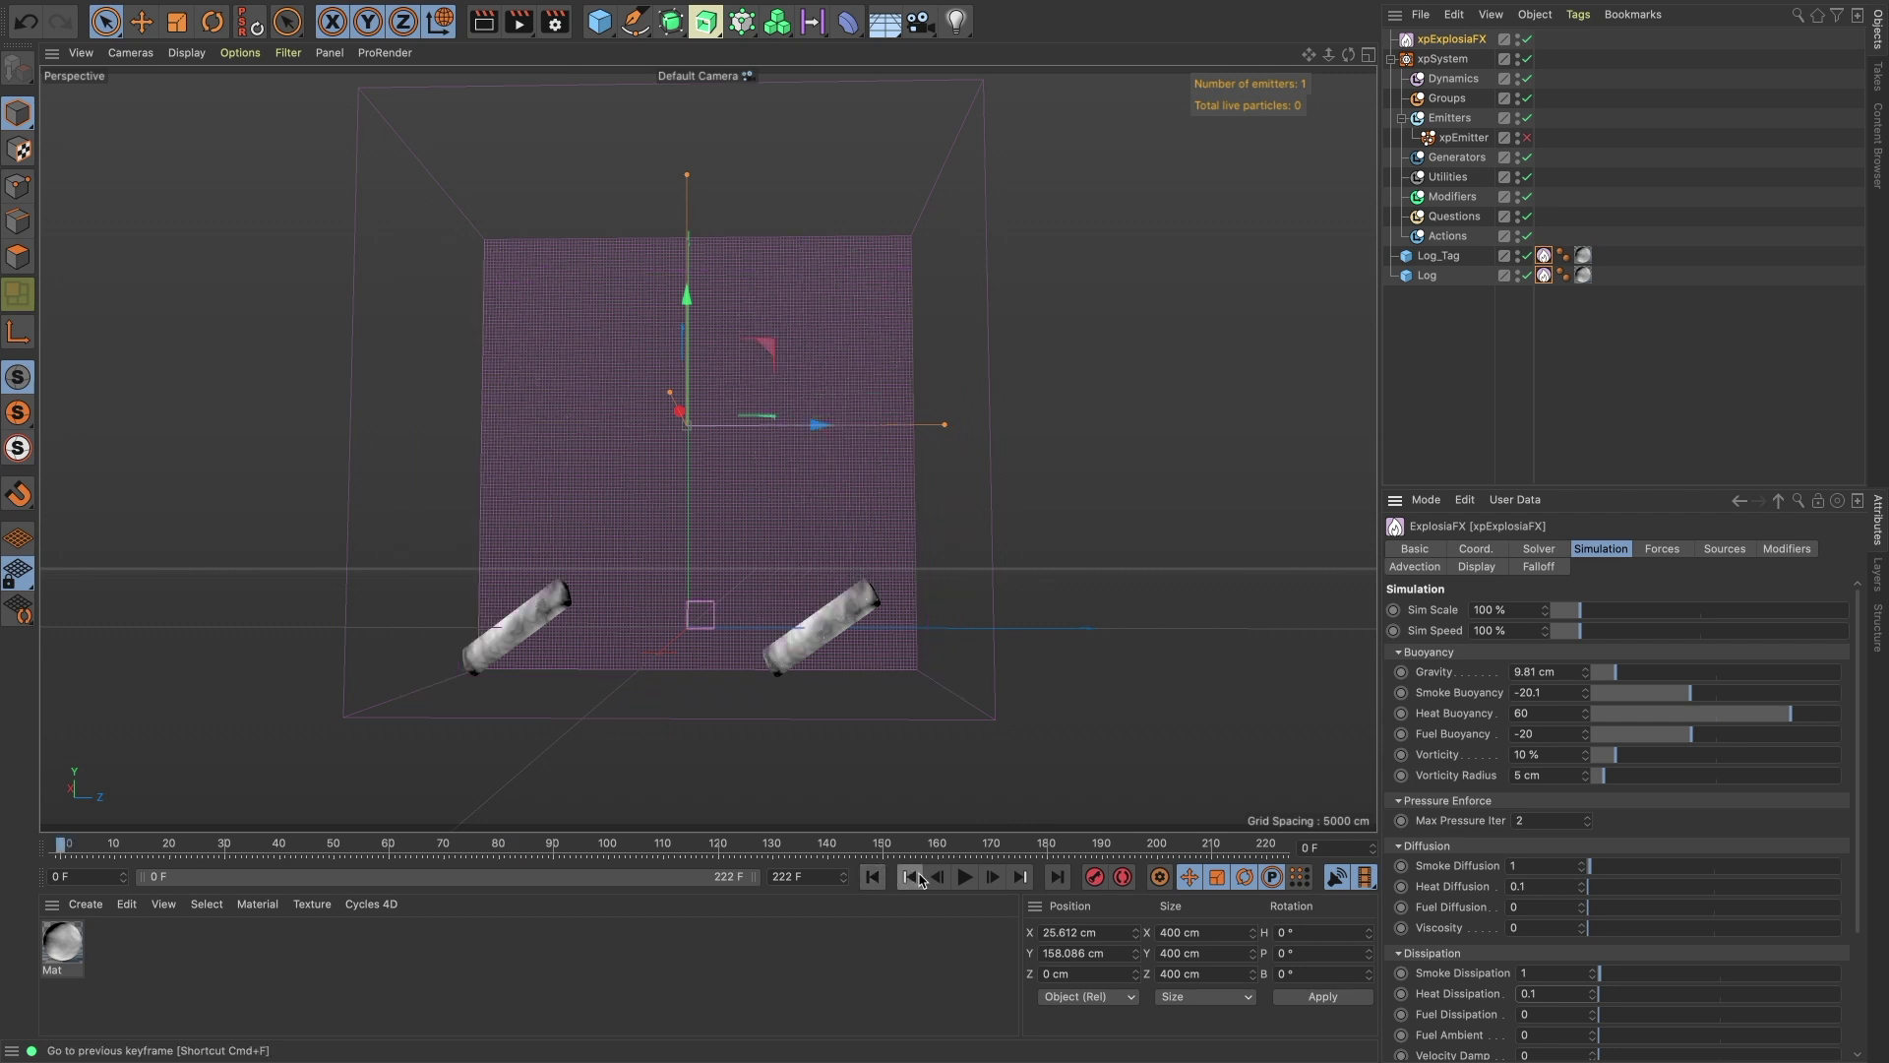
{"action": "left_click", "coordinate": [964, 878]}
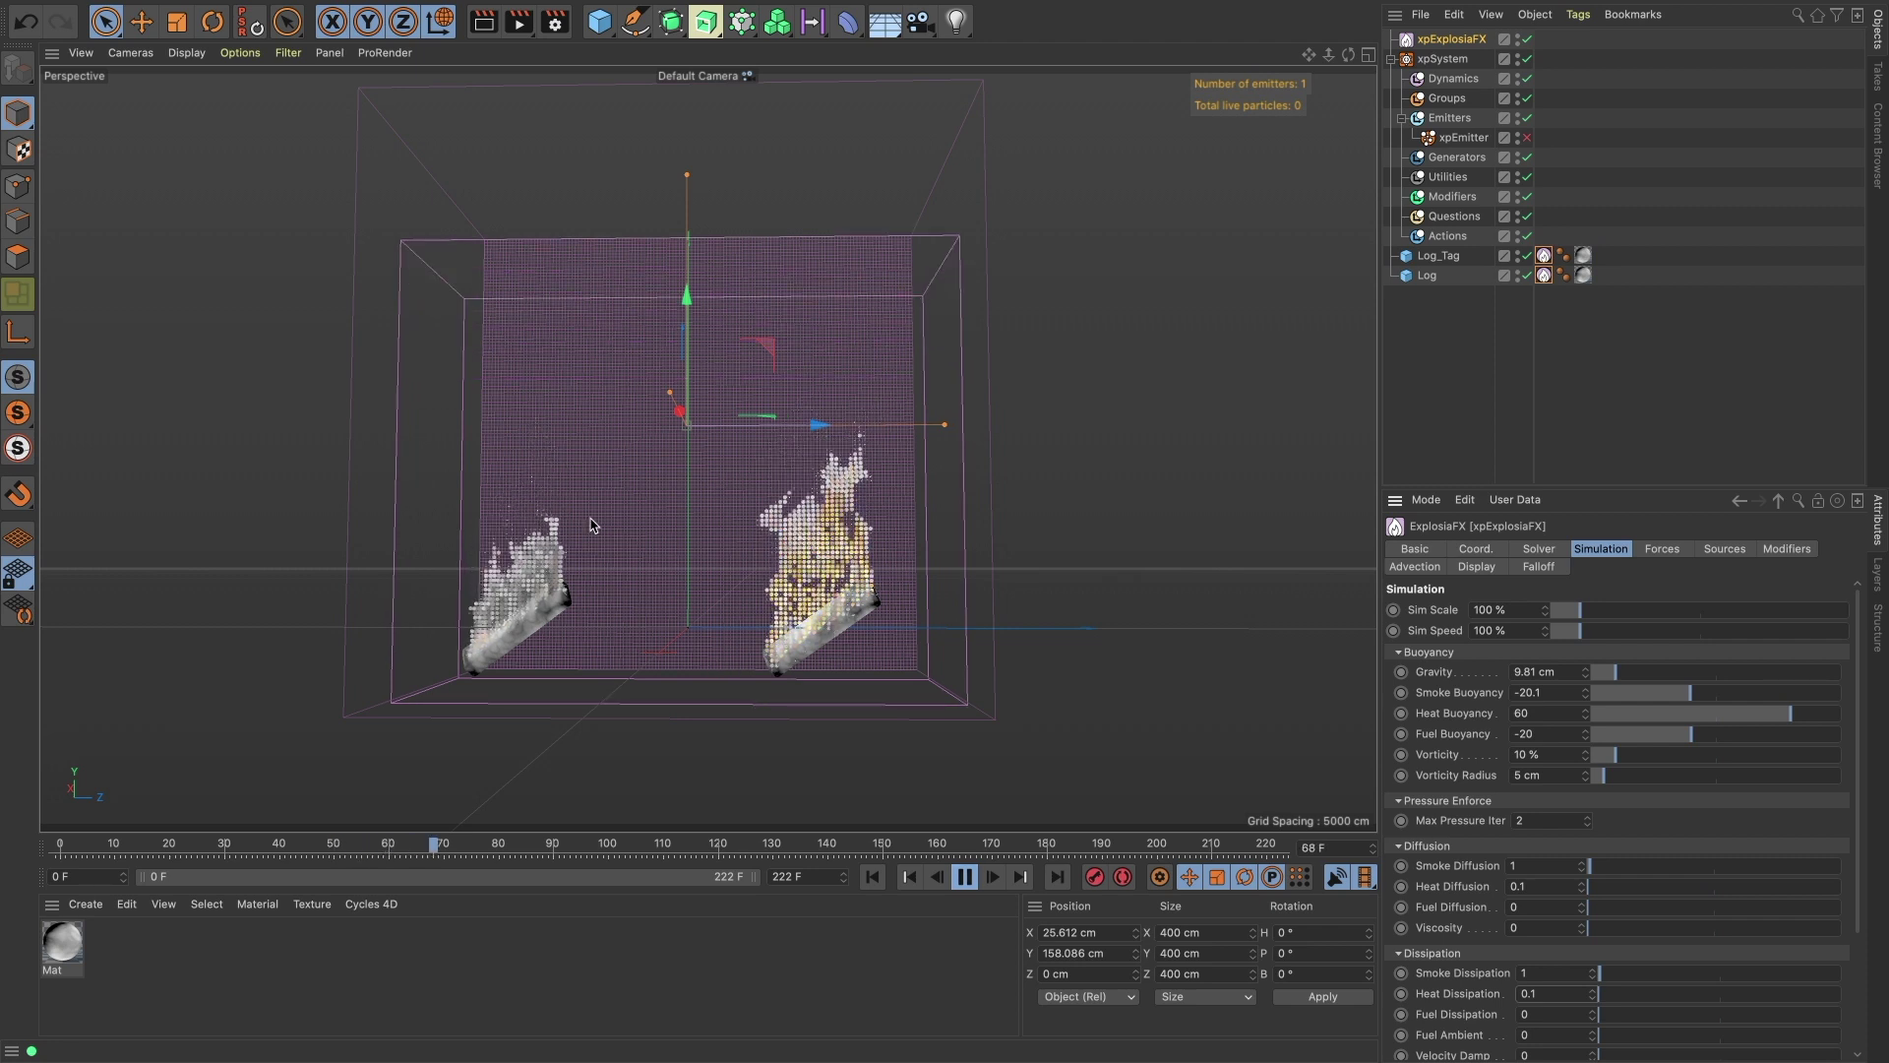
{"action": "left_click", "coordinate": [965, 877]}
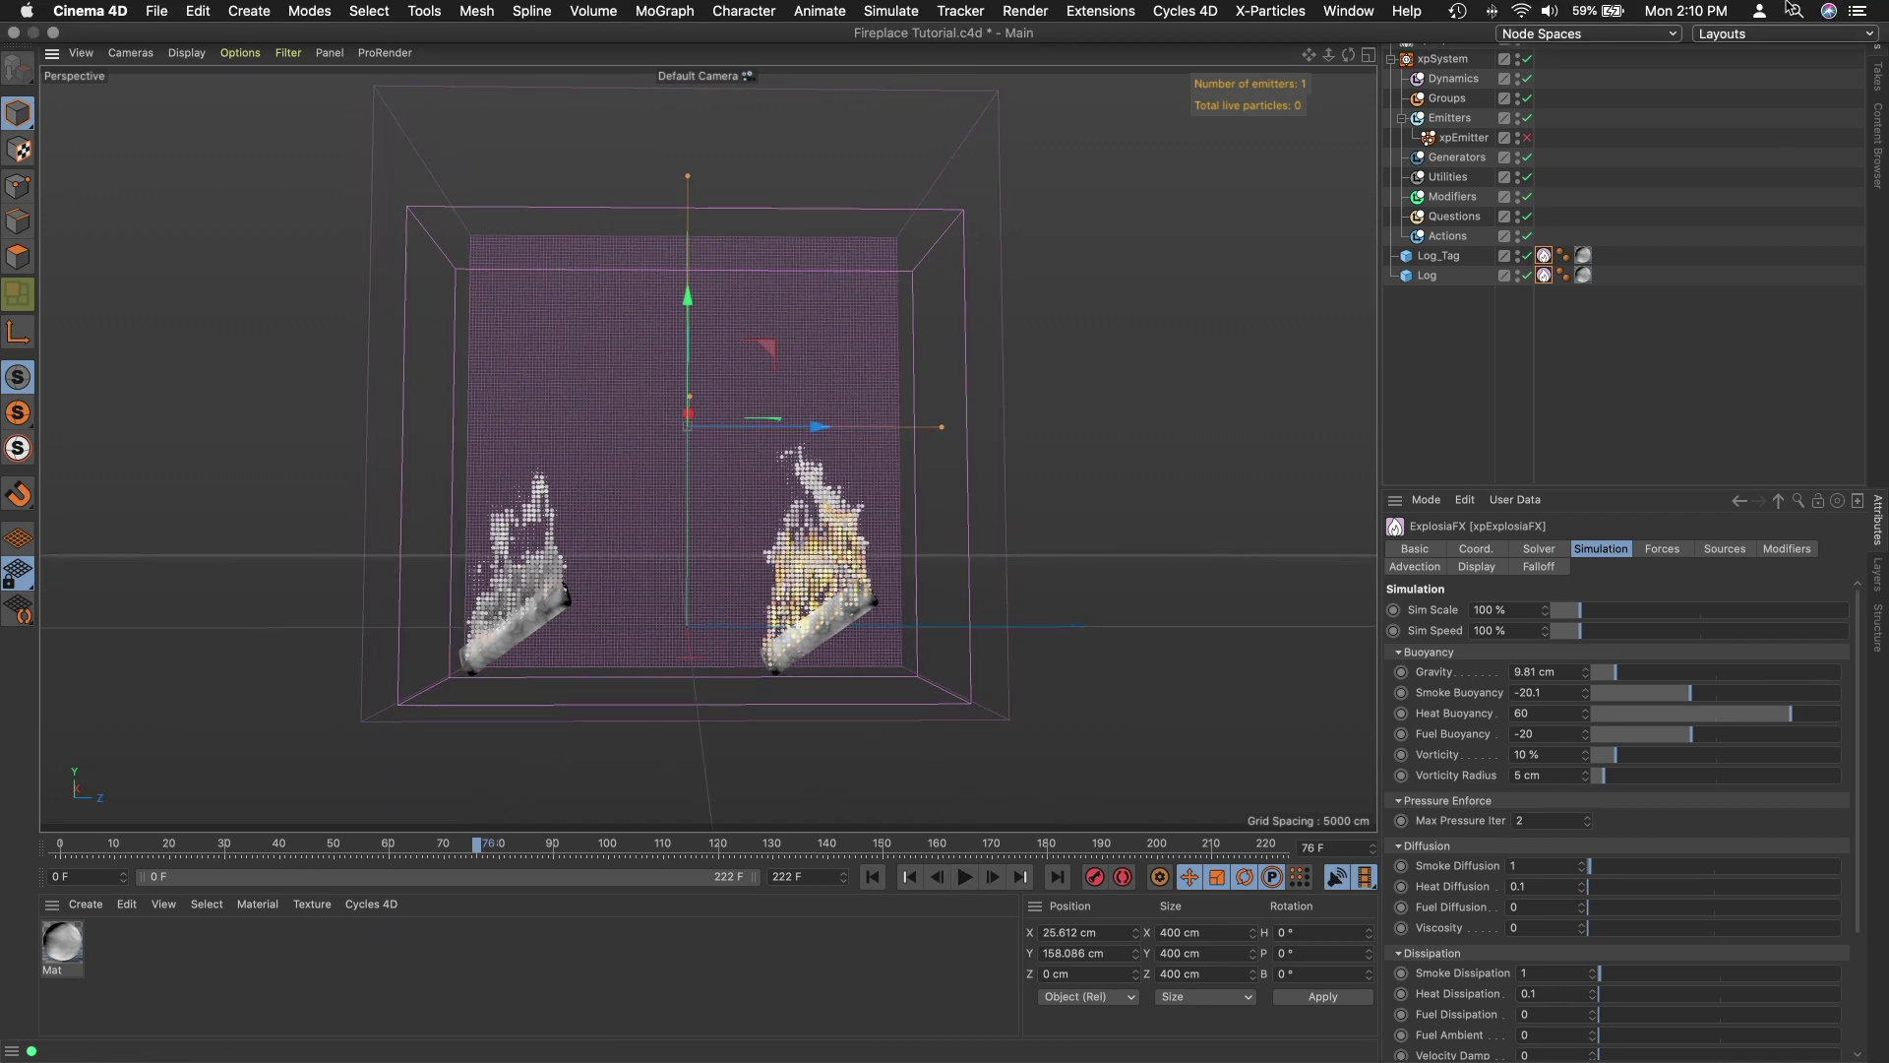
Switch to the Startup (User) layout and show the Cycles 4D Real-Time Preview.
{"action": "left_click", "coordinate": [1787, 33]}
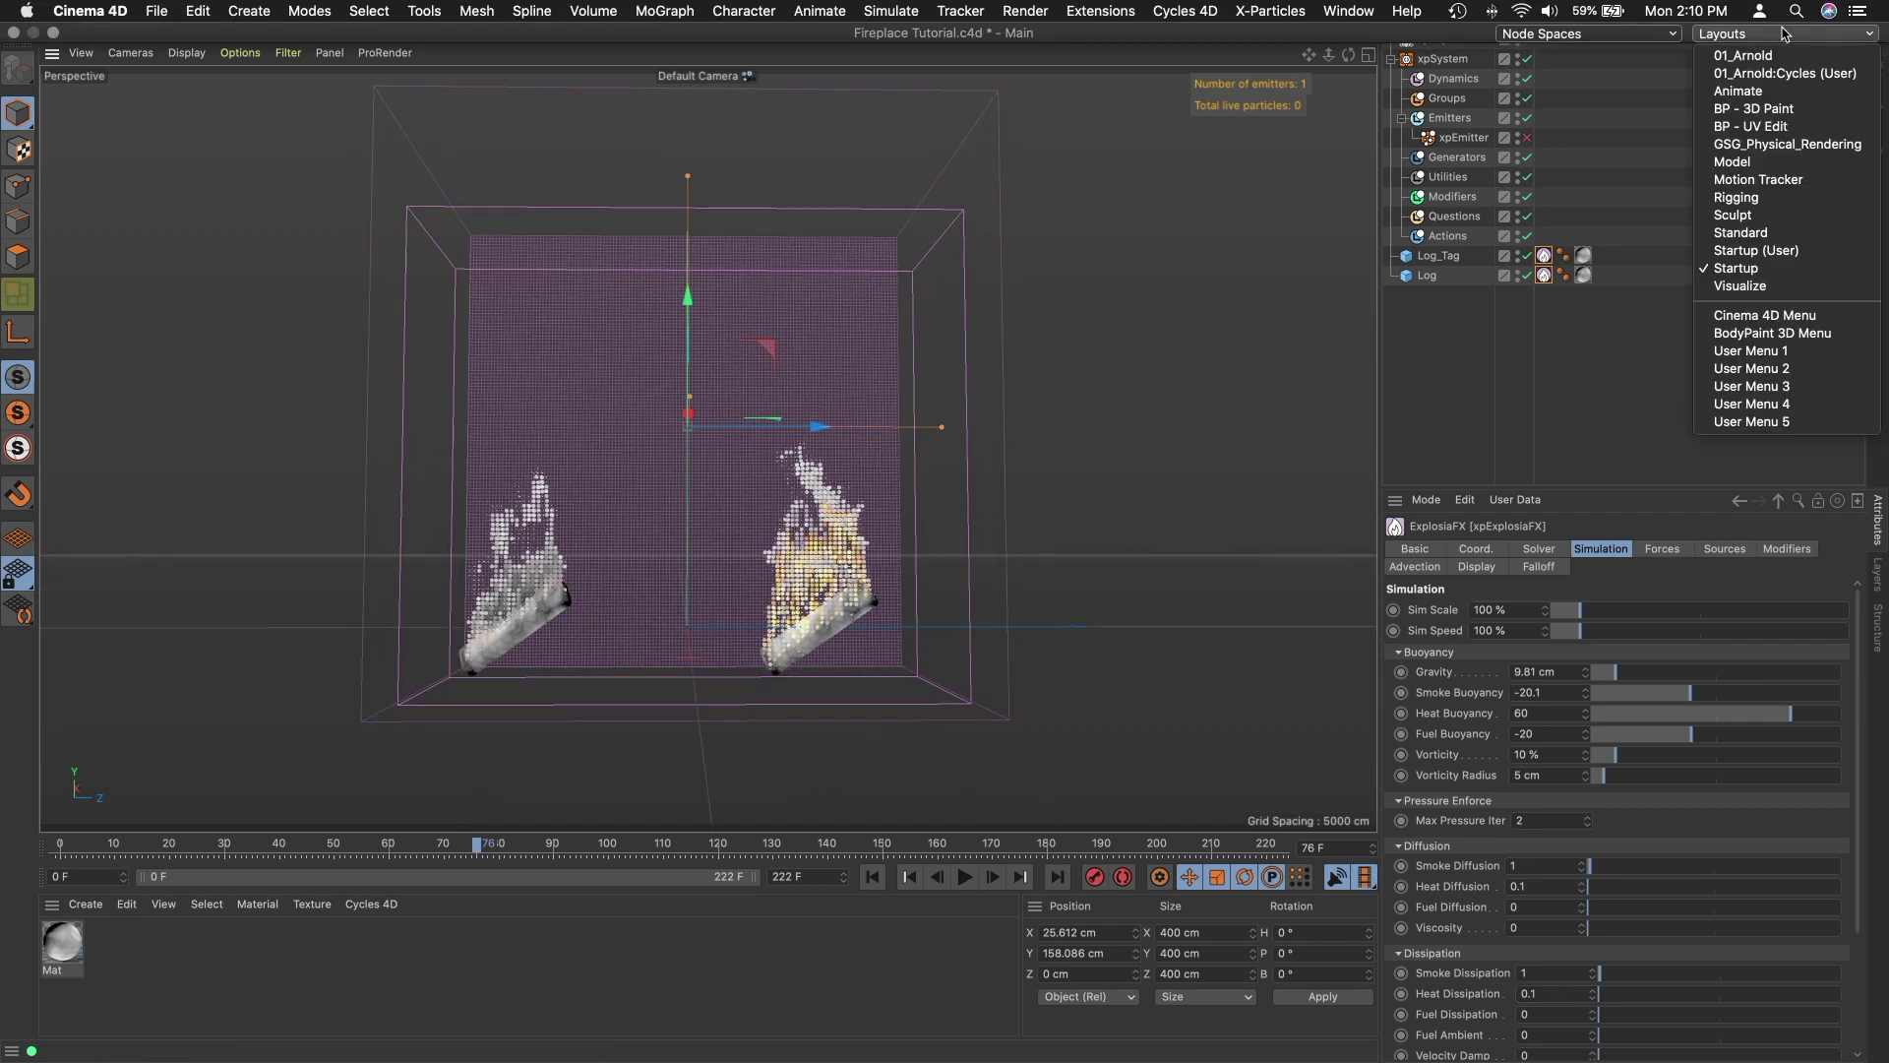
{"action": "left_click", "coordinate": [1774, 252]}
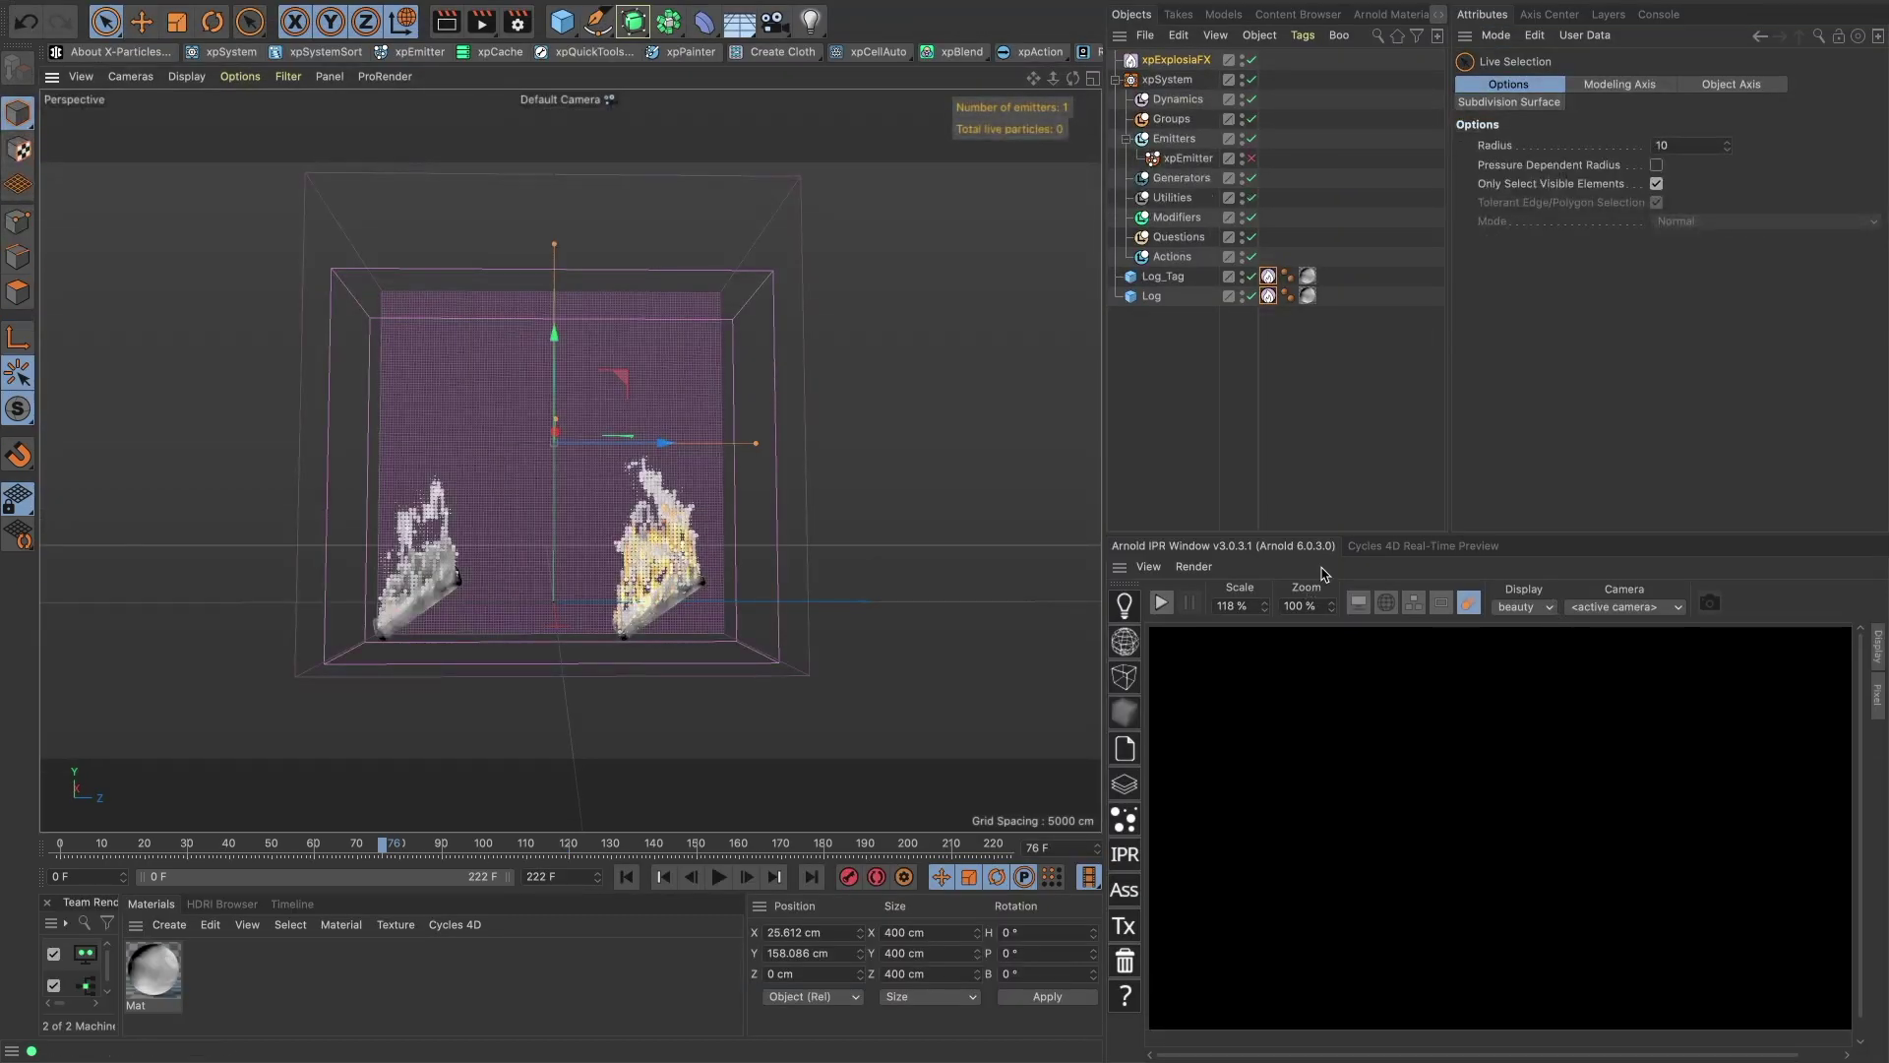
{"action": "left_click", "coordinate": [1382, 548]}
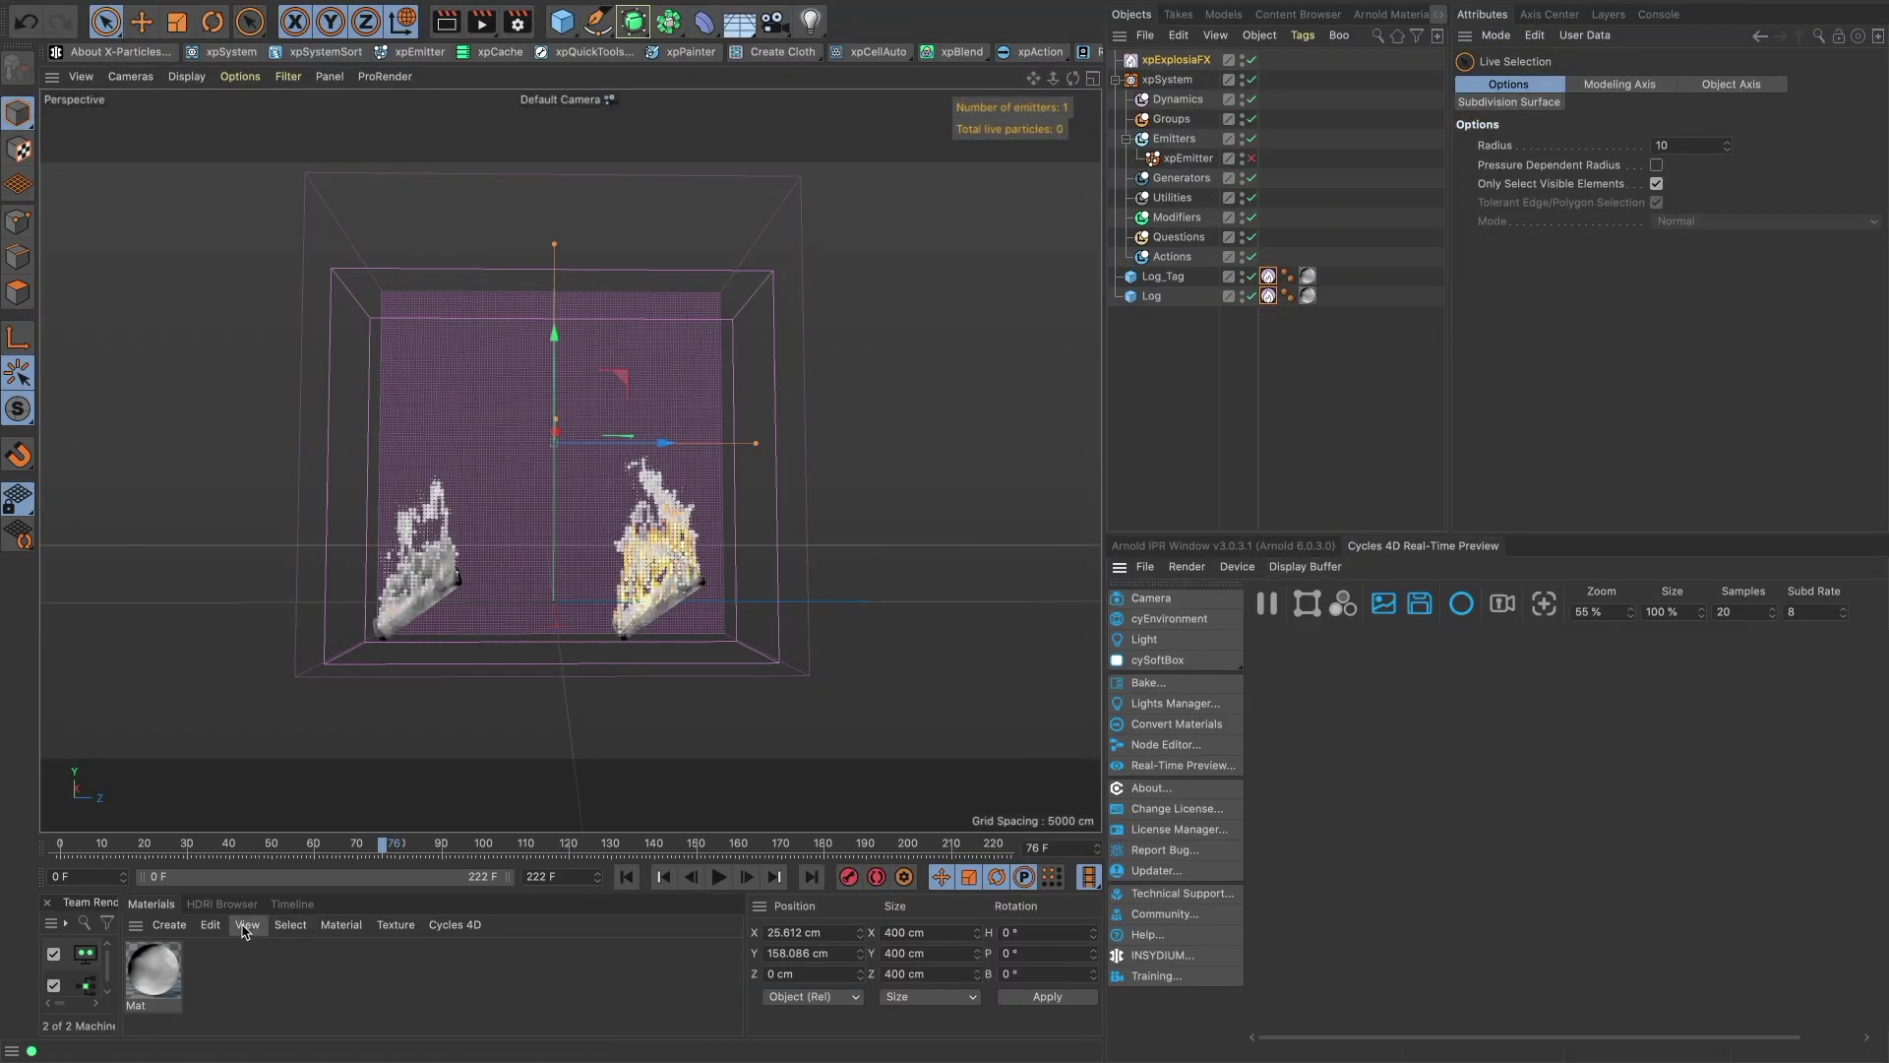
Create an EFX Burn & Smoke Nature material and apply it to xpExplosiaFX.
{"action": "left_click", "coordinate": [455, 925]}
{"action": "mouse_move", "coordinate": [479, 827]}
{"action": "left_click", "coordinate": [667, 865]}
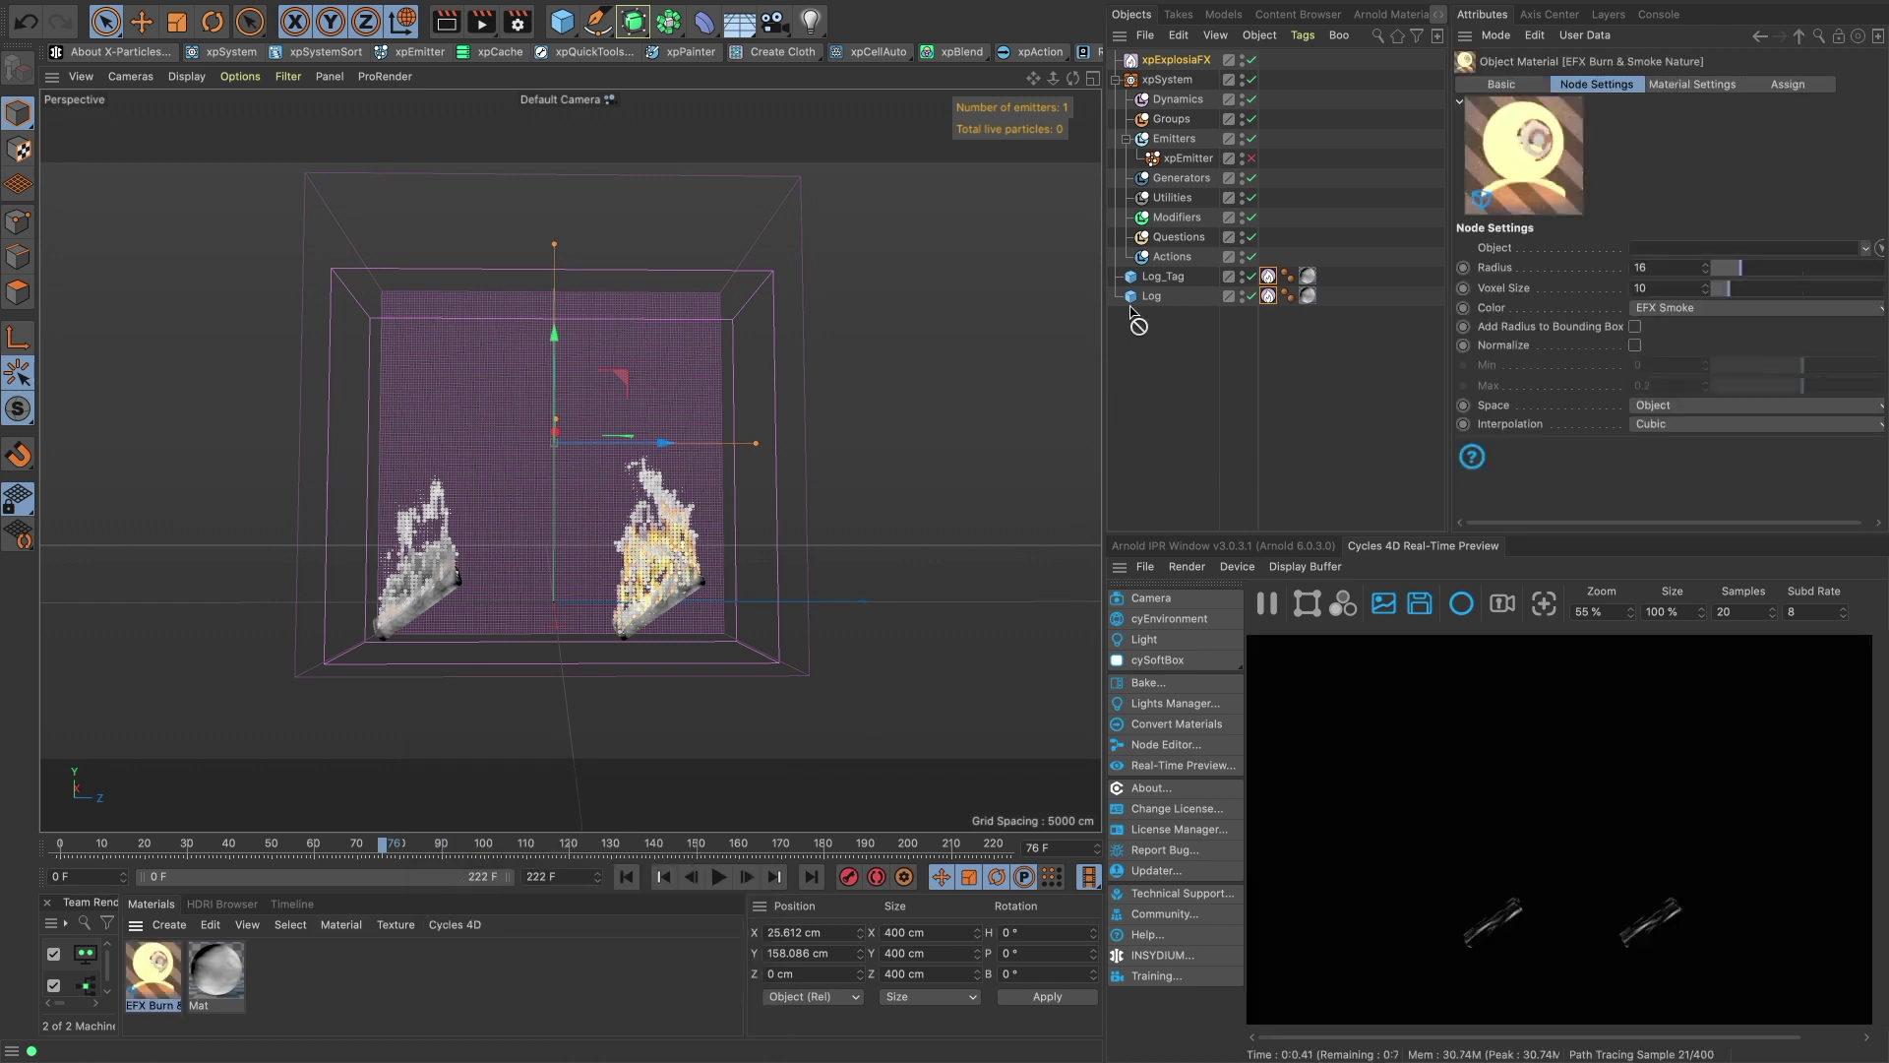
{"action": "left_click_drag", "start_coordinate": [1177, 66], "coordinate": [1177, 63]}
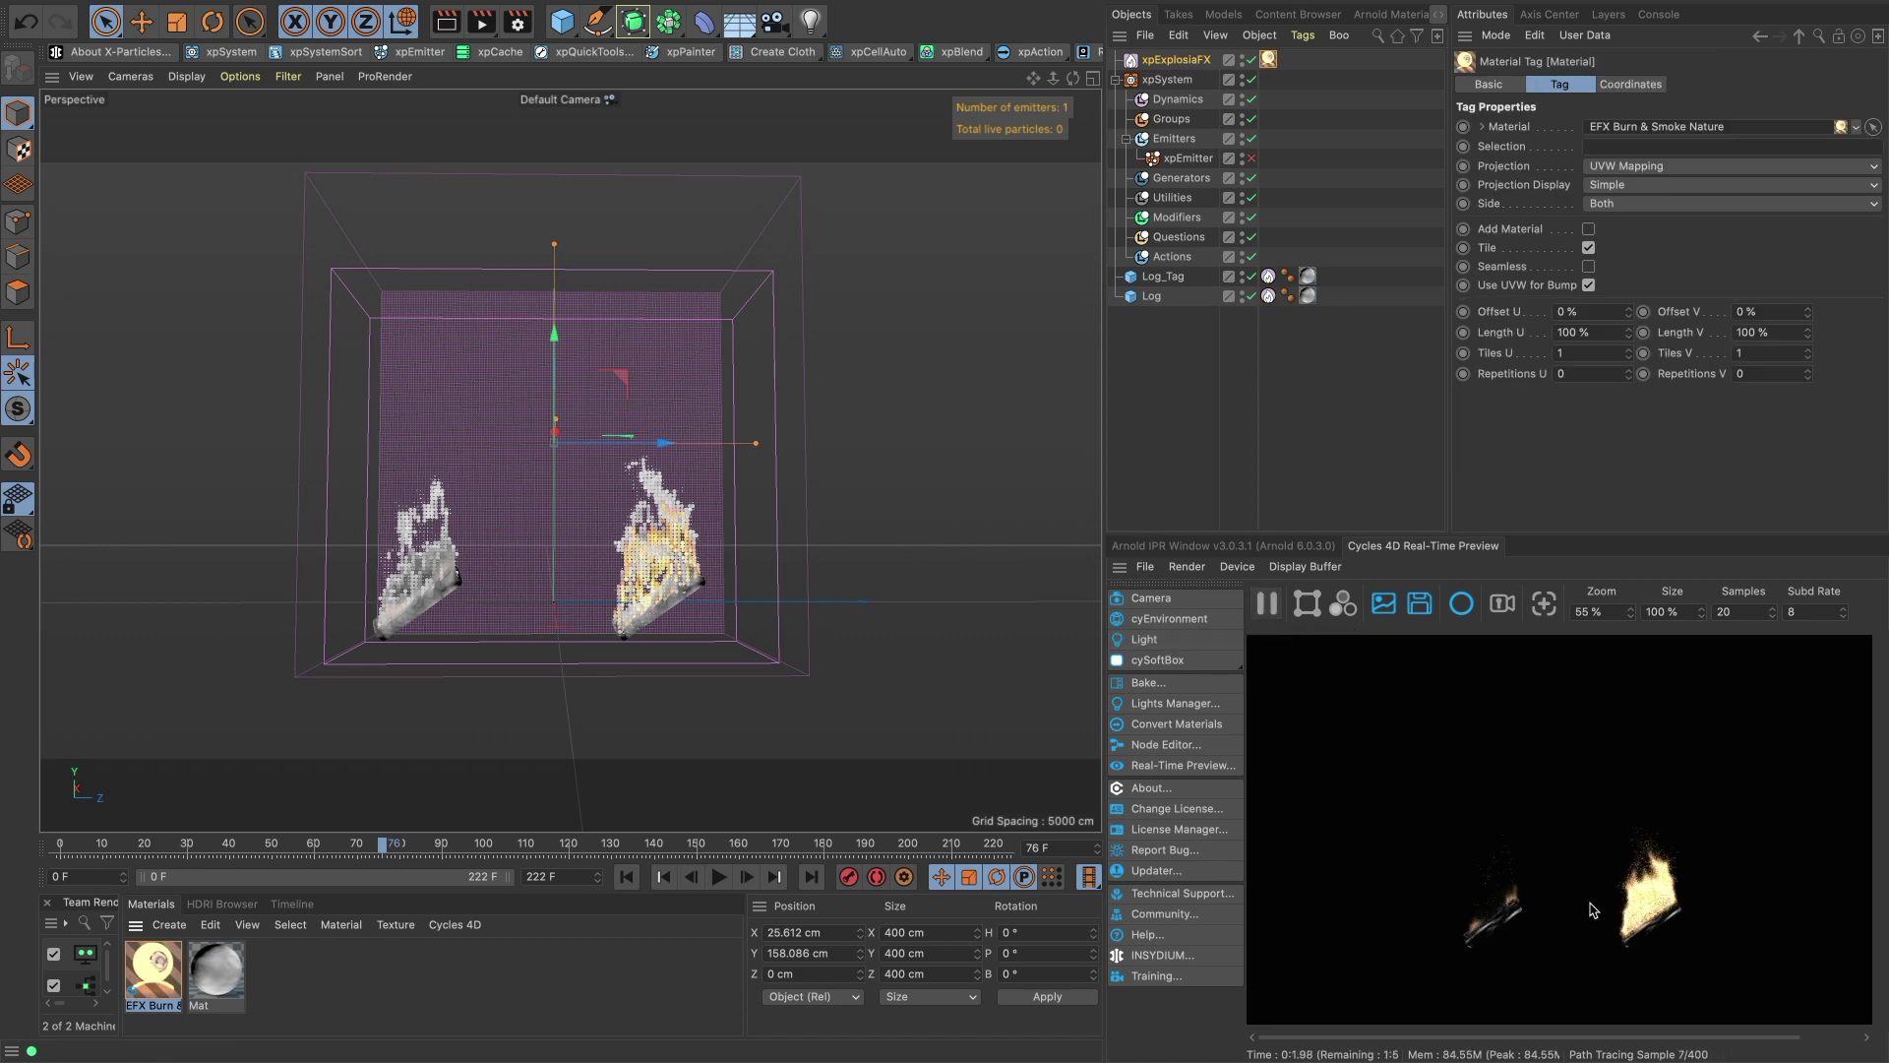
Pause the preview and add a Disc scaled to about 1757 cm, raised high above the logs.
{"action": "left_click", "coordinate": [1266, 604]}
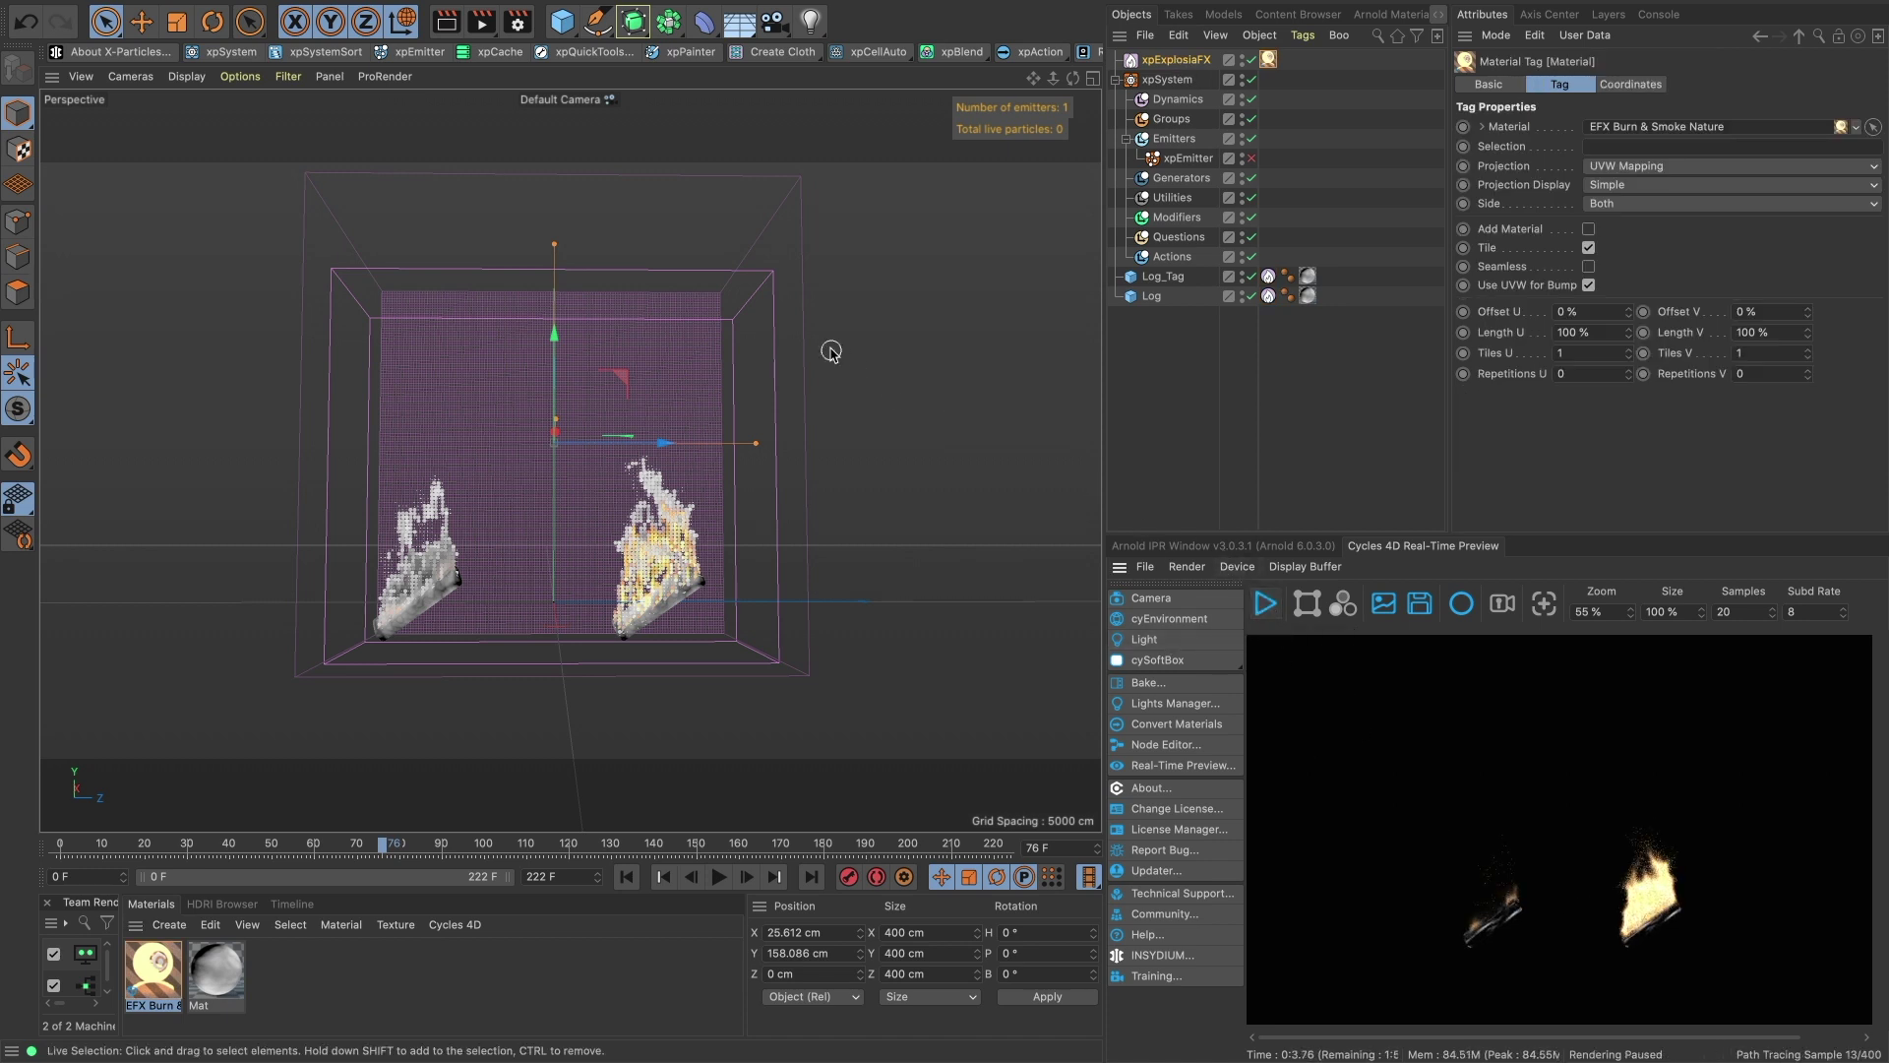
{"action": "left_click", "coordinate": [562, 21]}
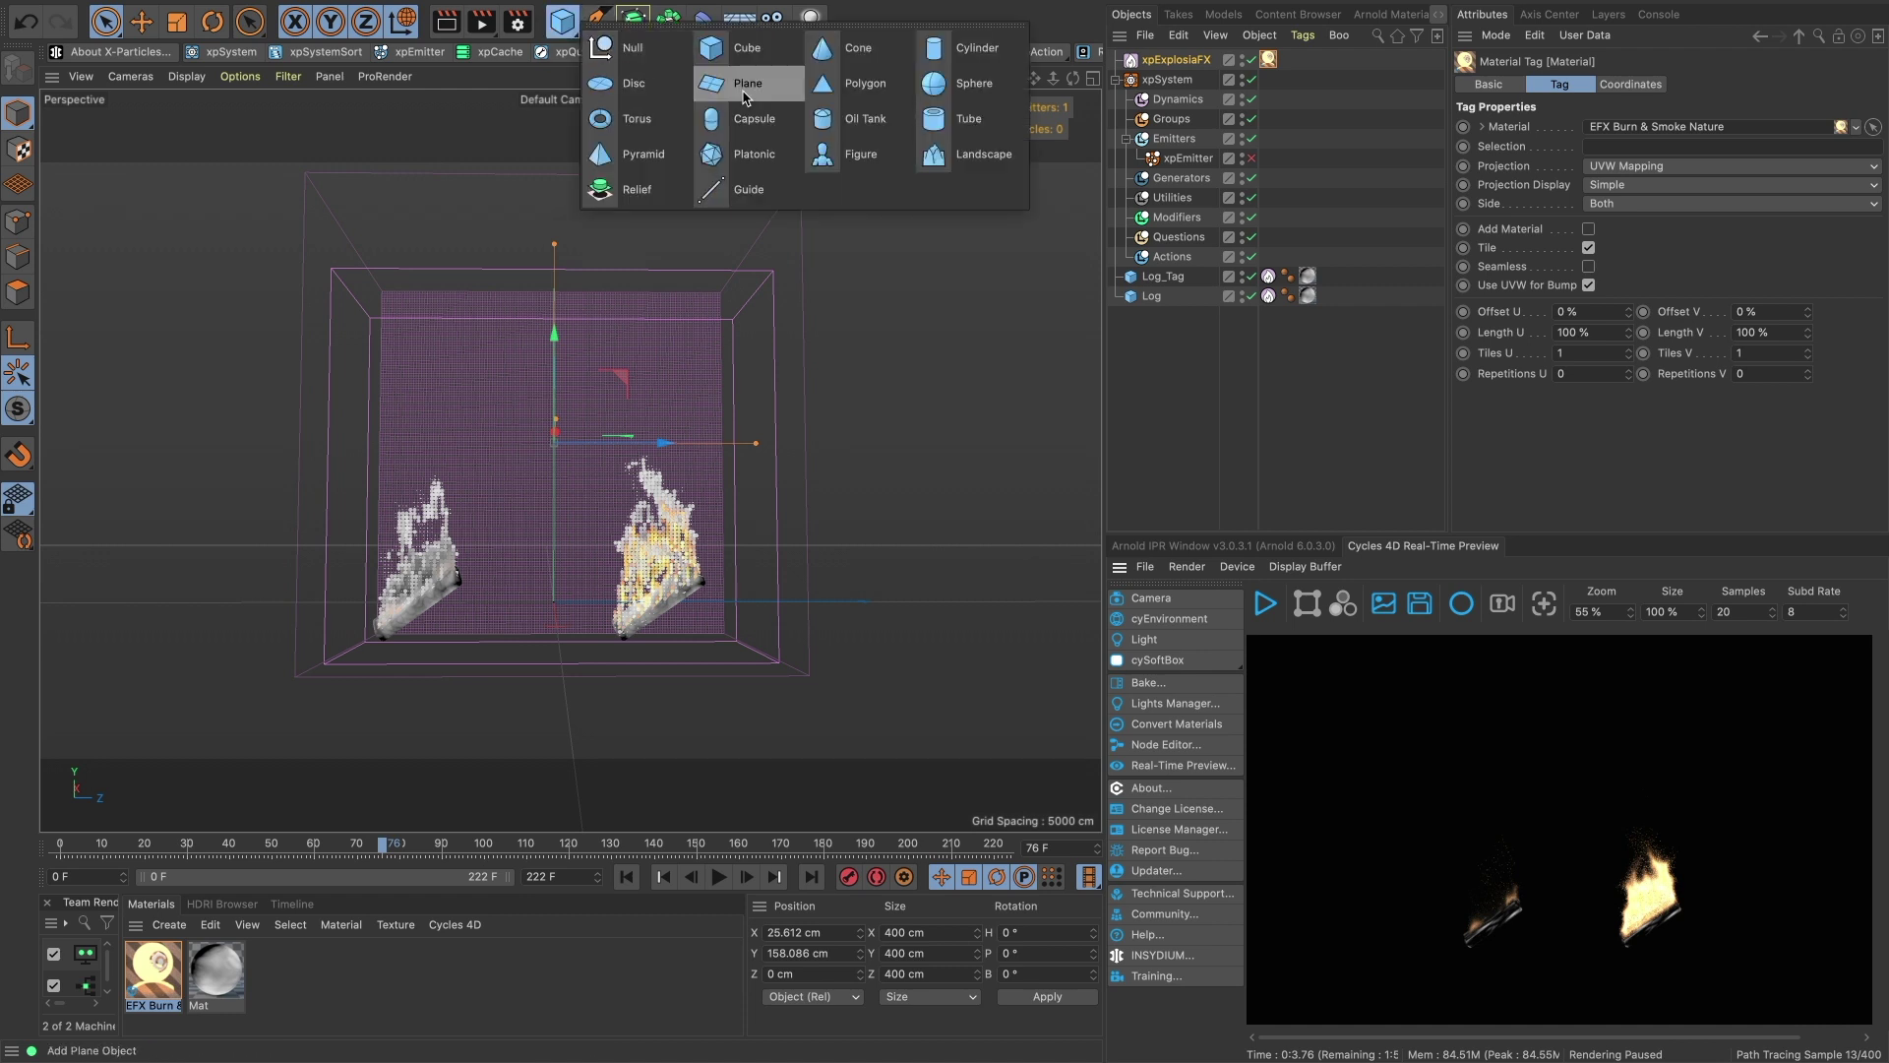
{"action": "left_click", "coordinate": [640, 84]}
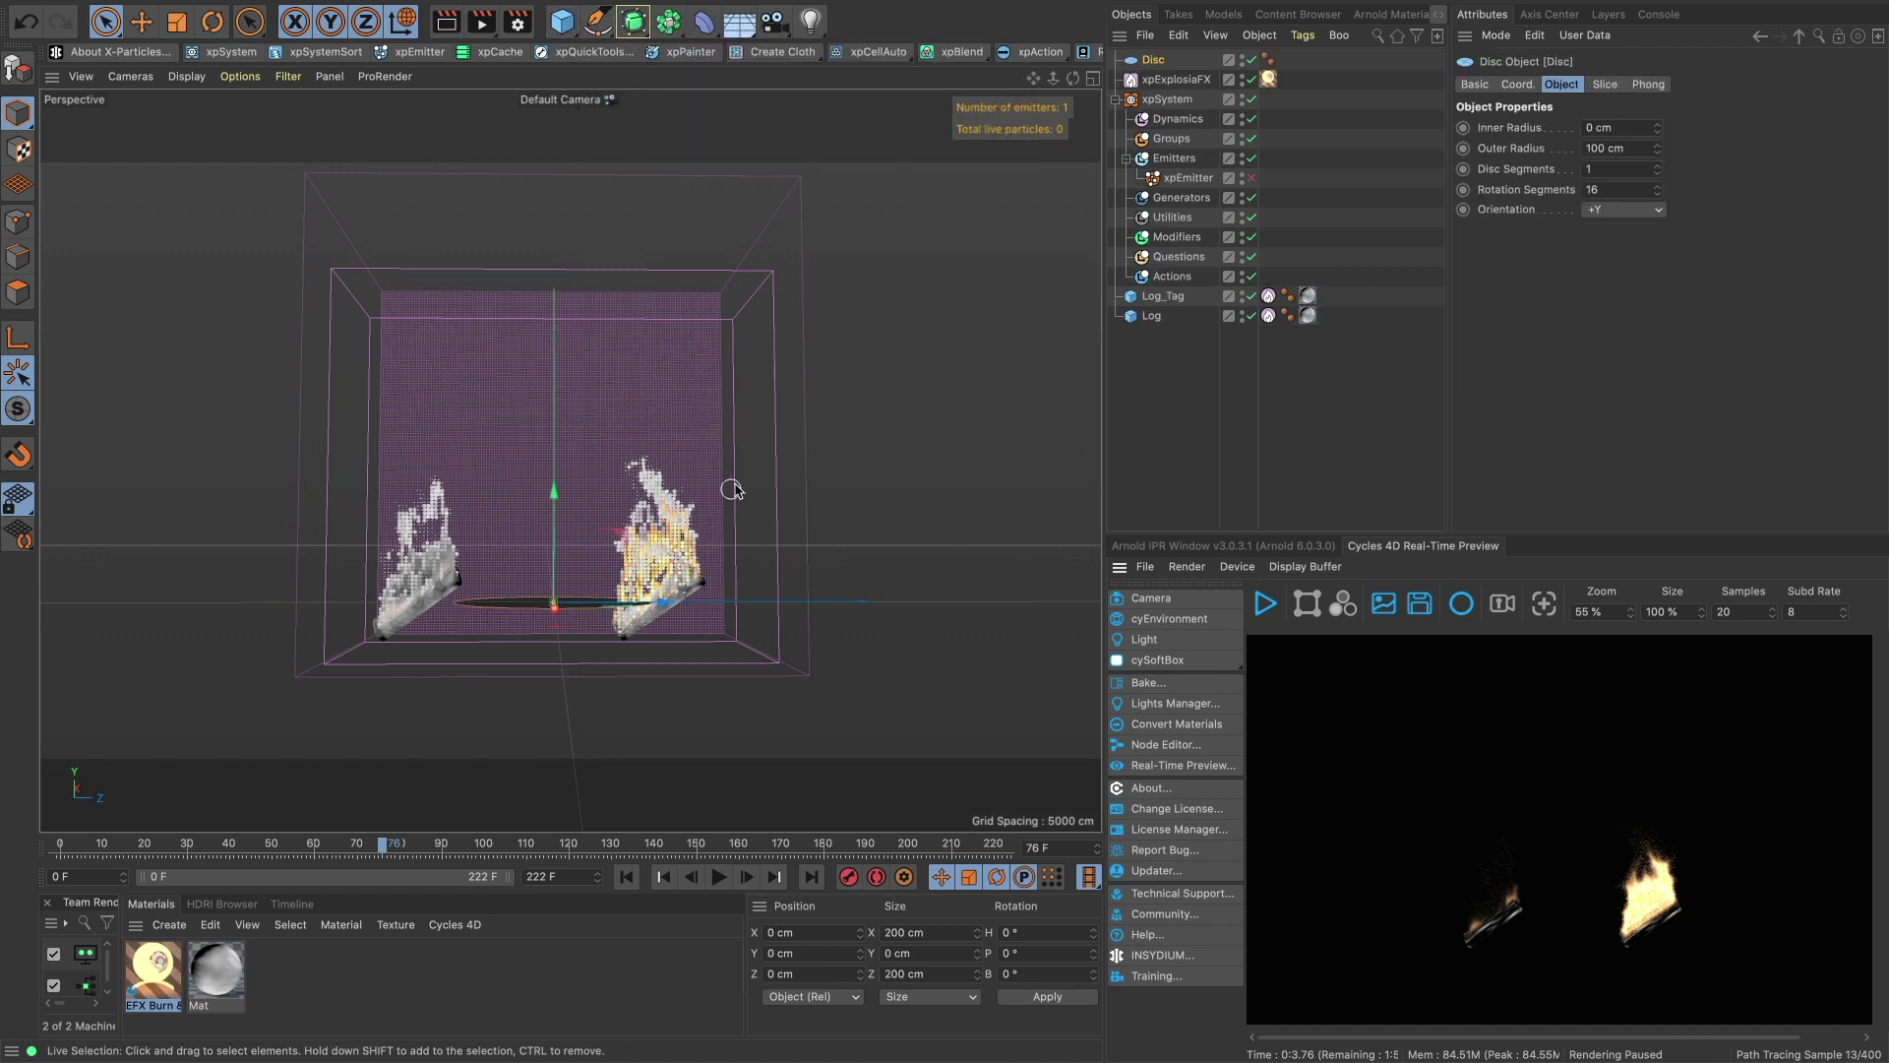
{"action": "key", "text": "t"}
{"action": "left_click_drag", "start_coordinate": [604, 688], "coordinate": [657, 686]}
{"action": "key", "text": "space"}
{"action": "left_click_drag", "start_coordinate": [554, 488], "coordinate": [564, 100]}
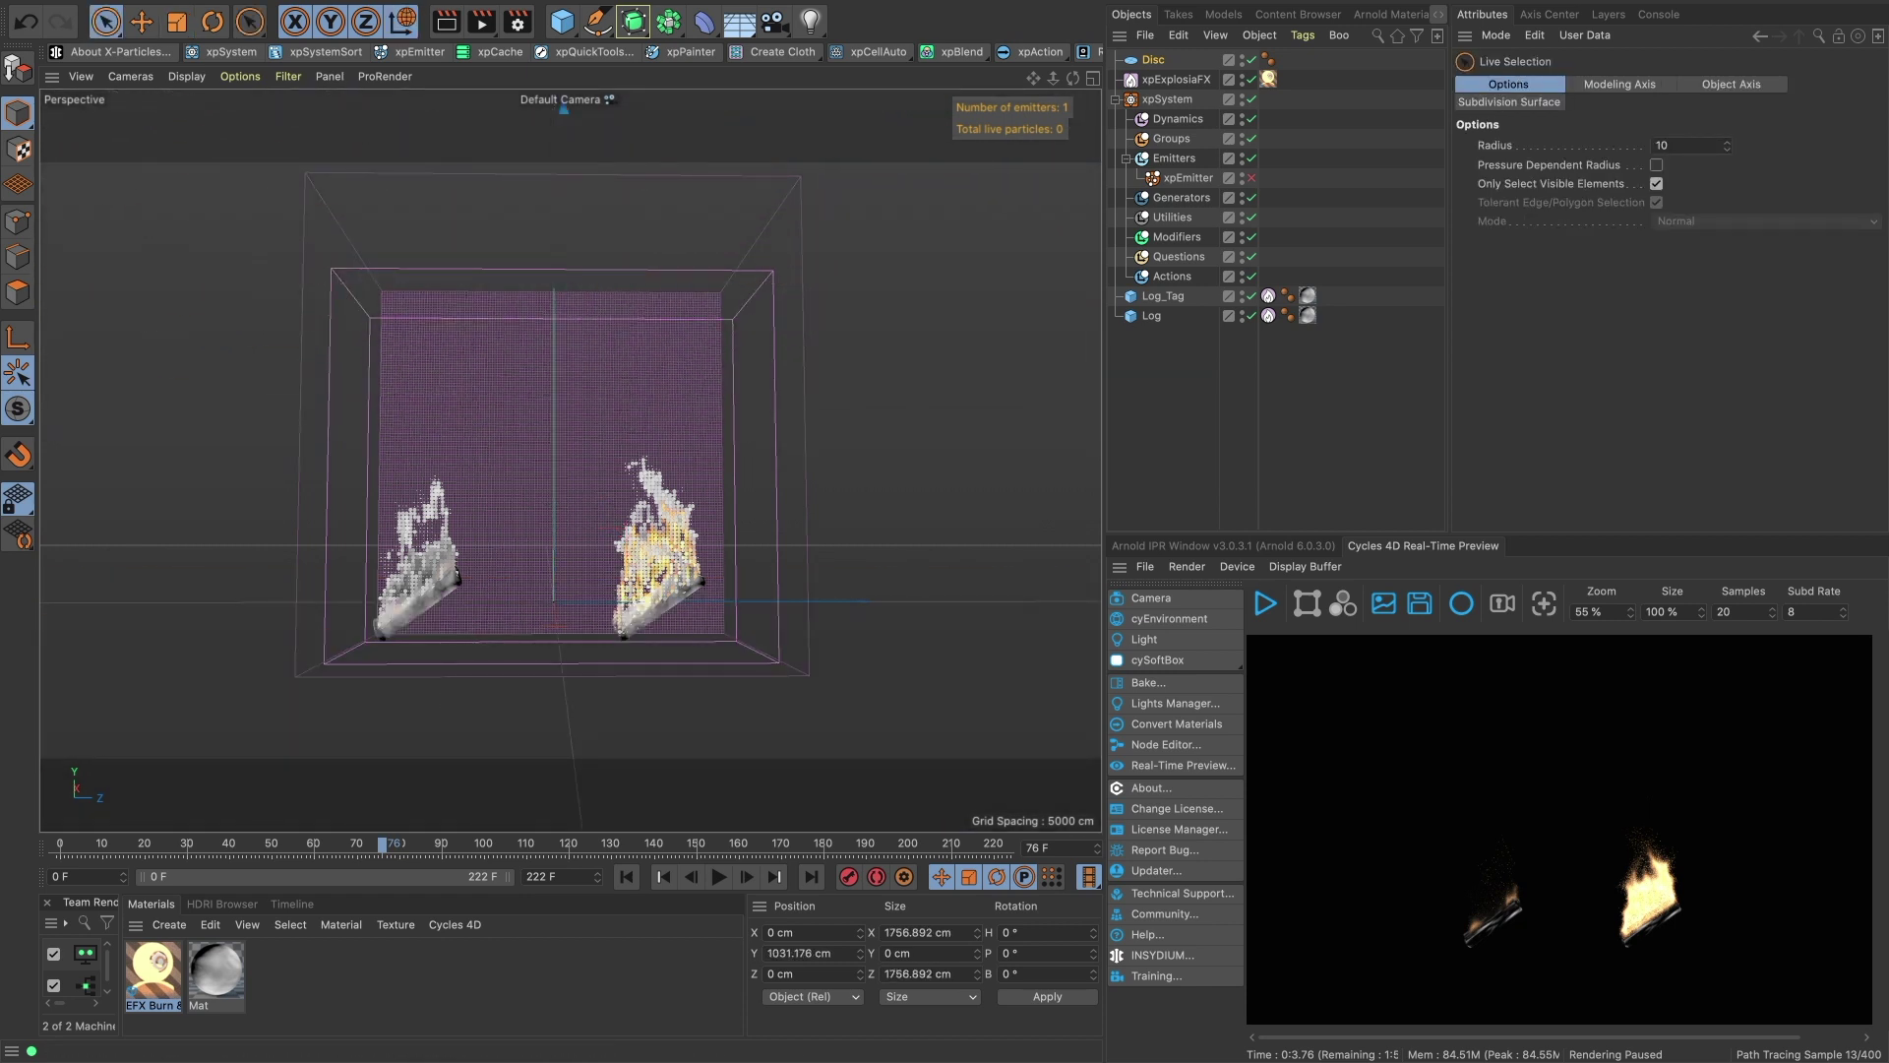
Apply an Emission material with strength 10 to the Disc and resume the preview render.
{"action": "left_click", "coordinate": [454, 924]}
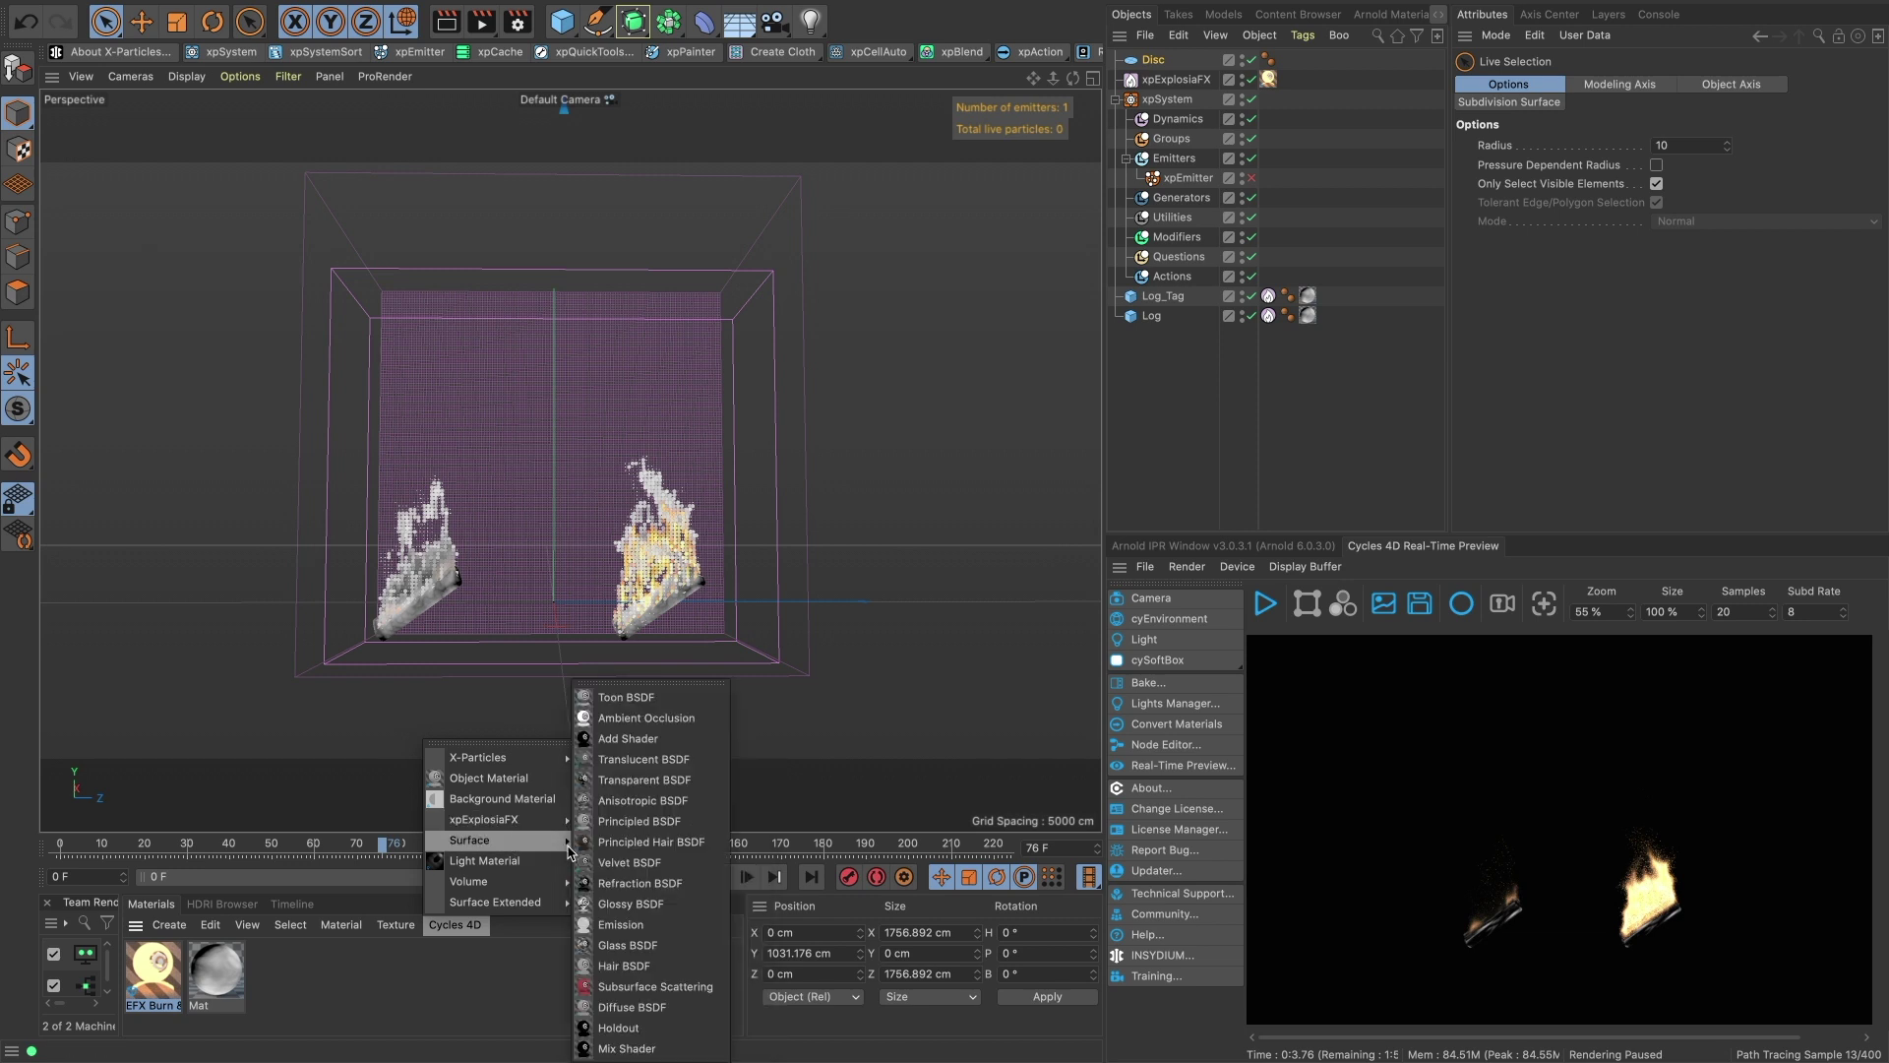
{"action": "left_click", "coordinate": [621, 924]}
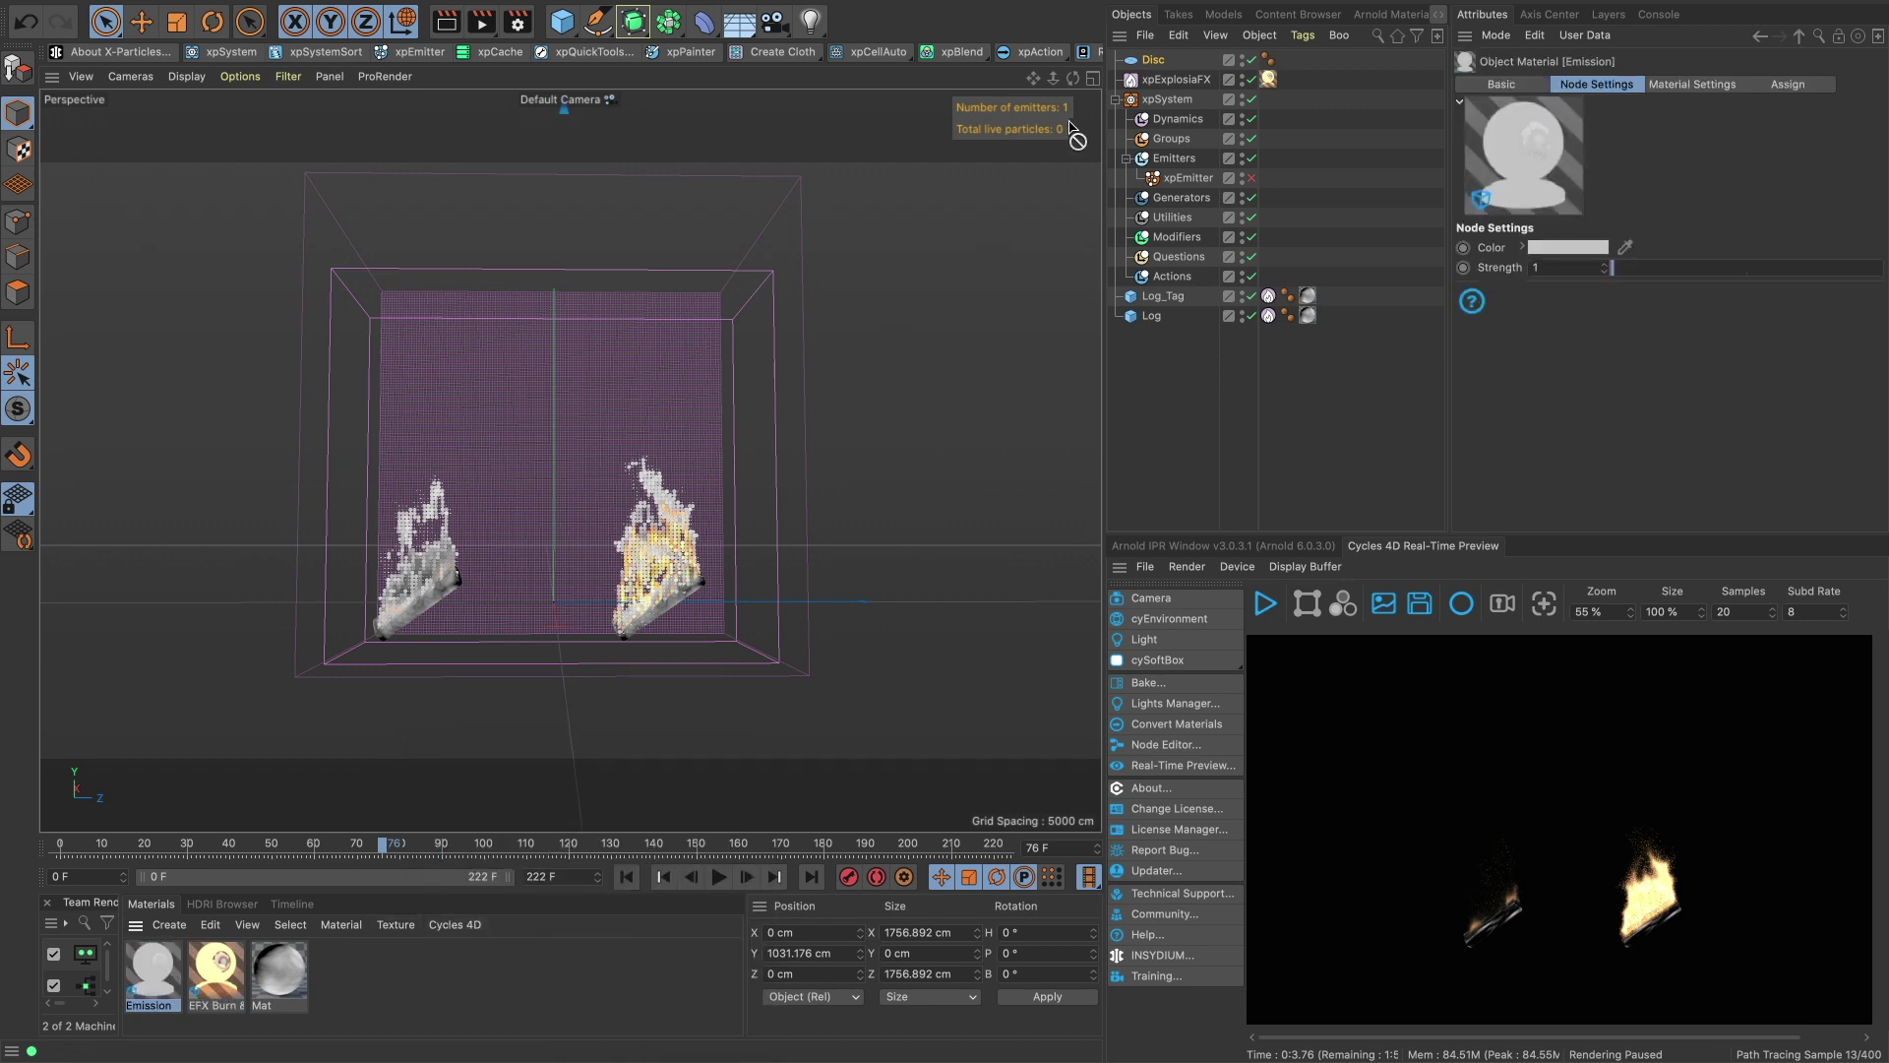
{"action": "left_click_drag", "start_coordinate": [1147, 65], "coordinate": [1150, 63]}
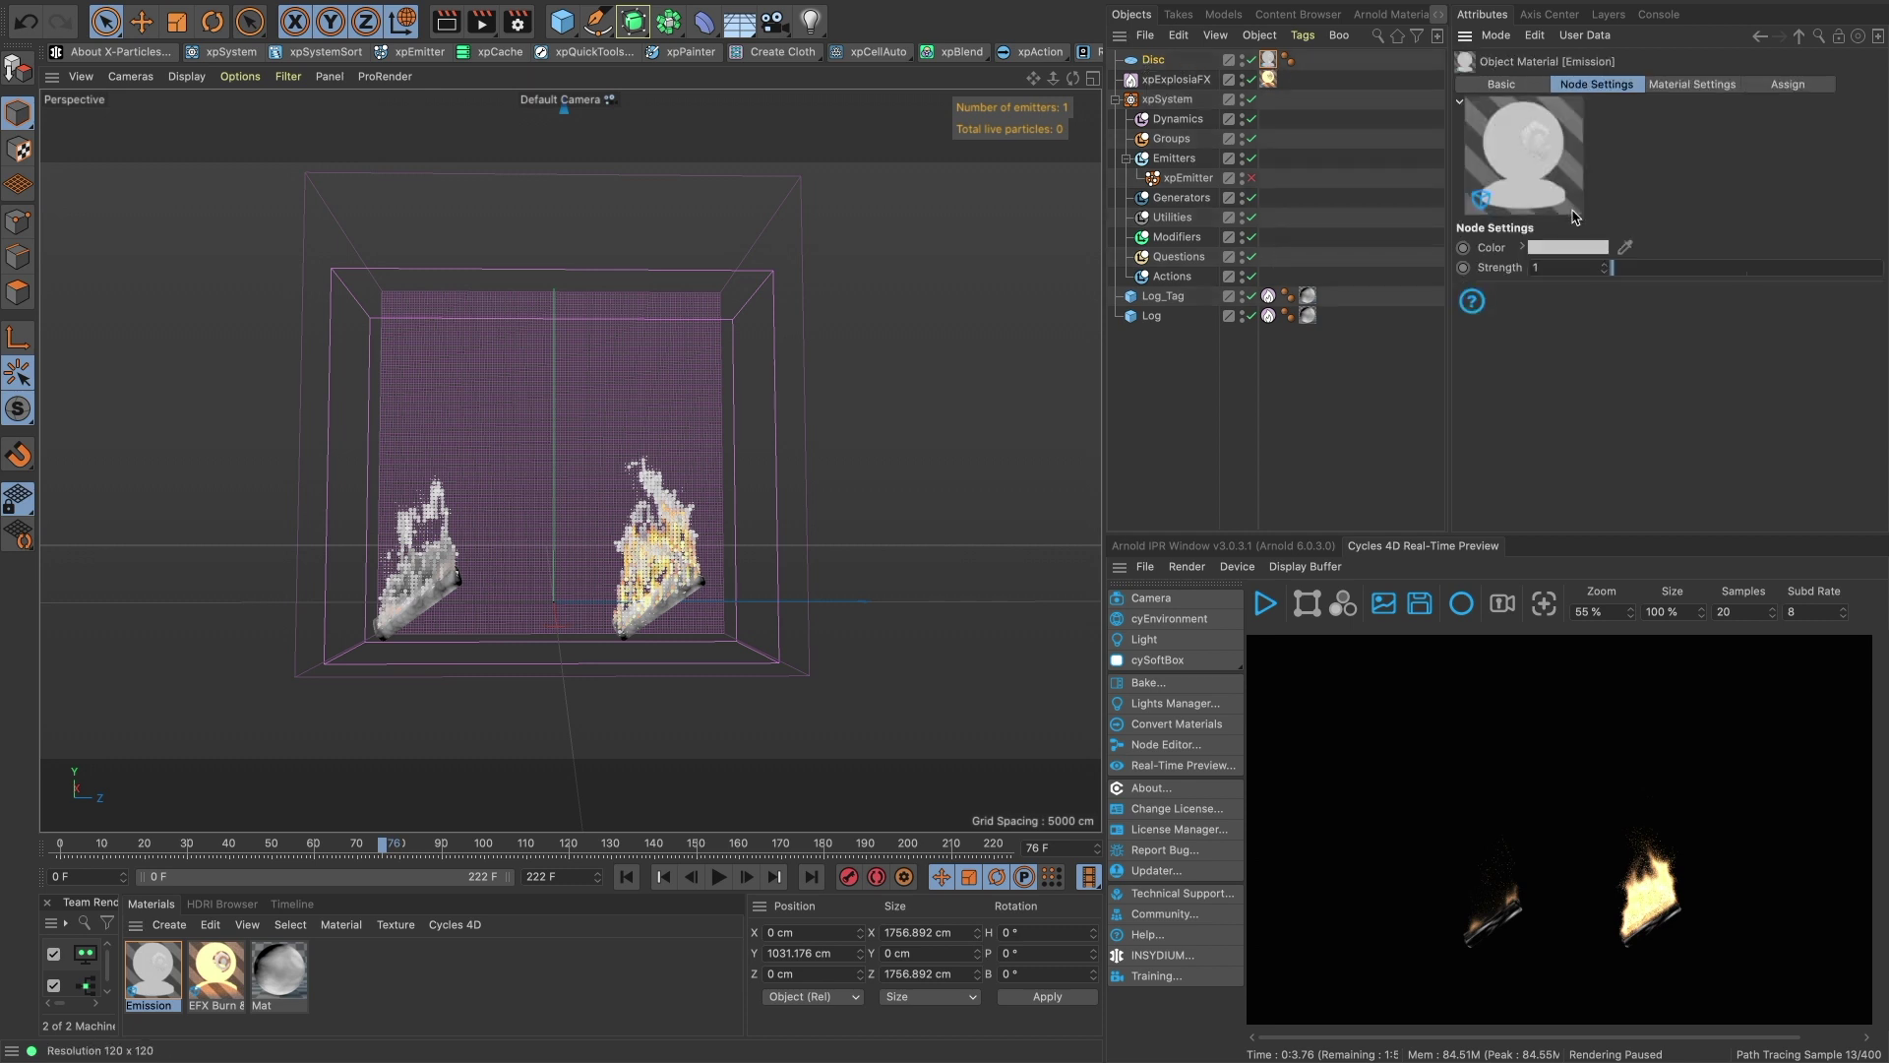
{"action": "type", "text": "10"}
{"action": "key", "text": "Return"}
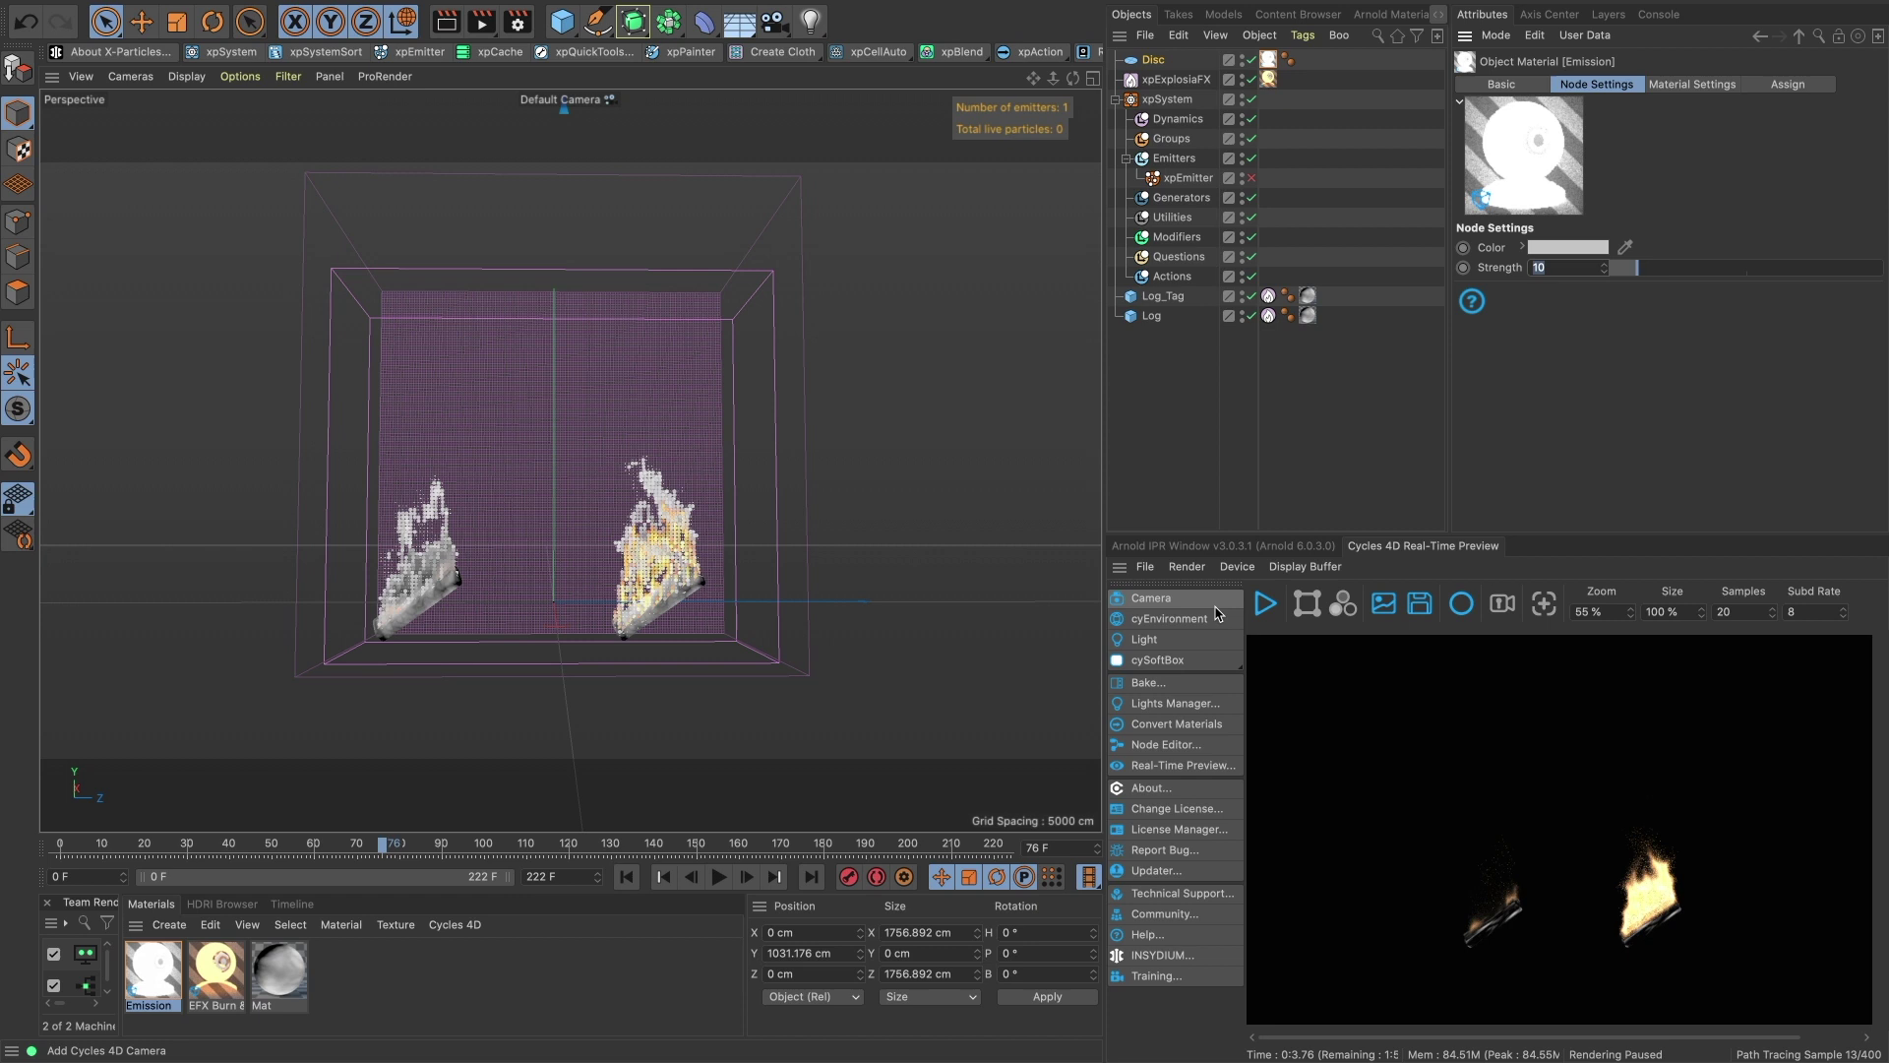
{"action": "left_click", "coordinate": [1265, 603]}
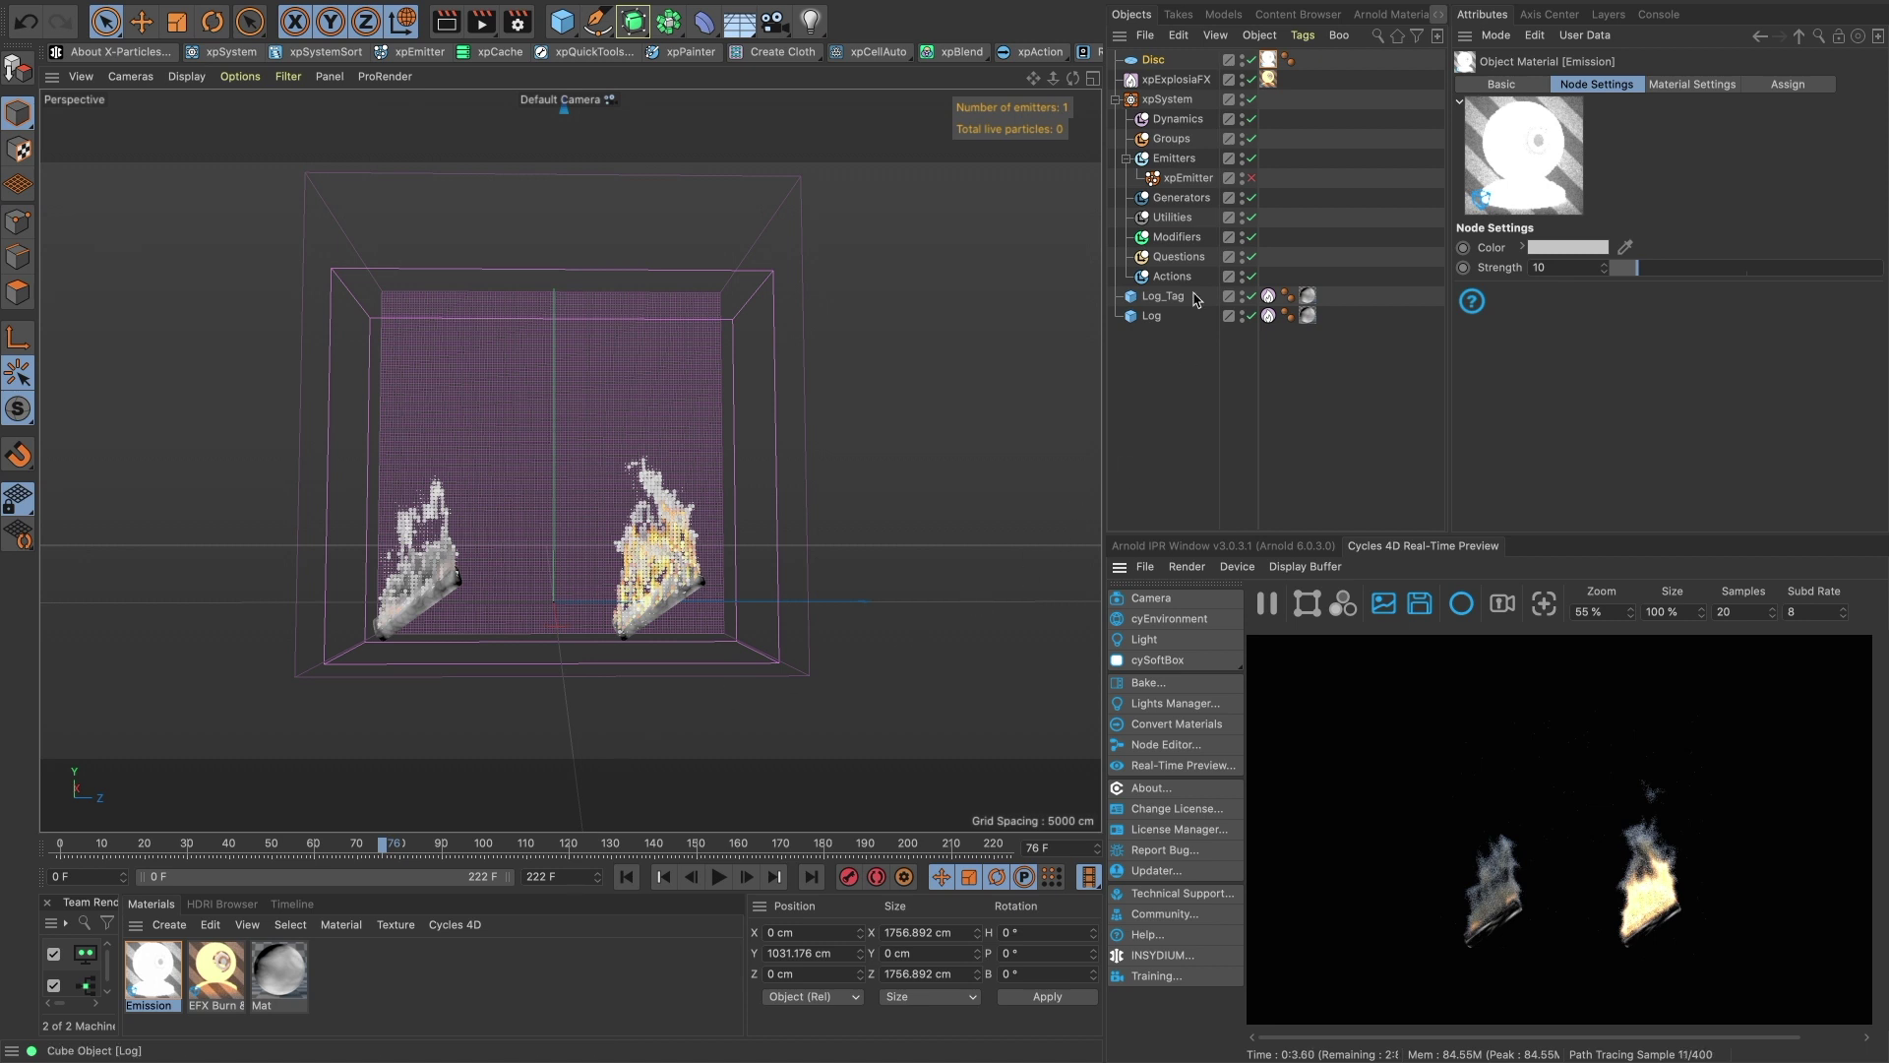
Inspect the ExplosiaFX source tags on the logs and the xpExplosiaFX simulation settings.
{"action": "left_click", "coordinate": [1272, 298]}
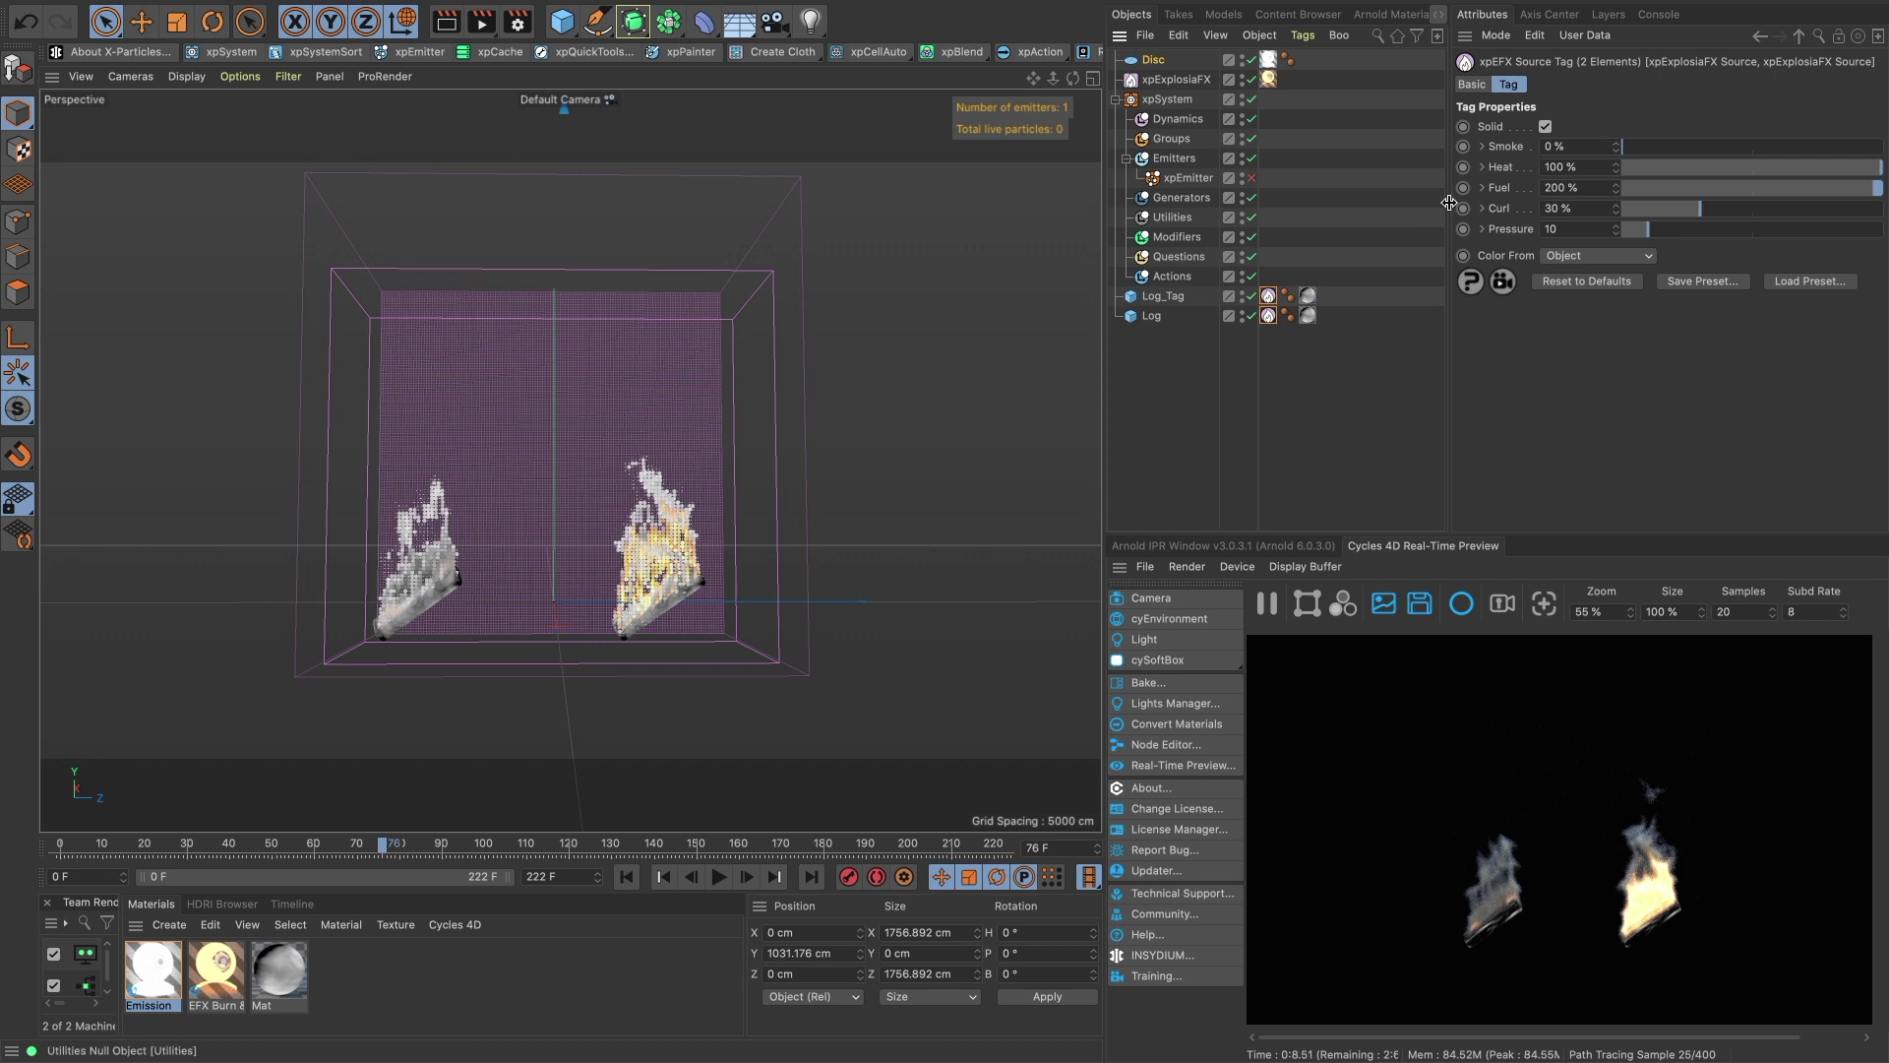
{"action": "left_click", "coordinate": [1270, 297]}
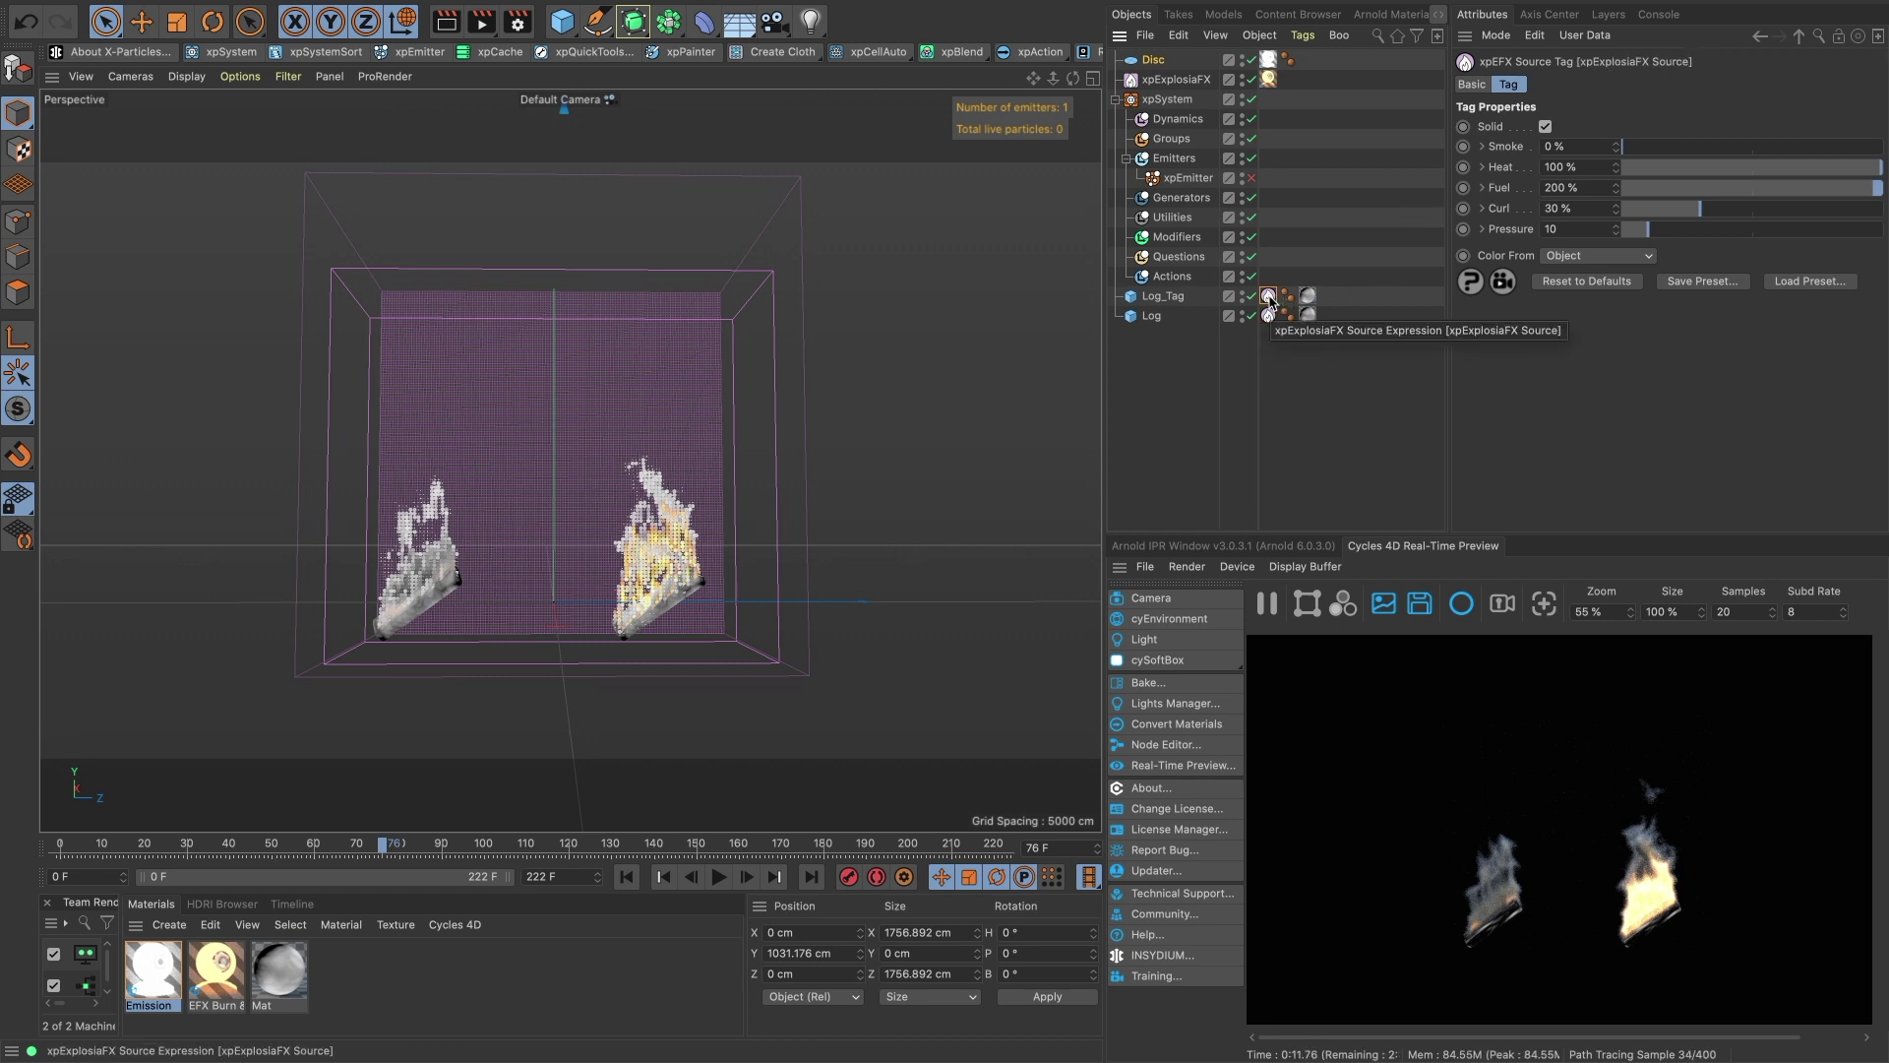
{"action": "left_click", "coordinate": [1188, 83]}
{"action": "scroll", "coordinate": [1502, 414], "scroll_direction": "down", "scroll_amount": 5}
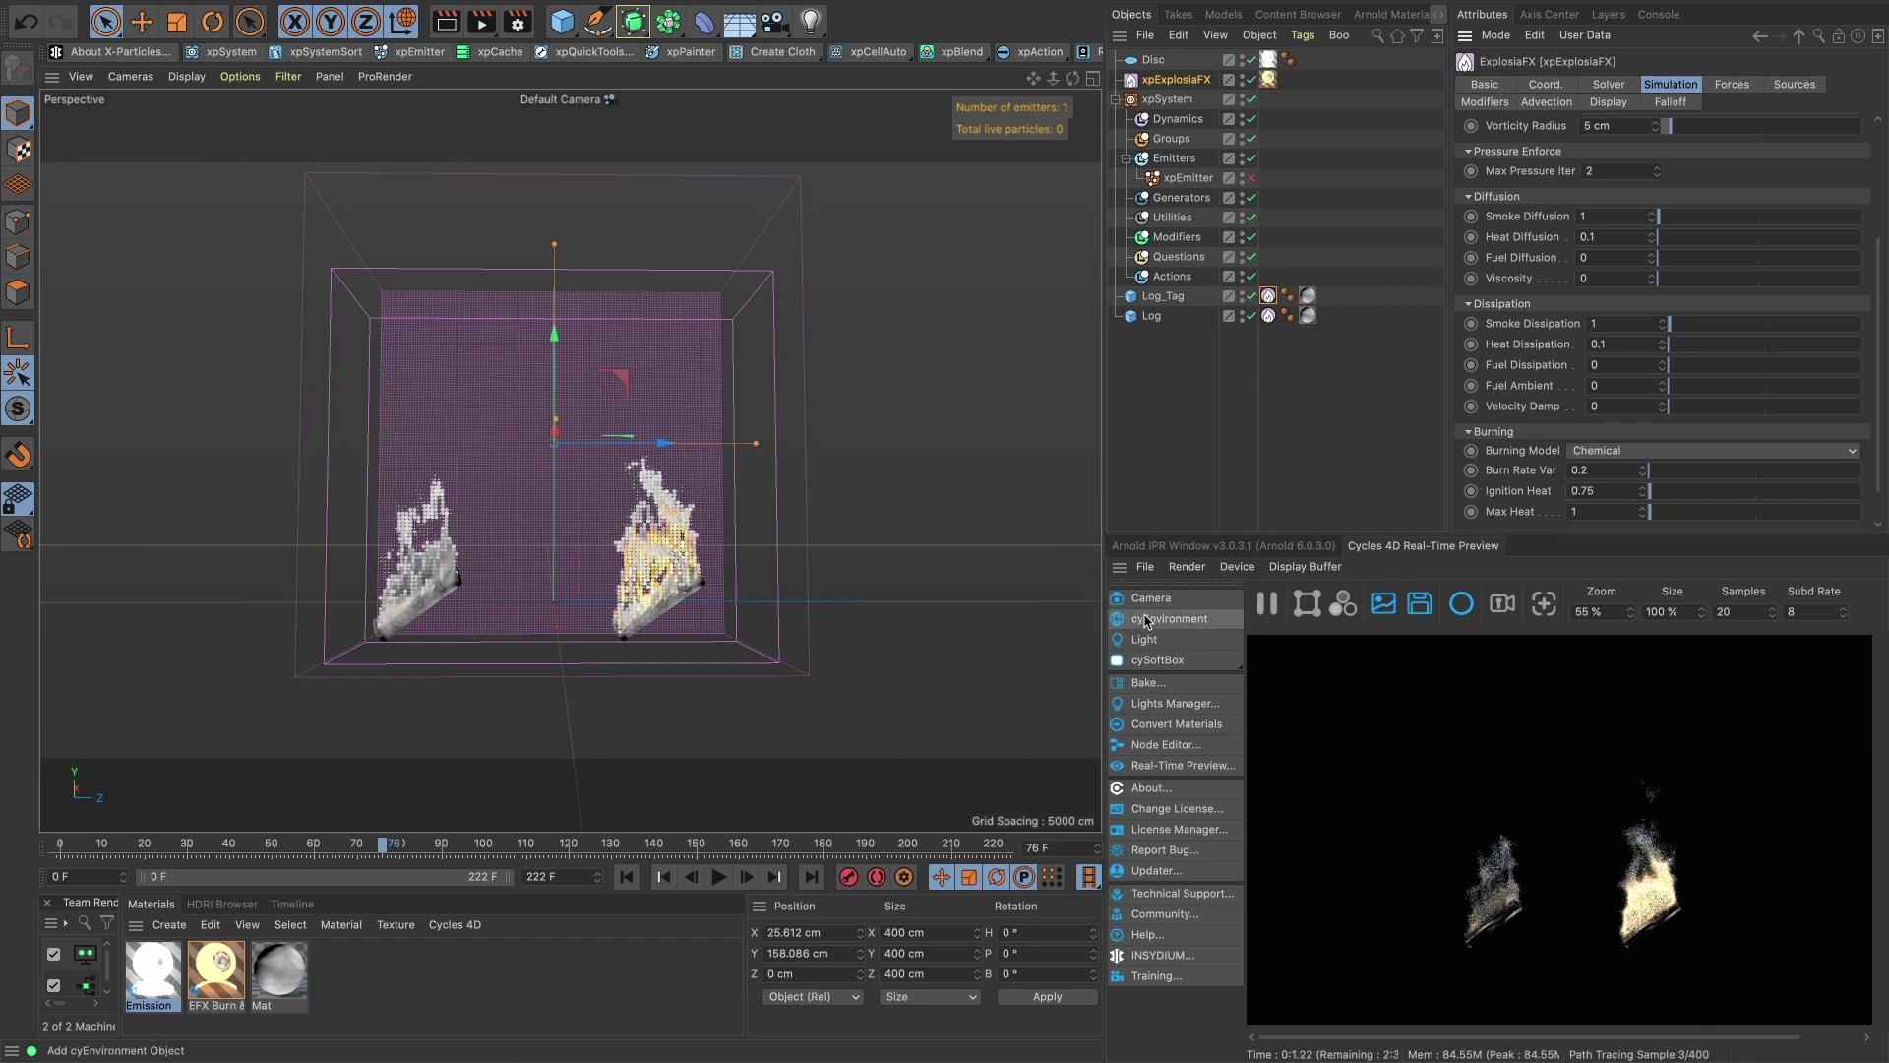
Pause the Cycles preview and replay the fire simulation from frame 0 to frame 96.
{"action": "left_click", "coordinate": [1266, 604]}
{"action": "left_click", "coordinate": [663, 877]}
{"action": "left_click", "coordinate": [718, 877]}
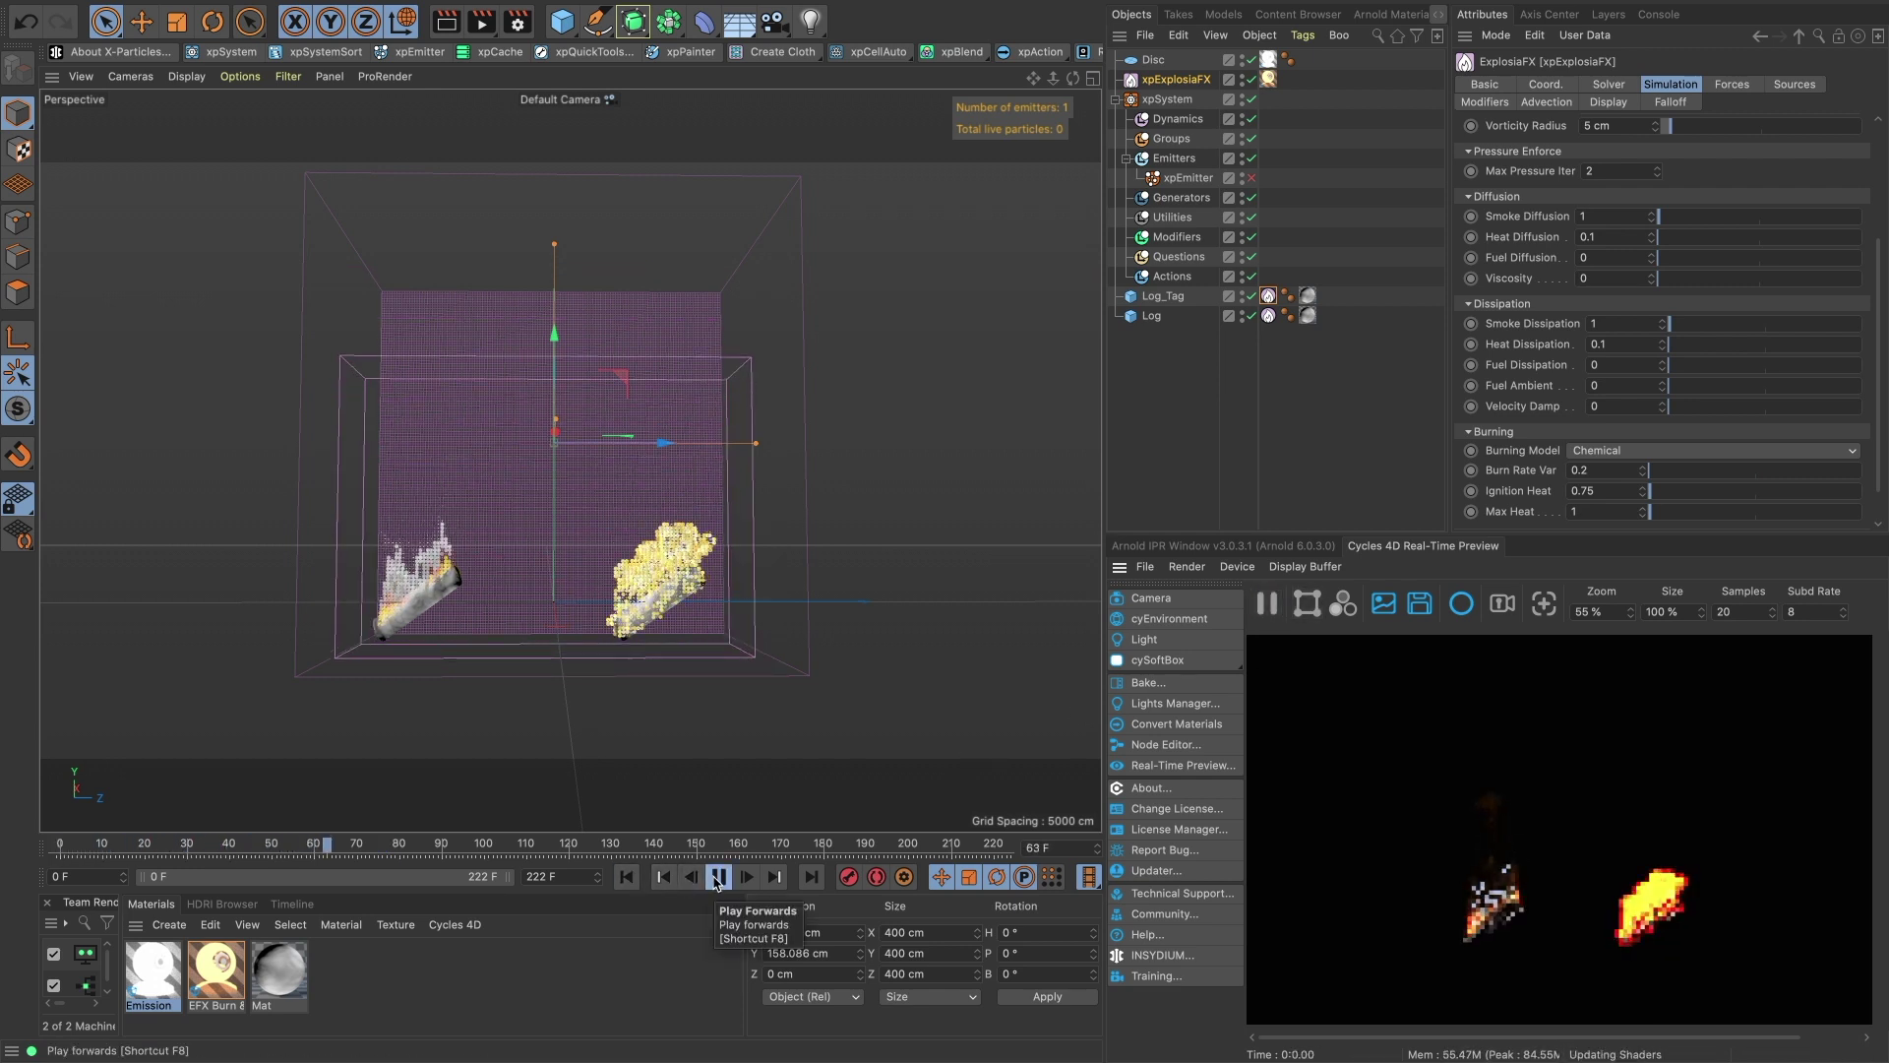
{"action": "left_click", "coordinate": [717, 879]}
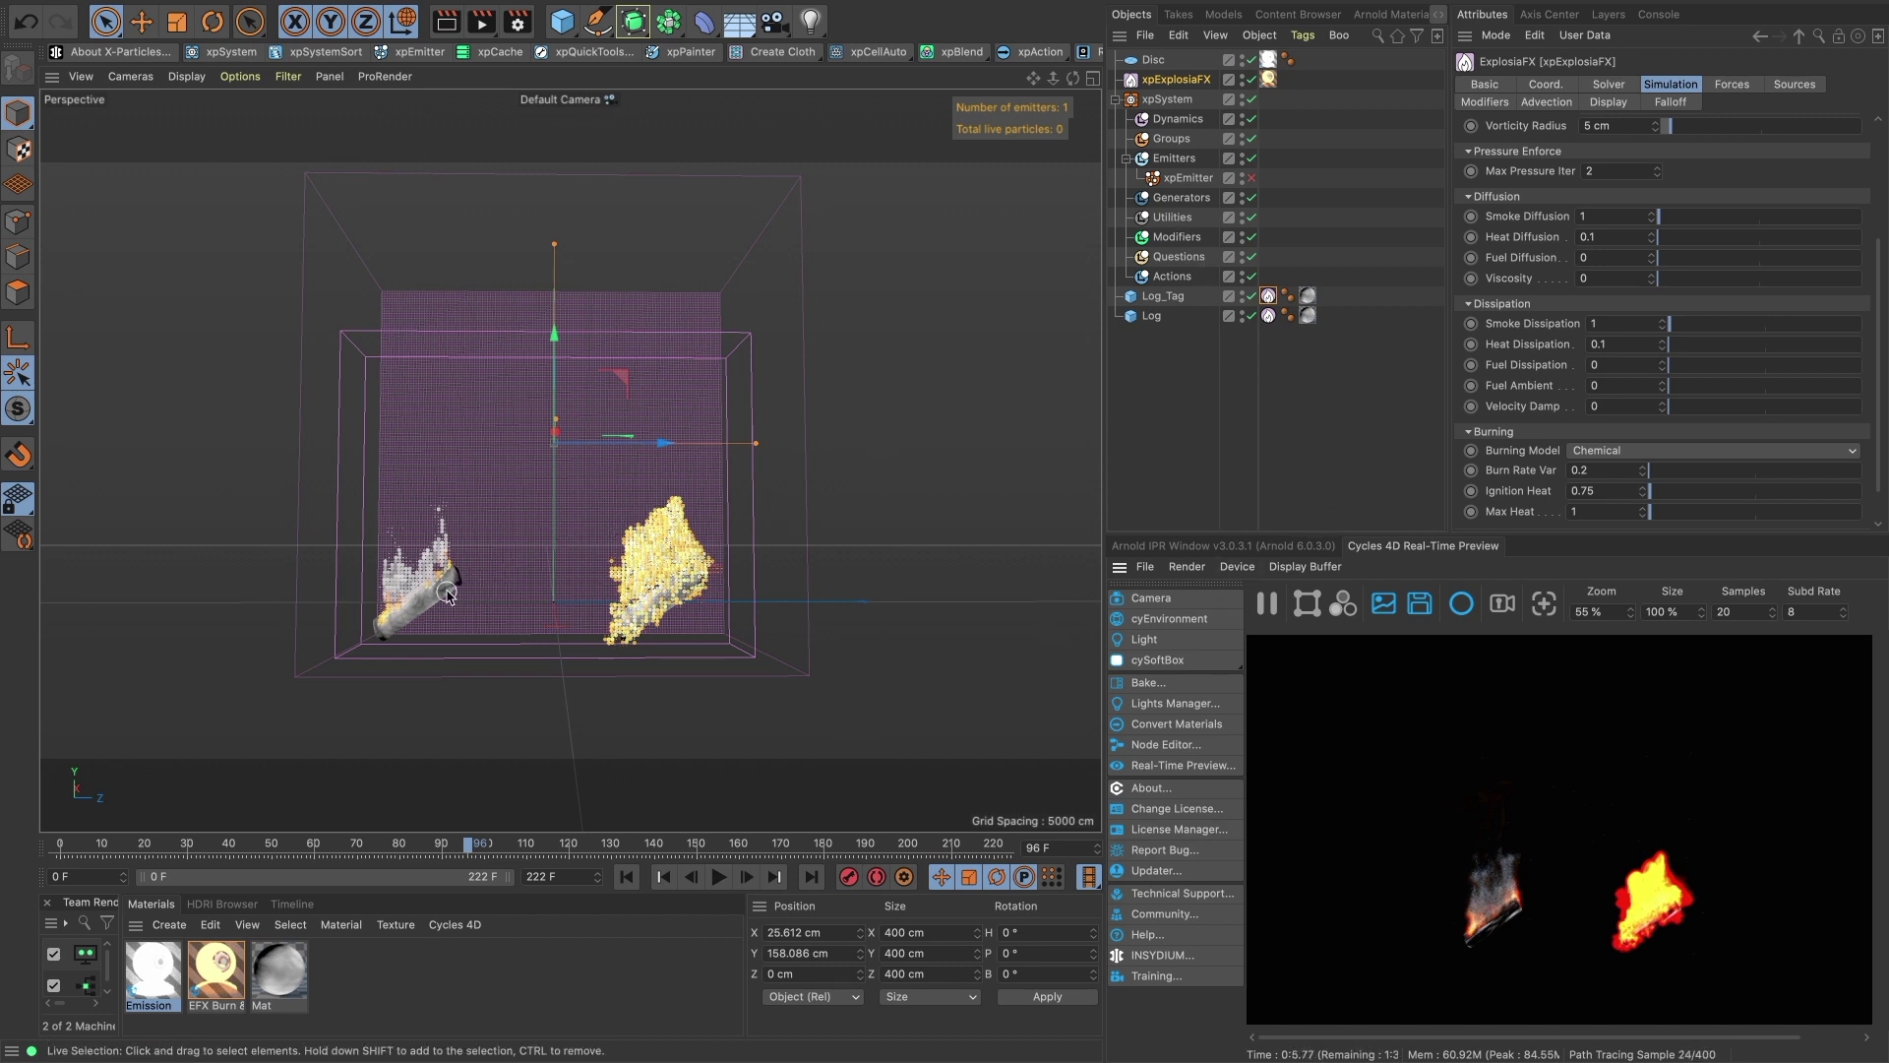
Edit Mat's luminance noise shader to Low Clip 7 %, Brightness 10 %, Contrast 43 %.
{"action": "left_click", "coordinate": [284, 947]}
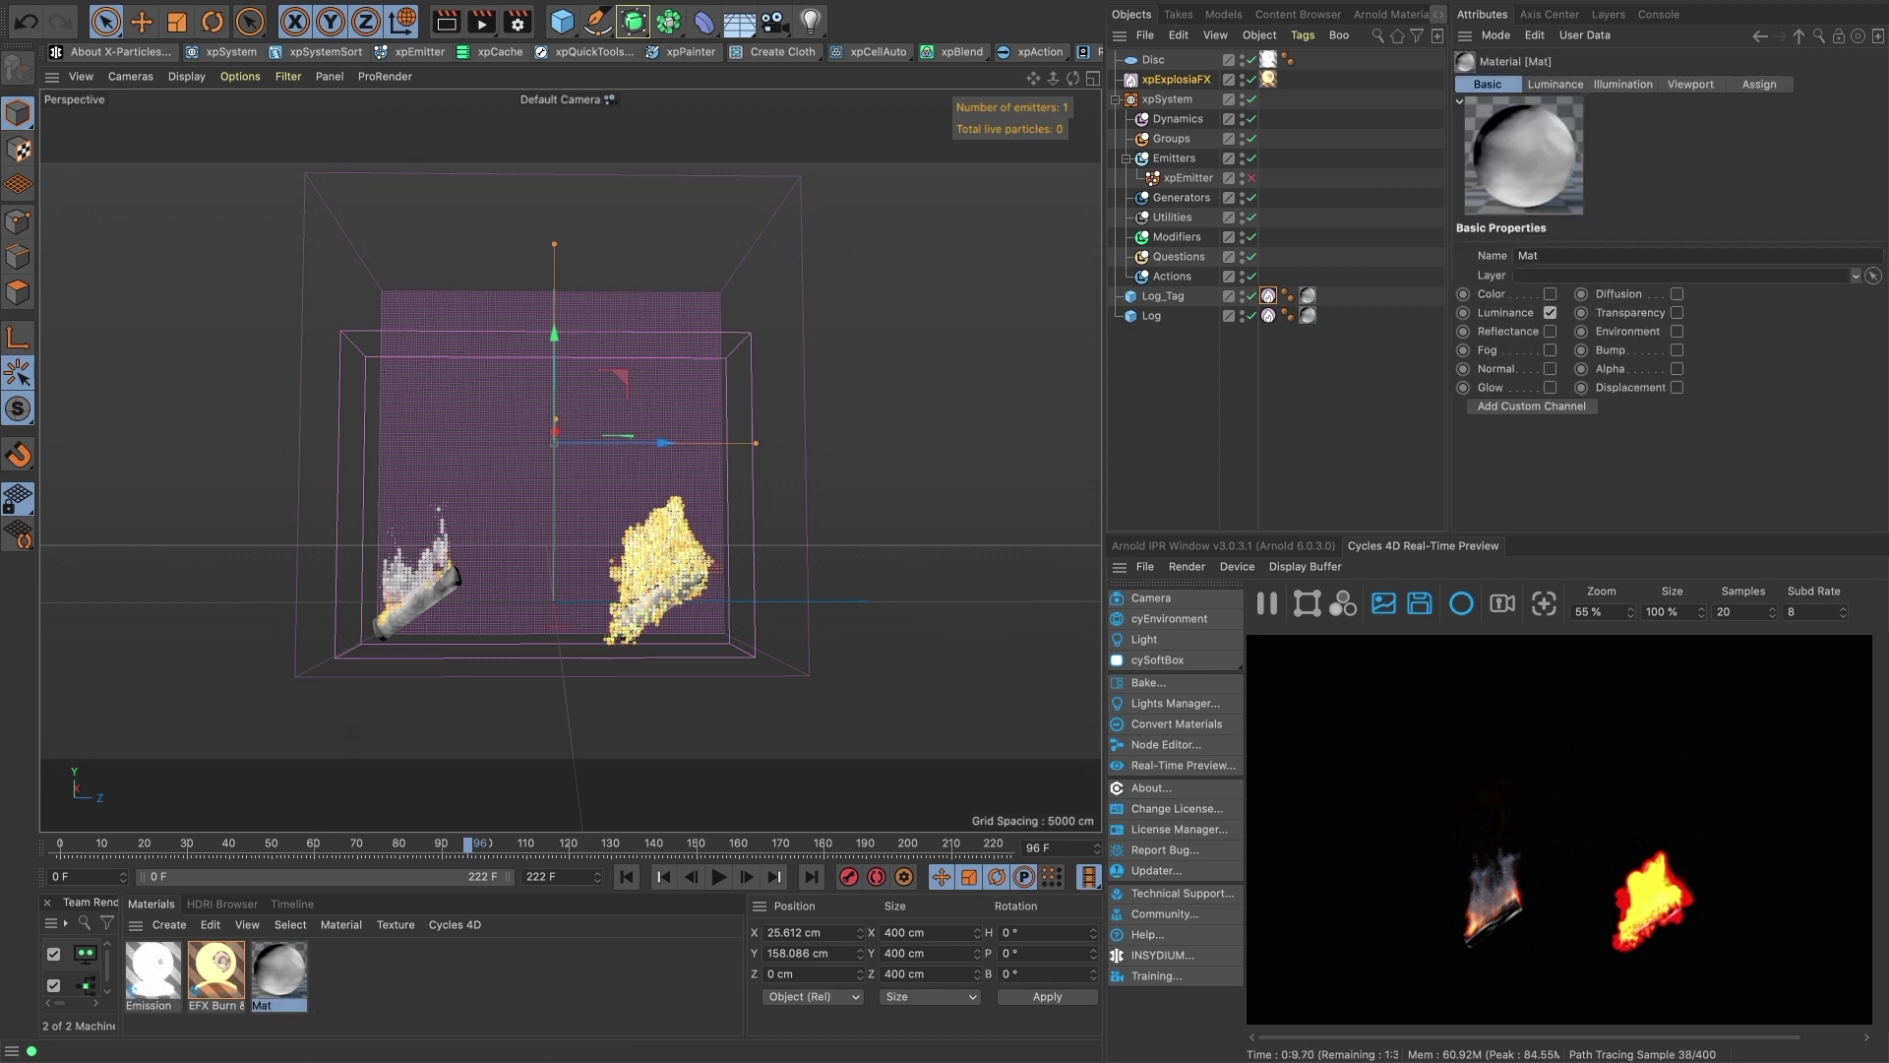
{"action": "double_click", "coordinate": [280, 969]}
{"action": "left_click", "coordinate": [1141, 483]}
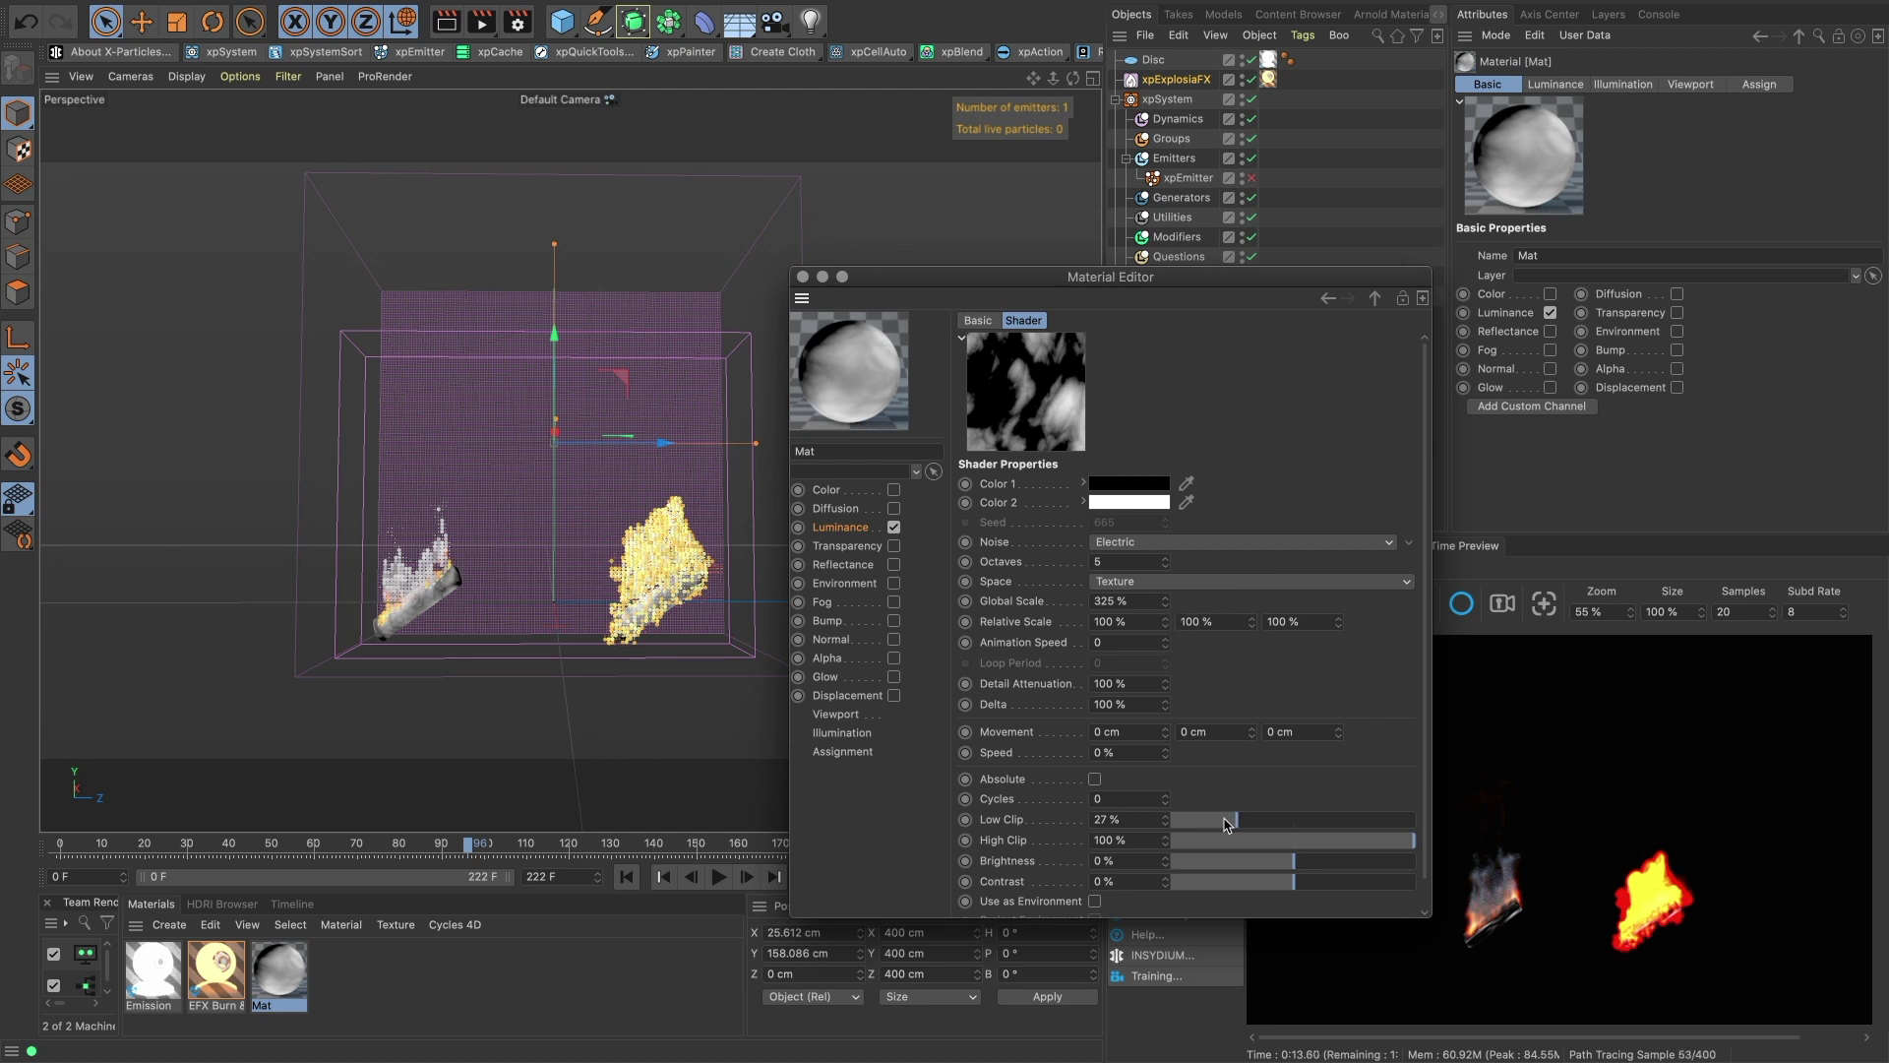
{"action": "left_click_drag", "start_coordinate": [1225, 825], "coordinate": [1188, 822]}
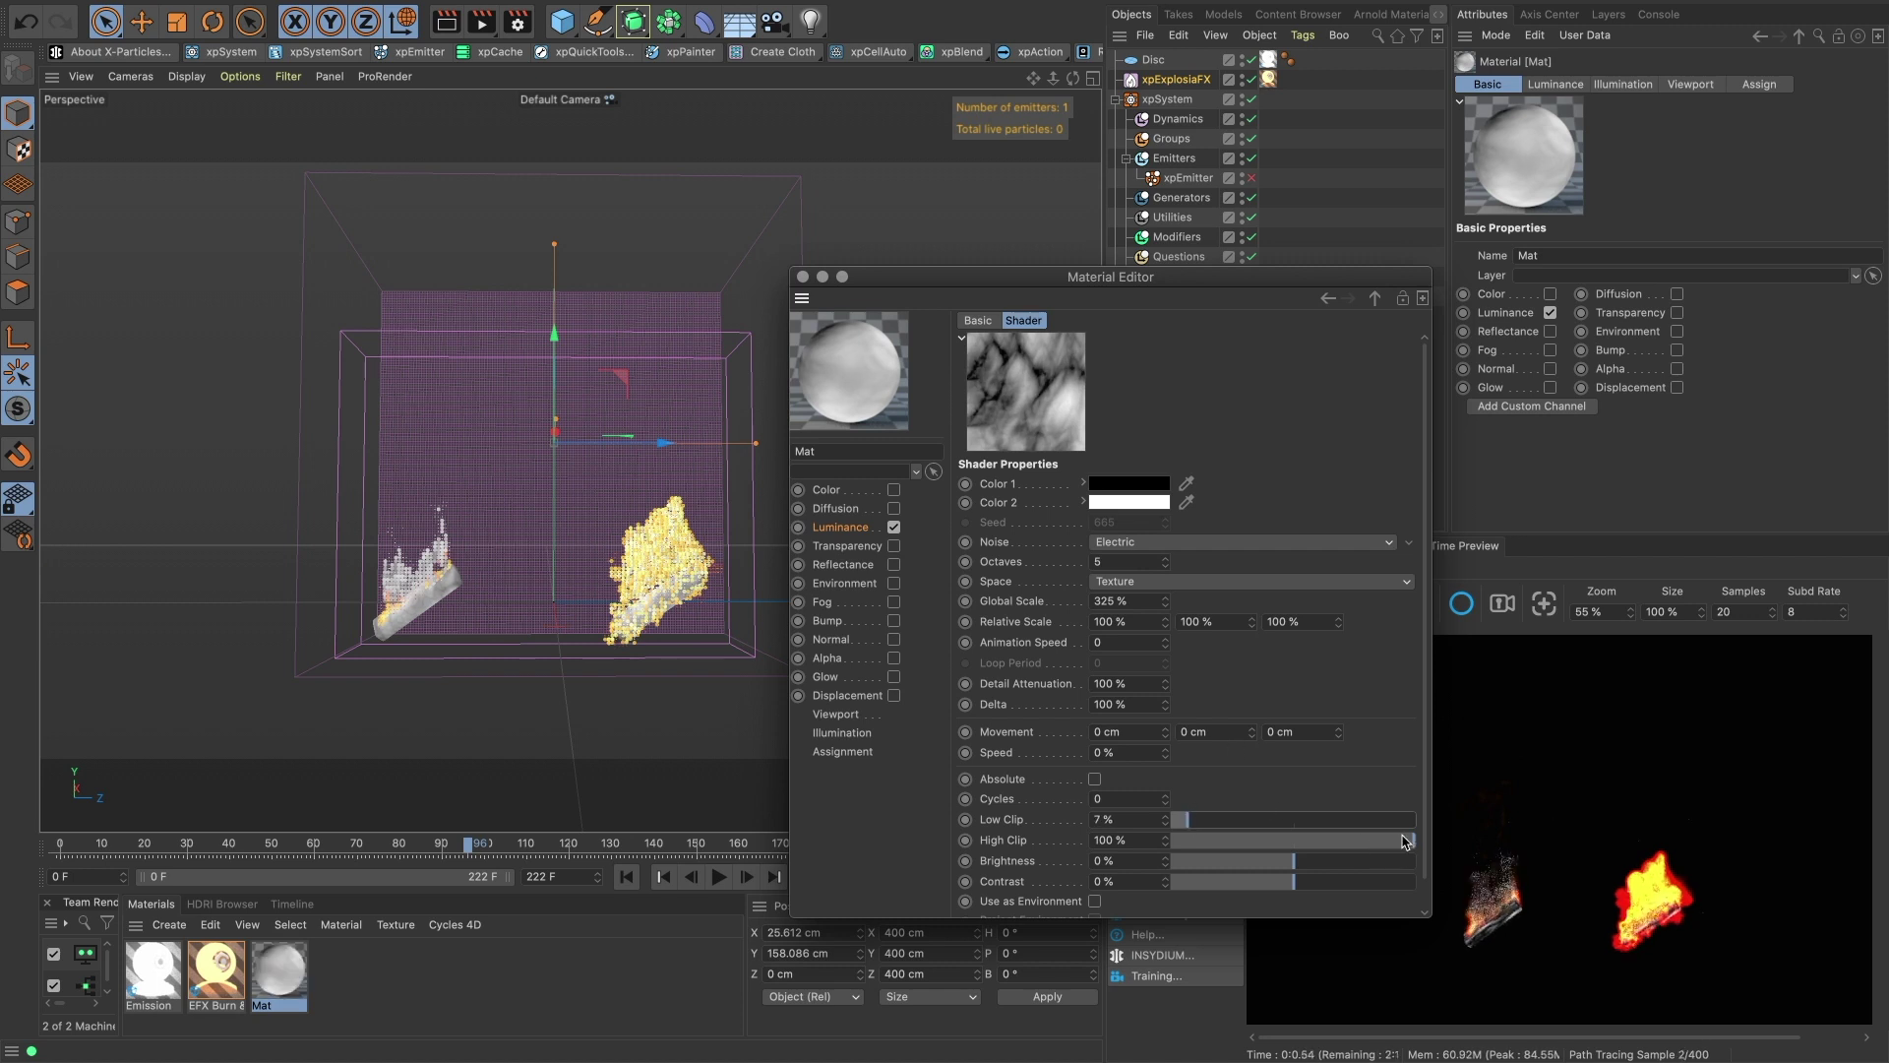
{"action": "left_click", "coordinate": [1320, 863]}
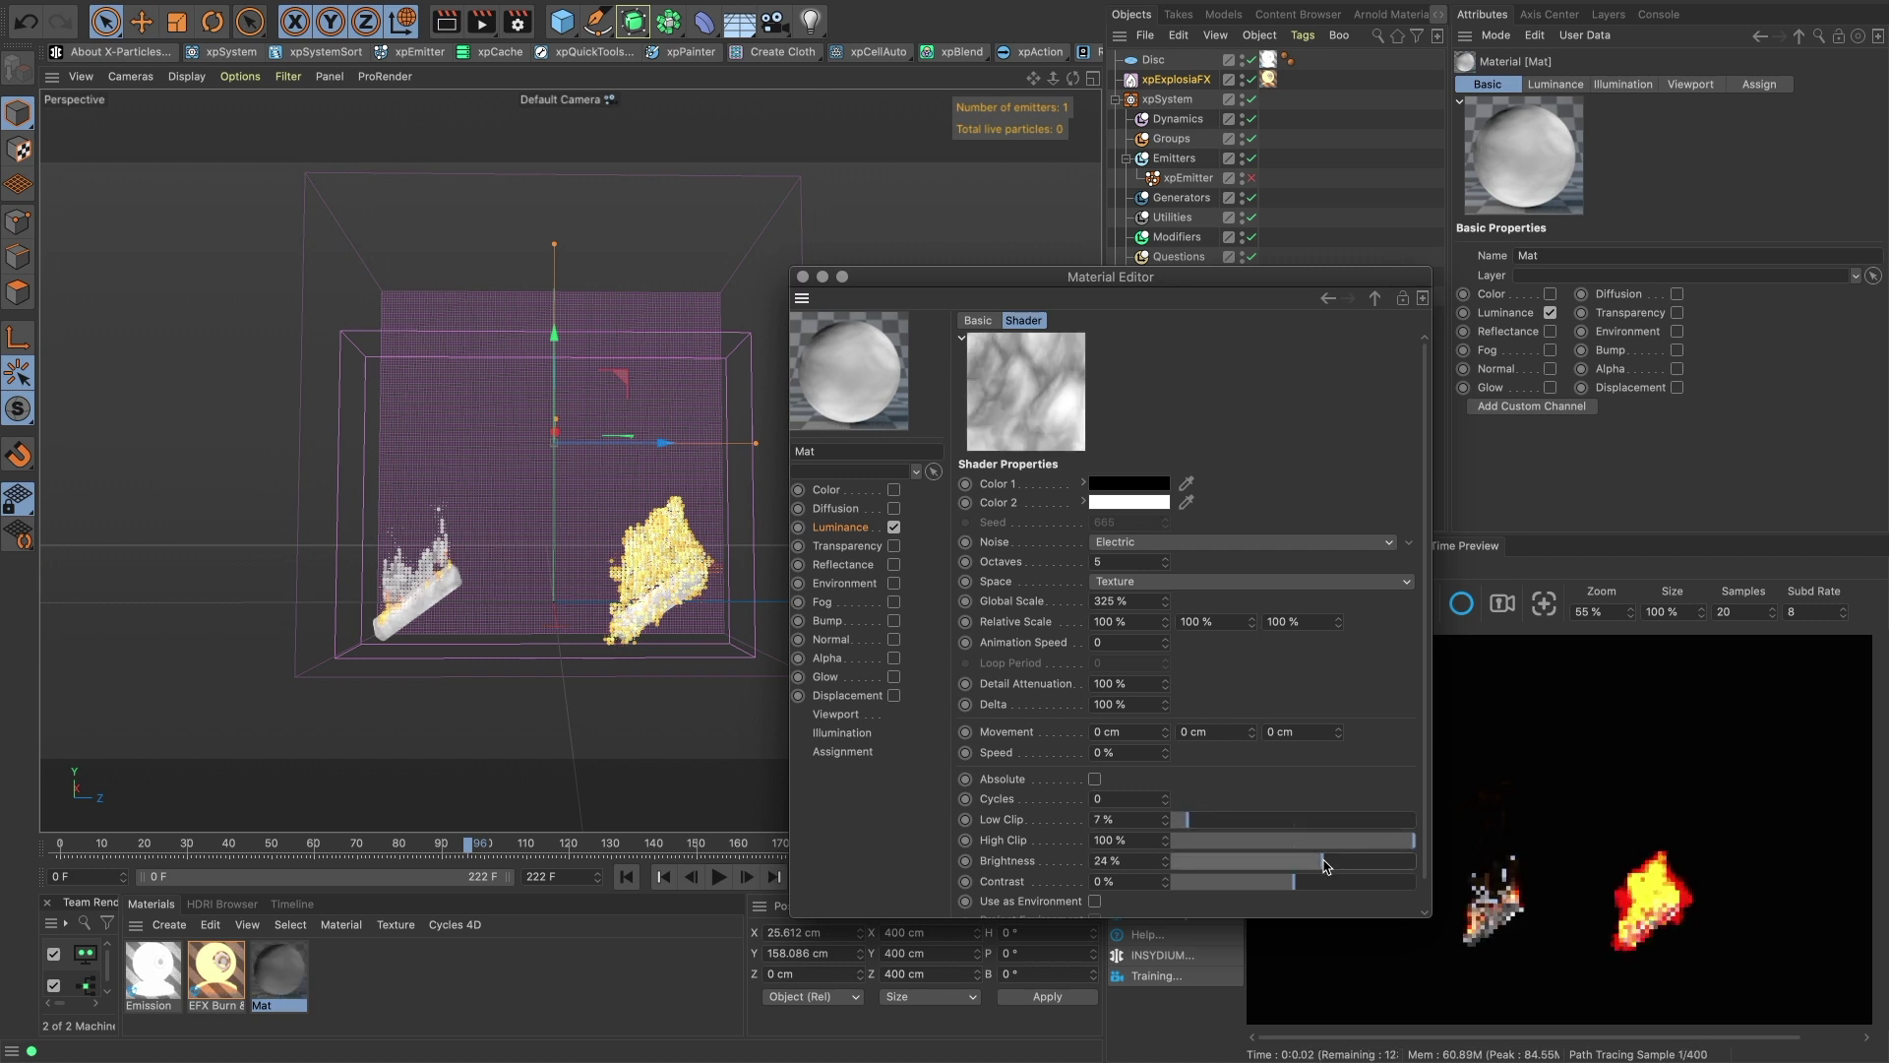
{"action": "mouse_move", "coordinate": [1320, 863]}
{"action": "left_mouse_down"}
{"action": "mouse_move", "coordinate": [1315, 882]}
{"action": "mouse_move", "coordinate": [1345, 882]}
{"action": "left_mouse_up"}
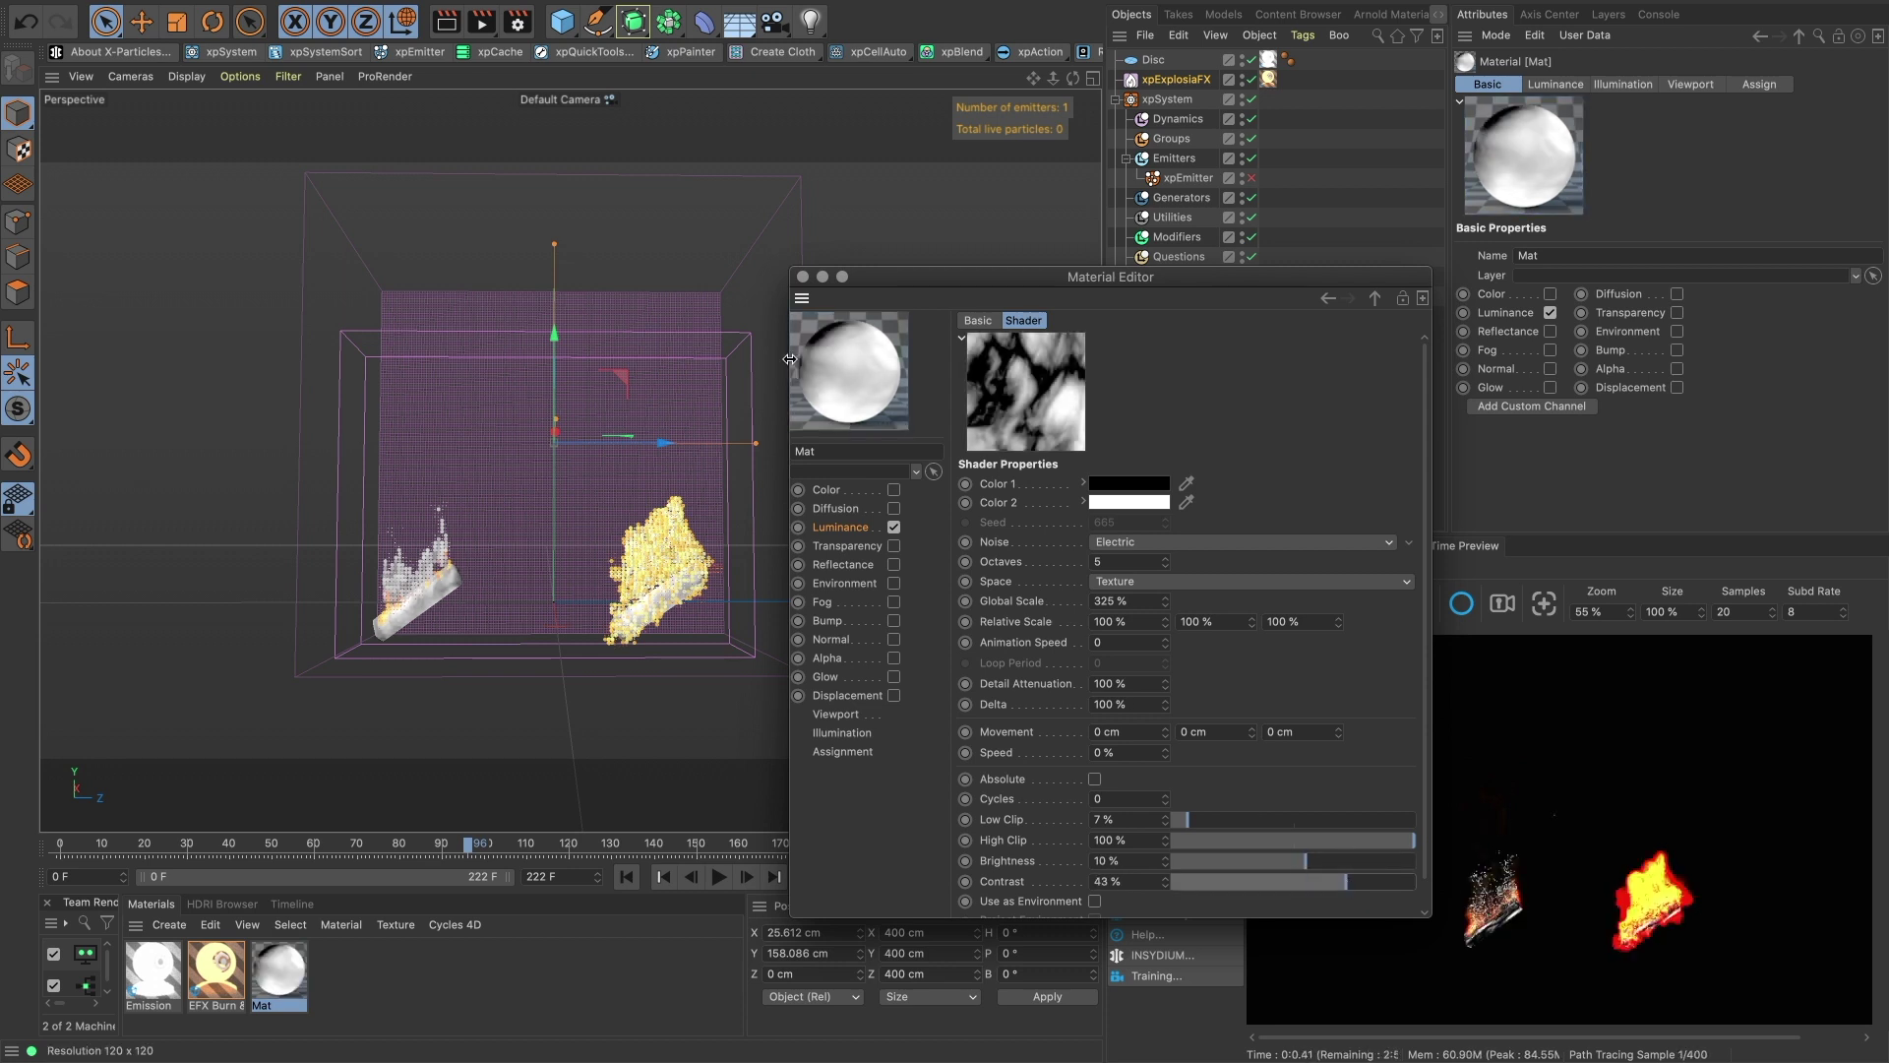
{"action": "left_click", "coordinate": [803, 277]}
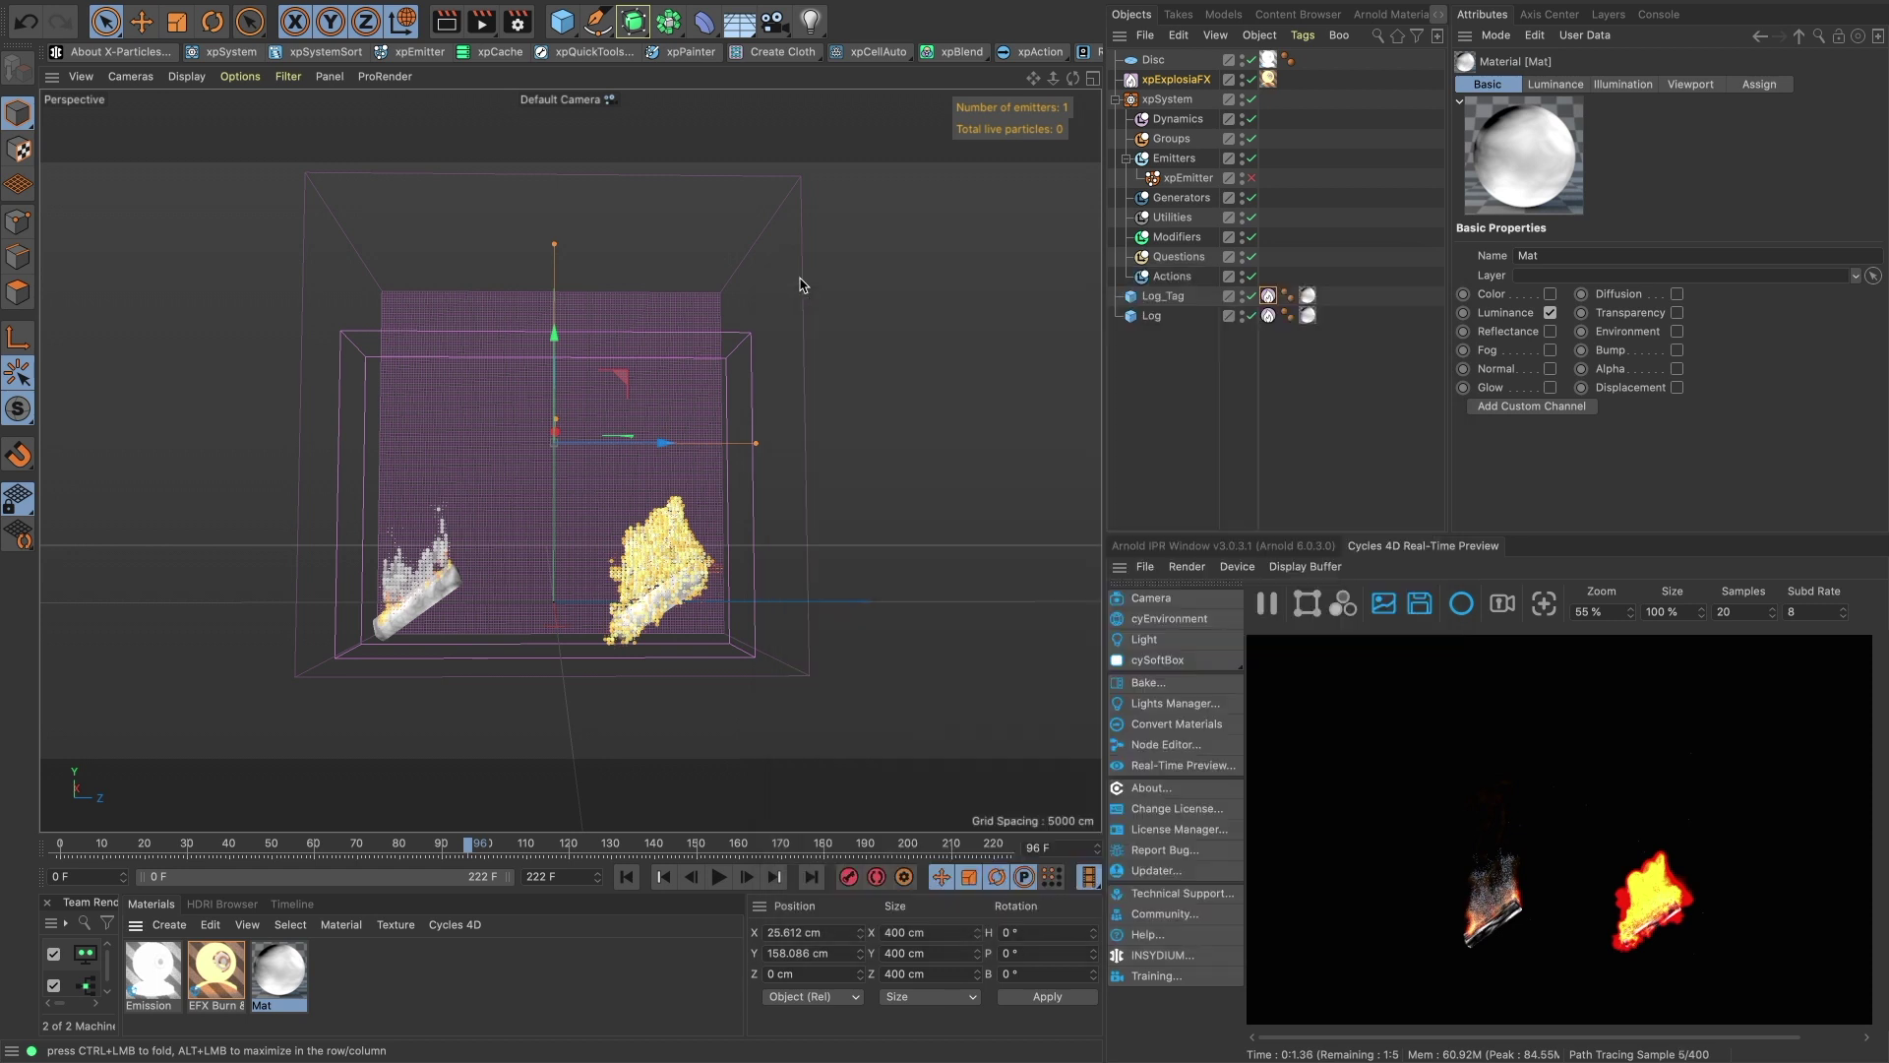
Pause the preview and replay the simulation from frame 0 to frame 87.
{"action": "left_click", "coordinate": [1267, 603]}
{"action": "left_click", "coordinate": [628, 876]}
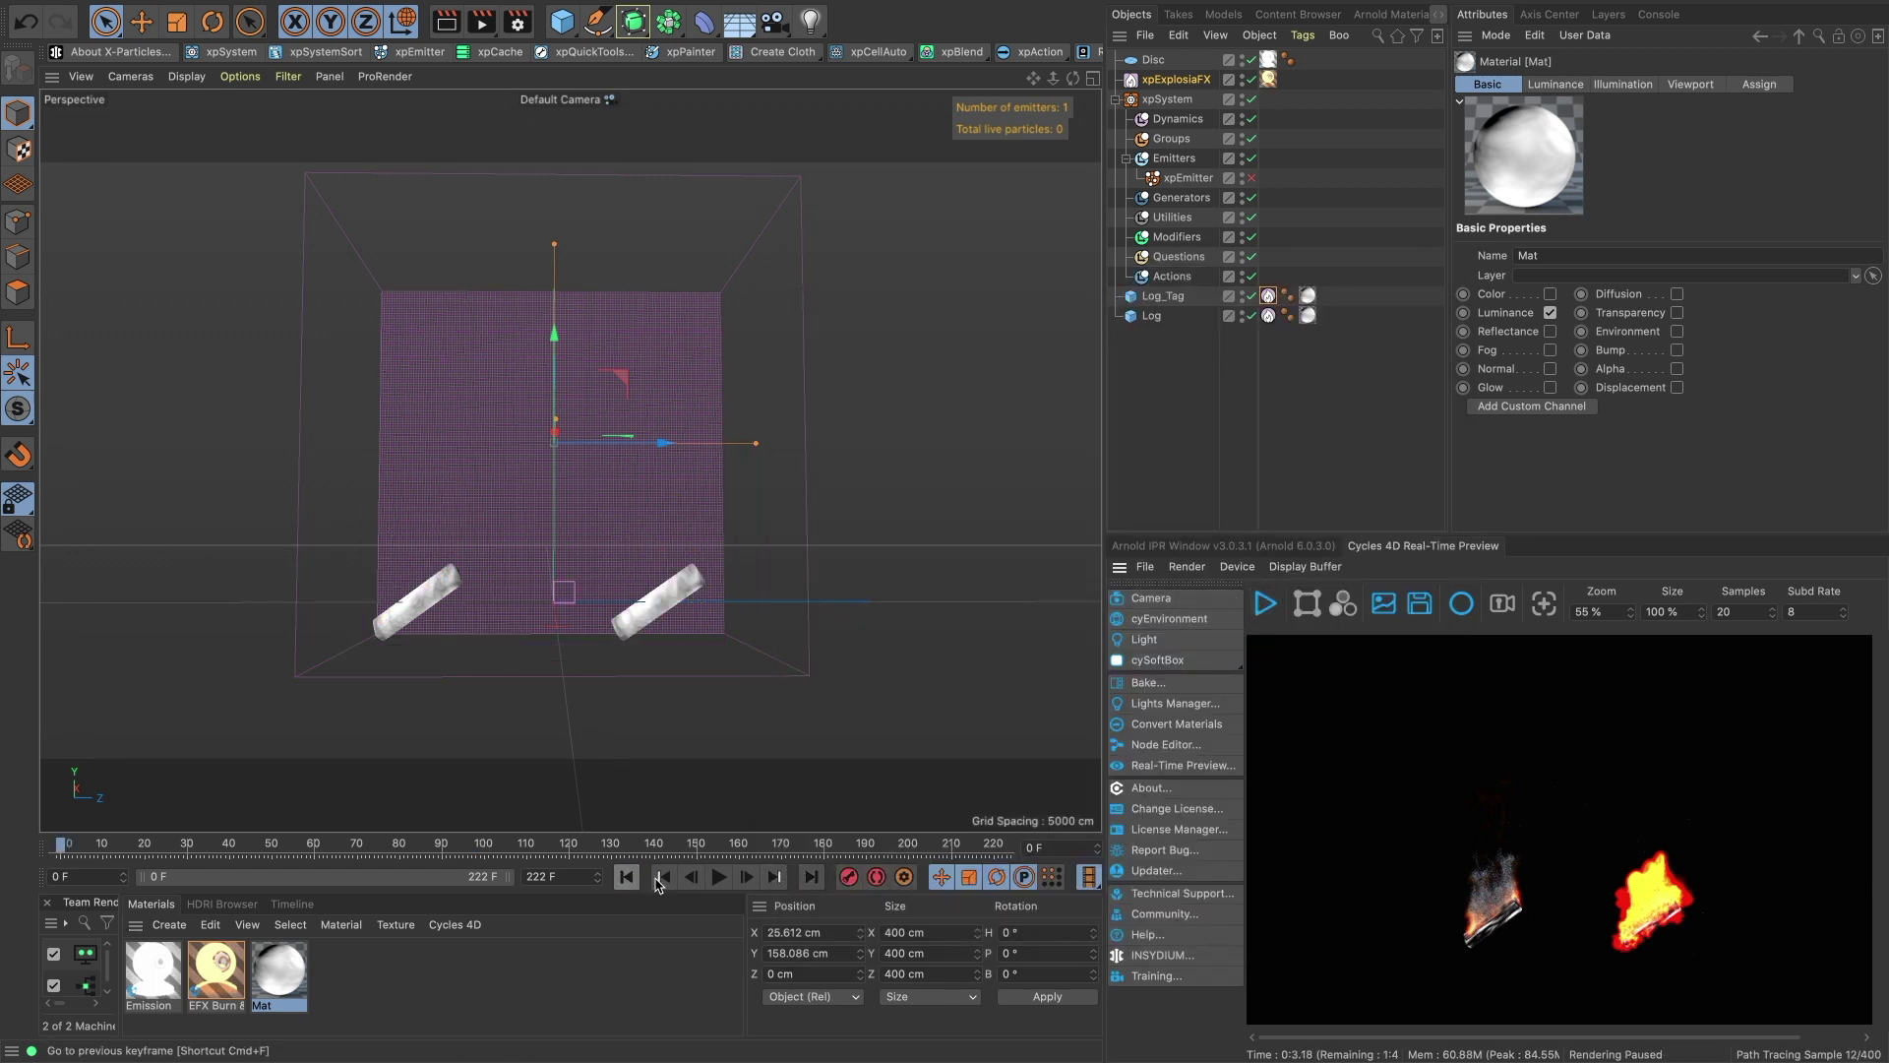
{"action": "left_click", "coordinate": [718, 877]}
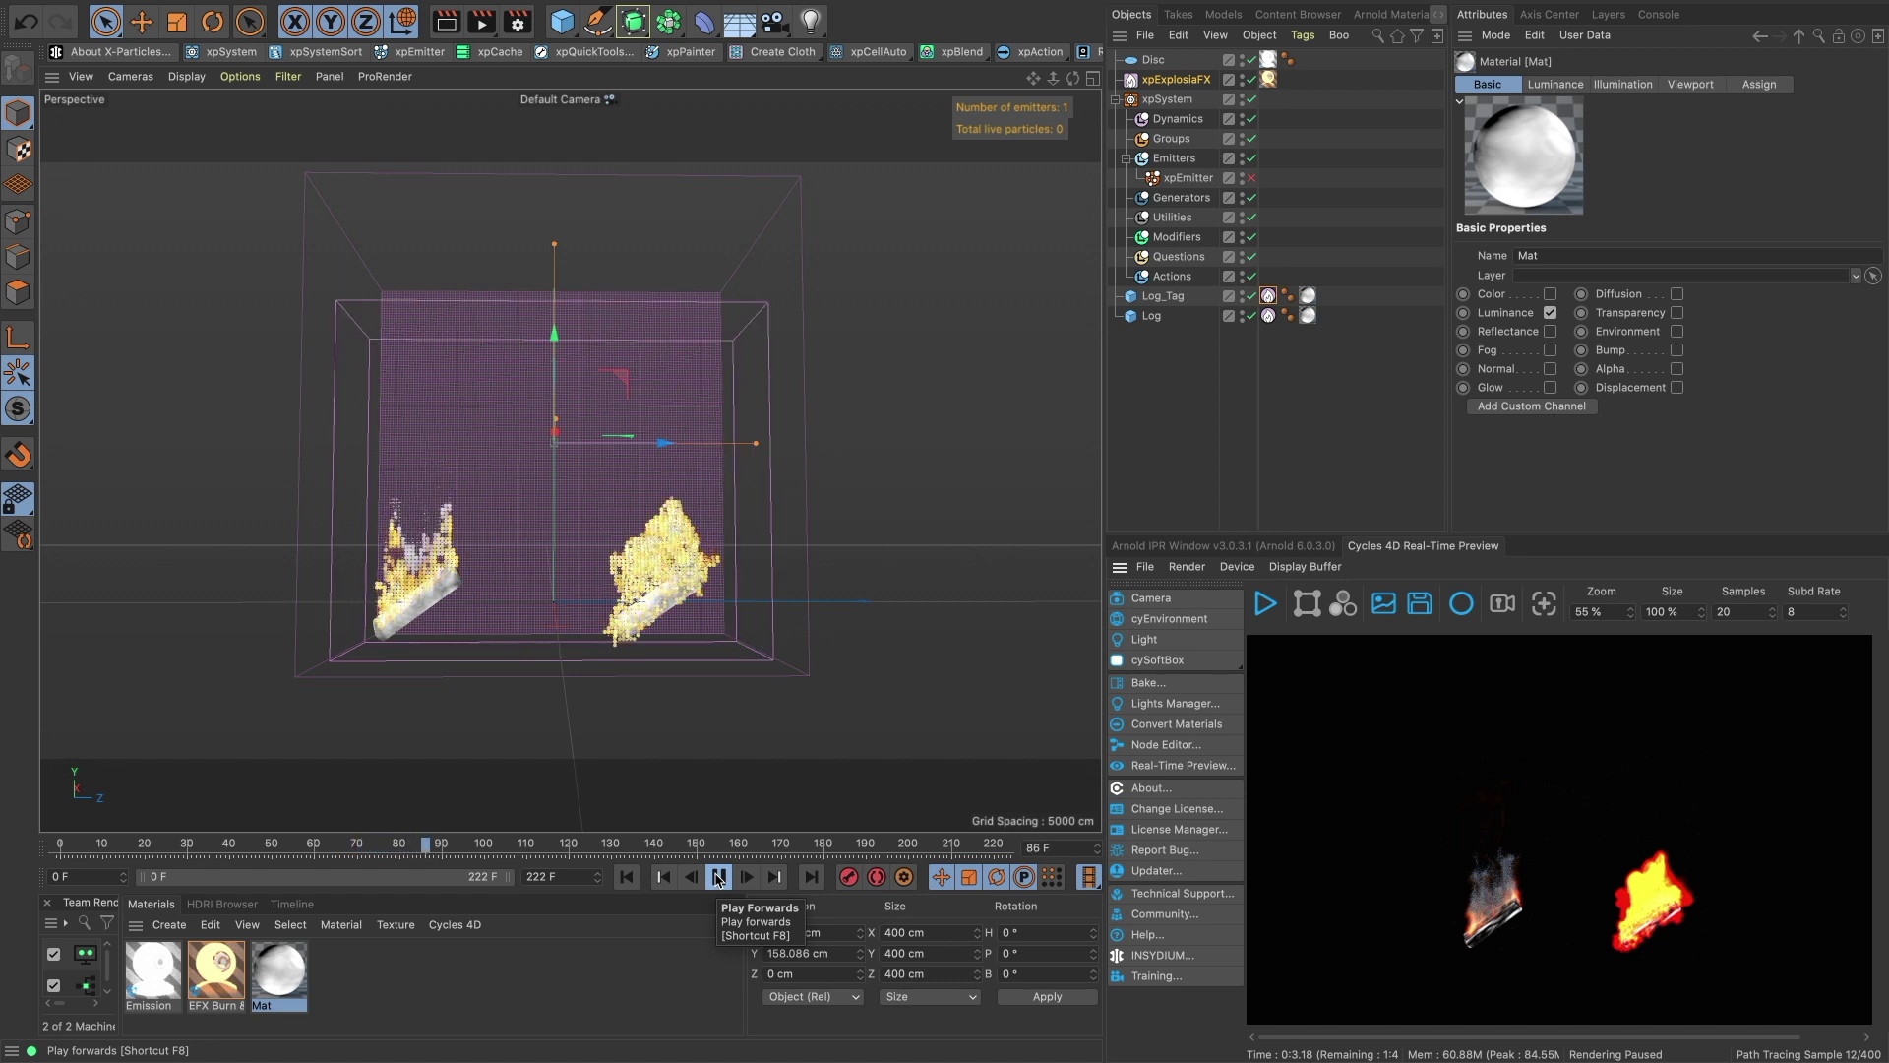
{"action": "left_click", "coordinate": [718, 877]}
Render the smoke in the Cycles 4D preview, check its render options, then pause it.
{"action": "left_click", "coordinate": [1264, 606]}
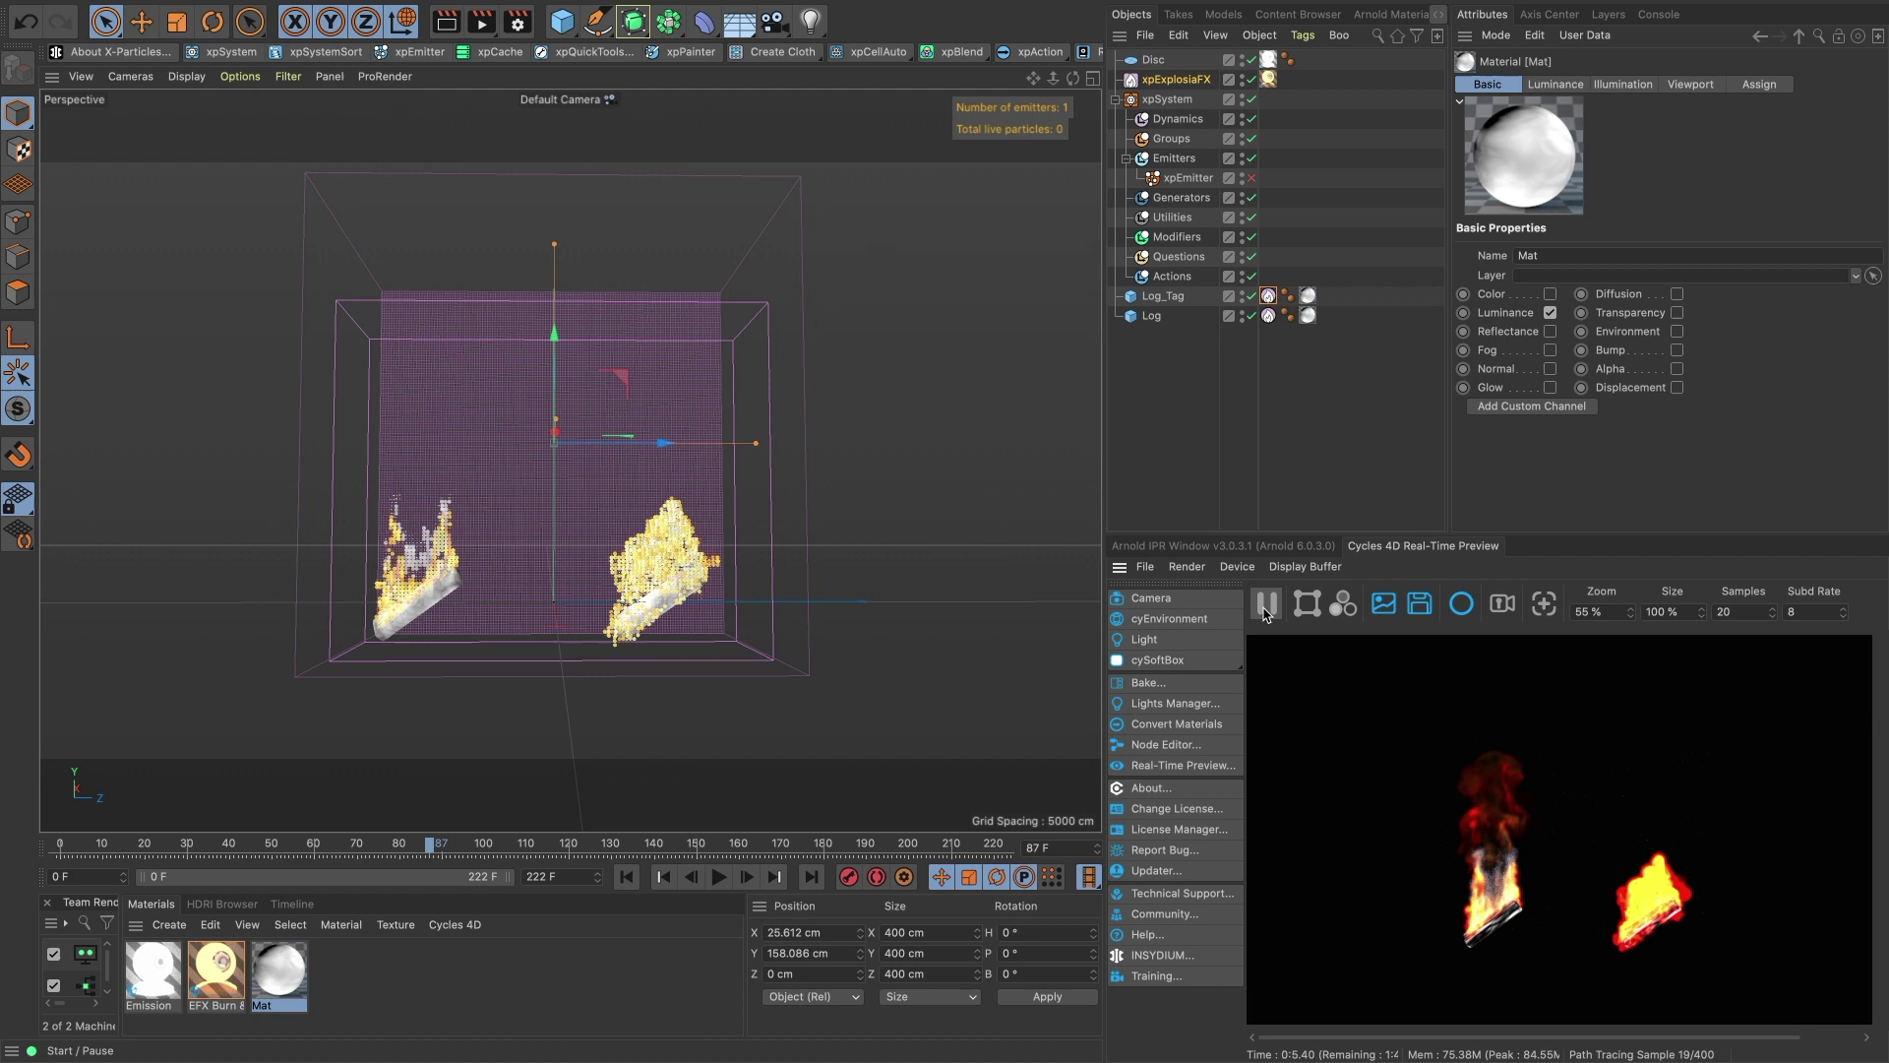
{"action": "left_click", "coordinate": [1189, 566]}
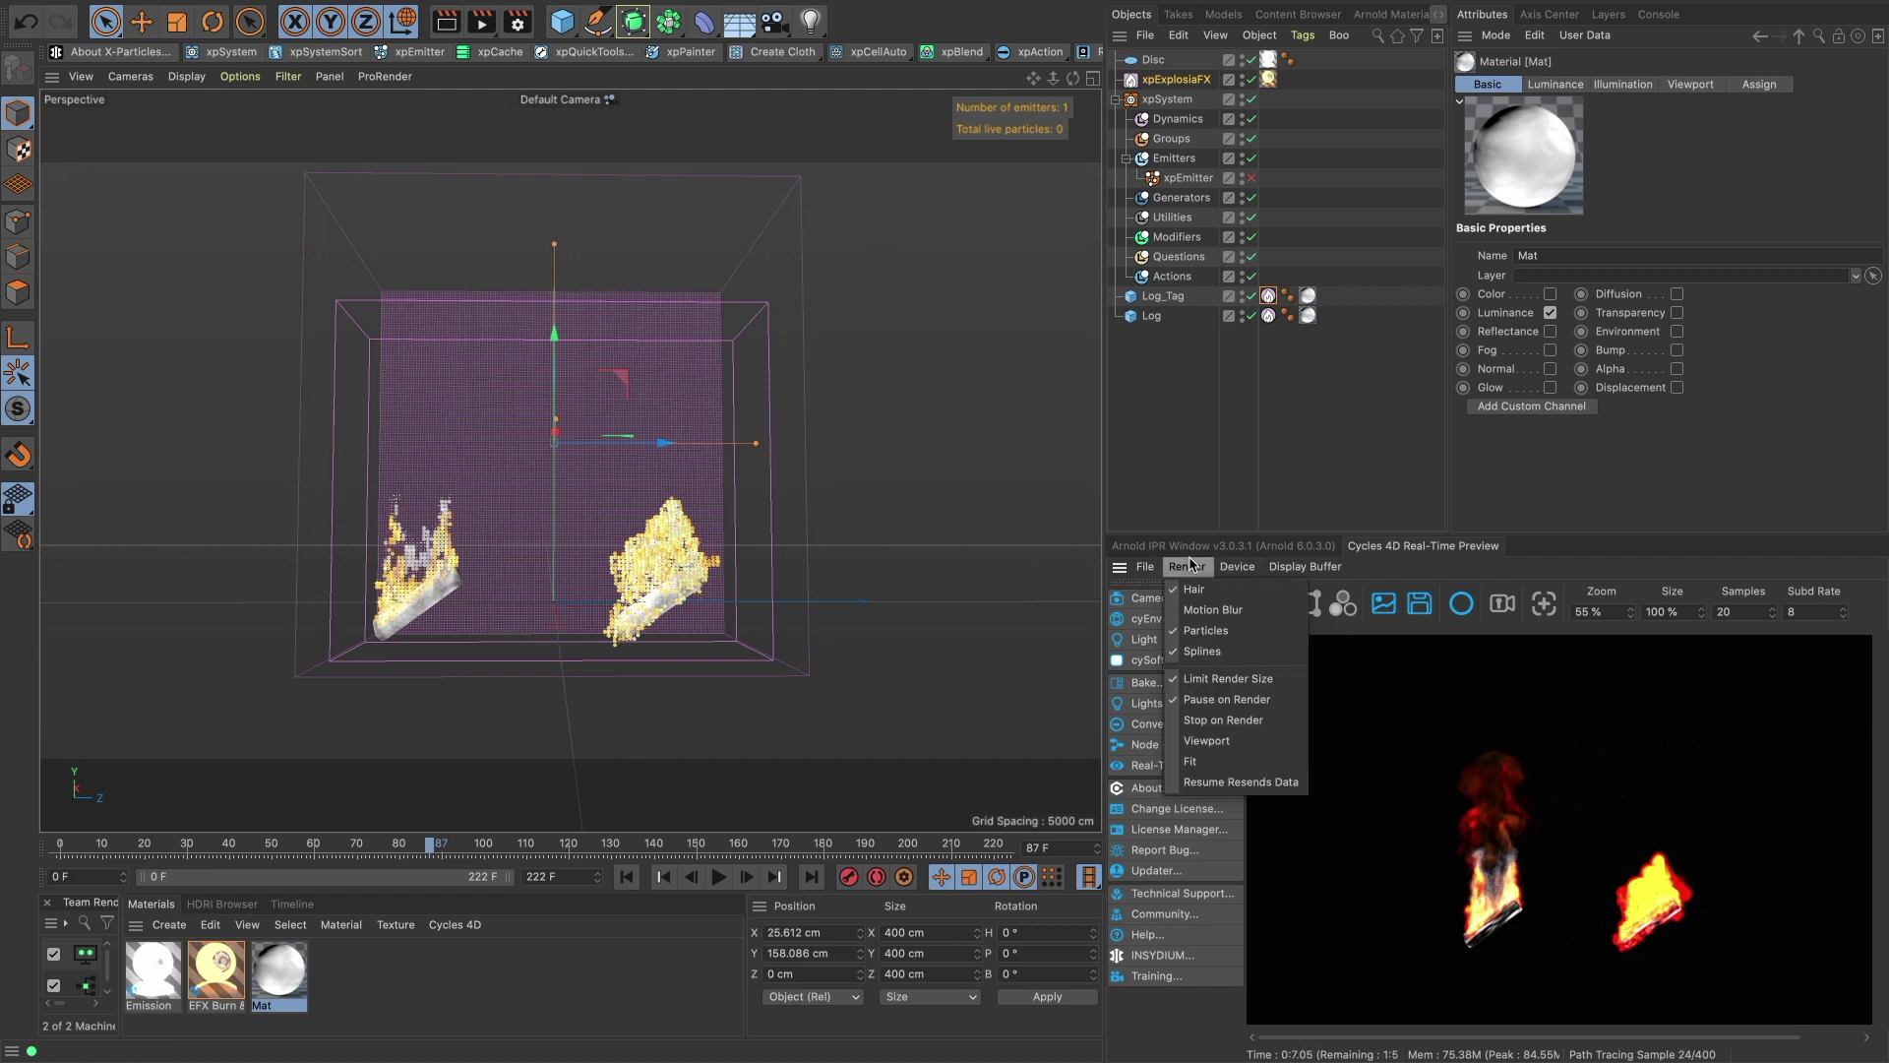
{"action": "left_click", "coordinate": [1189, 567]}
{"action": "left_click", "coordinate": [1266, 603]}
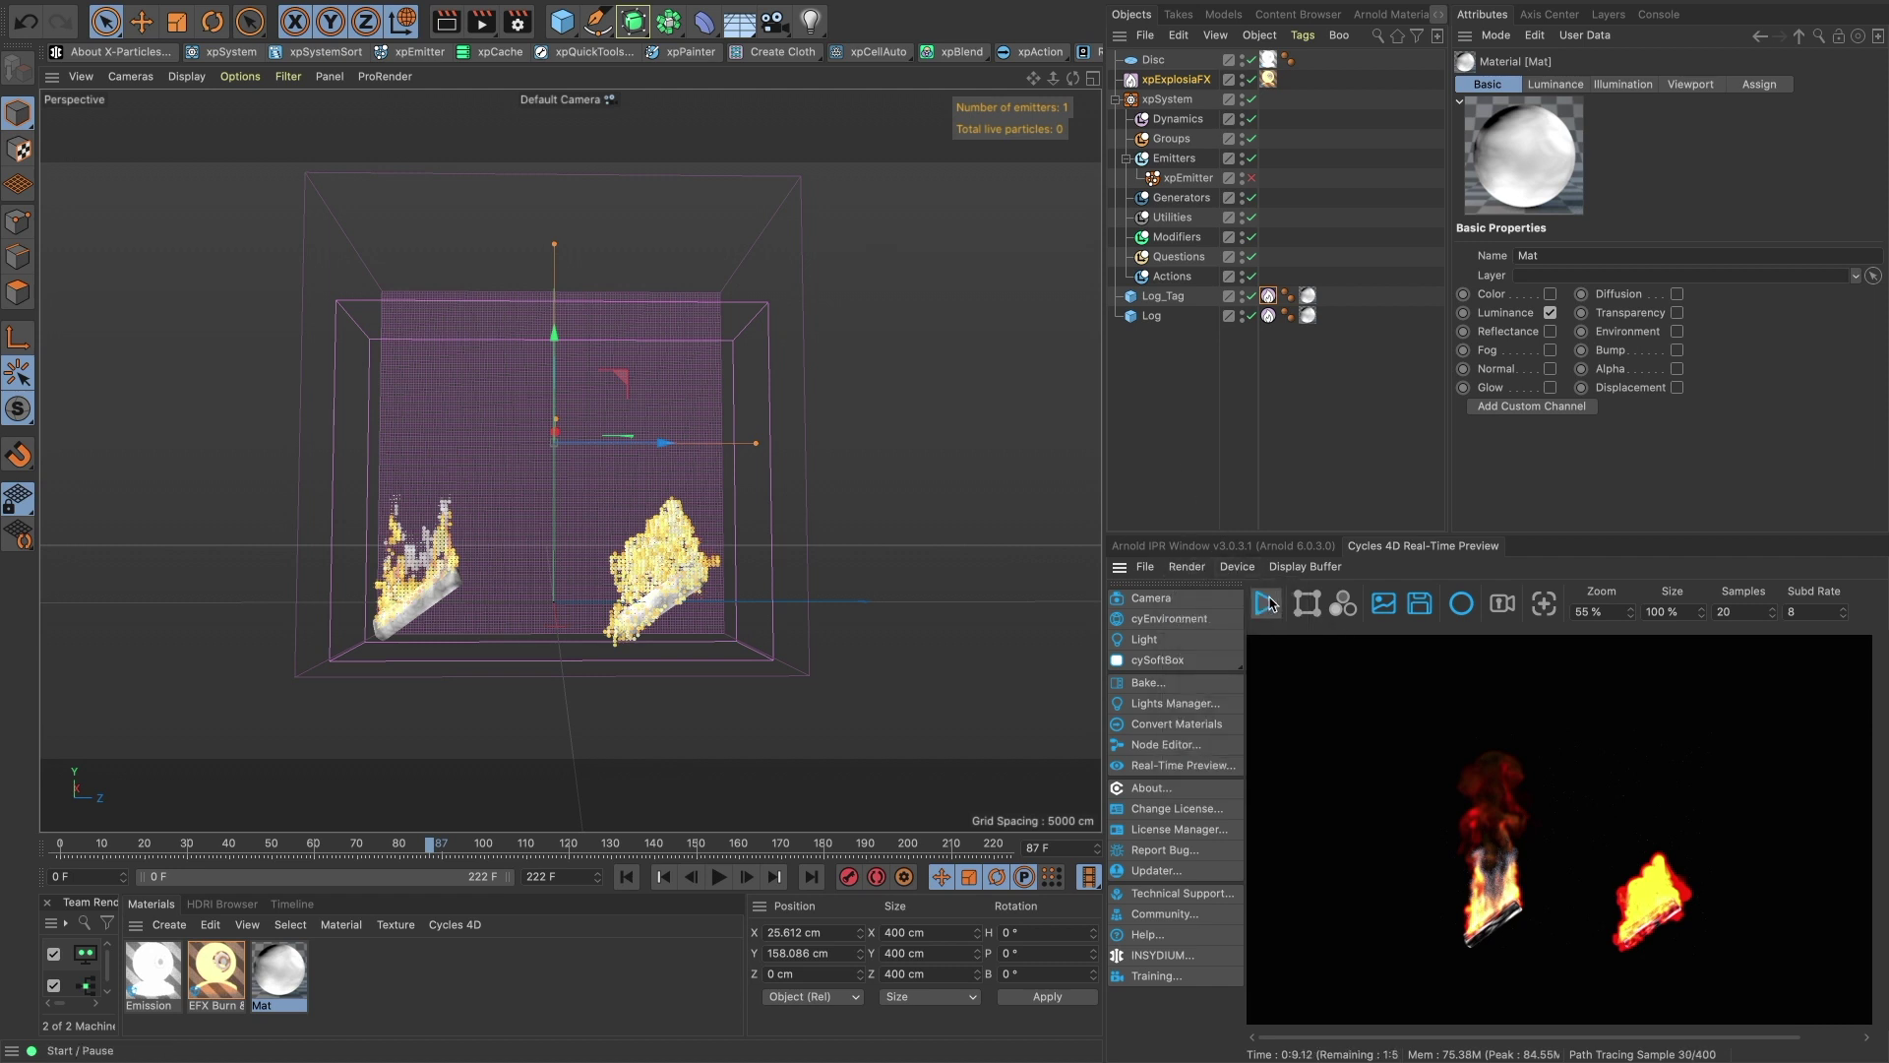
Enable xpEmitter with the Object emitter shape using Log_Tag as source, and disable Log.
{"action": "left_click", "coordinate": [1251, 178]}
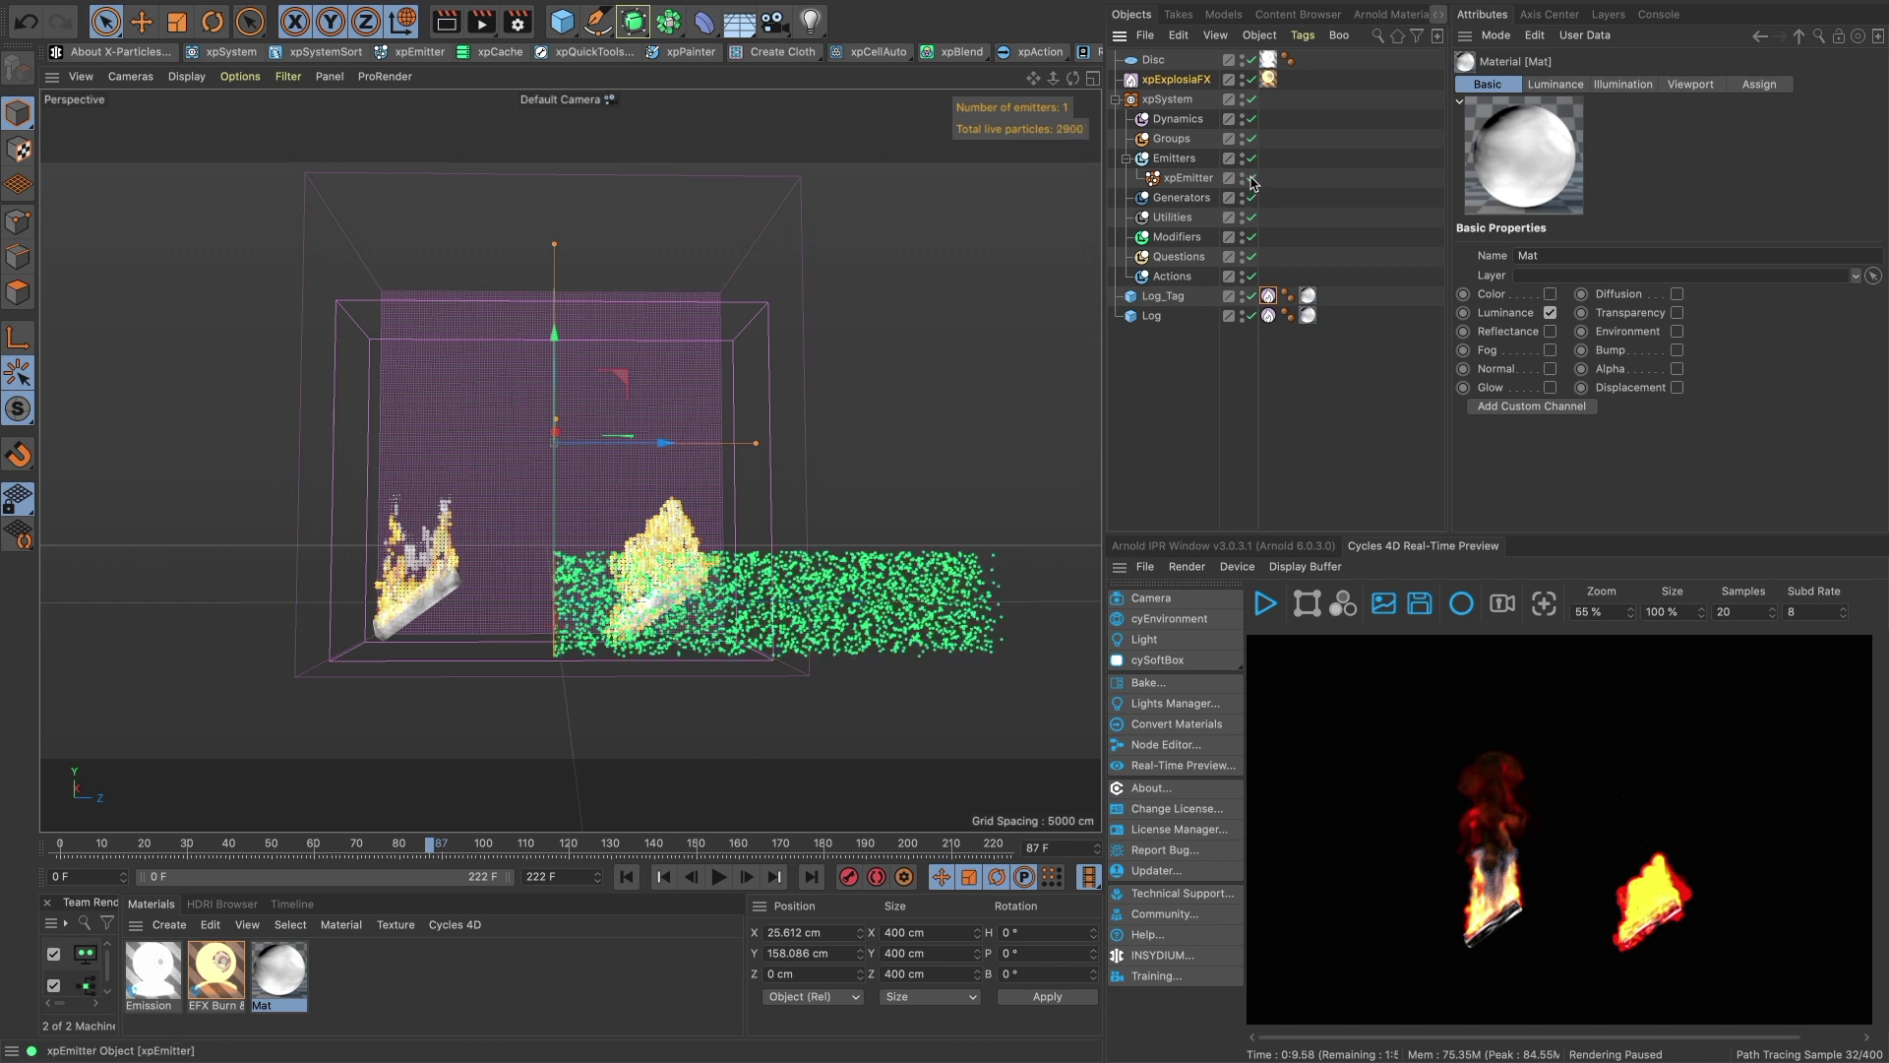
{"action": "left_click", "coordinate": [1209, 181]}
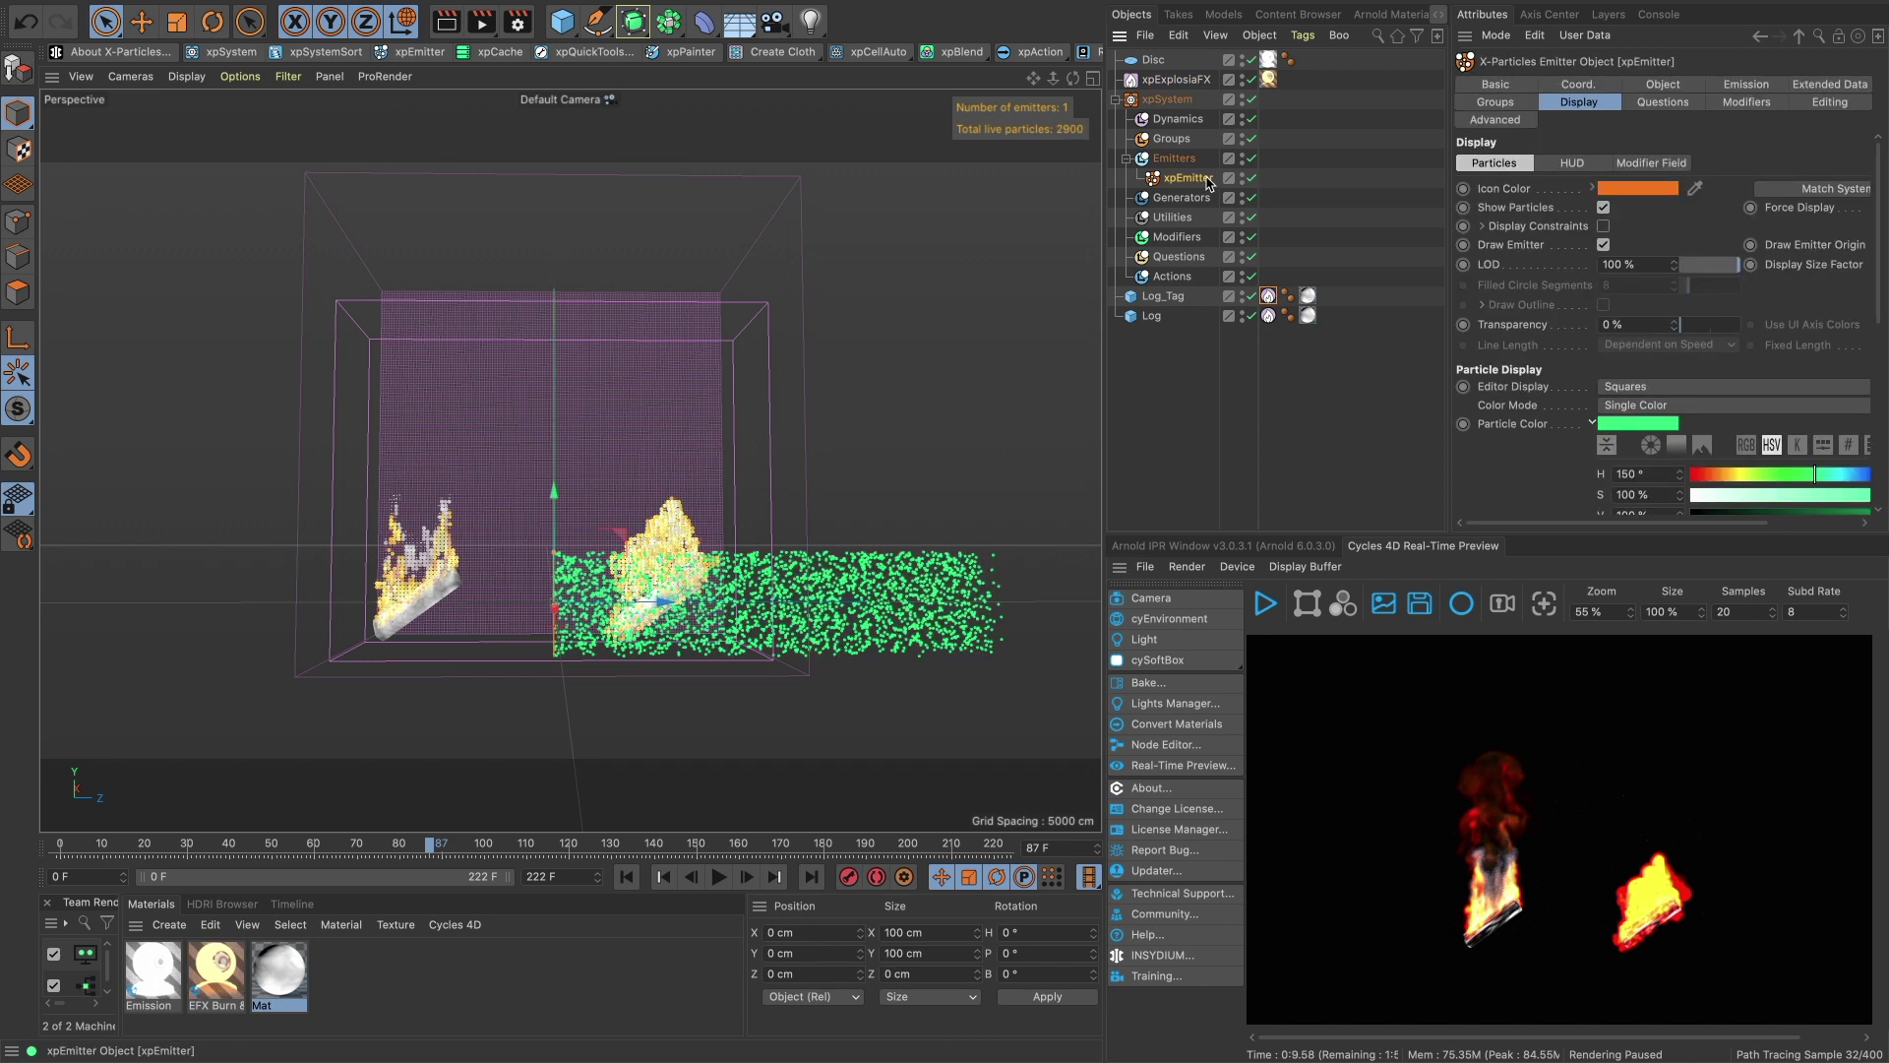
{"action": "left_click", "coordinate": [1666, 86]}
{"action": "left_click", "coordinate": [1648, 187]}
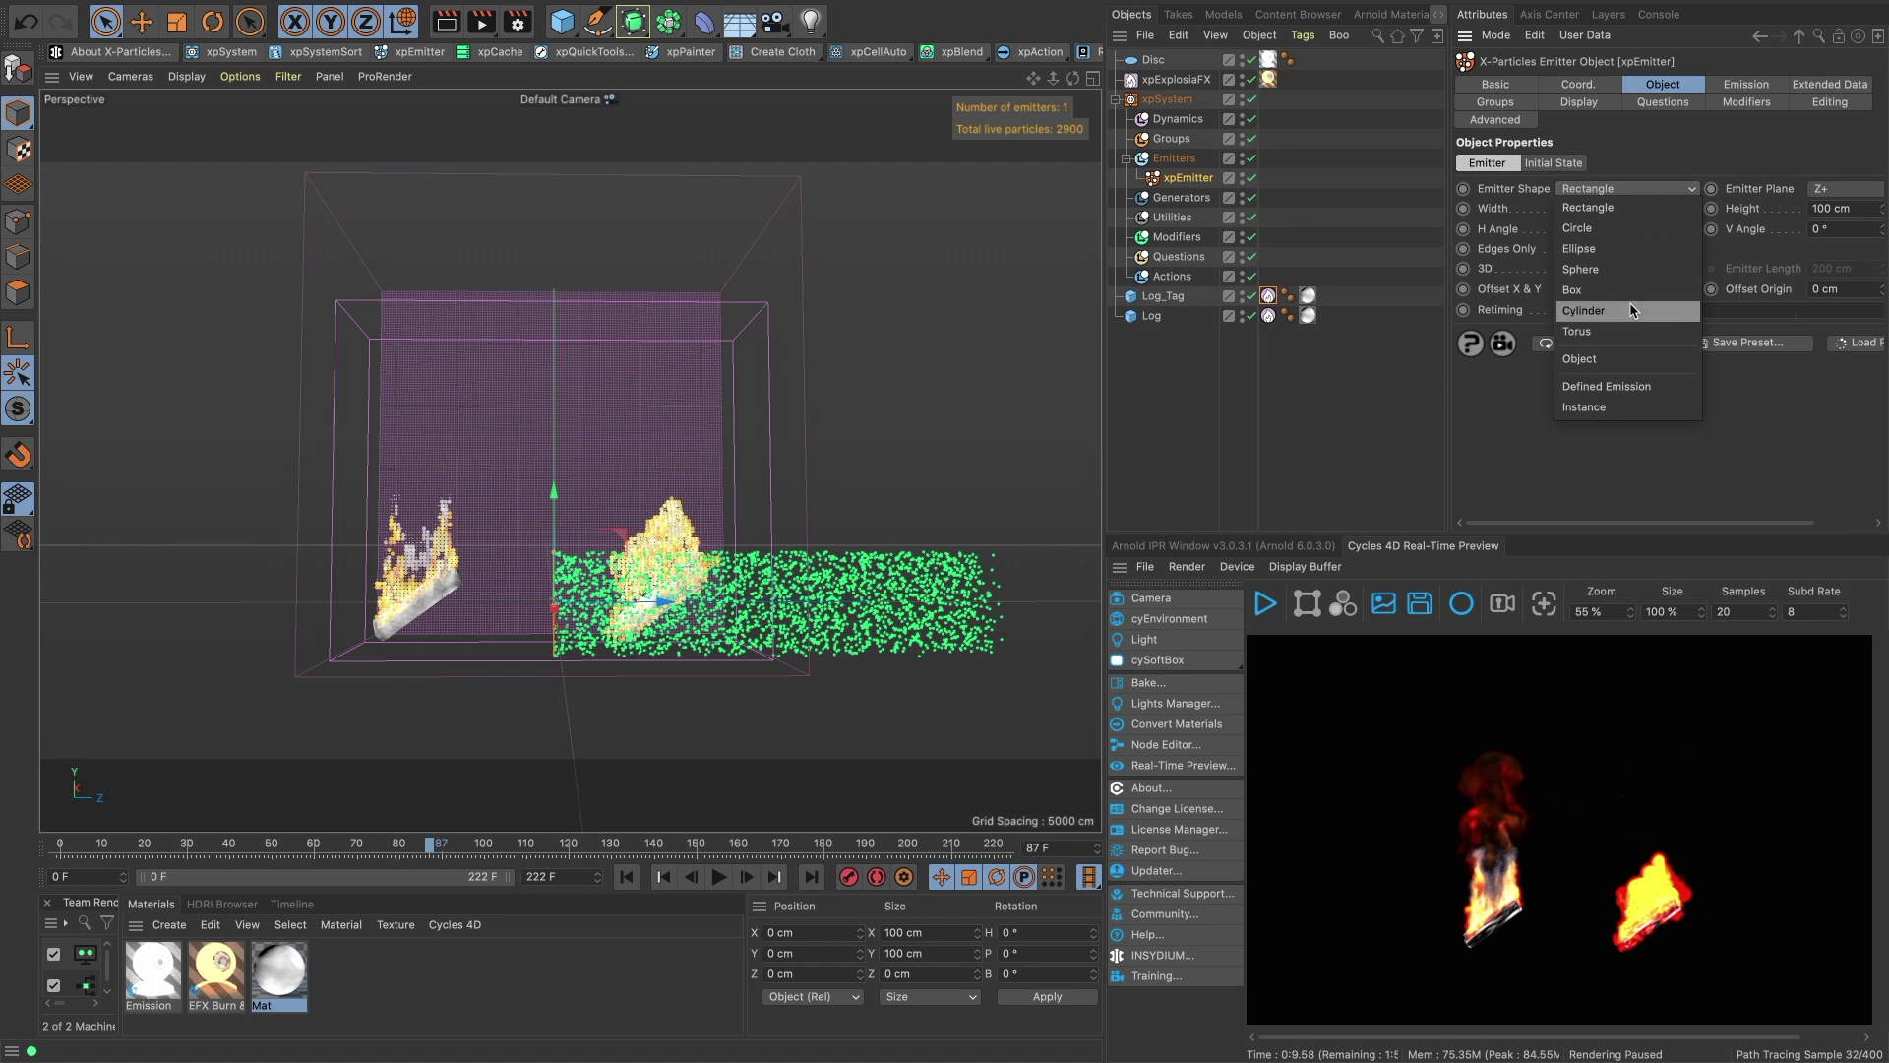
{"action": "left_click", "coordinate": [1612, 358]}
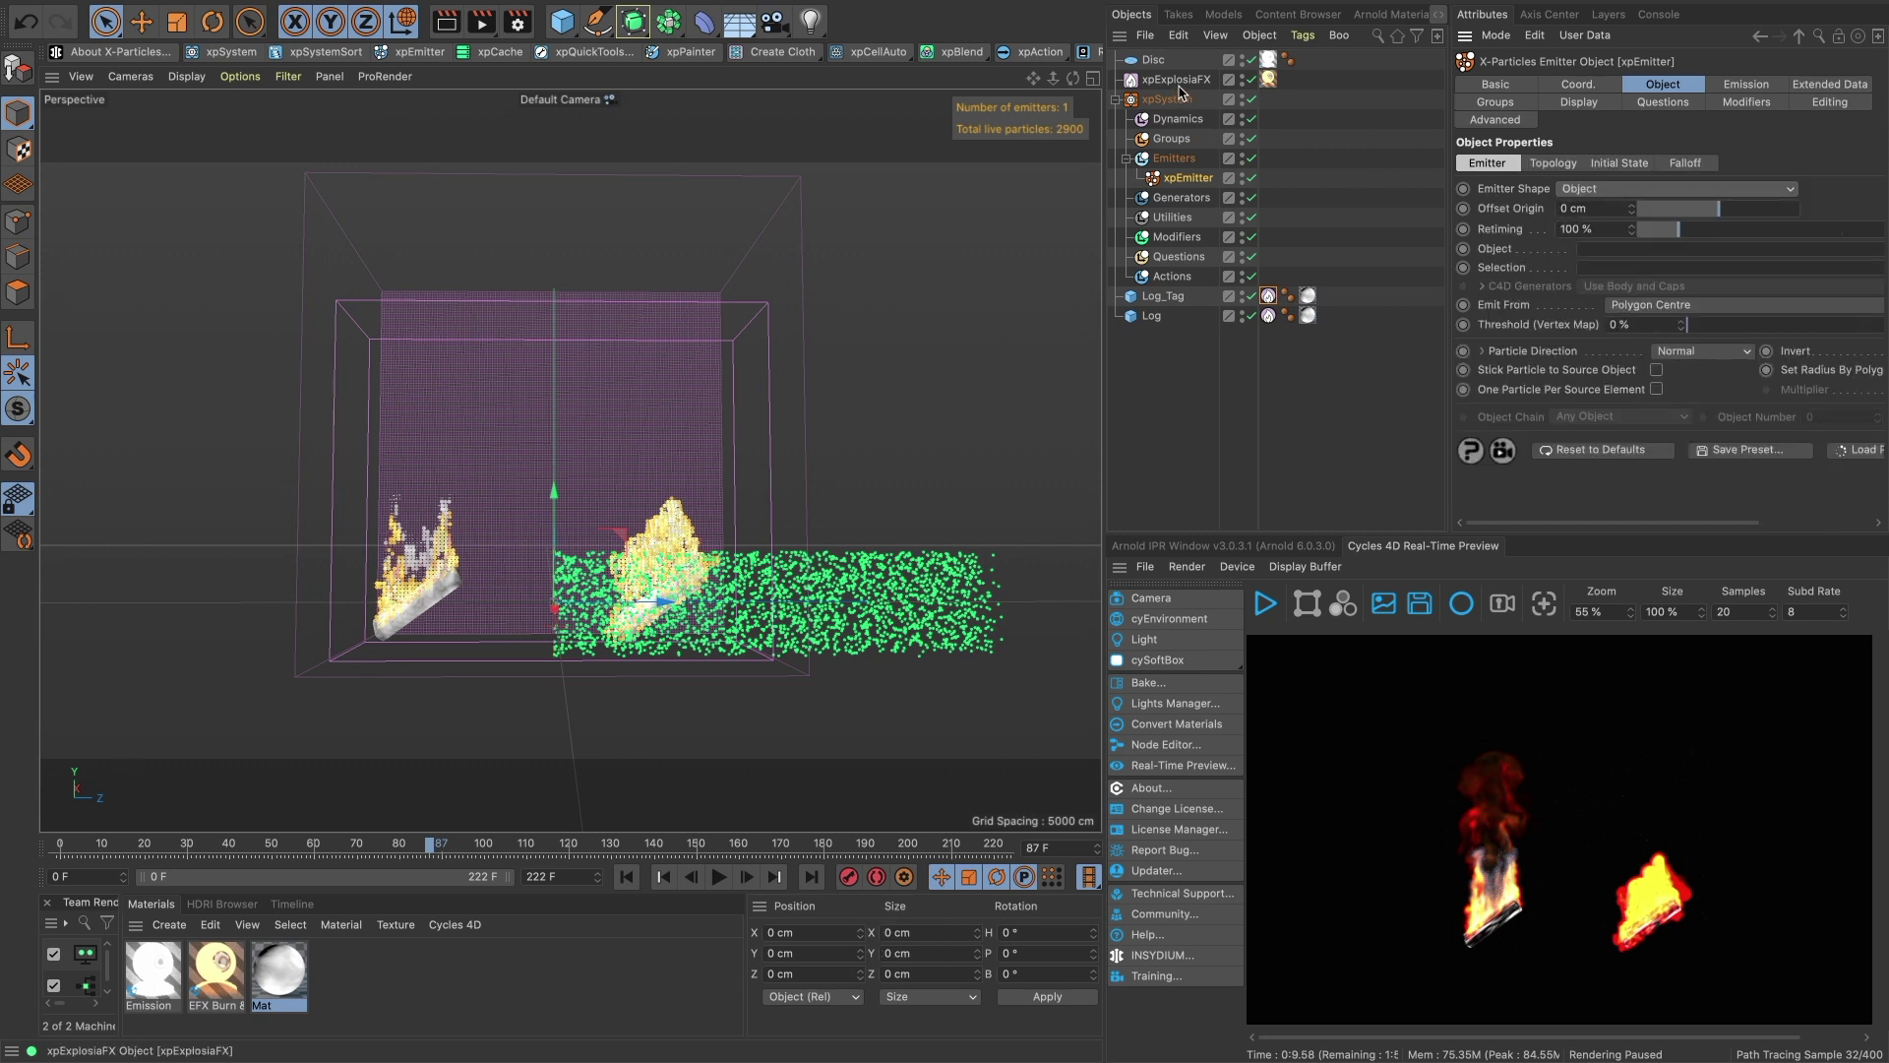
{"action": "left_click_drag", "start_coordinate": [1159, 307], "coordinate": [1565, 254]}
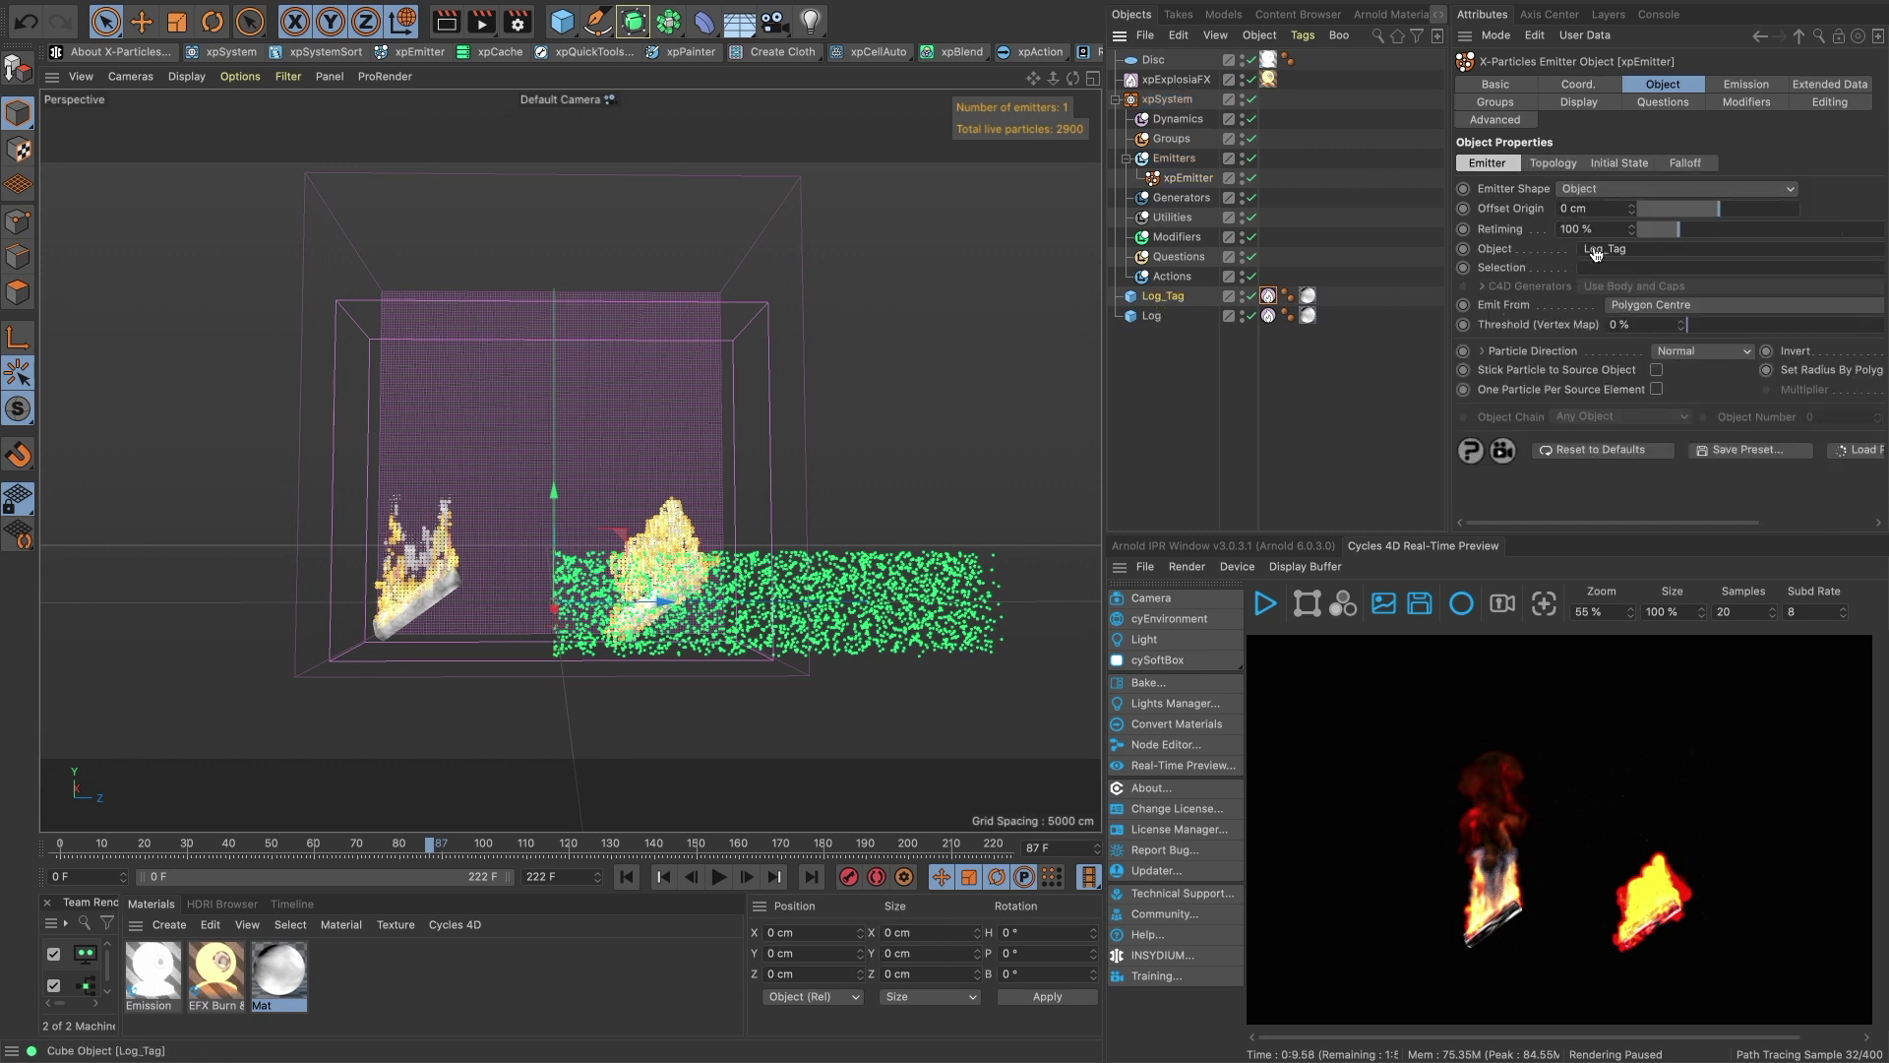
{"action": "left_click", "coordinate": [1252, 316]}
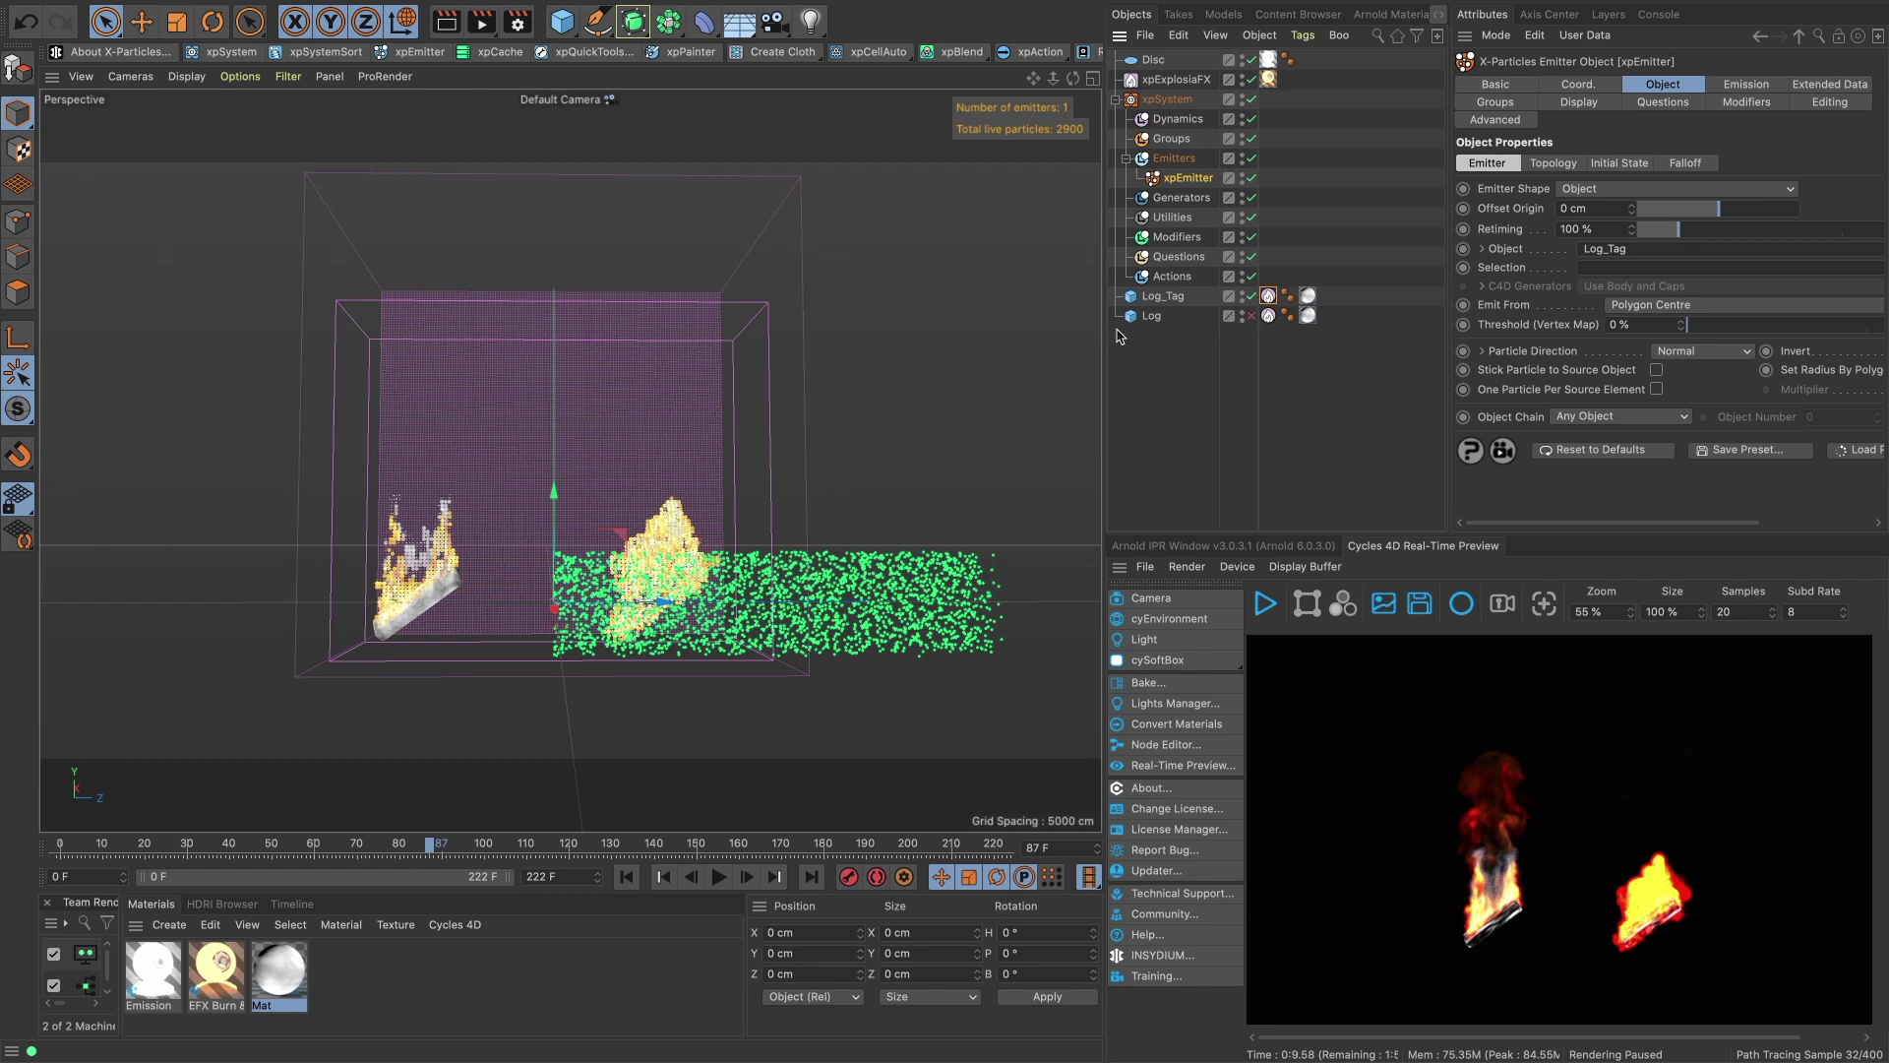
Delete the Log object and move the log along Z toward the scene centre.
{"action": "left_click", "coordinate": [1151, 316]}
{"action": "key", "text": "Delete"}
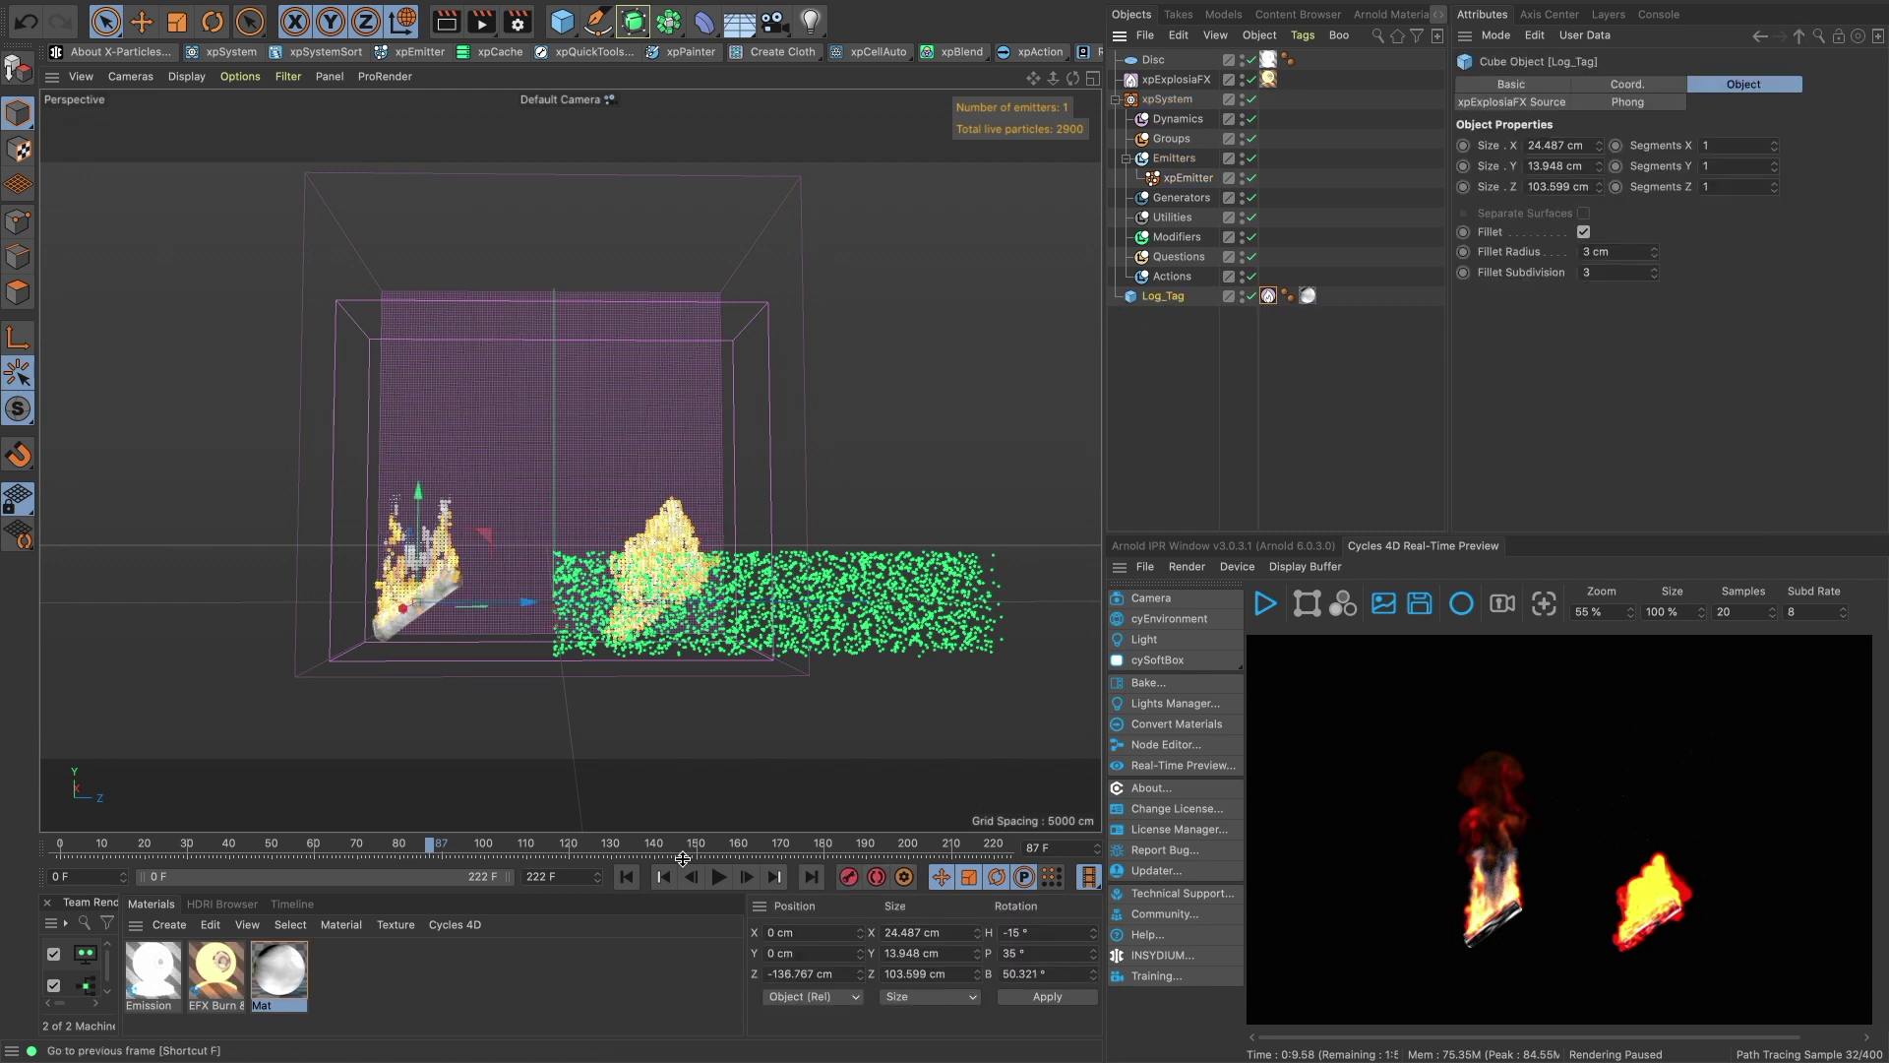
{"action": "left_click", "coordinate": [626, 876]}
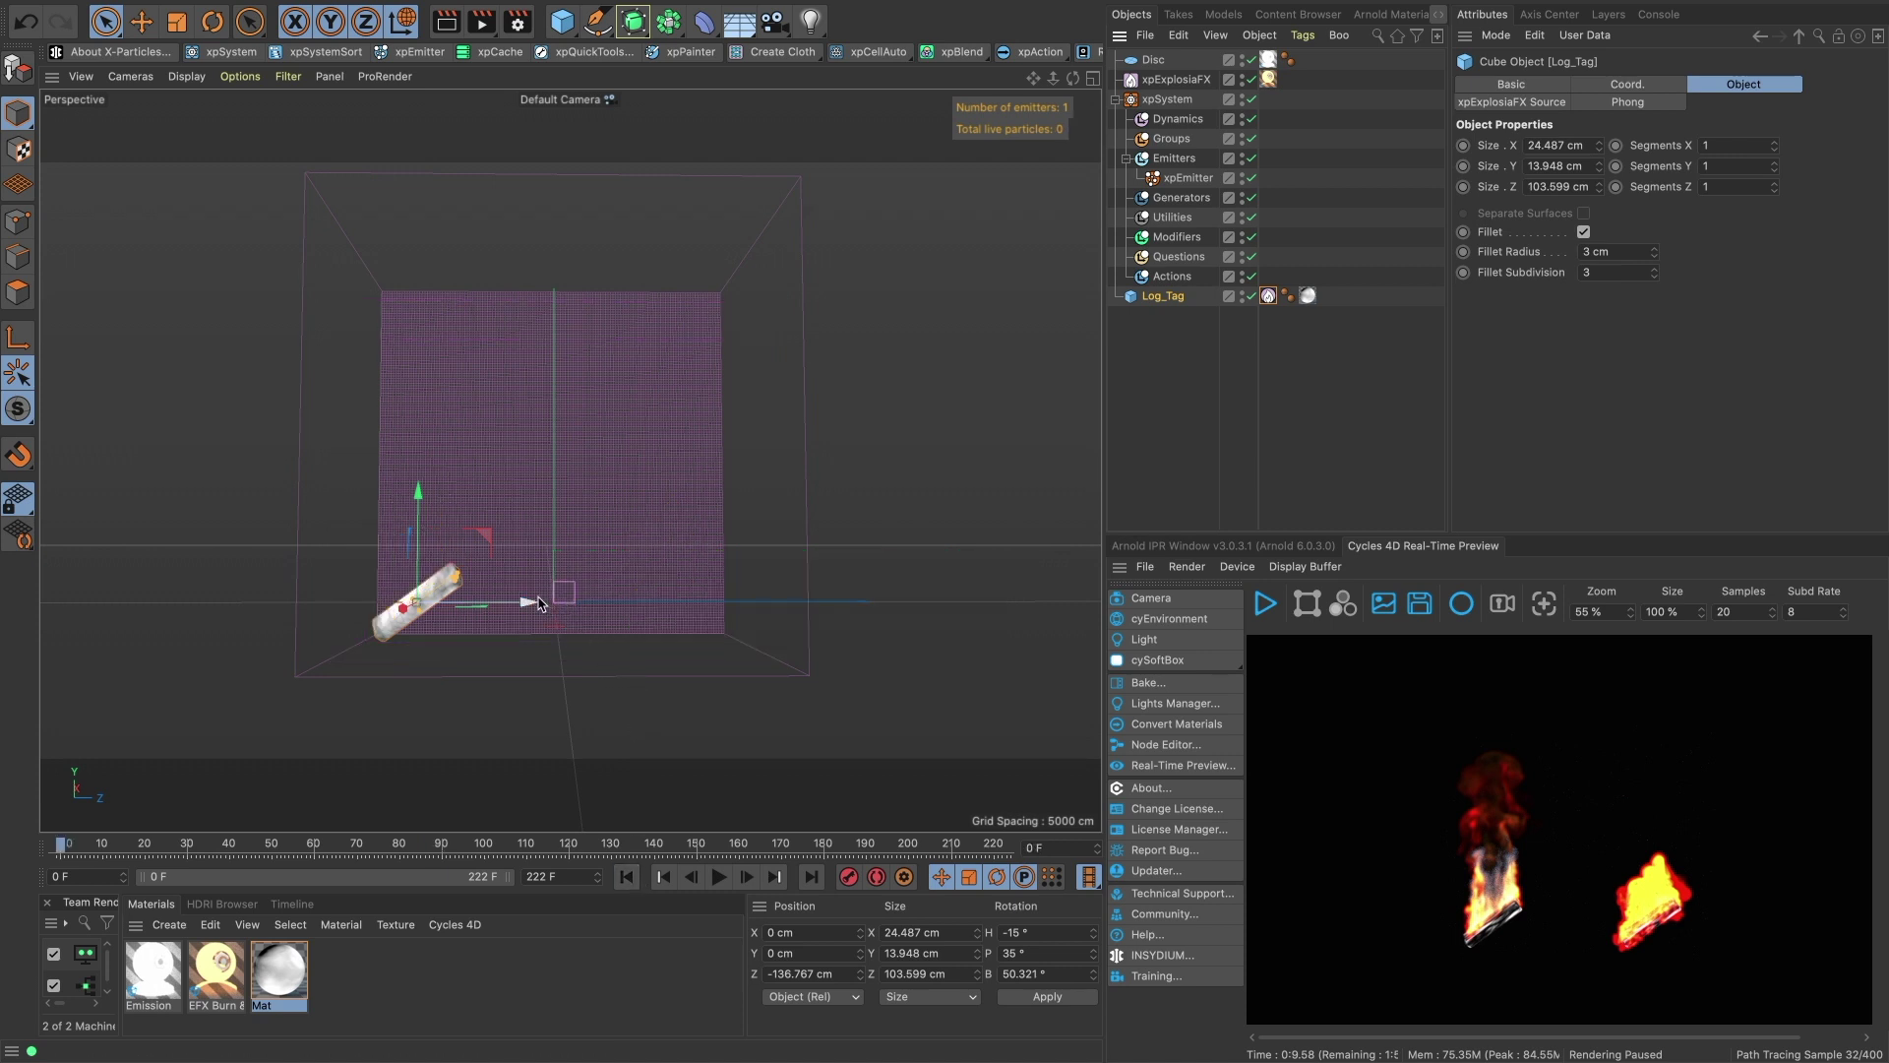
{"action": "left_click_drag", "start_coordinate": [531, 601], "coordinate": [681, 614]}
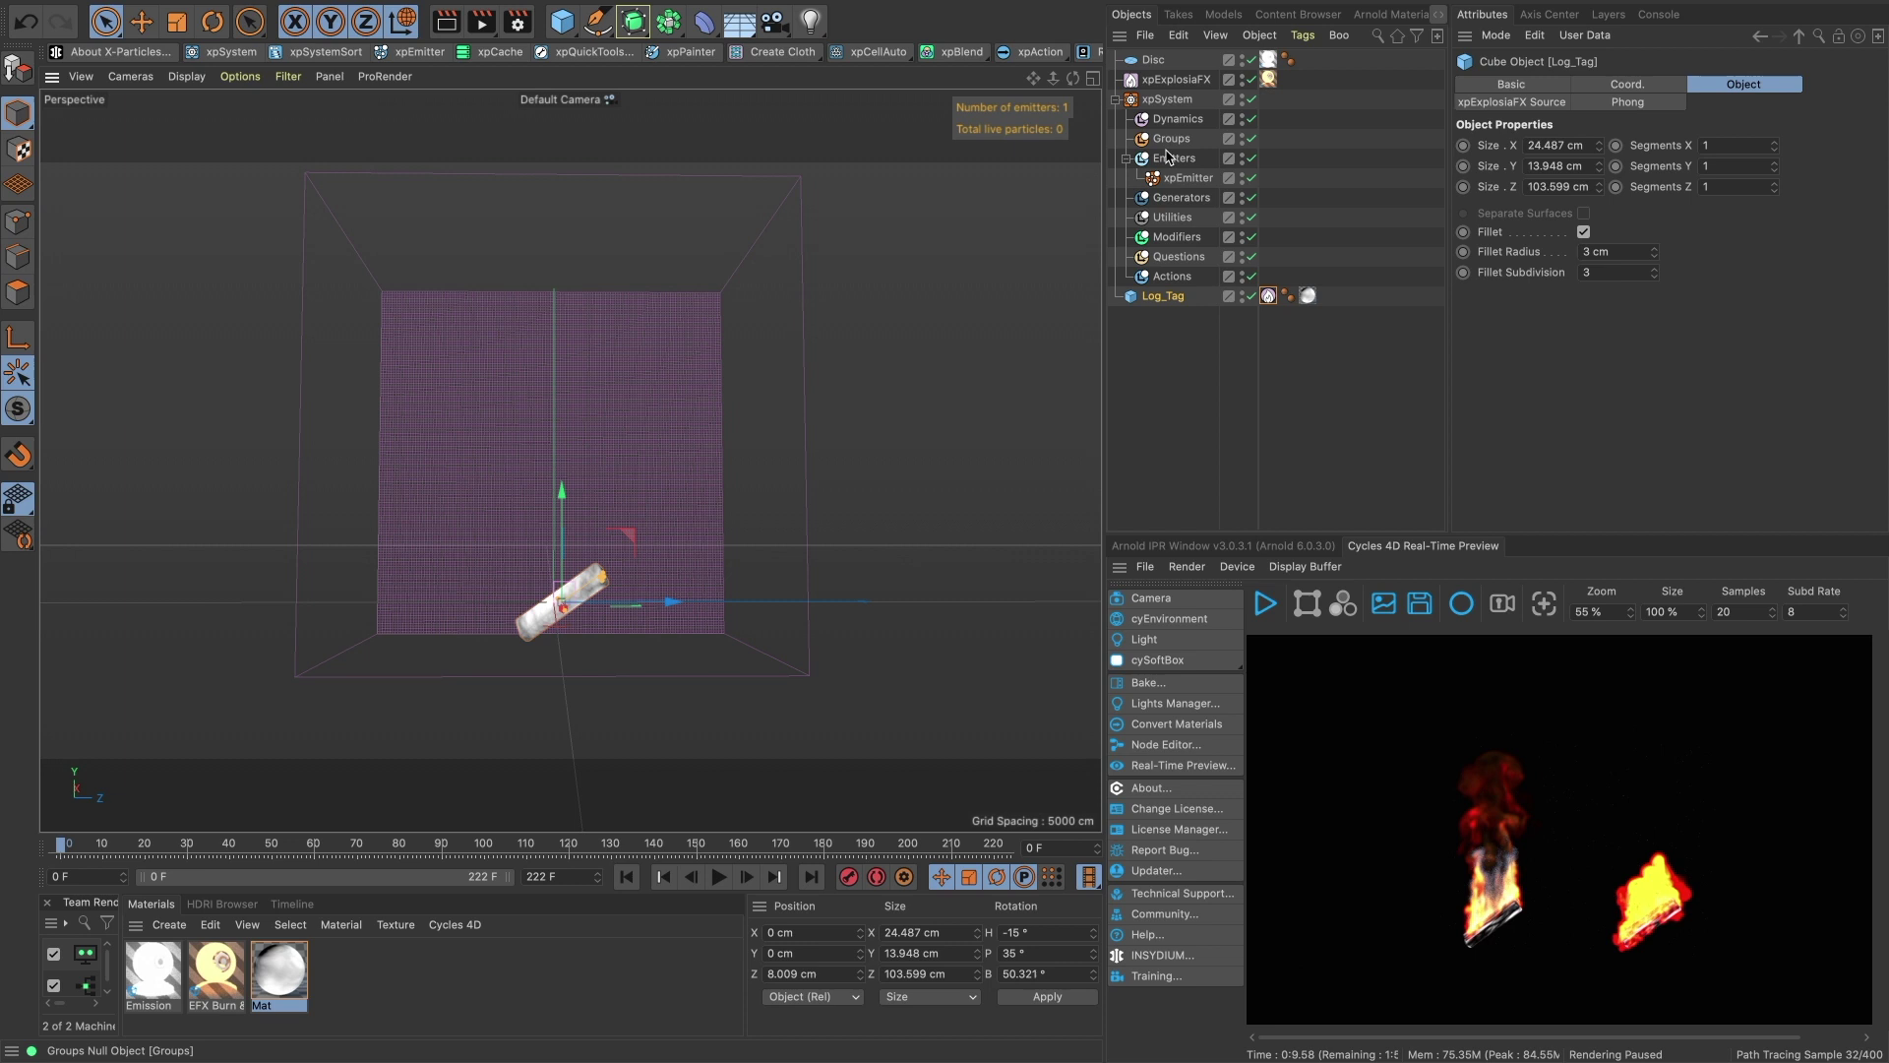
Set xpEmitter to emit from Polygon Area at 5 per frame, variation 5, speed 0 cm, radius 1 cm.
{"action": "left_click", "coordinate": [1181, 177]}
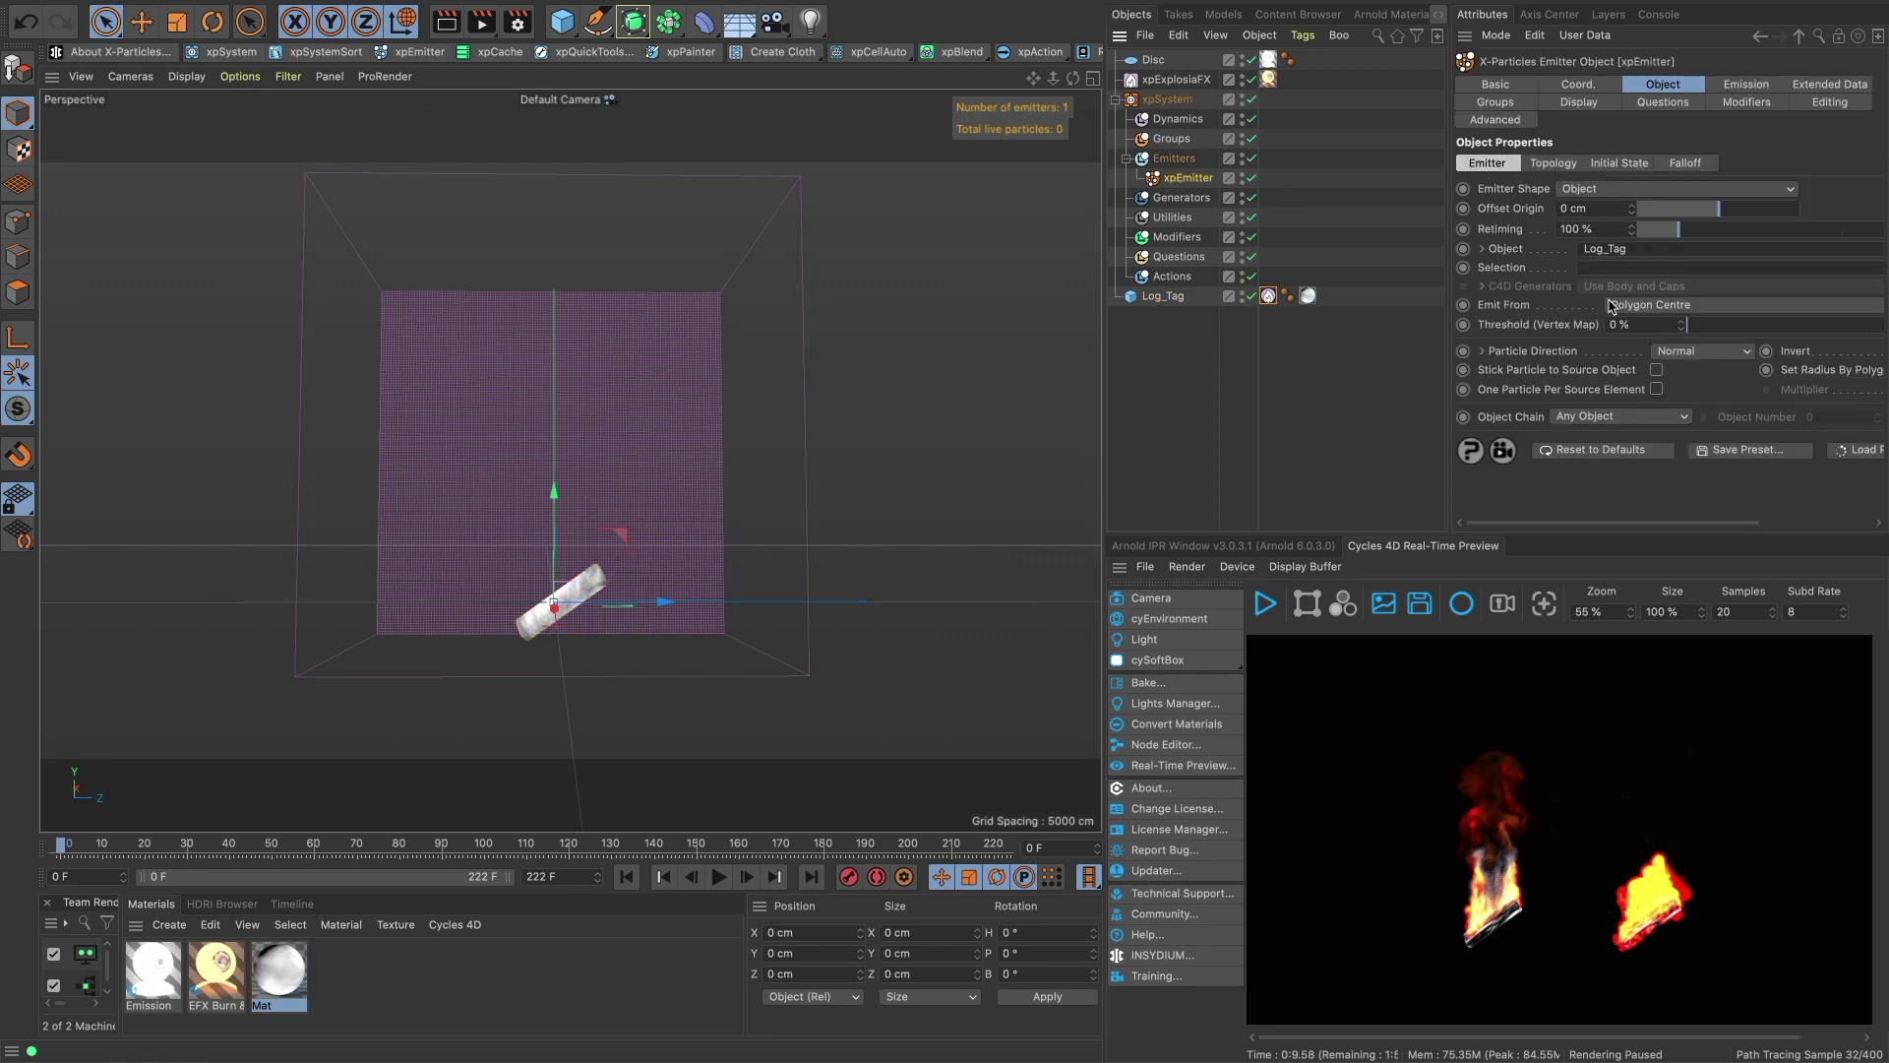
{"action": "left_click", "coordinate": [1709, 307]}
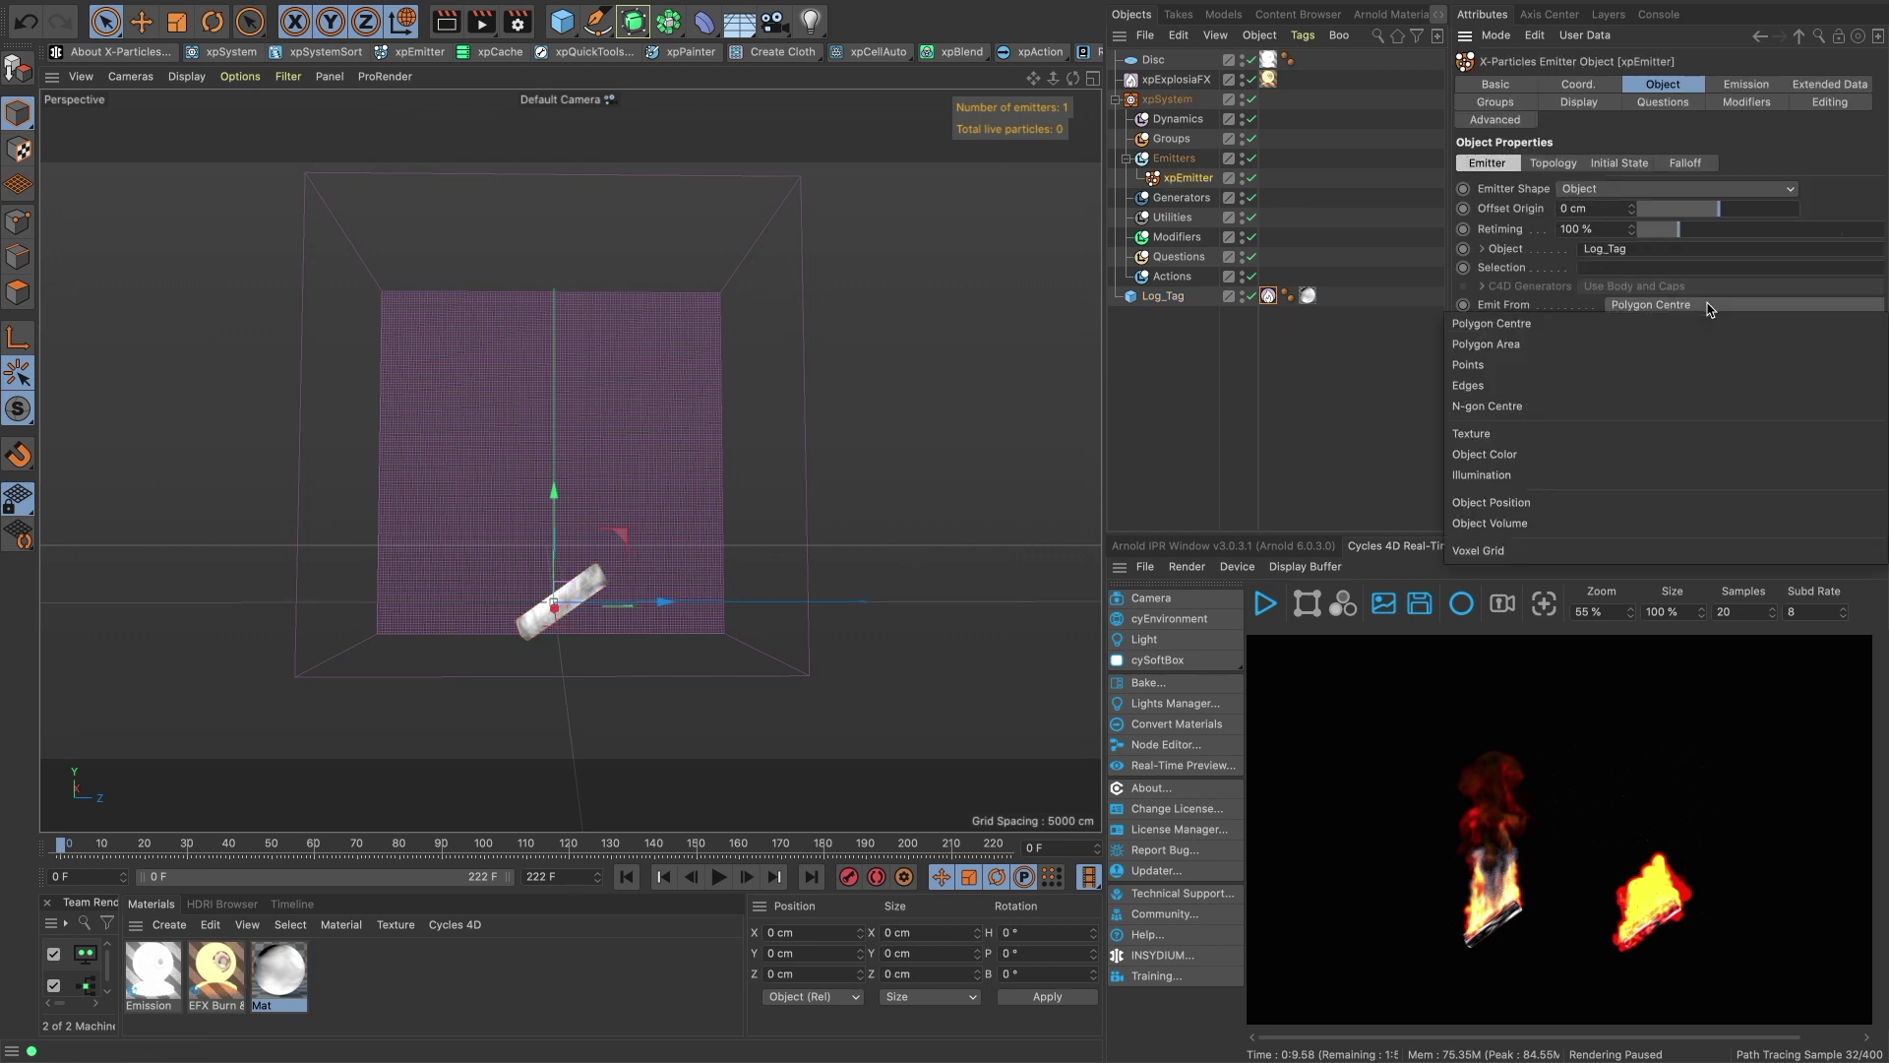
{"action": "left_click", "coordinate": [1641, 345]}
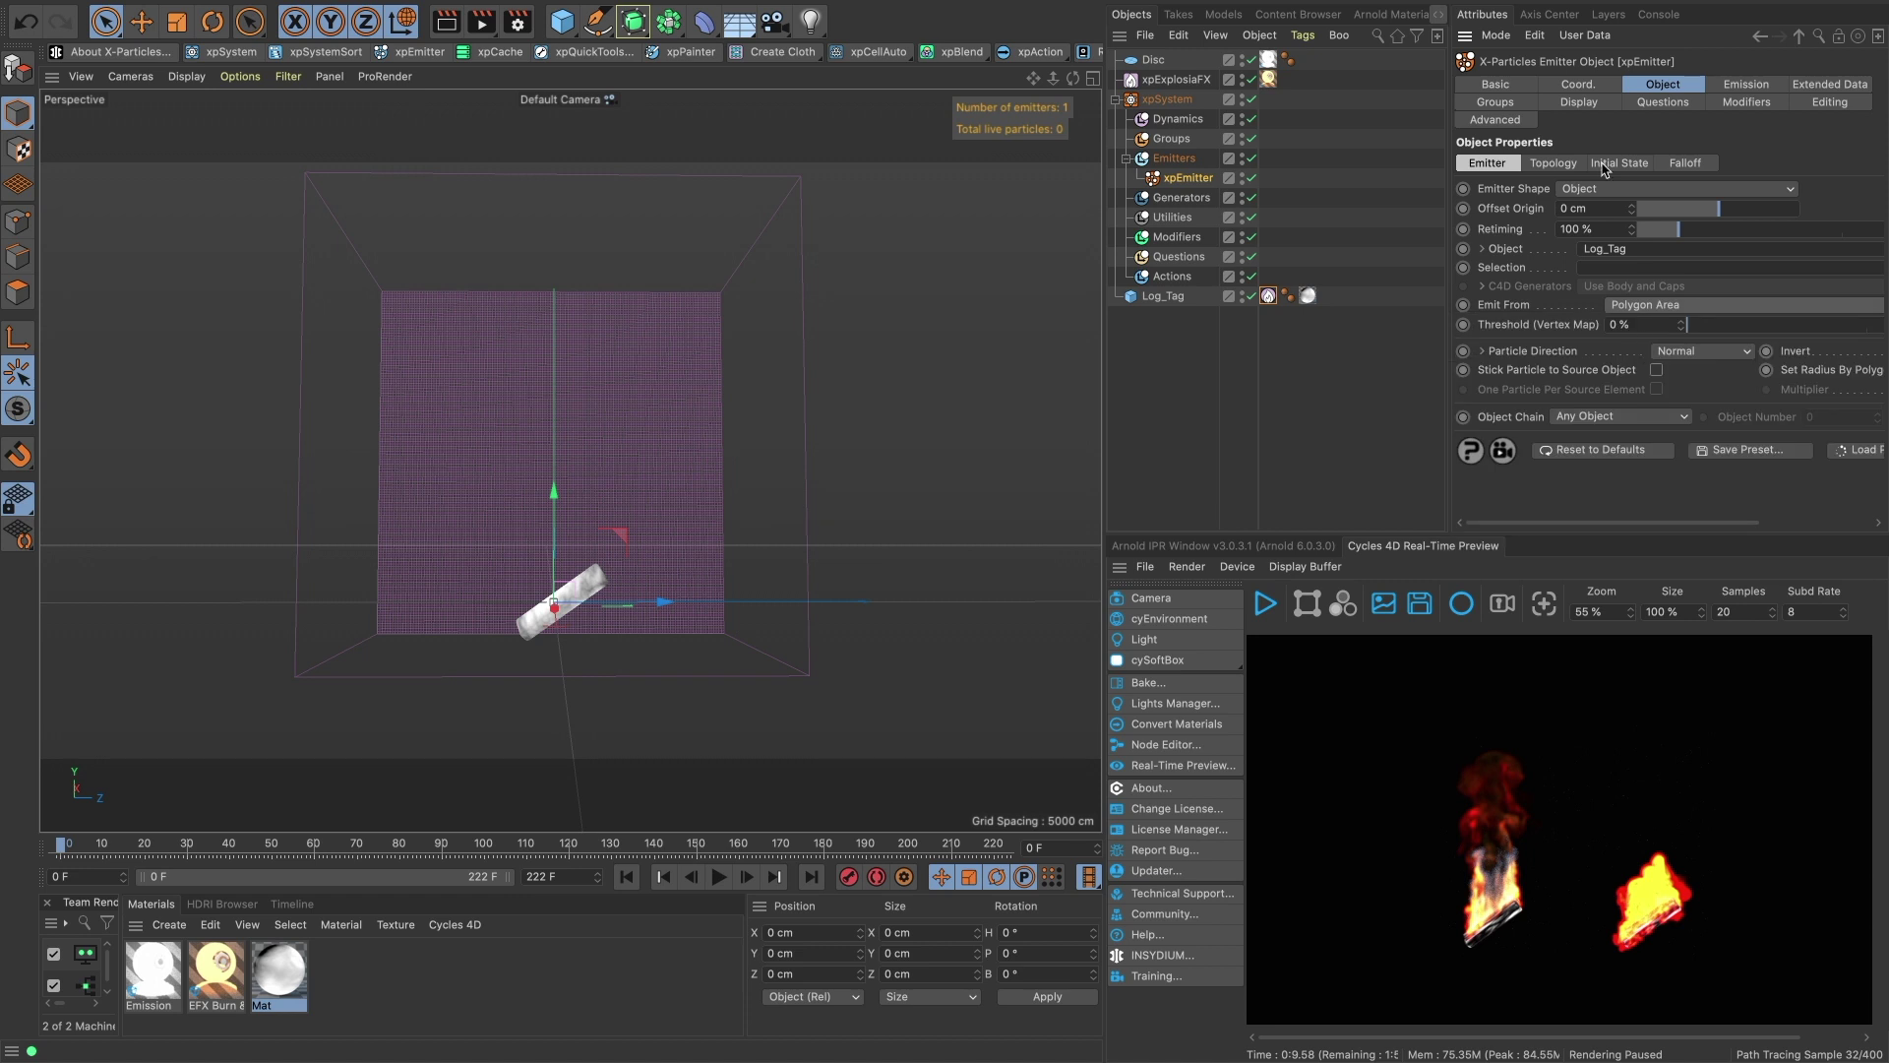
{"action": "left_click", "coordinate": [1735, 86]}
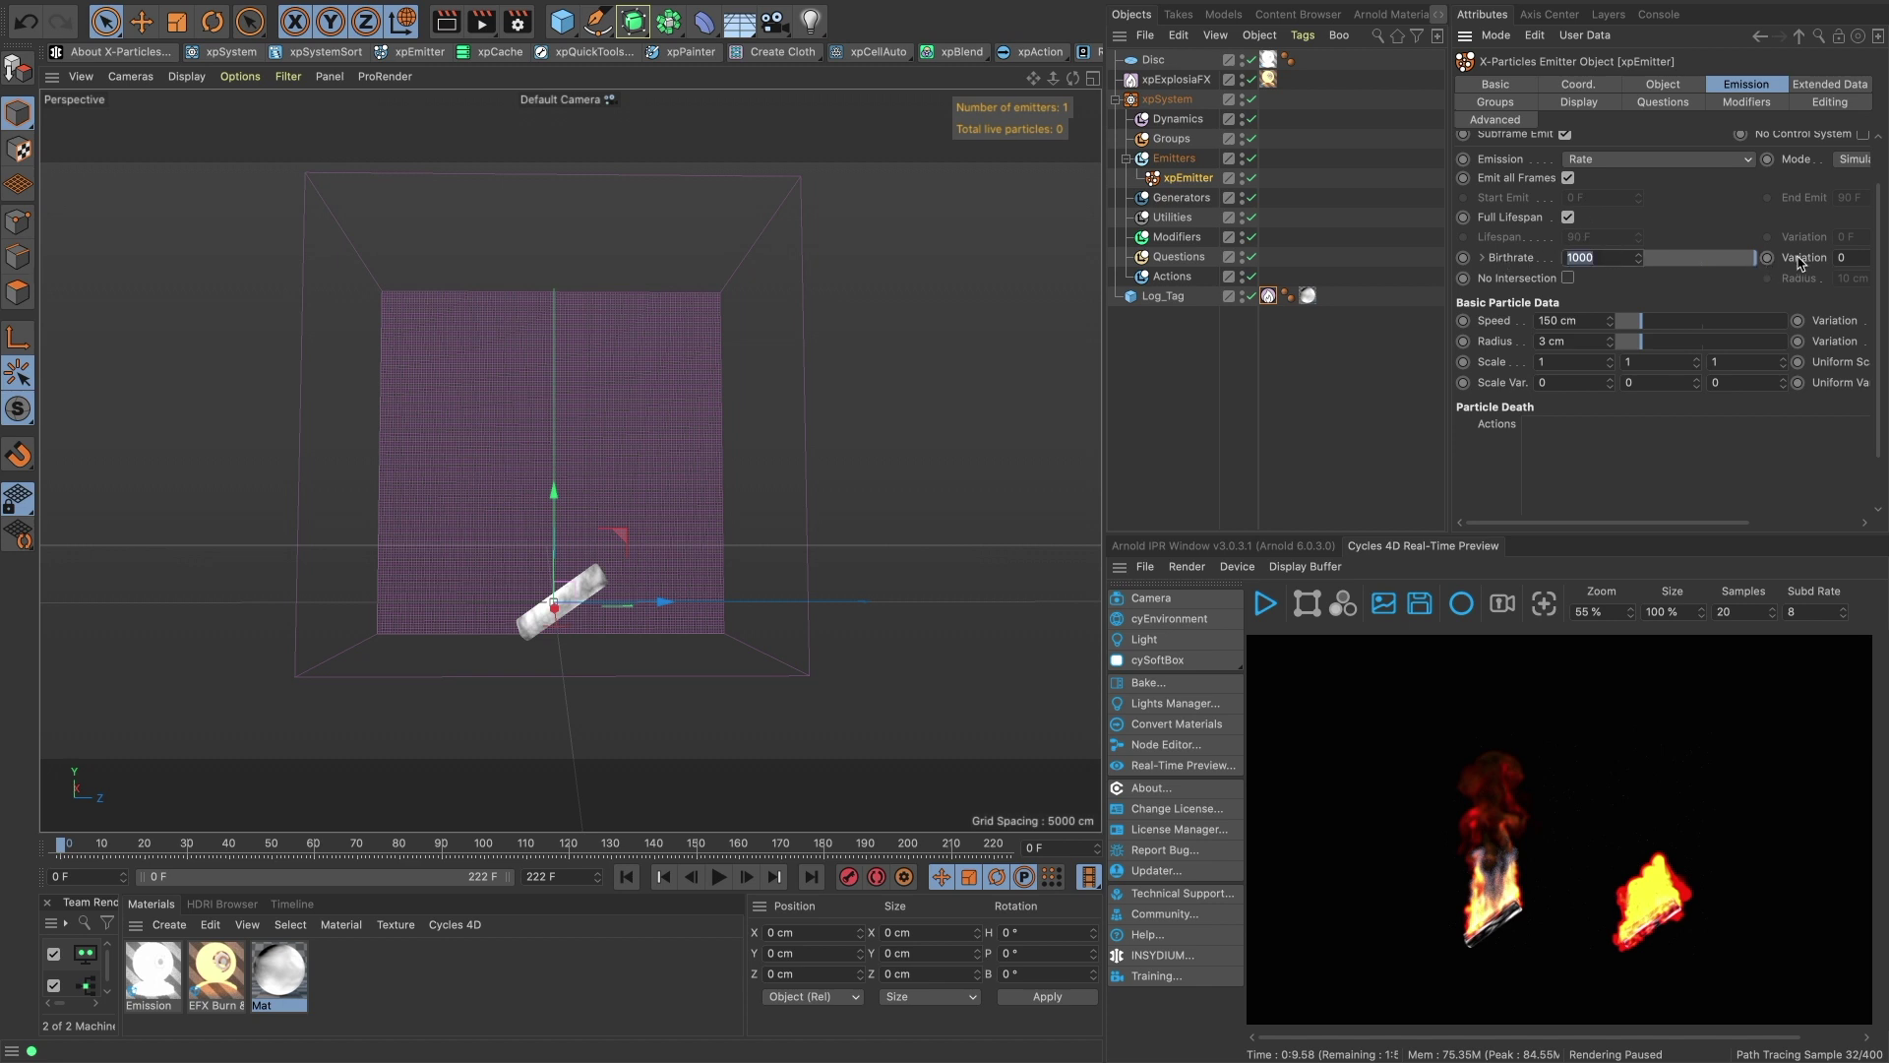
{"action": "double_click", "coordinate": [1838, 257]}
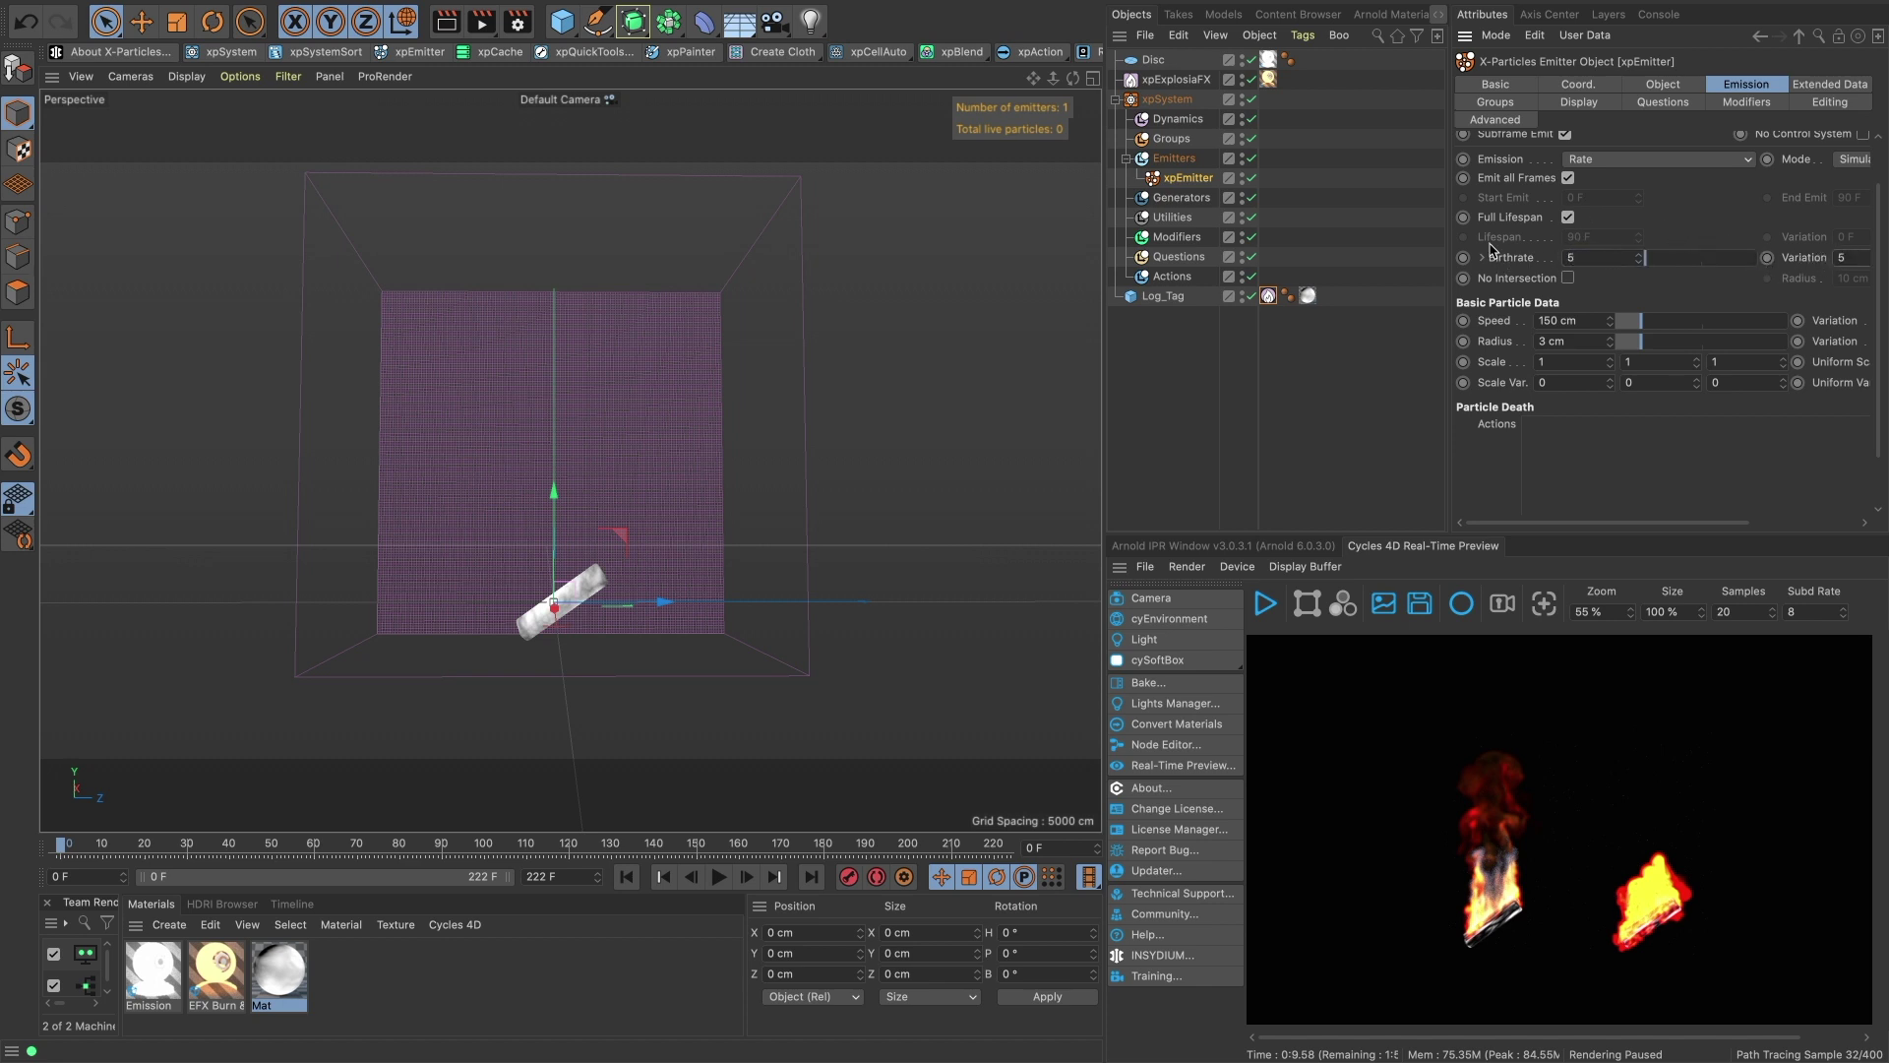
{"action": "scroll", "coordinate": [1535, 272], "scroll_direction": "down", "scroll_amount": 3}
{"action": "scroll", "coordinate": [1549, 236], "scroll_direction": "up", "scroll_amount": 3}
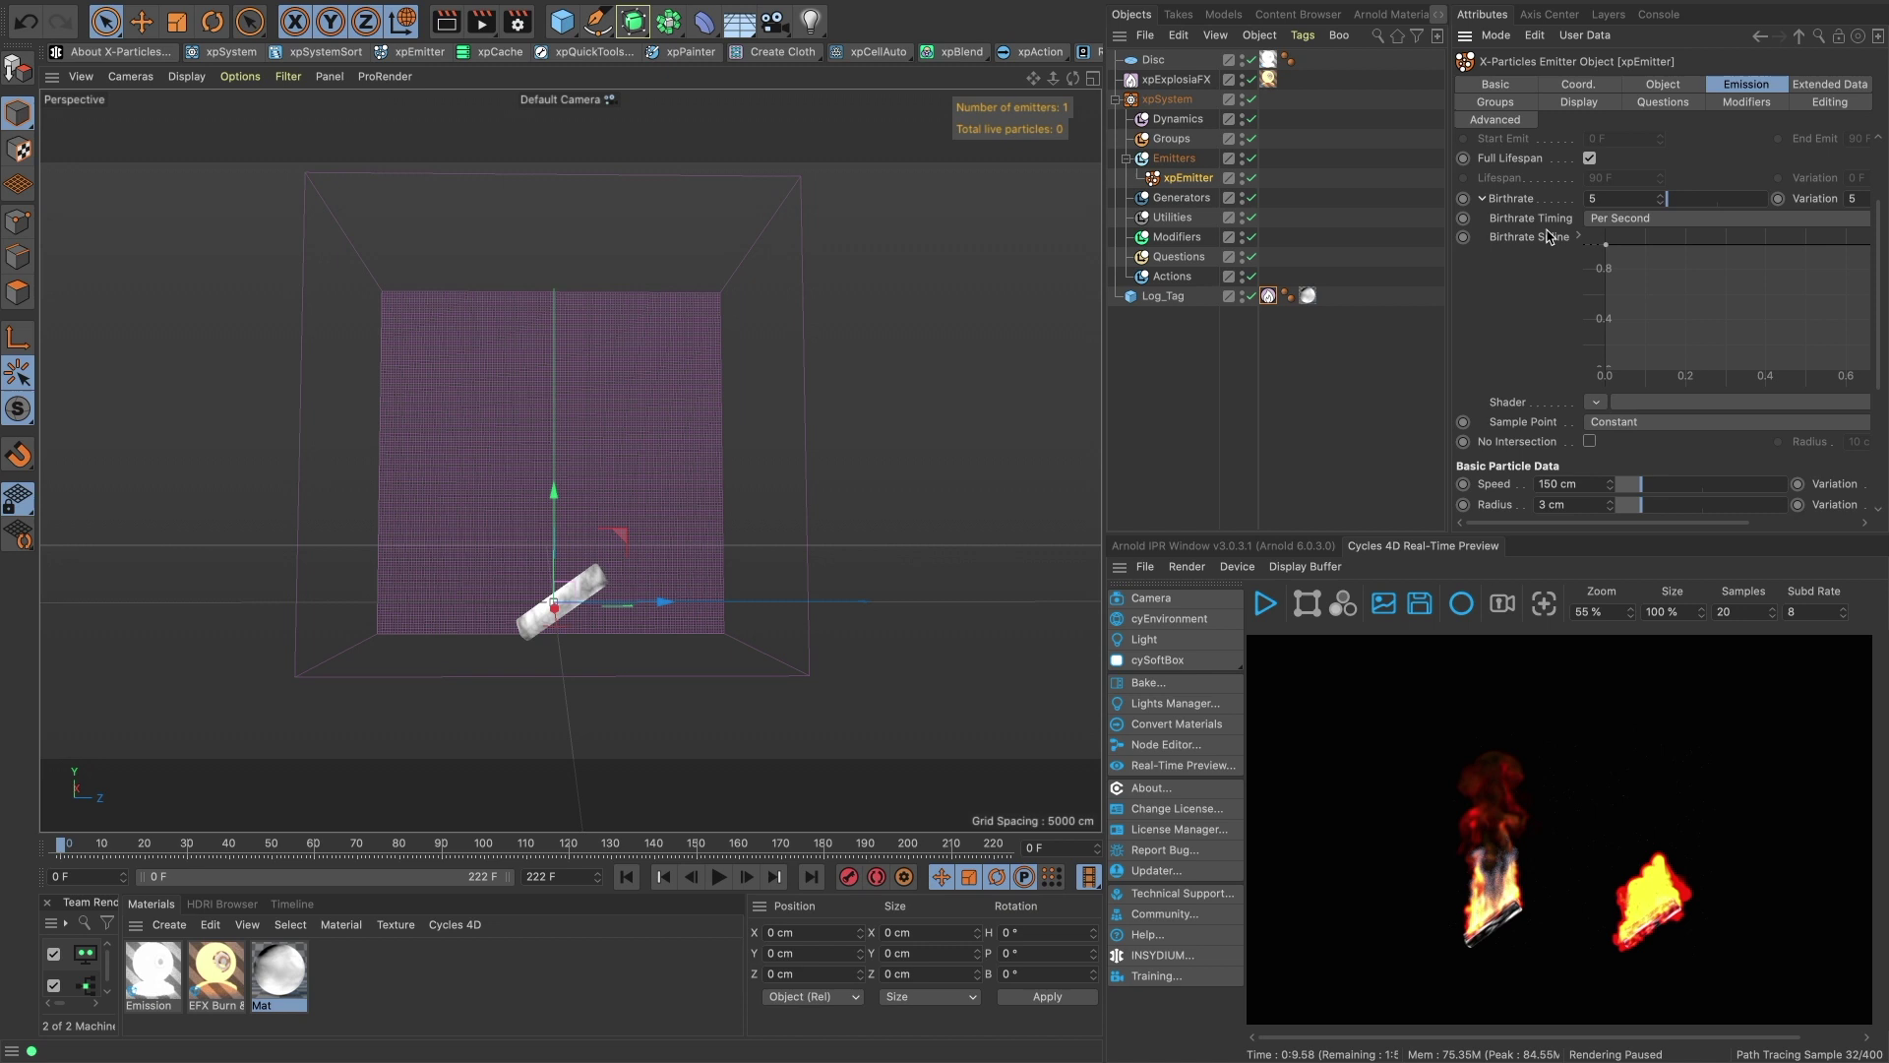
{"action": "left_click", "coordinate": [1589, 221]}
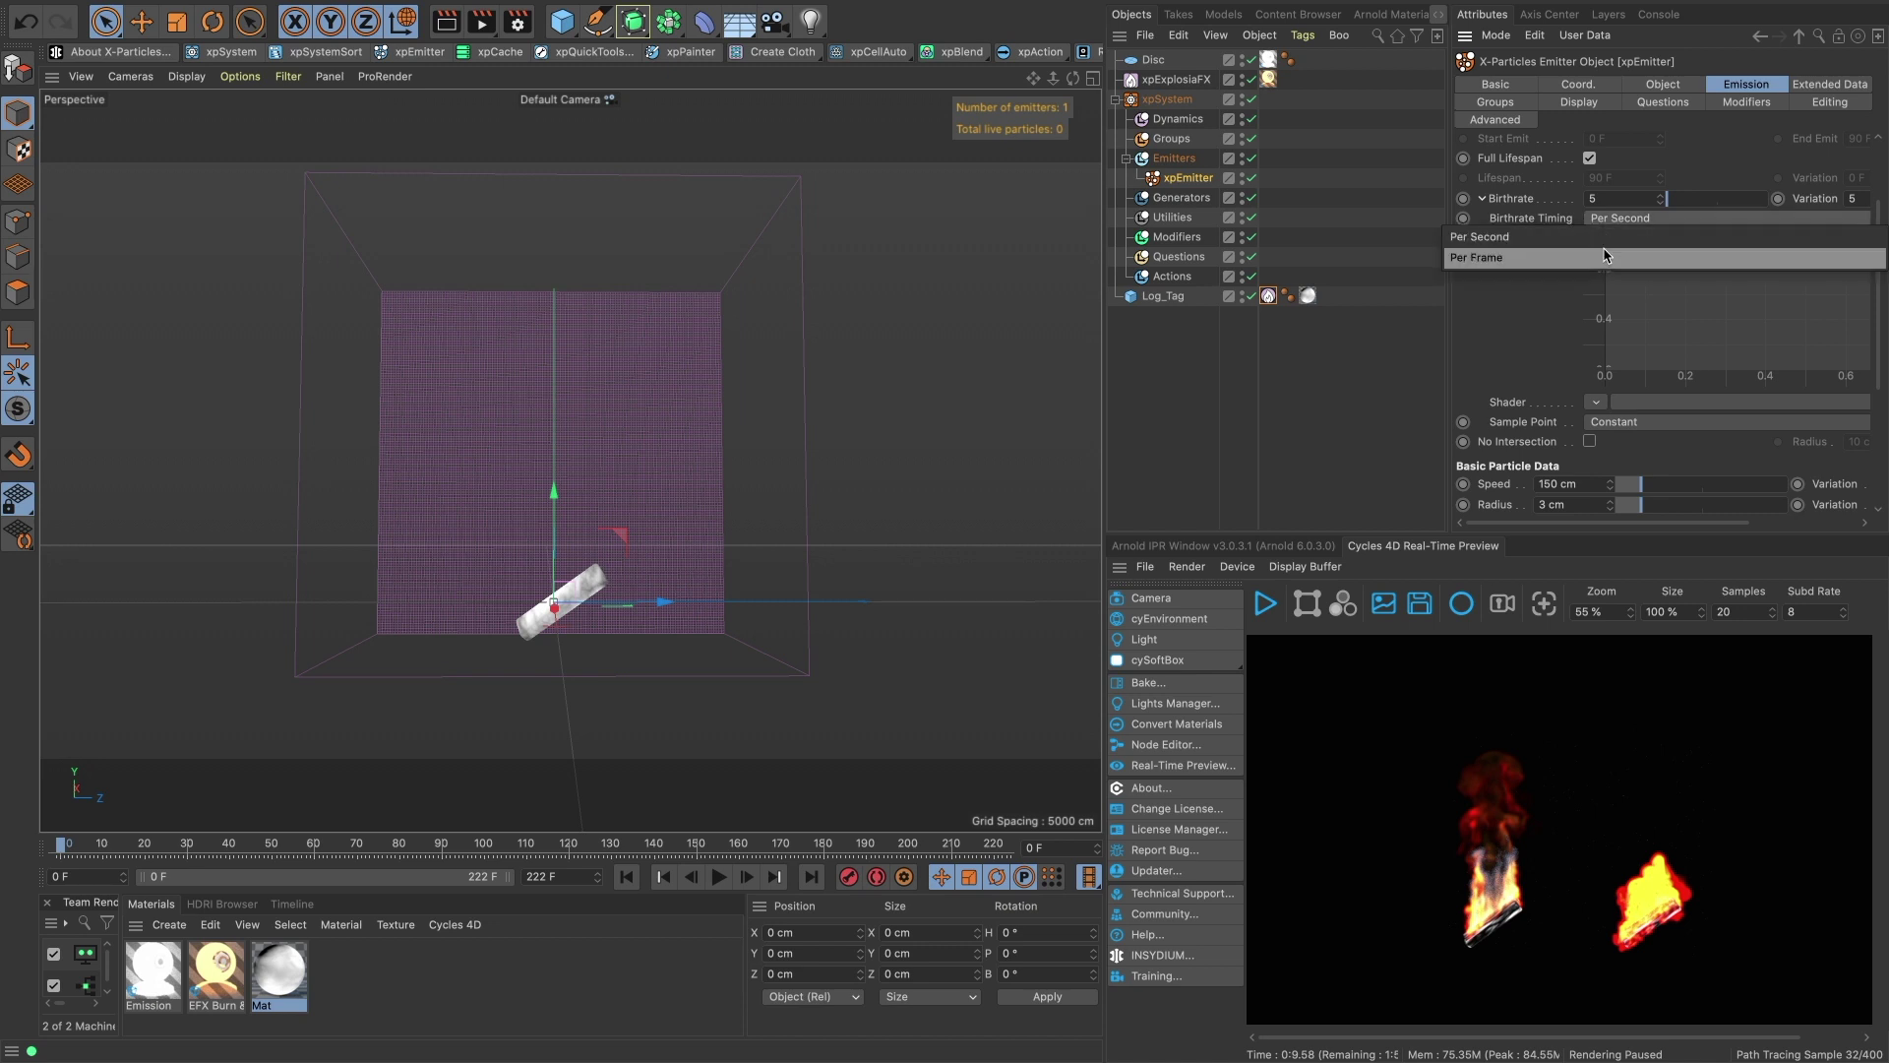
{"action": "left_click", "coordinate": [1610, 254]}
{"action": "scroll", "coordinate": [1564, 308], "scroll_direction": "down", "scroll_amount": 2}
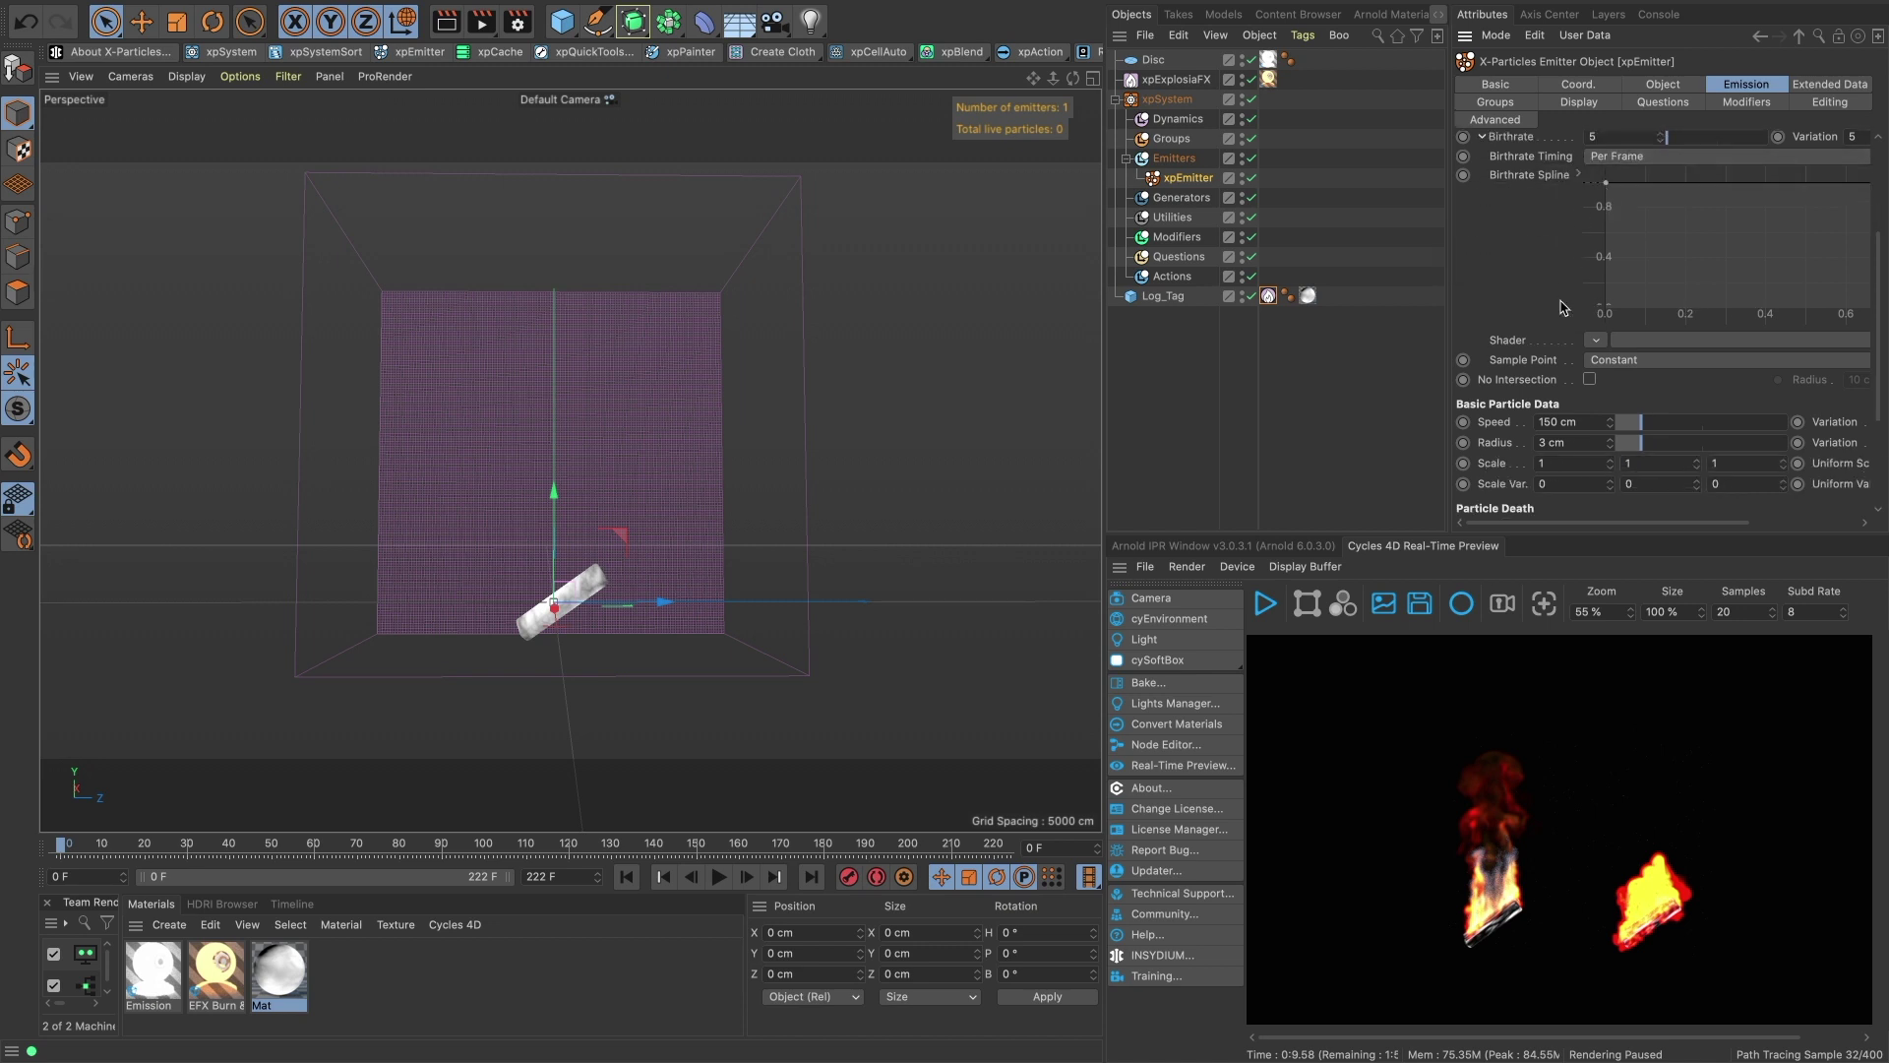
{"action": "left_click", "coordinate": [1585, 405]}
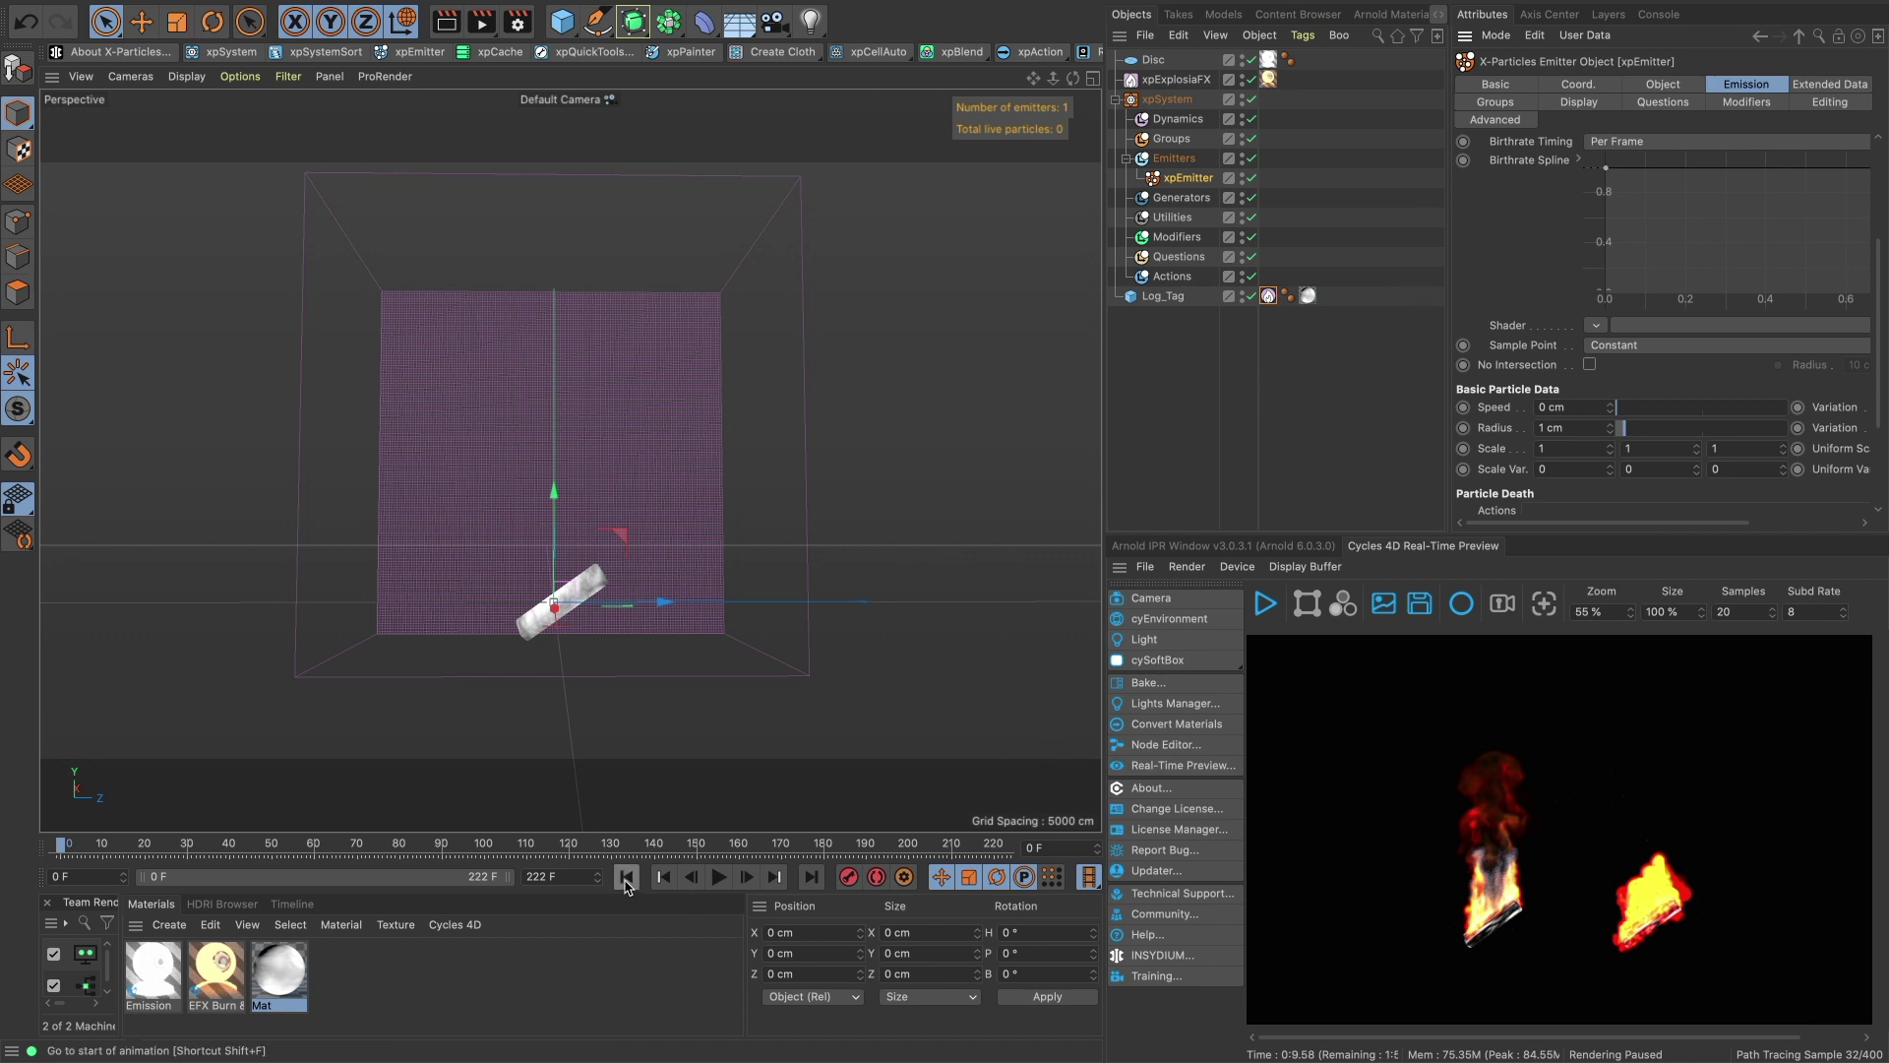
Tick Advect Particles on xpExplosiaFX, zero smoke, burn, temperature, colour and UVW advection, and preview playback.
{"action": "left_click", "coordinate": [1184, 86]}
{"action": "left_click", "coordinate": [1574, 103]}
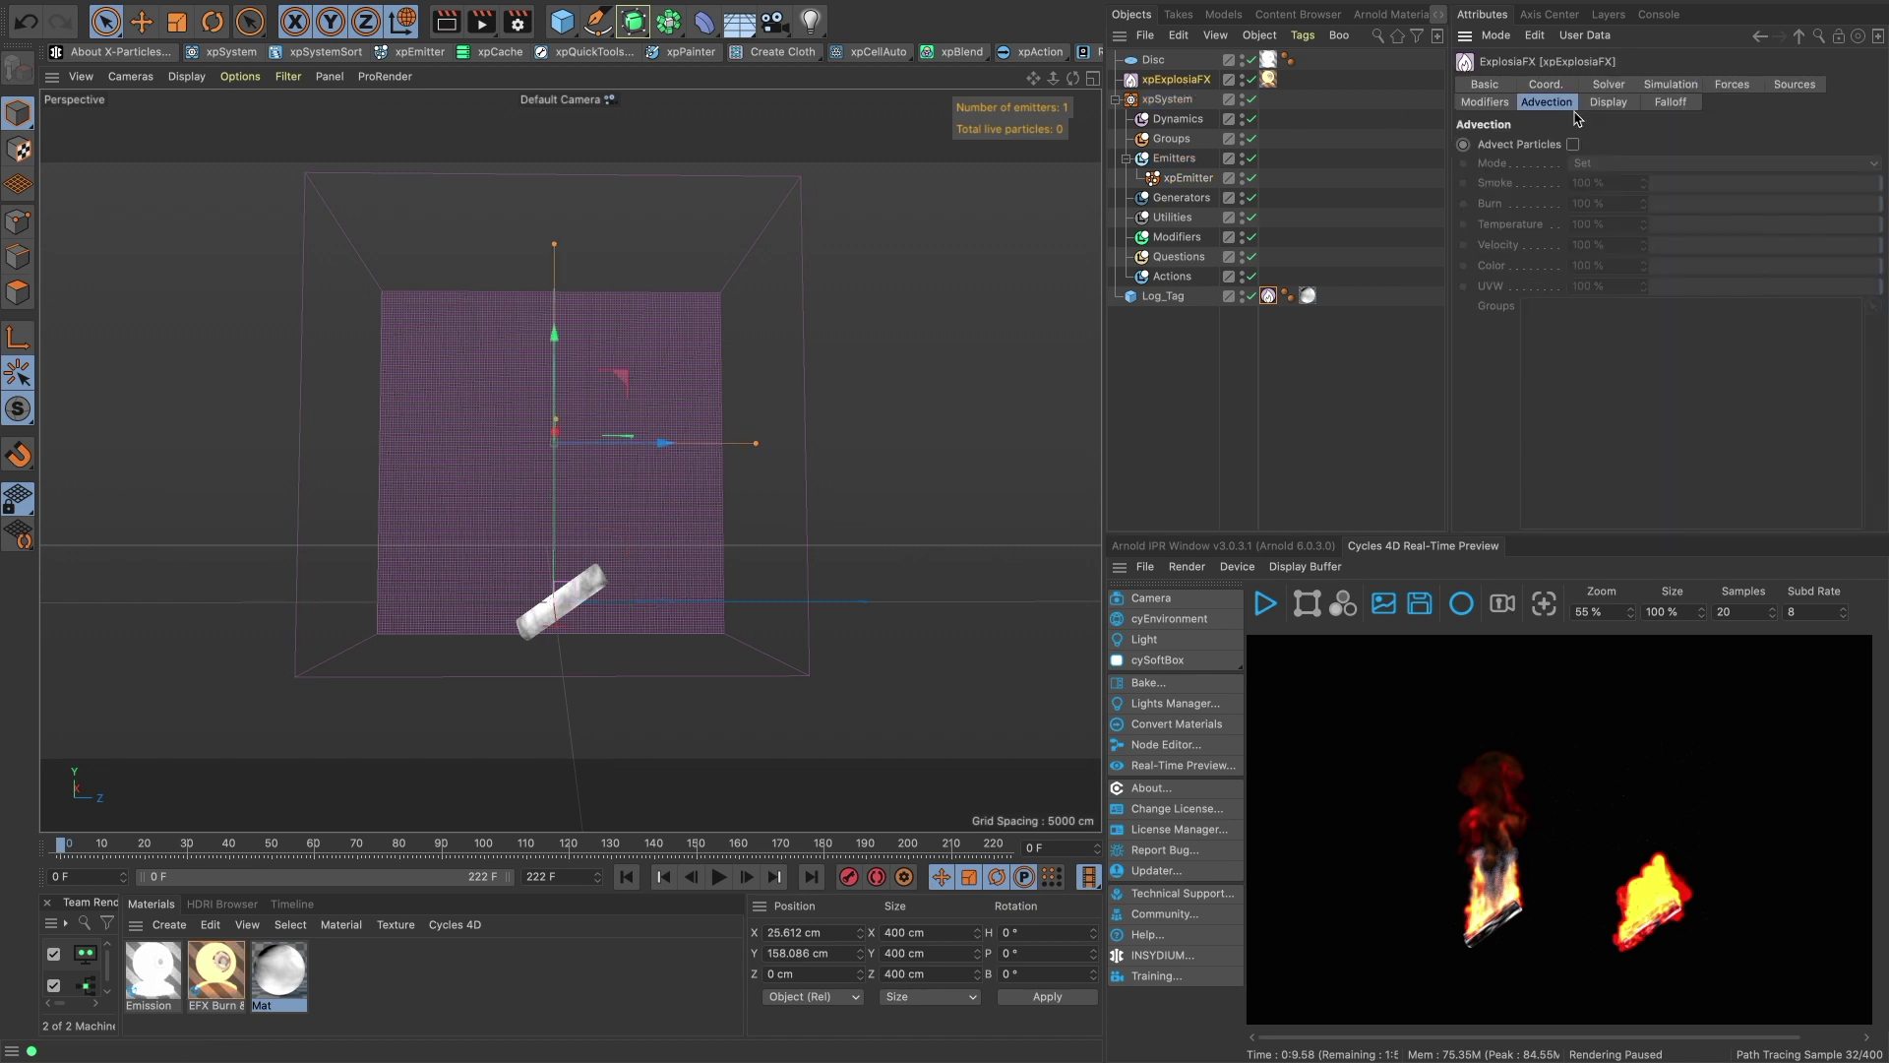
{"action": "left_click", "coordinate": [1573, 145]}
{"action": "left_click_drag", "start_coordinate": [1654, 193], "coordinate": [1522, 191]}
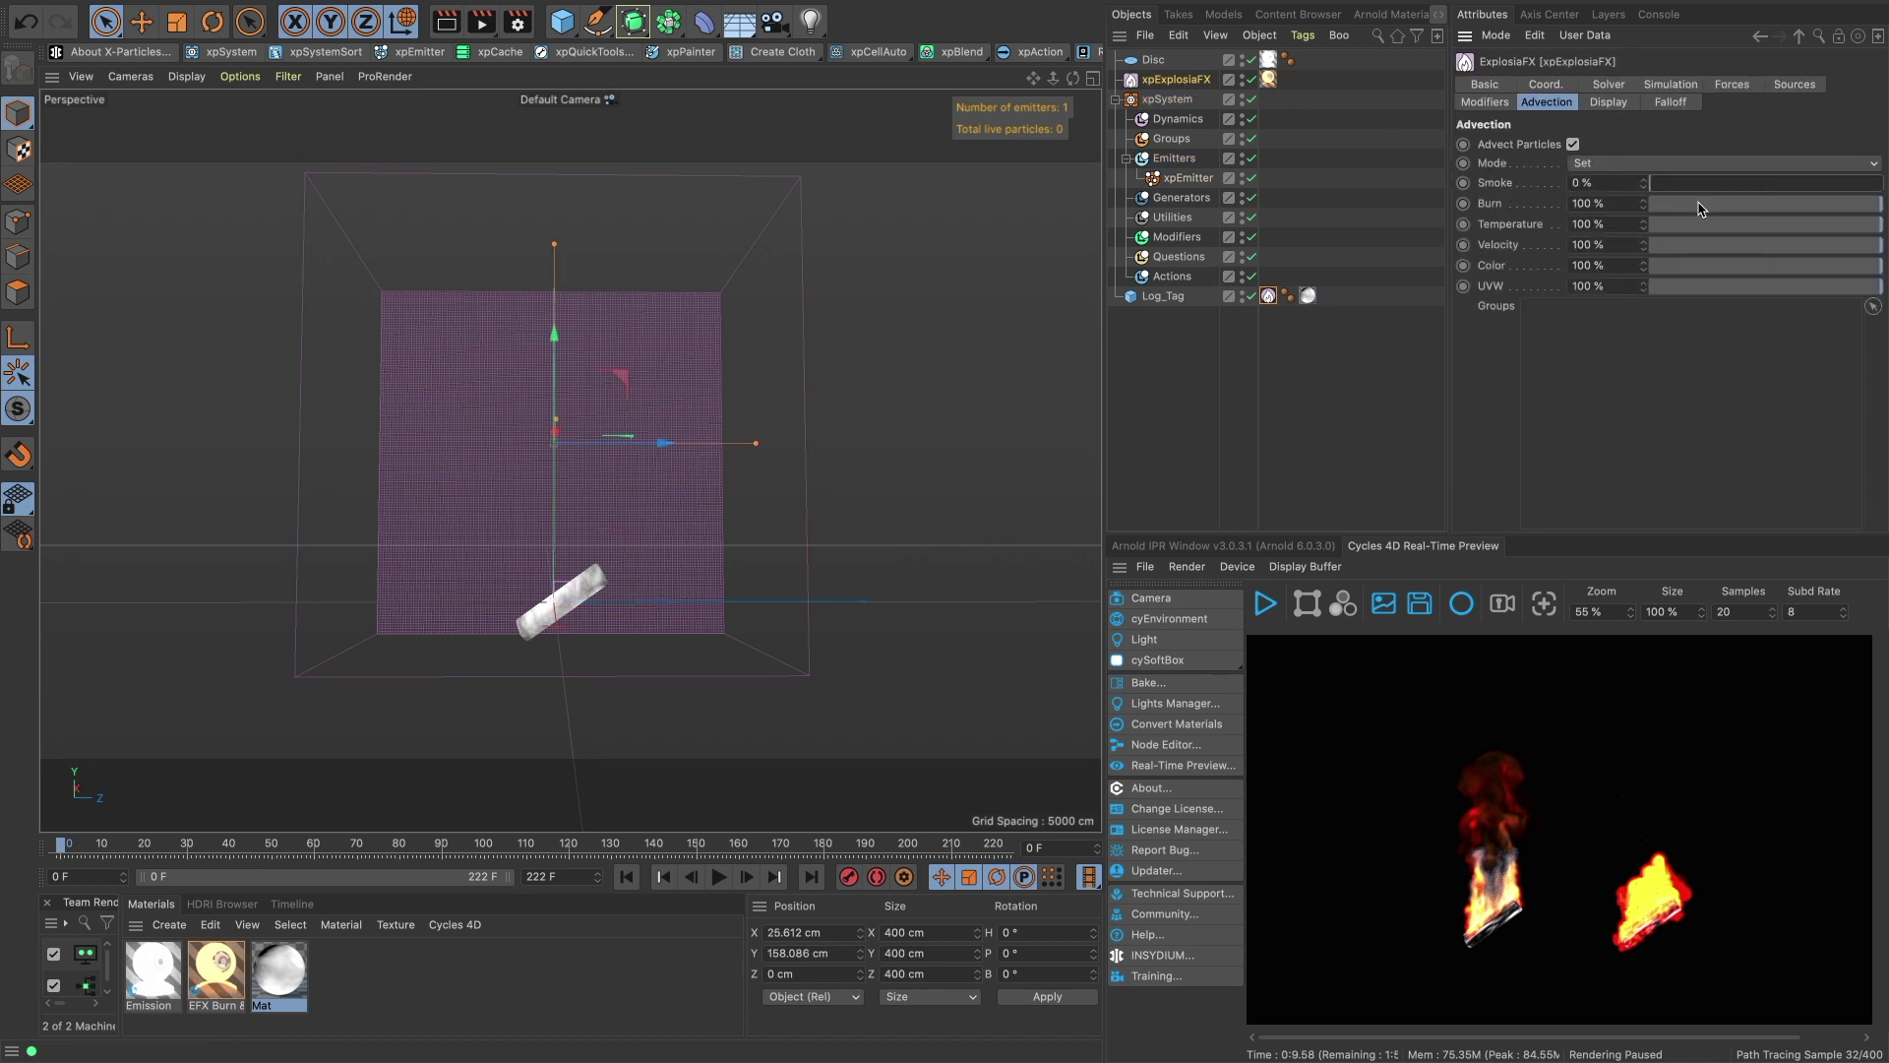
{"action": "left_click_drag", "start_coordinate": [1700, 208], "coordinate": [1502, 234]}
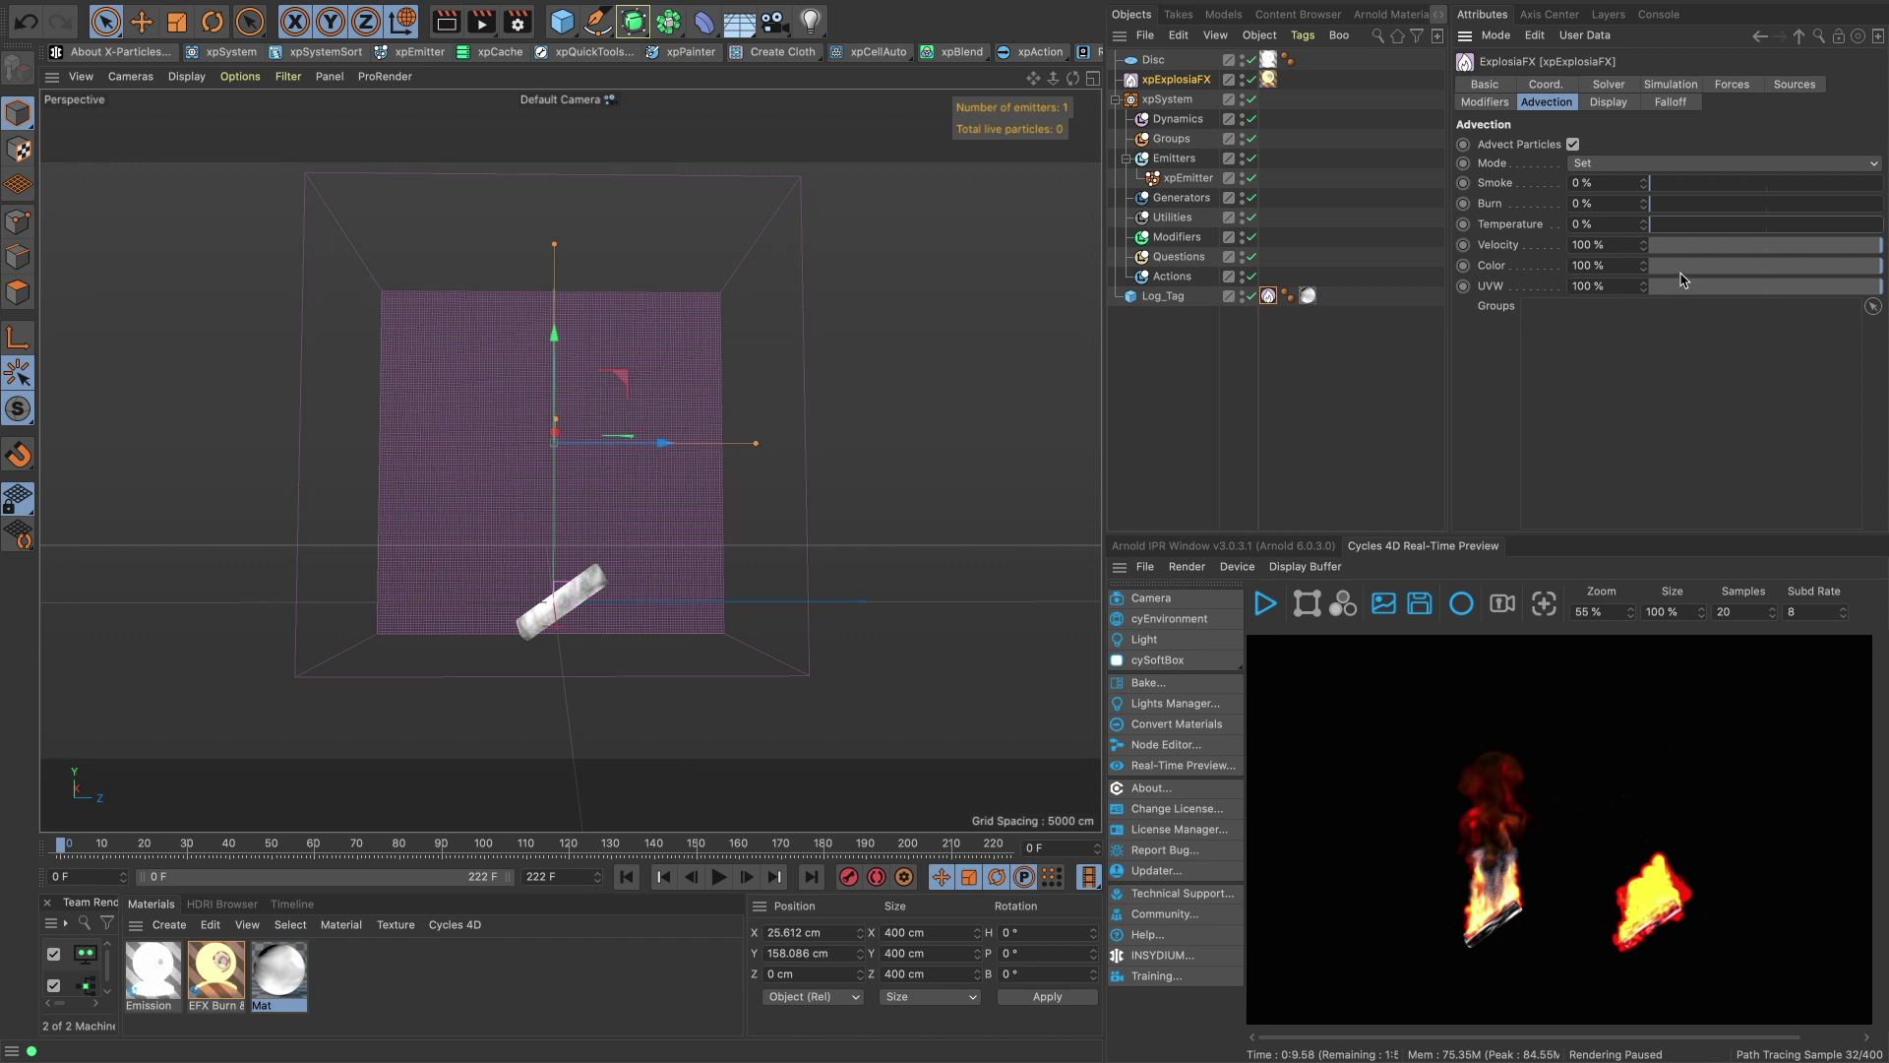
{"action": "left_click_drag", "start_coordinate": [1683, 275], "coordinate": [1518, 283]}
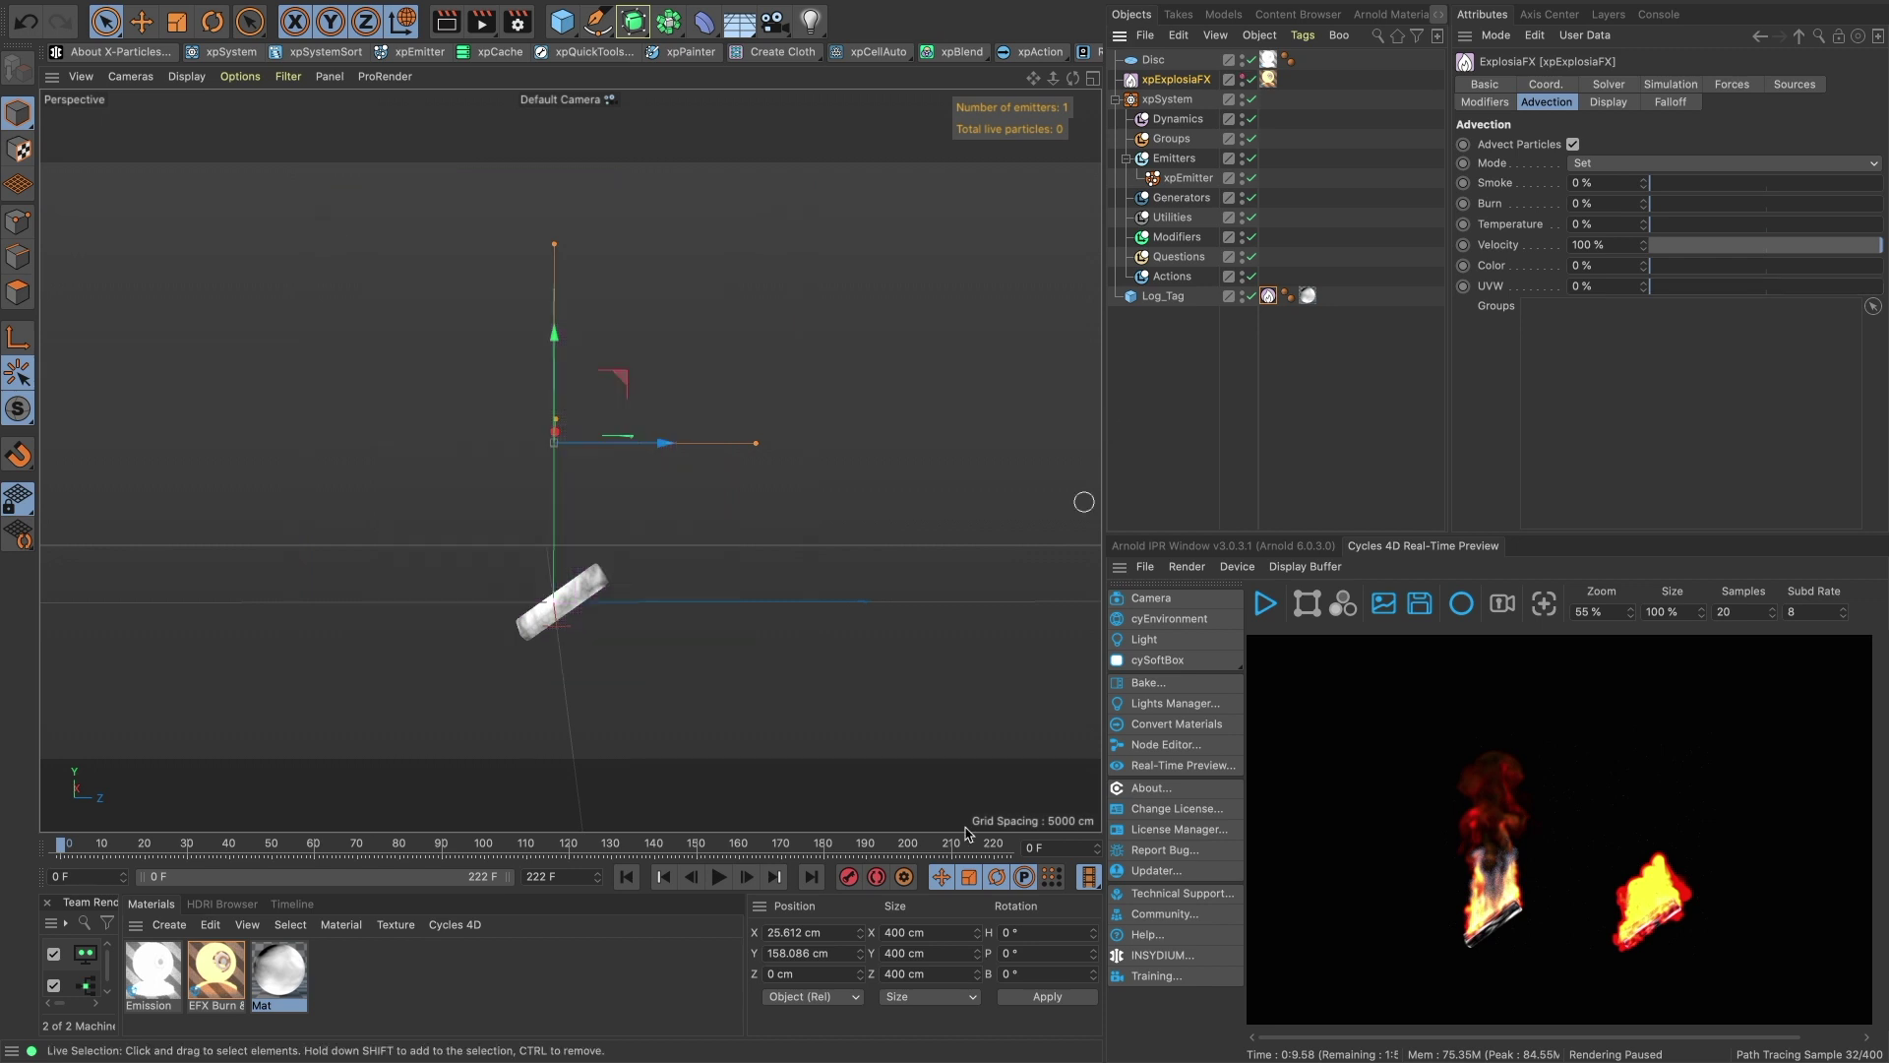
{"action": "left_click", "coordinate": [719, 877]}
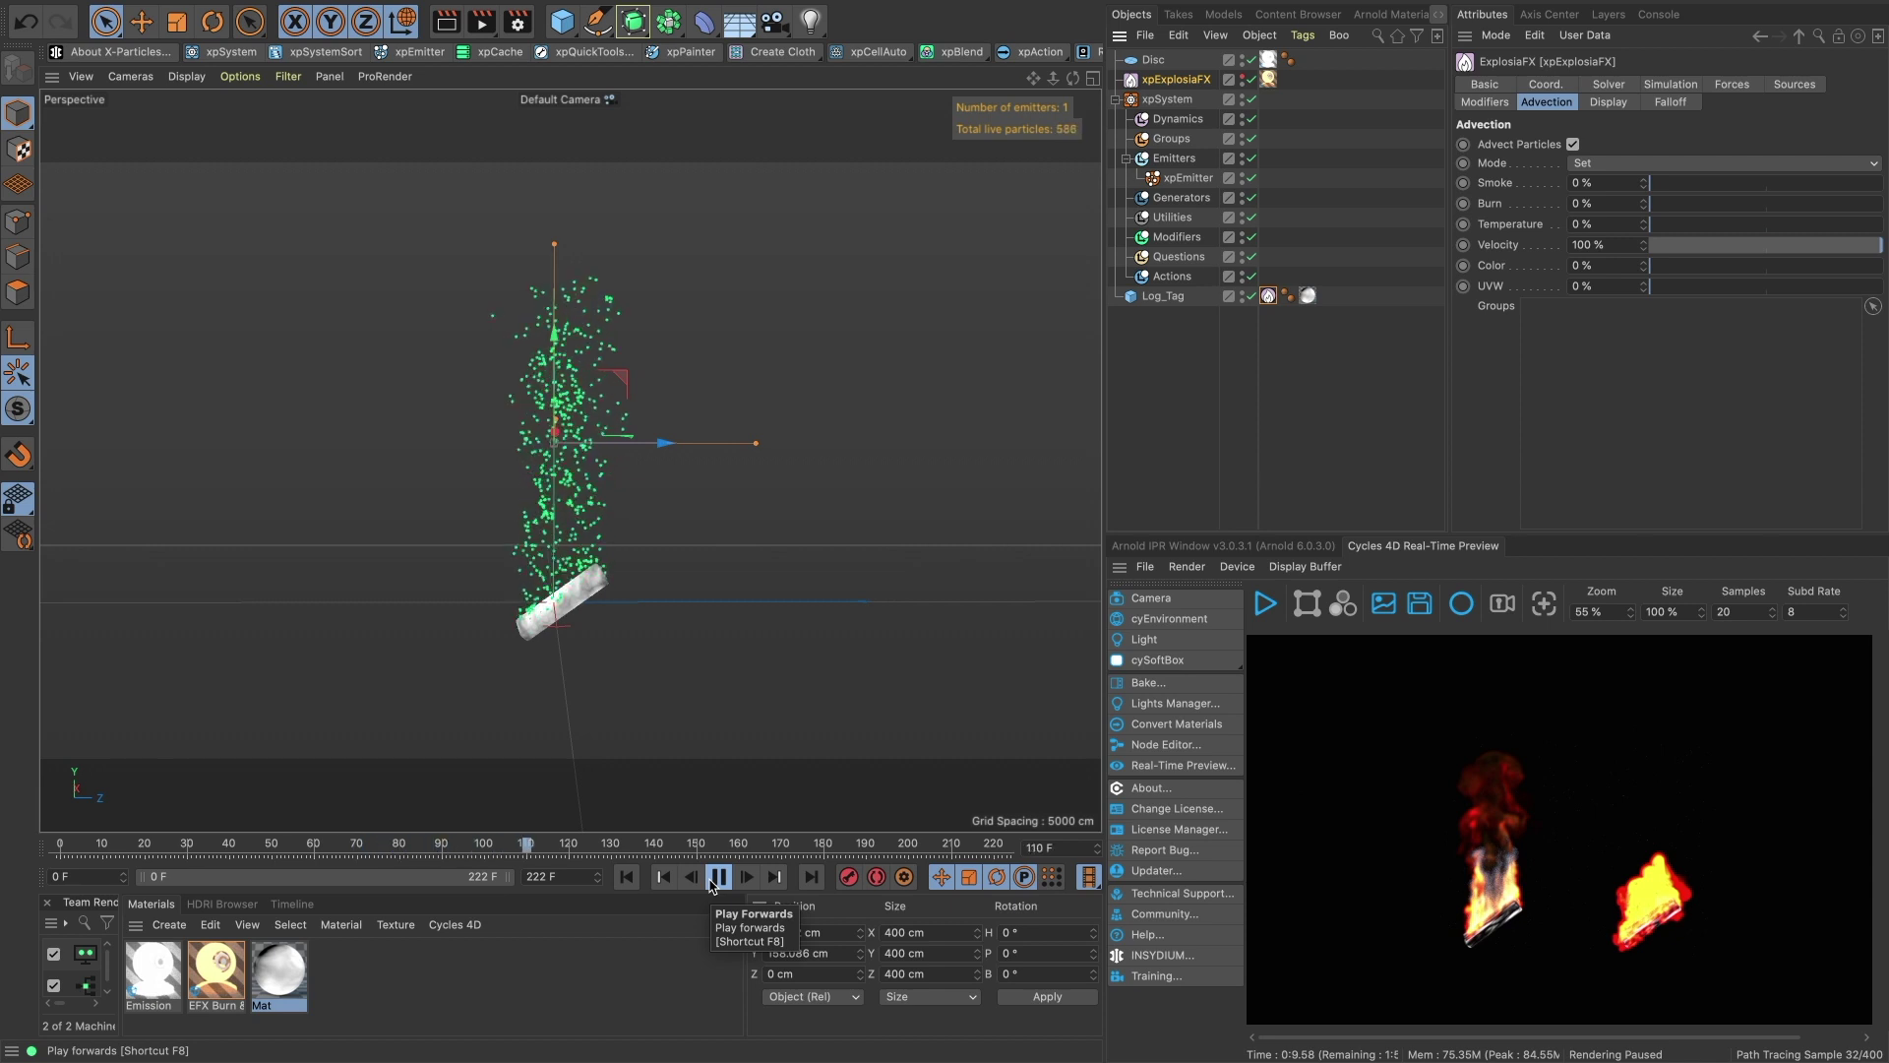
{"action": "left_click", "coordinate": [720, 877]}
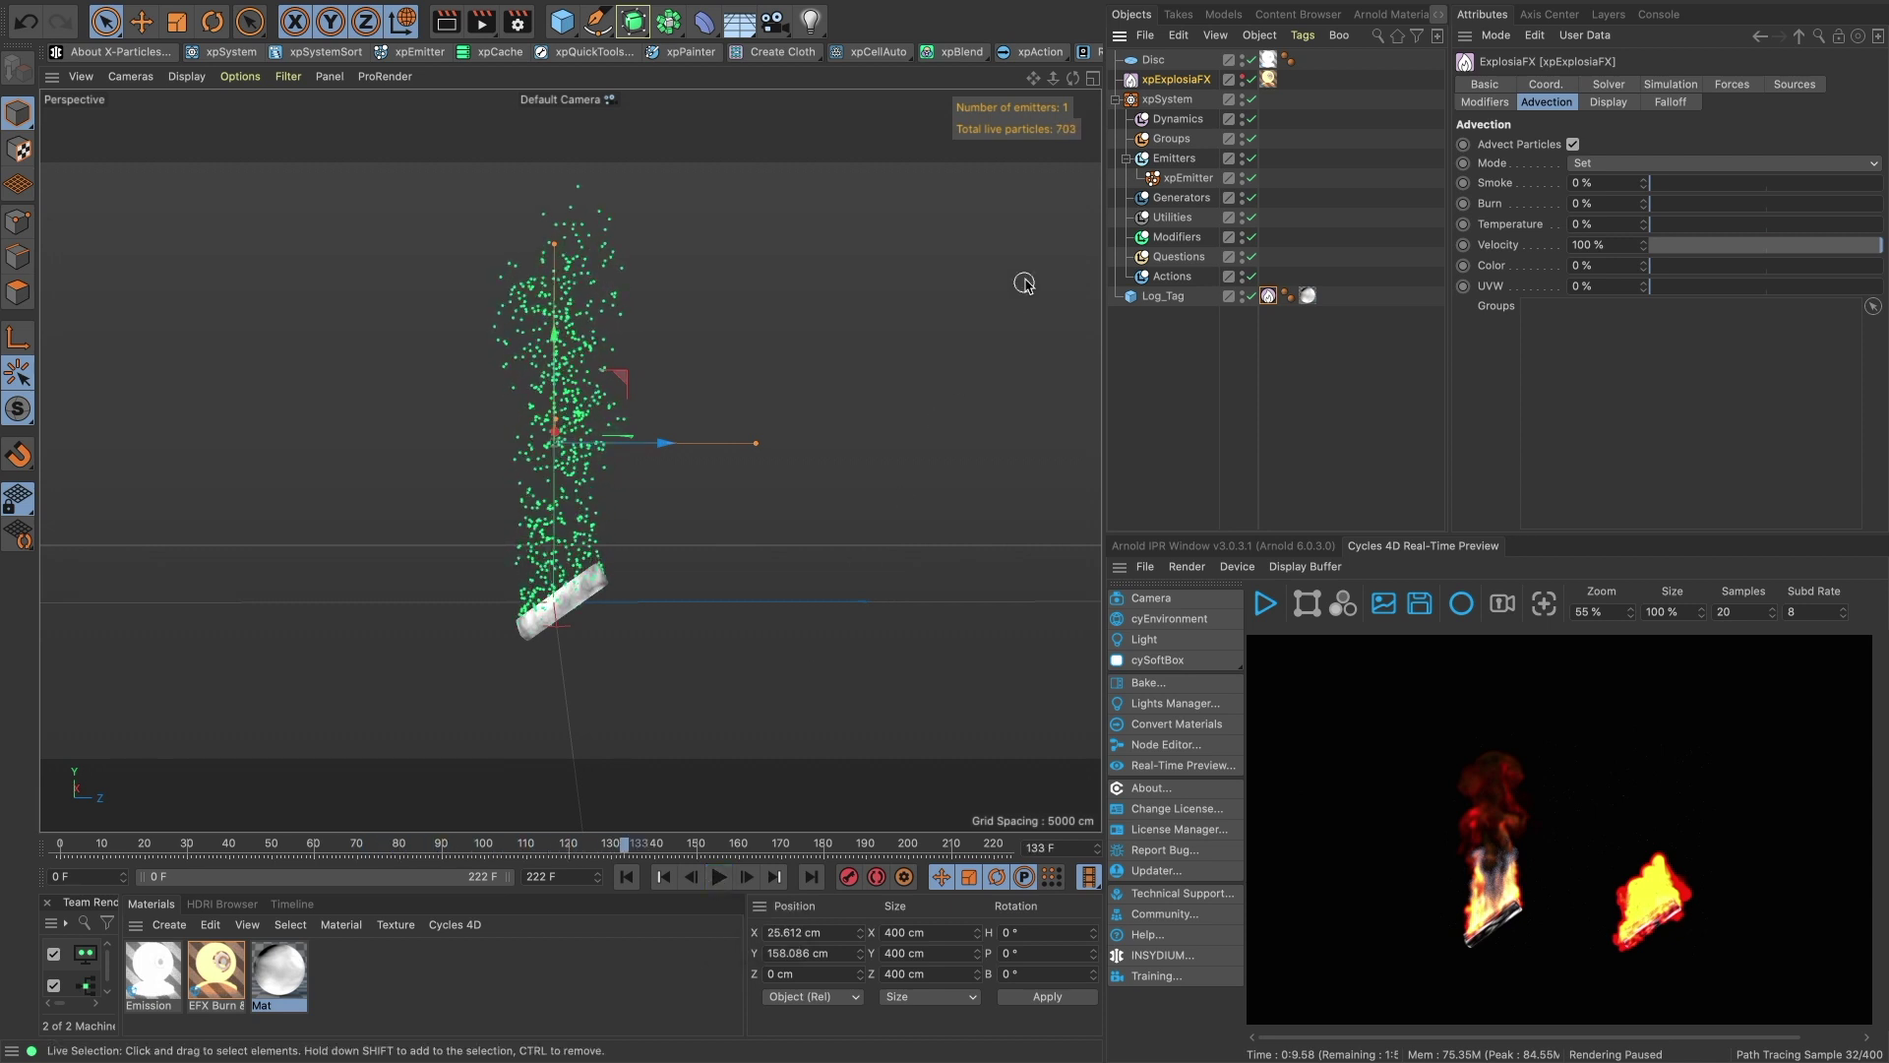
Turn off Full Lifespan on xpEmitter, set a 25 F lifespan with 25 F variation, and replay.
{"action": "left_click", "coordinate": [1186, 178]}
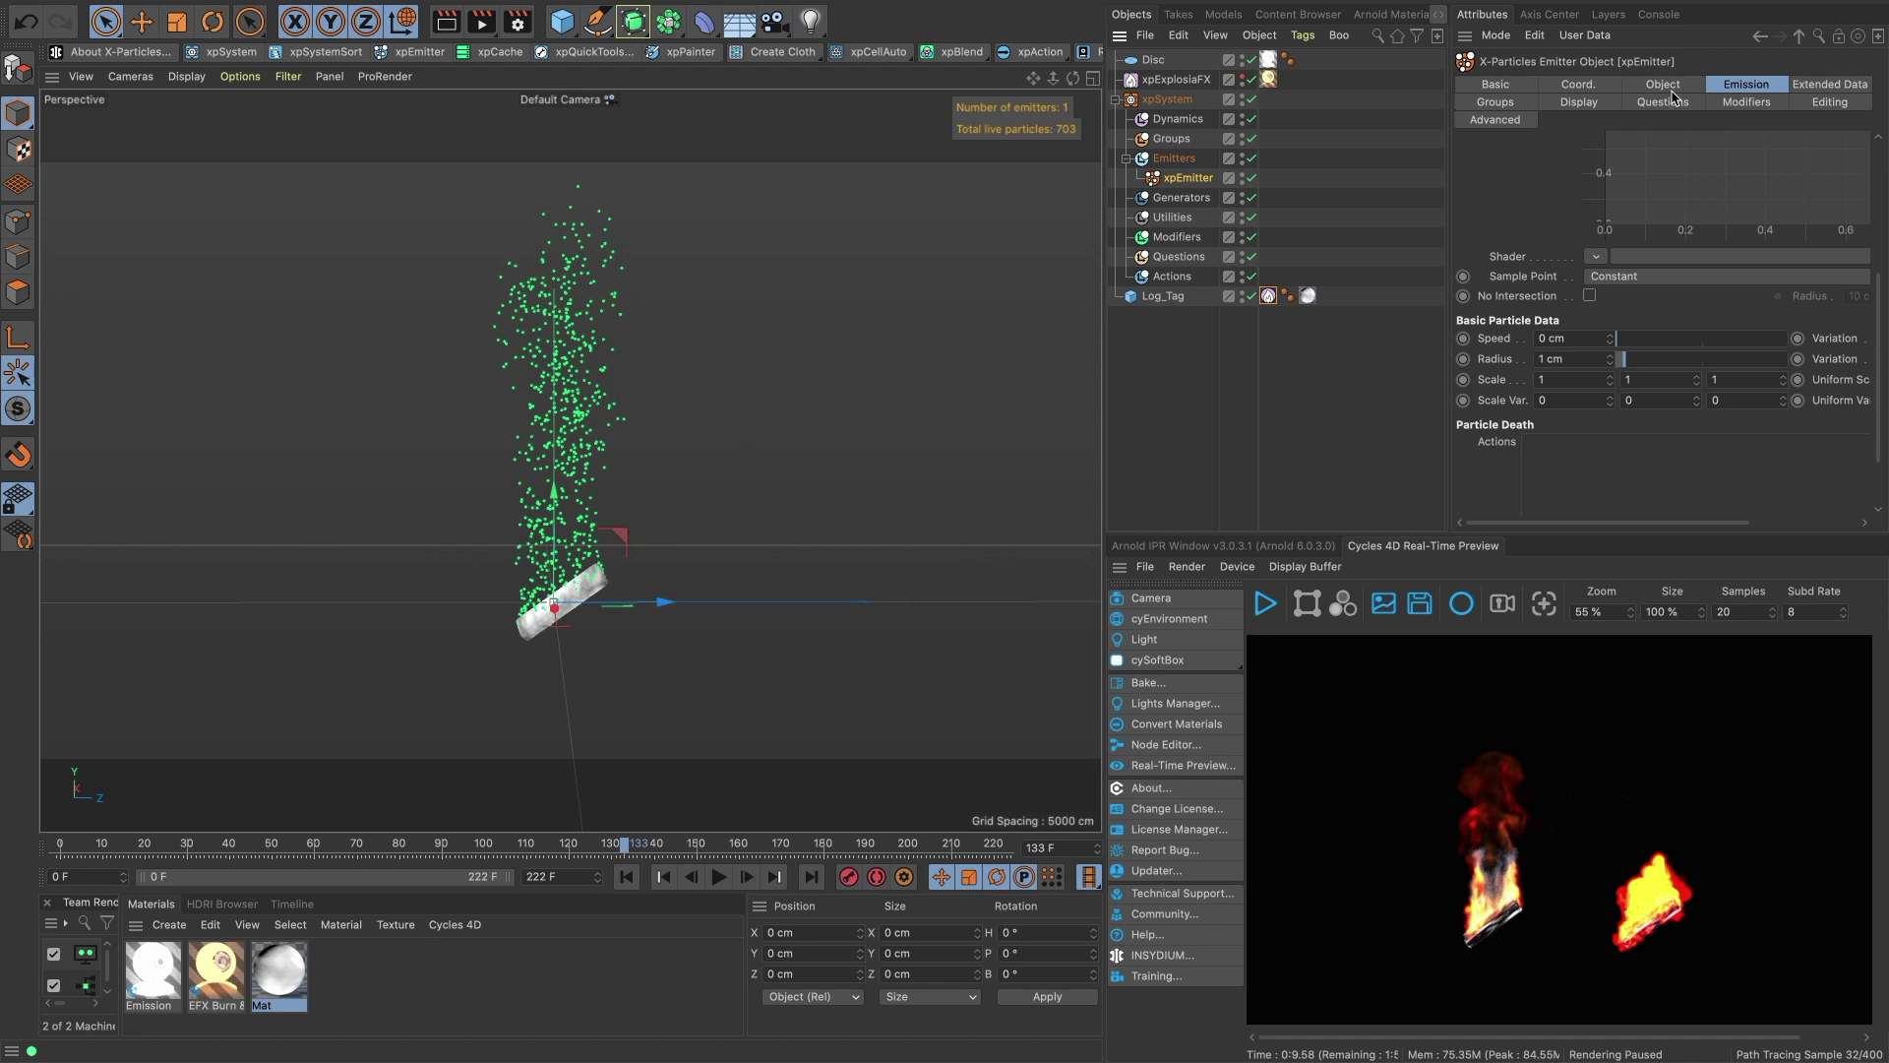
{"action": "left_click", "coordinate": [1665, 84]}
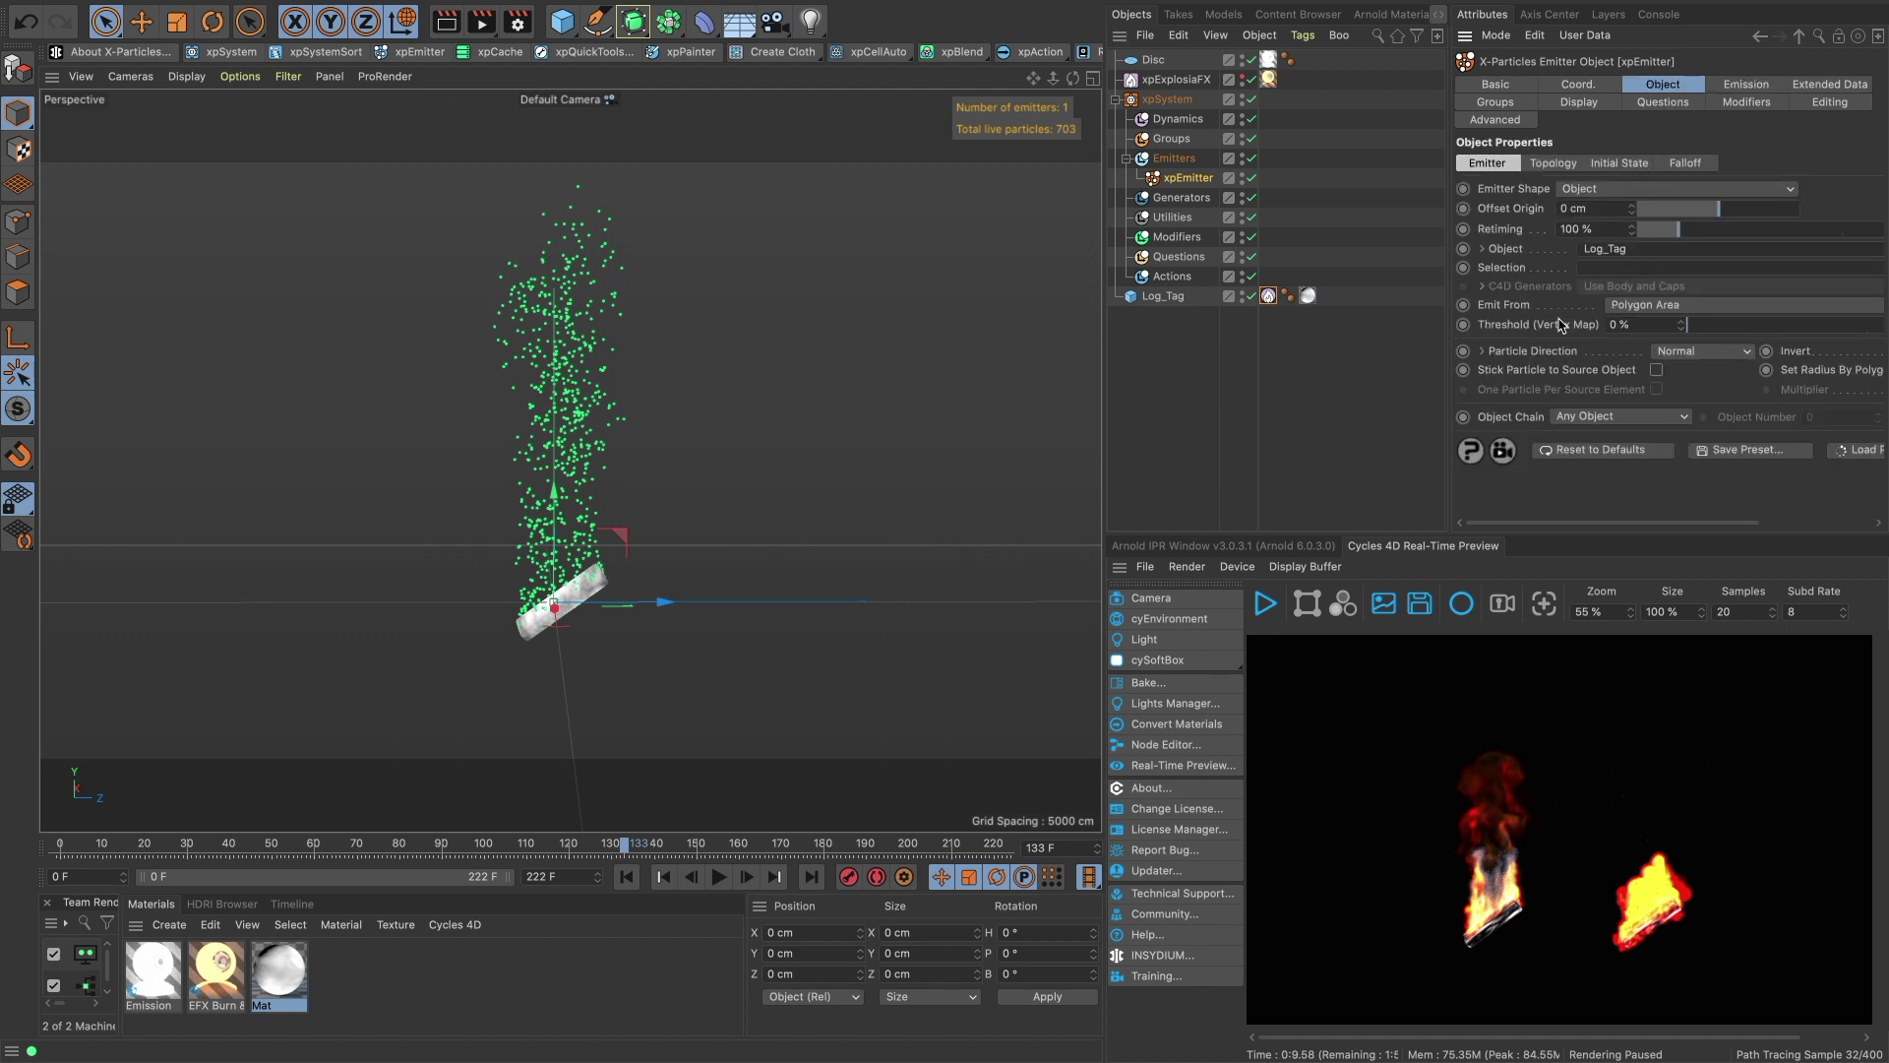
{"action": "left_click", "coordinate": [1742, 88]}
{"action": "scroll", "coordinate": [1535, 266], "scroll_direction": "up", "scroll_amount": 5}
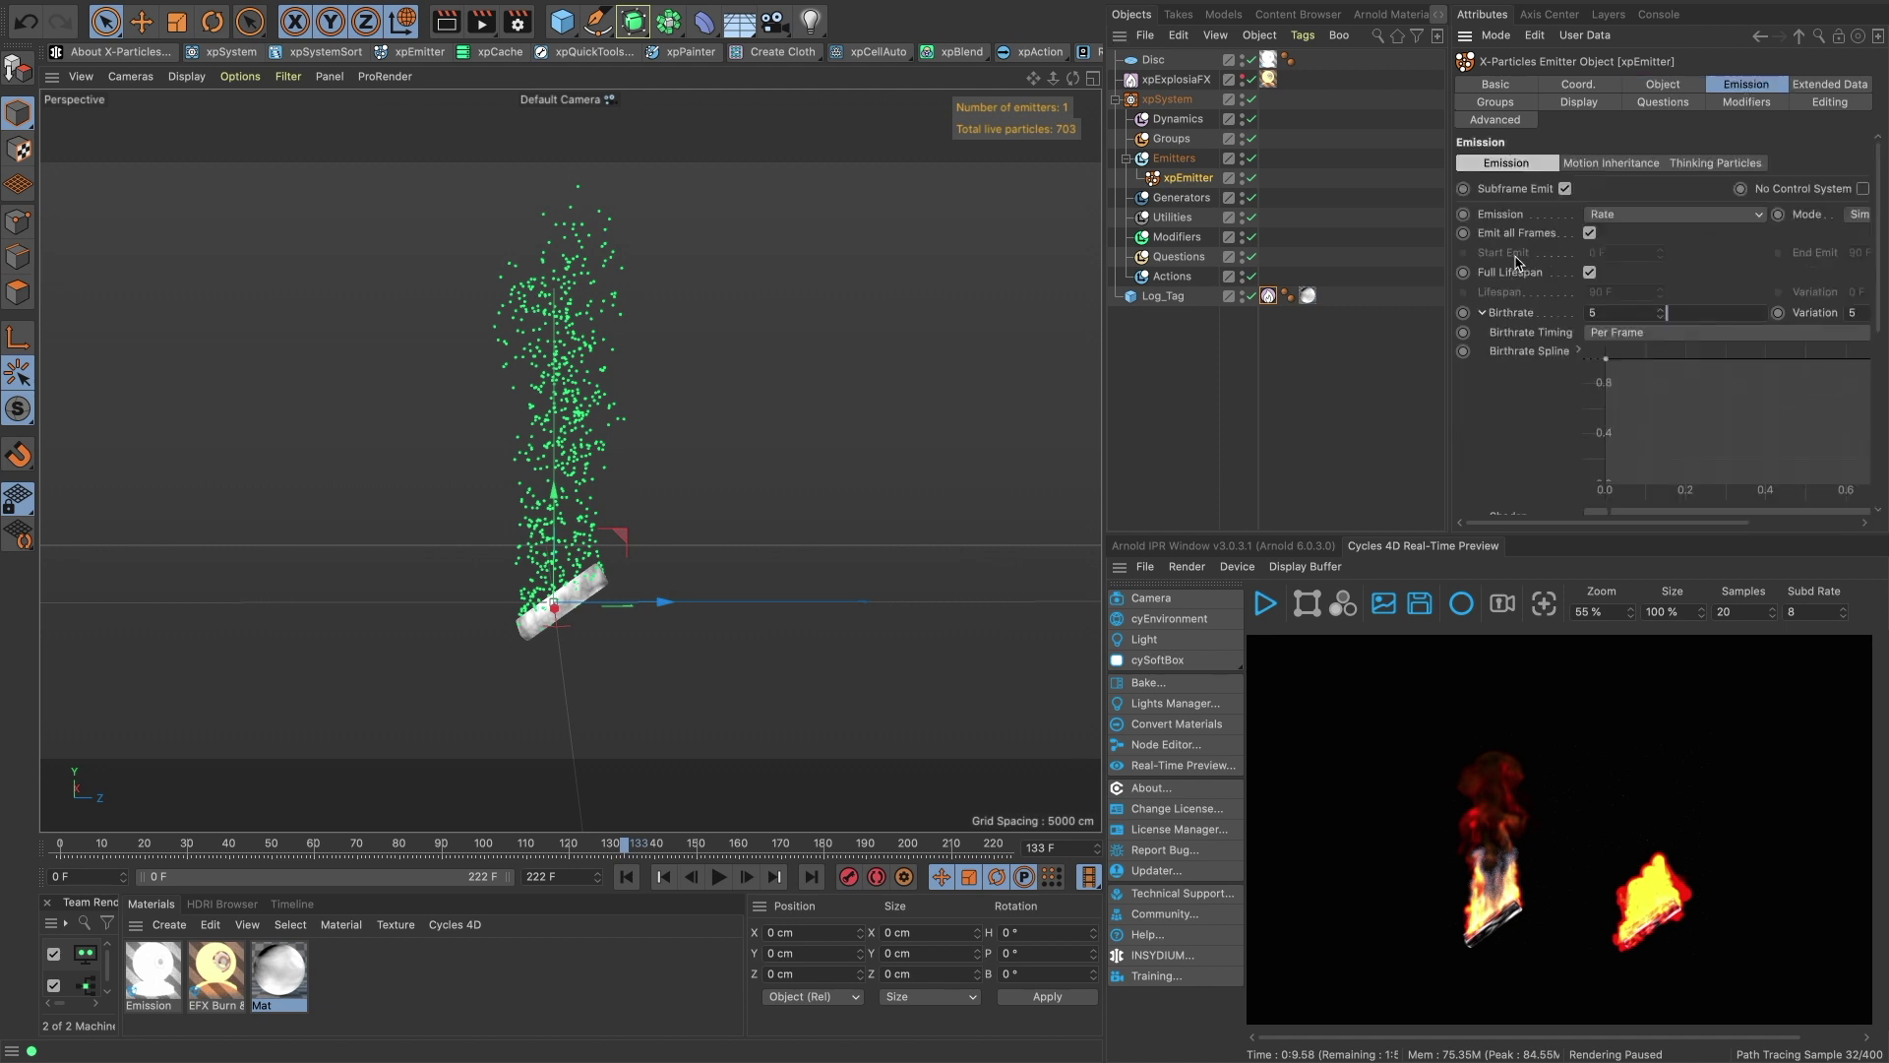
{"action": "left_click", "coordinate": [1590, 273]}
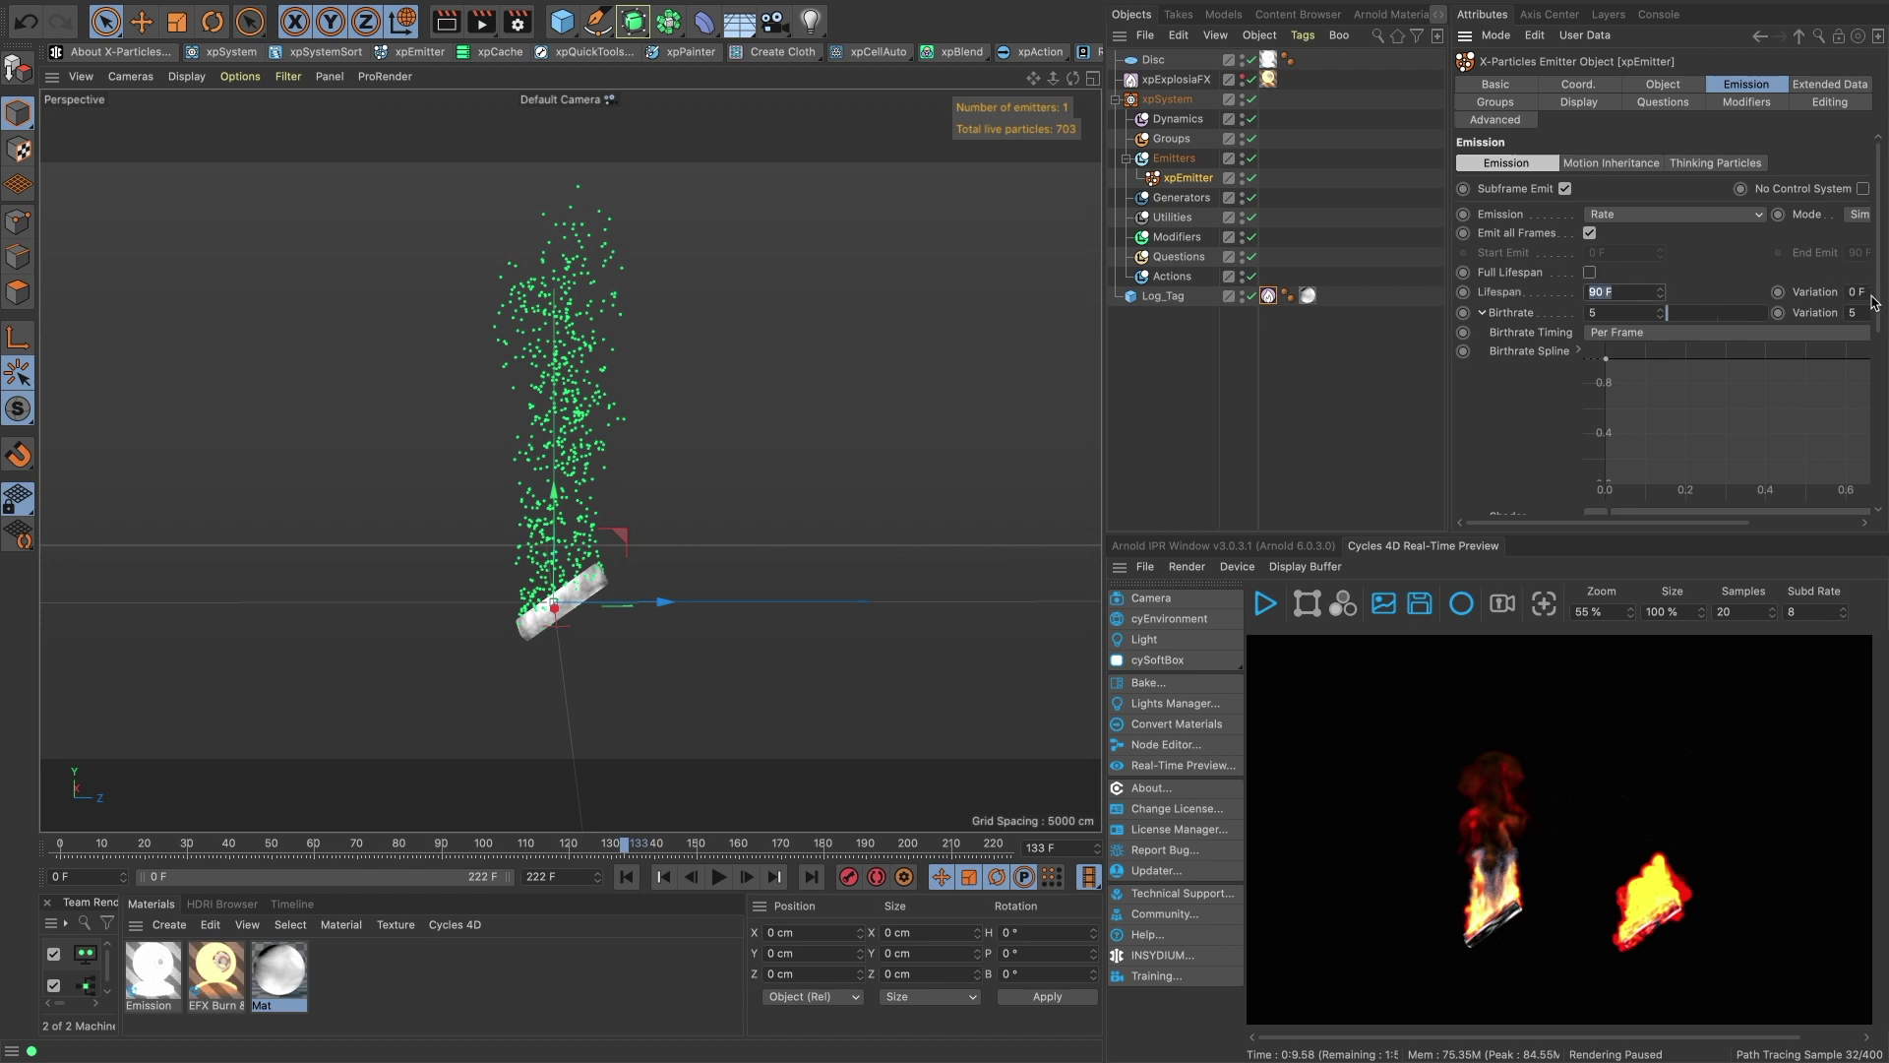
{"action": "type", "text": "25"}
{"action": "right_click", "coordinate": [1872, 301]}
{"action": "left_click", "coordinate": [1693, 264]}
{"action": "type", "text": "25"}
{"action": "key", "text": "Return"}
{"action": "left_click", "coordinate": [627, 877]}
{"action": "left_click", "coordinate": [714, 881]}
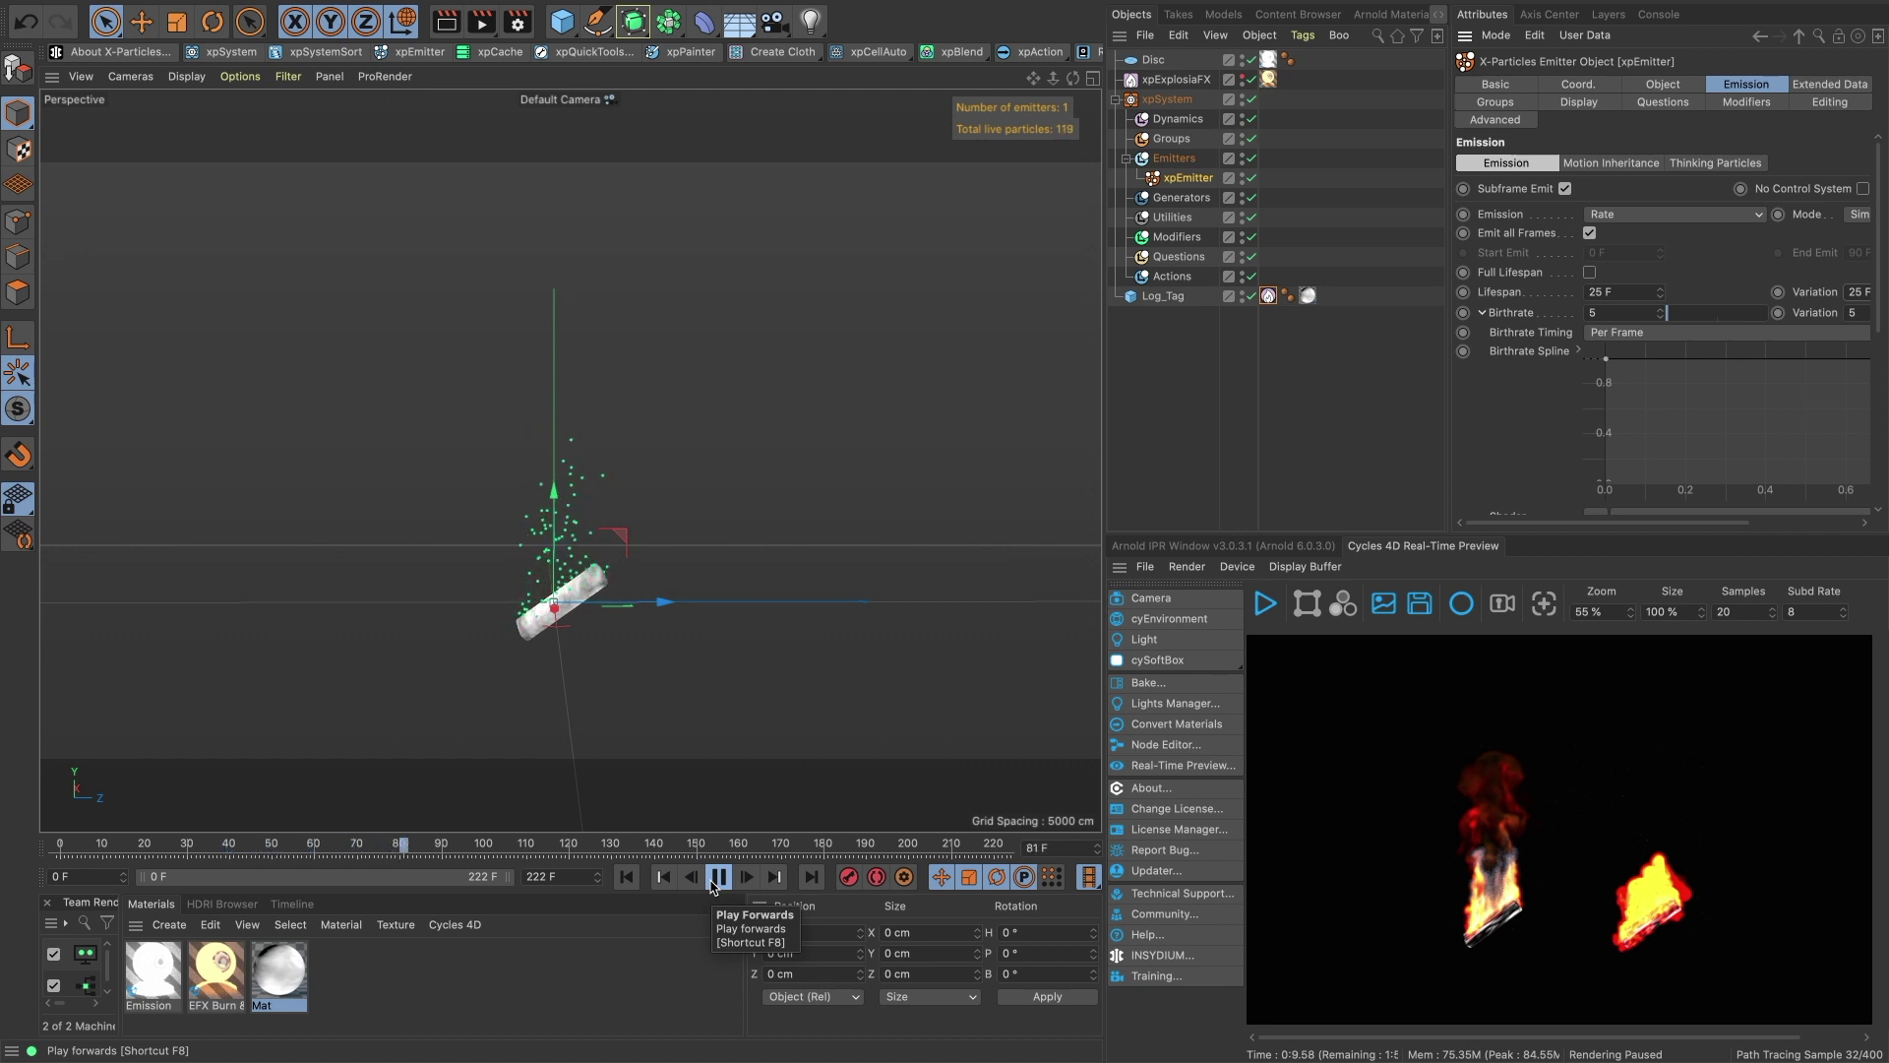
Change the particle lifespan to 50 F and stop playback.
{"action": "double_click", "coordinate": [1614, 292]}
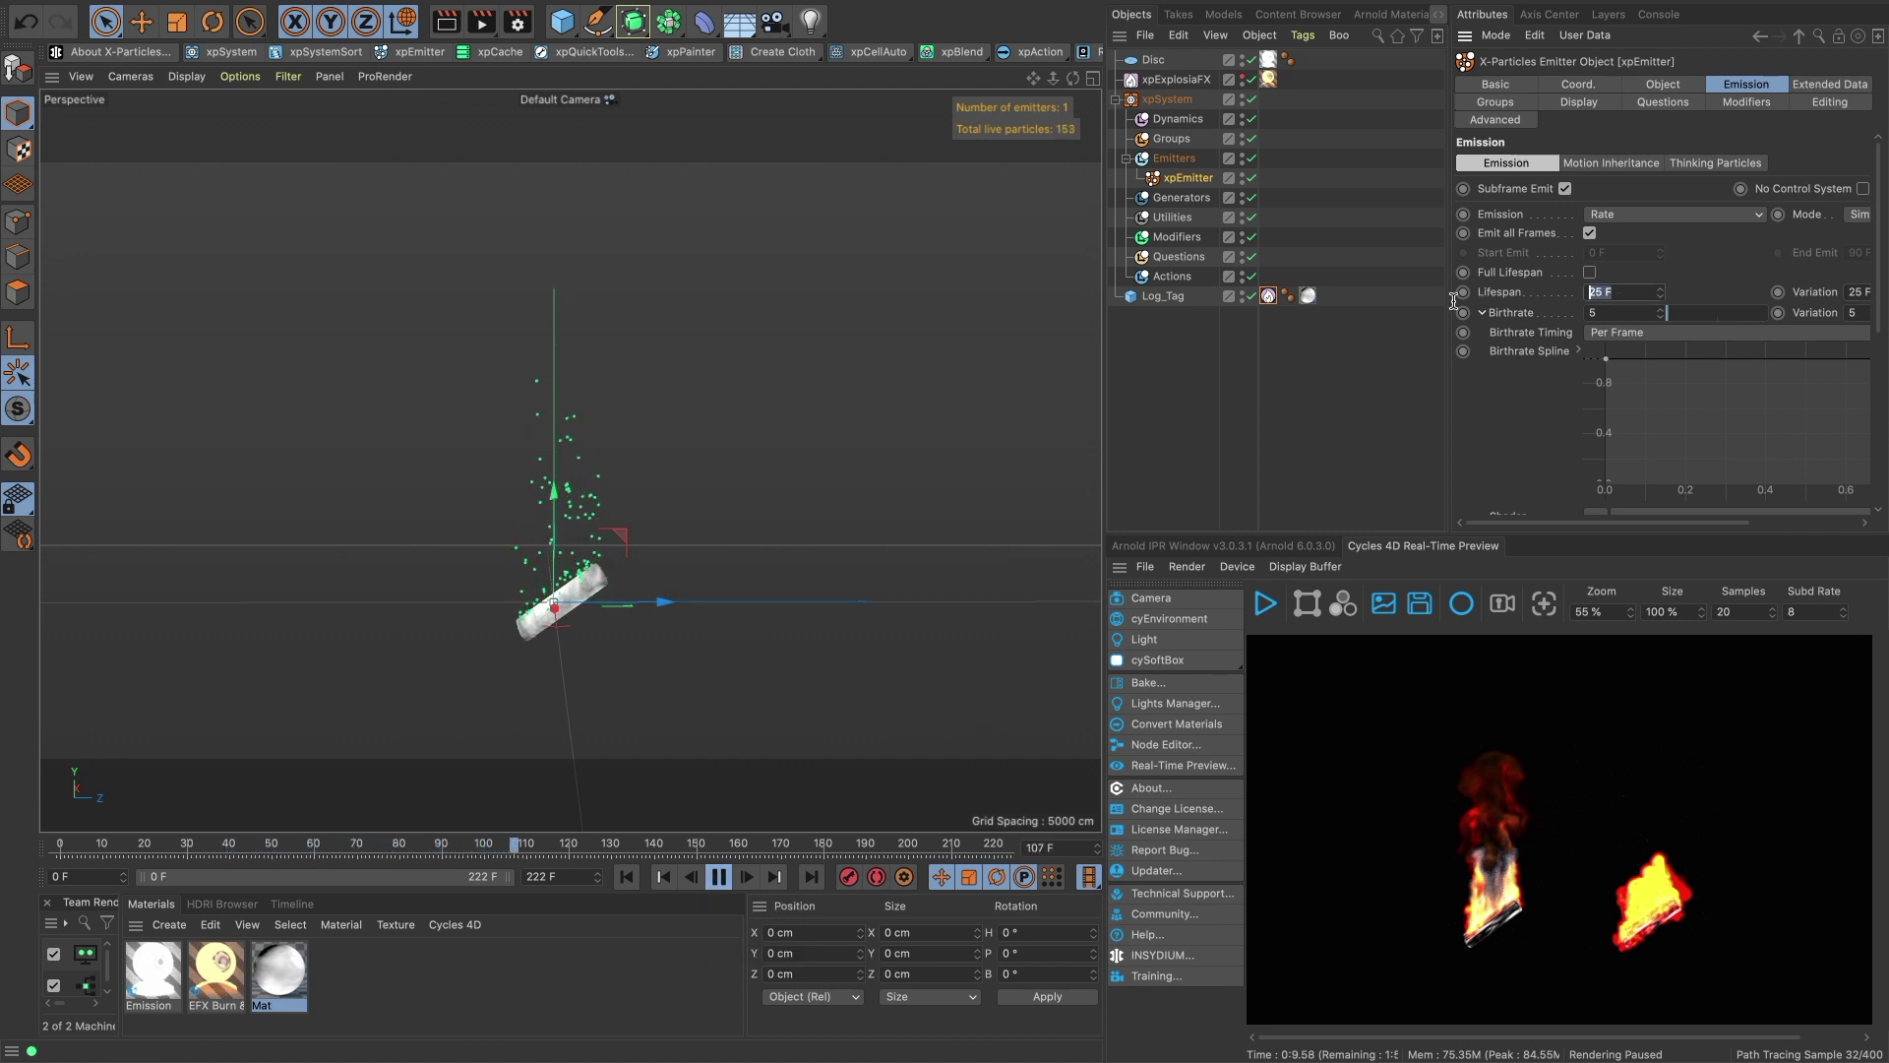
{"action": "type", "text": "50"}
{"action": "key", "text": "Return"}
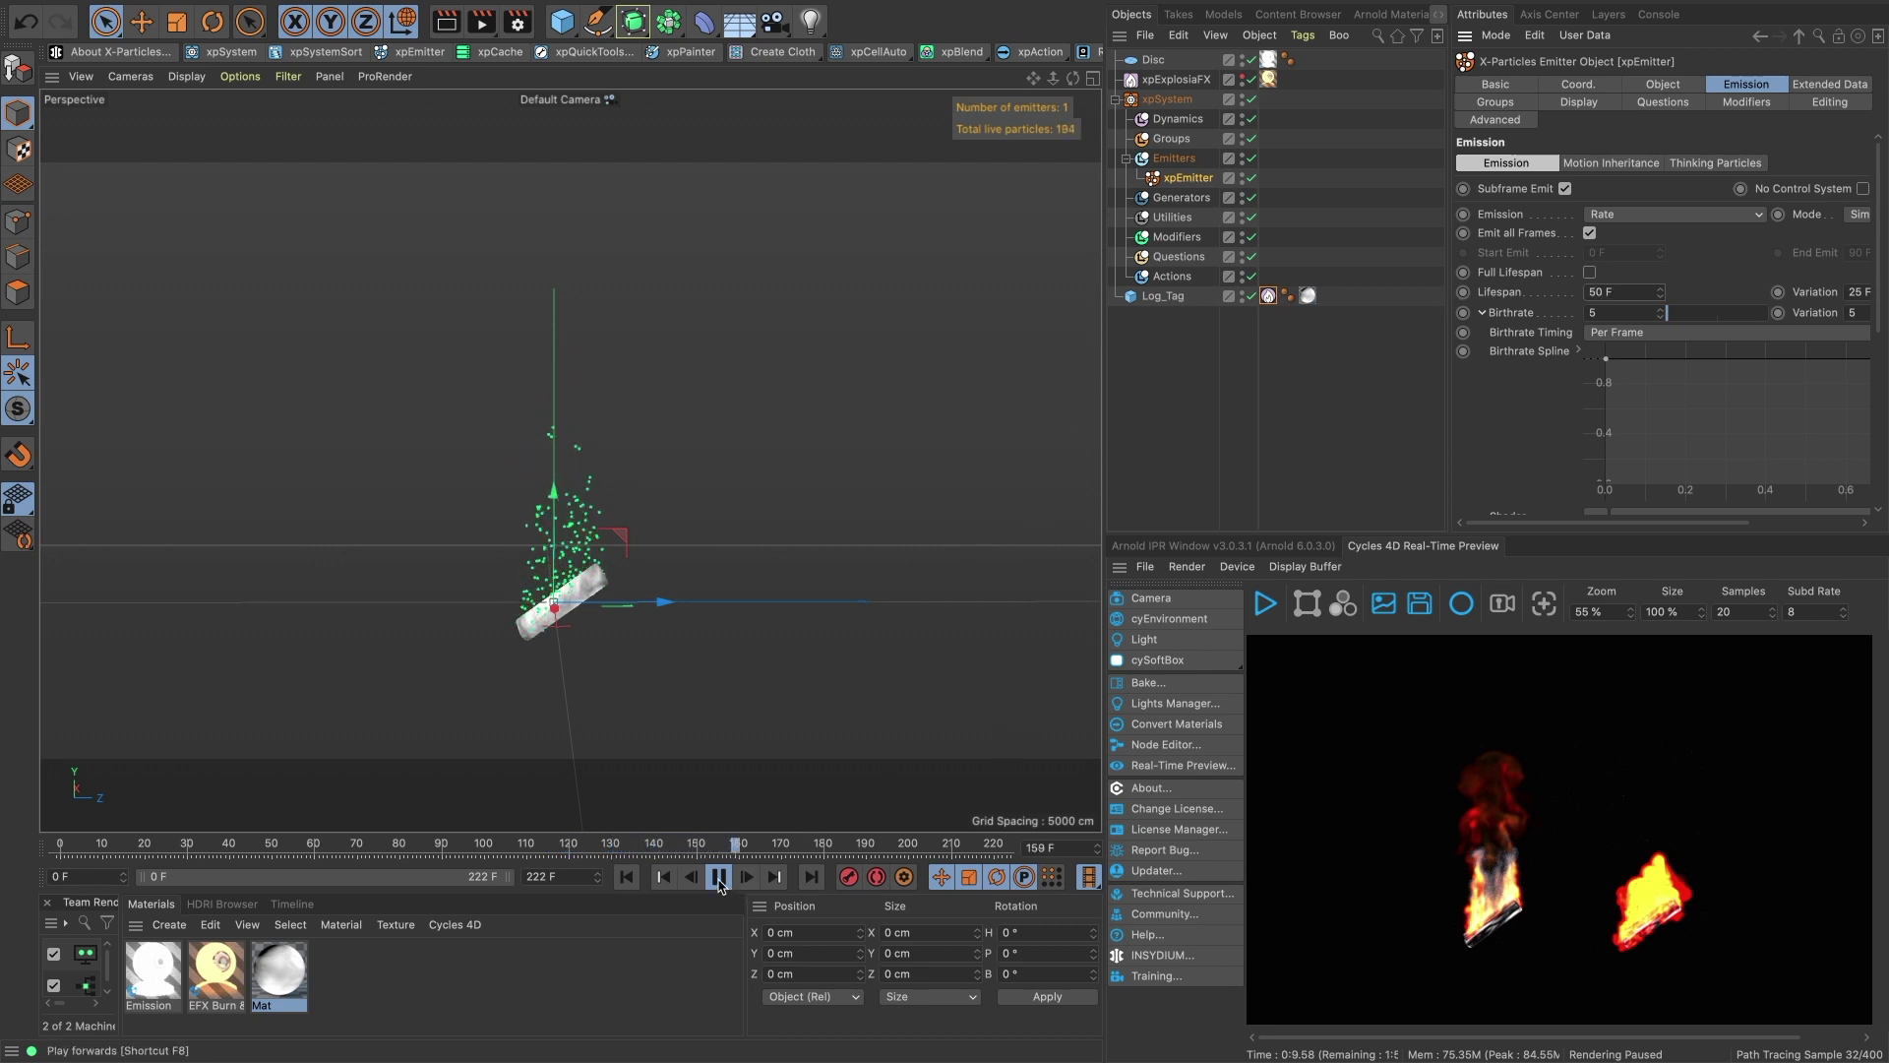
{"action": "key", "text": "F8"}
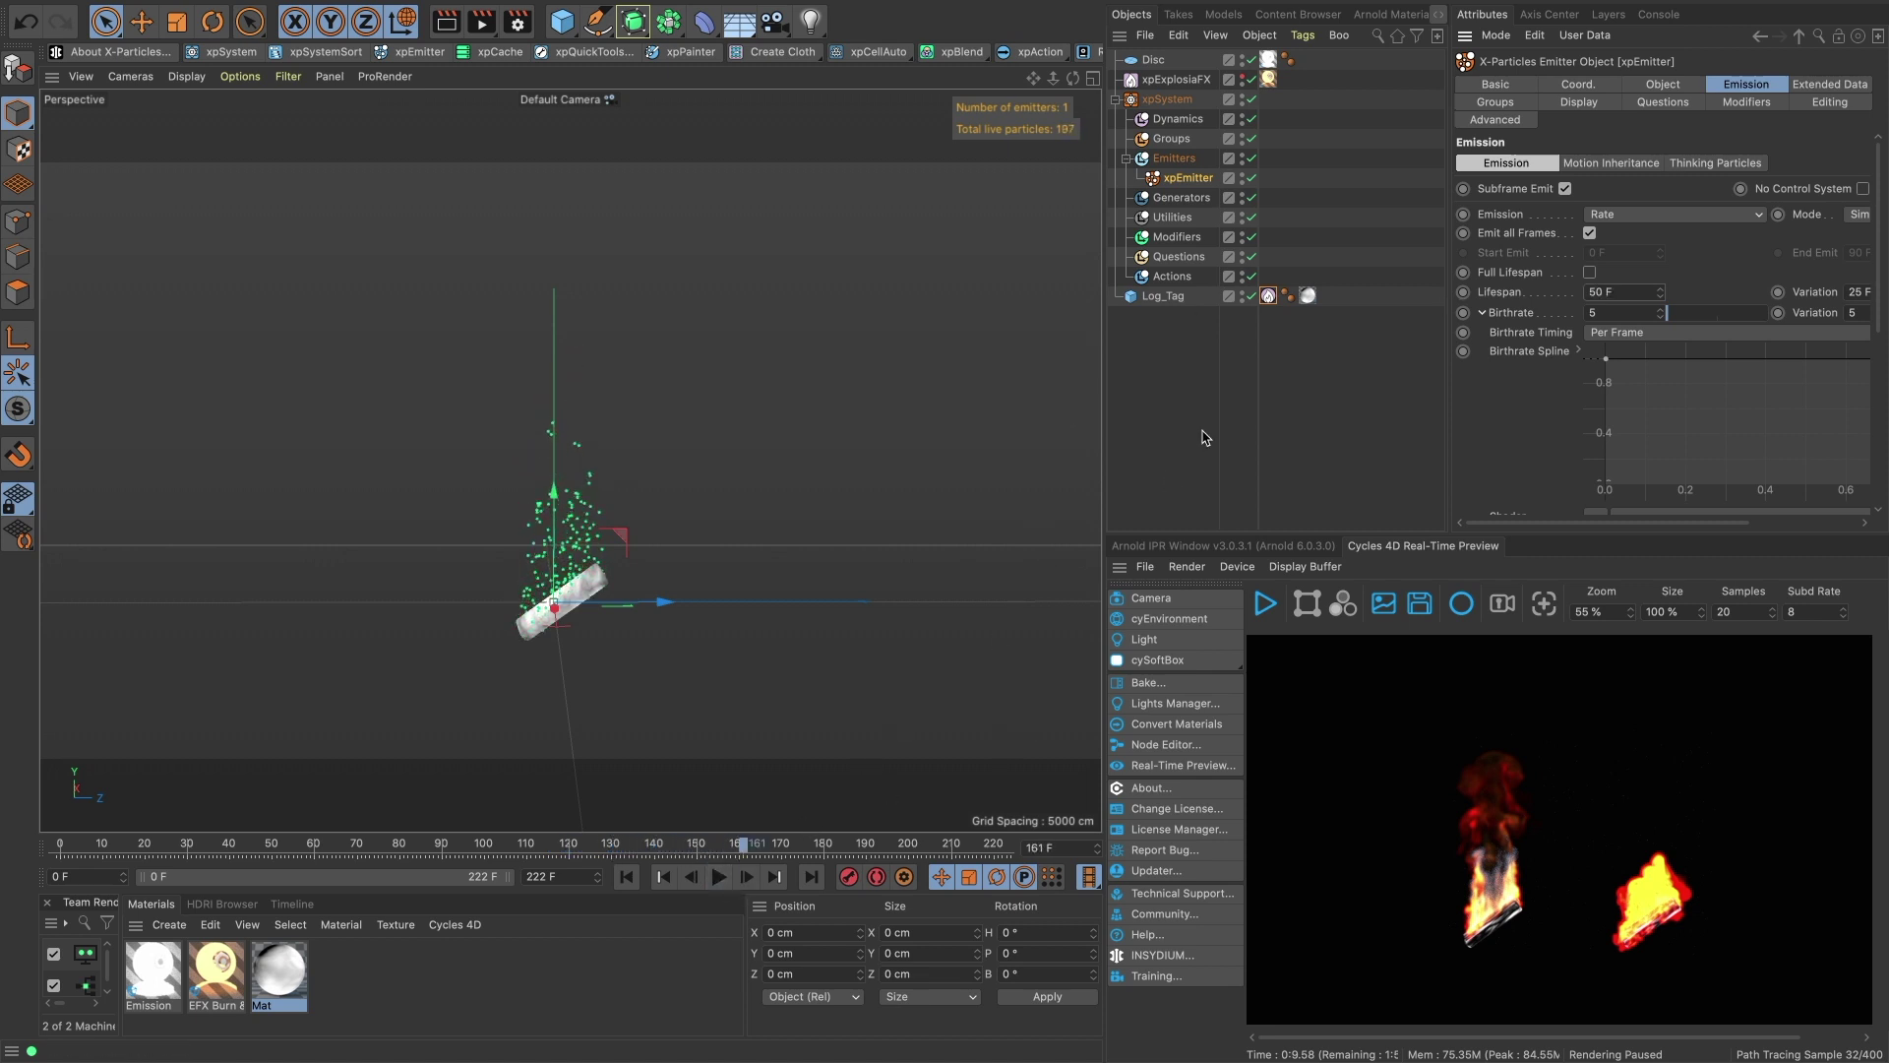
Set xpEmitter's Color Mode to Gradient (Random) and load the Heat 3 gradient preset.
{"action": "left_click", "coordinate": [1581, 103]}
{"action": "scroll", "coordinate": [1579, 294], "scroll_direction": "down", "scroll_amount": 3}
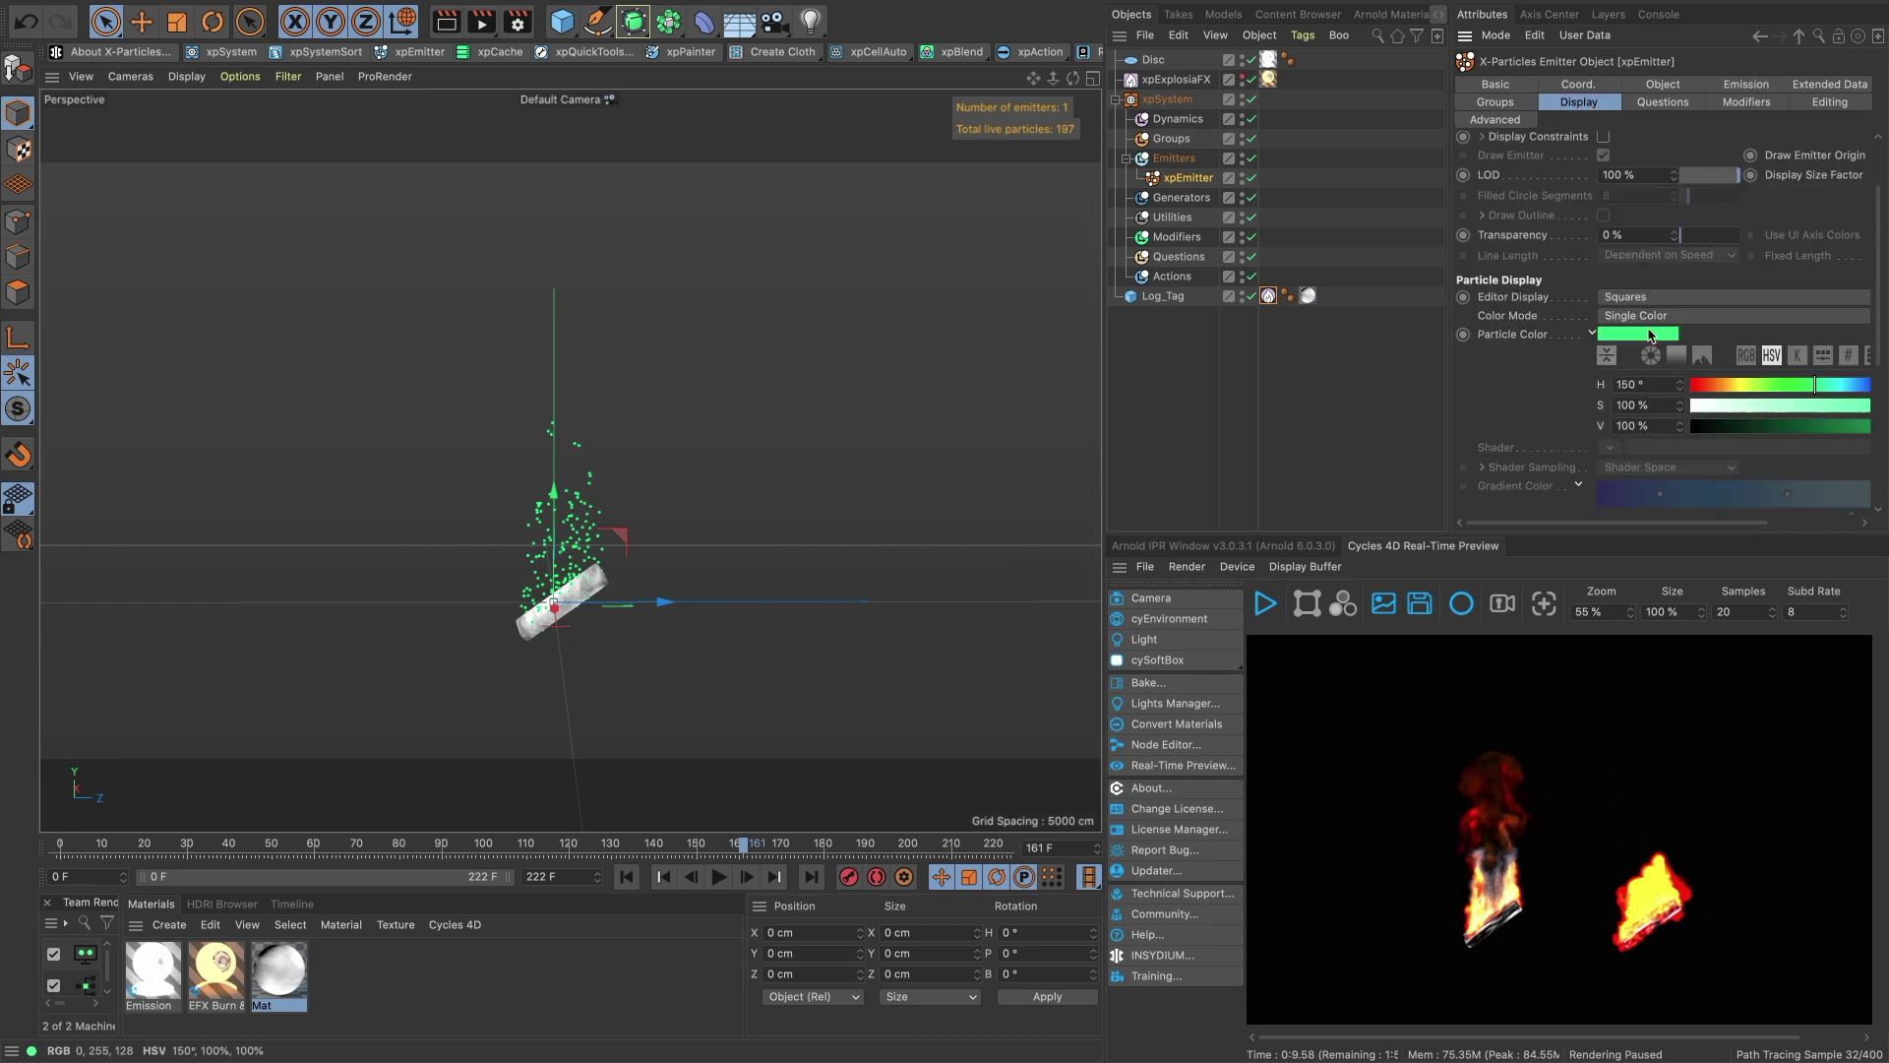
{"action": "left_click", "coordinate": [1700, 315]}
{"action": "left_click", "coordinate": [1644, 396]}
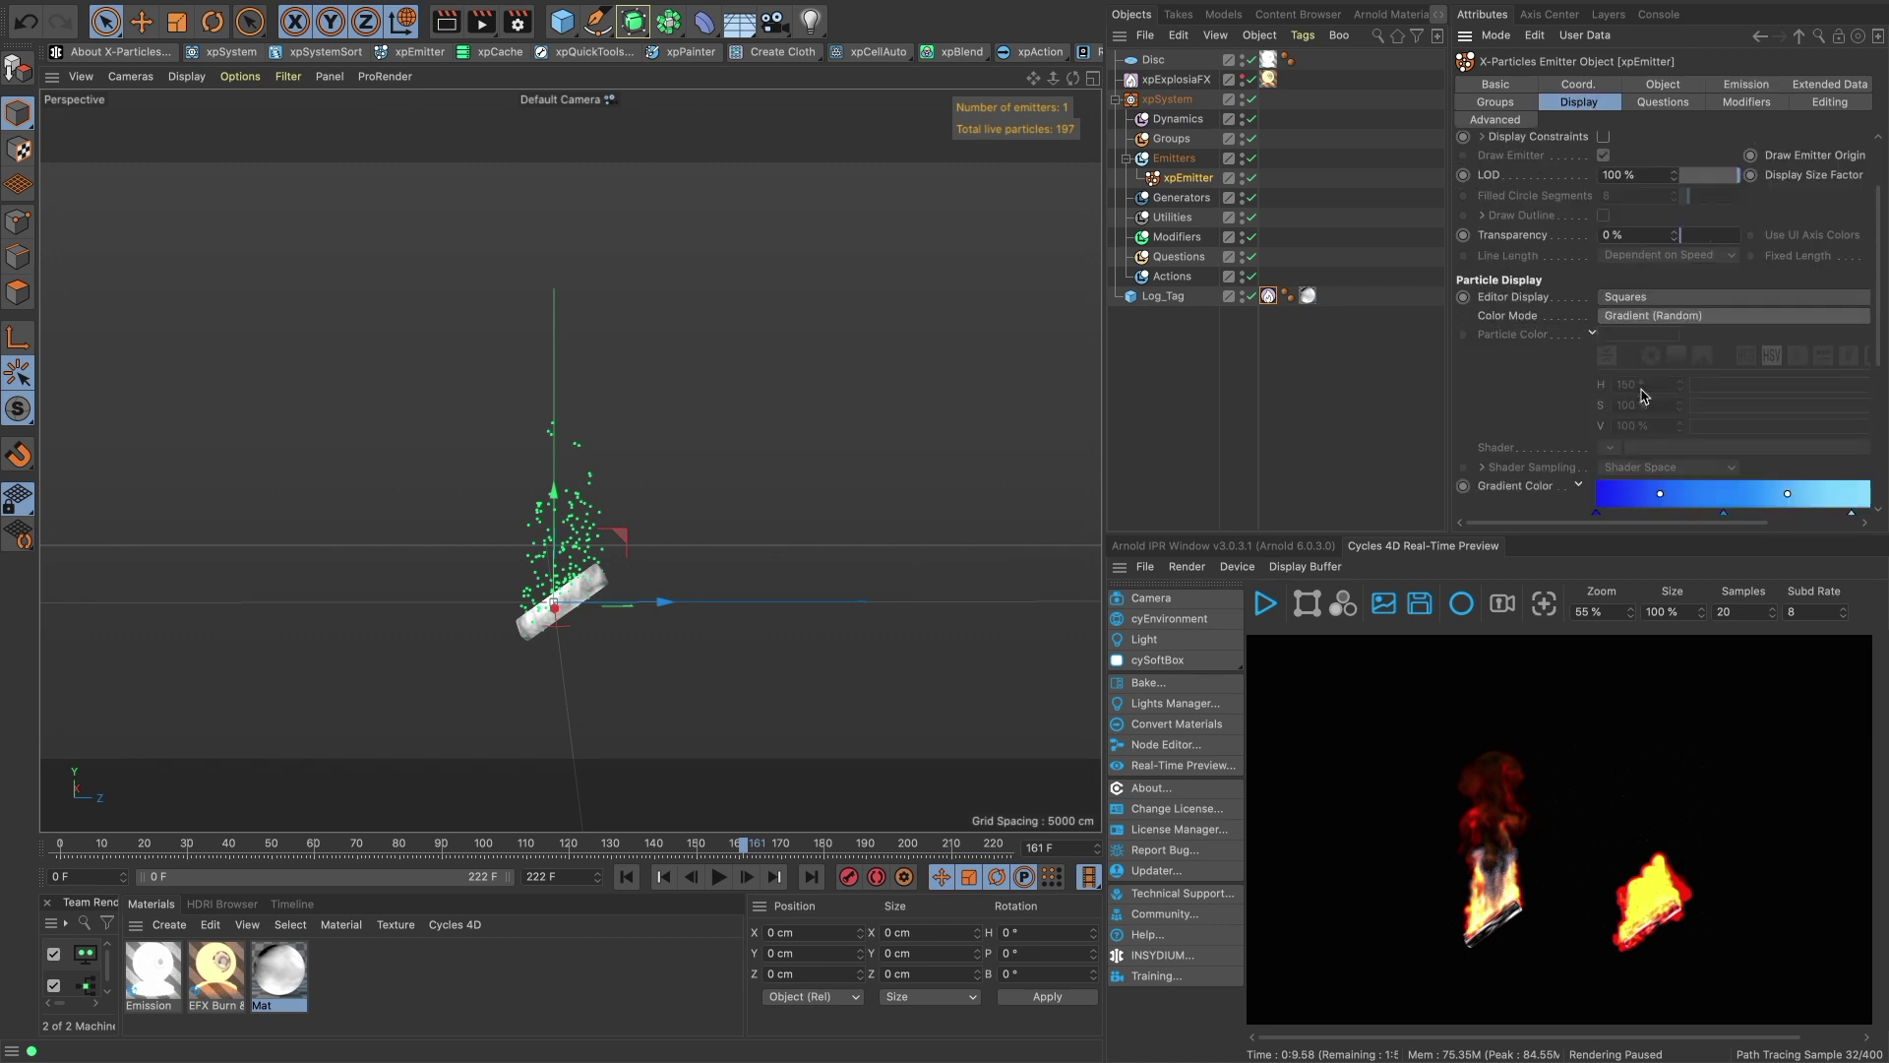
{"action": "scroll", "coordinate": [1563, 398], "scroll_direction": "down", "scroll_amount": 5}
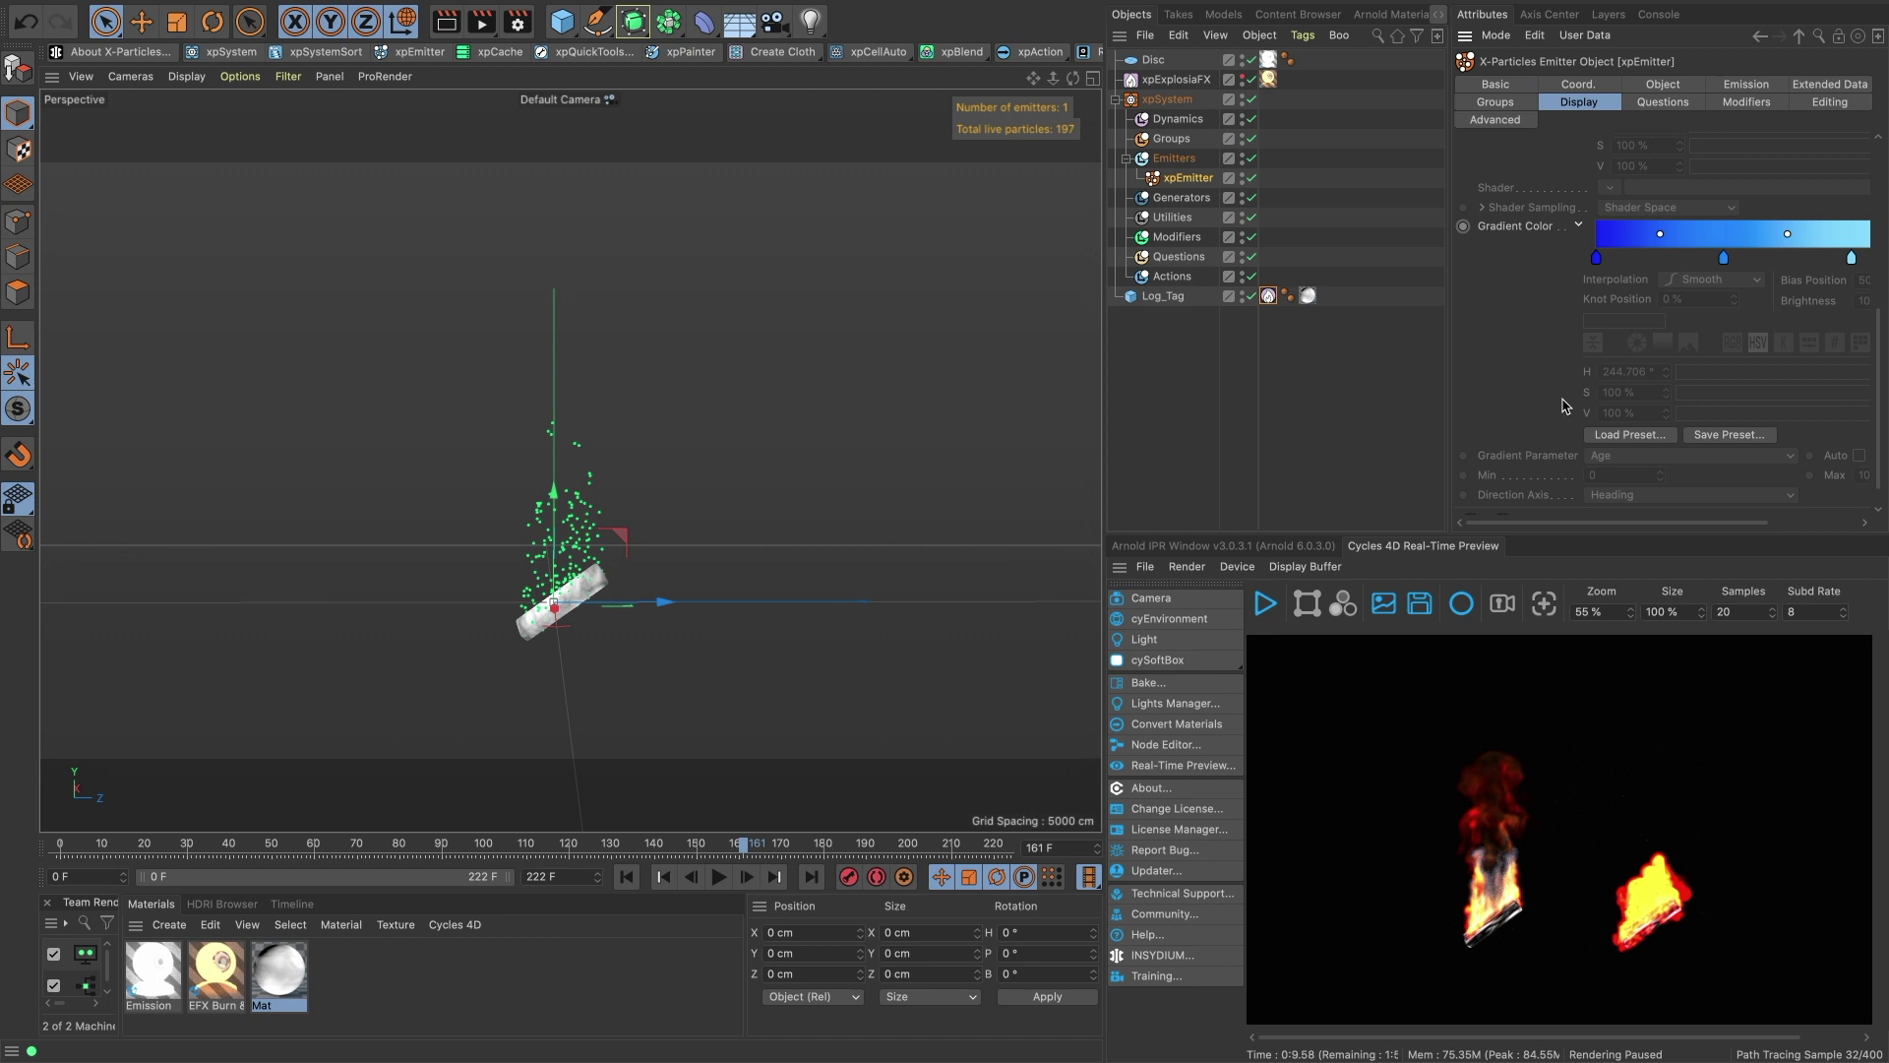
{"action": "left_click", "coordinate": [1609, 433]}
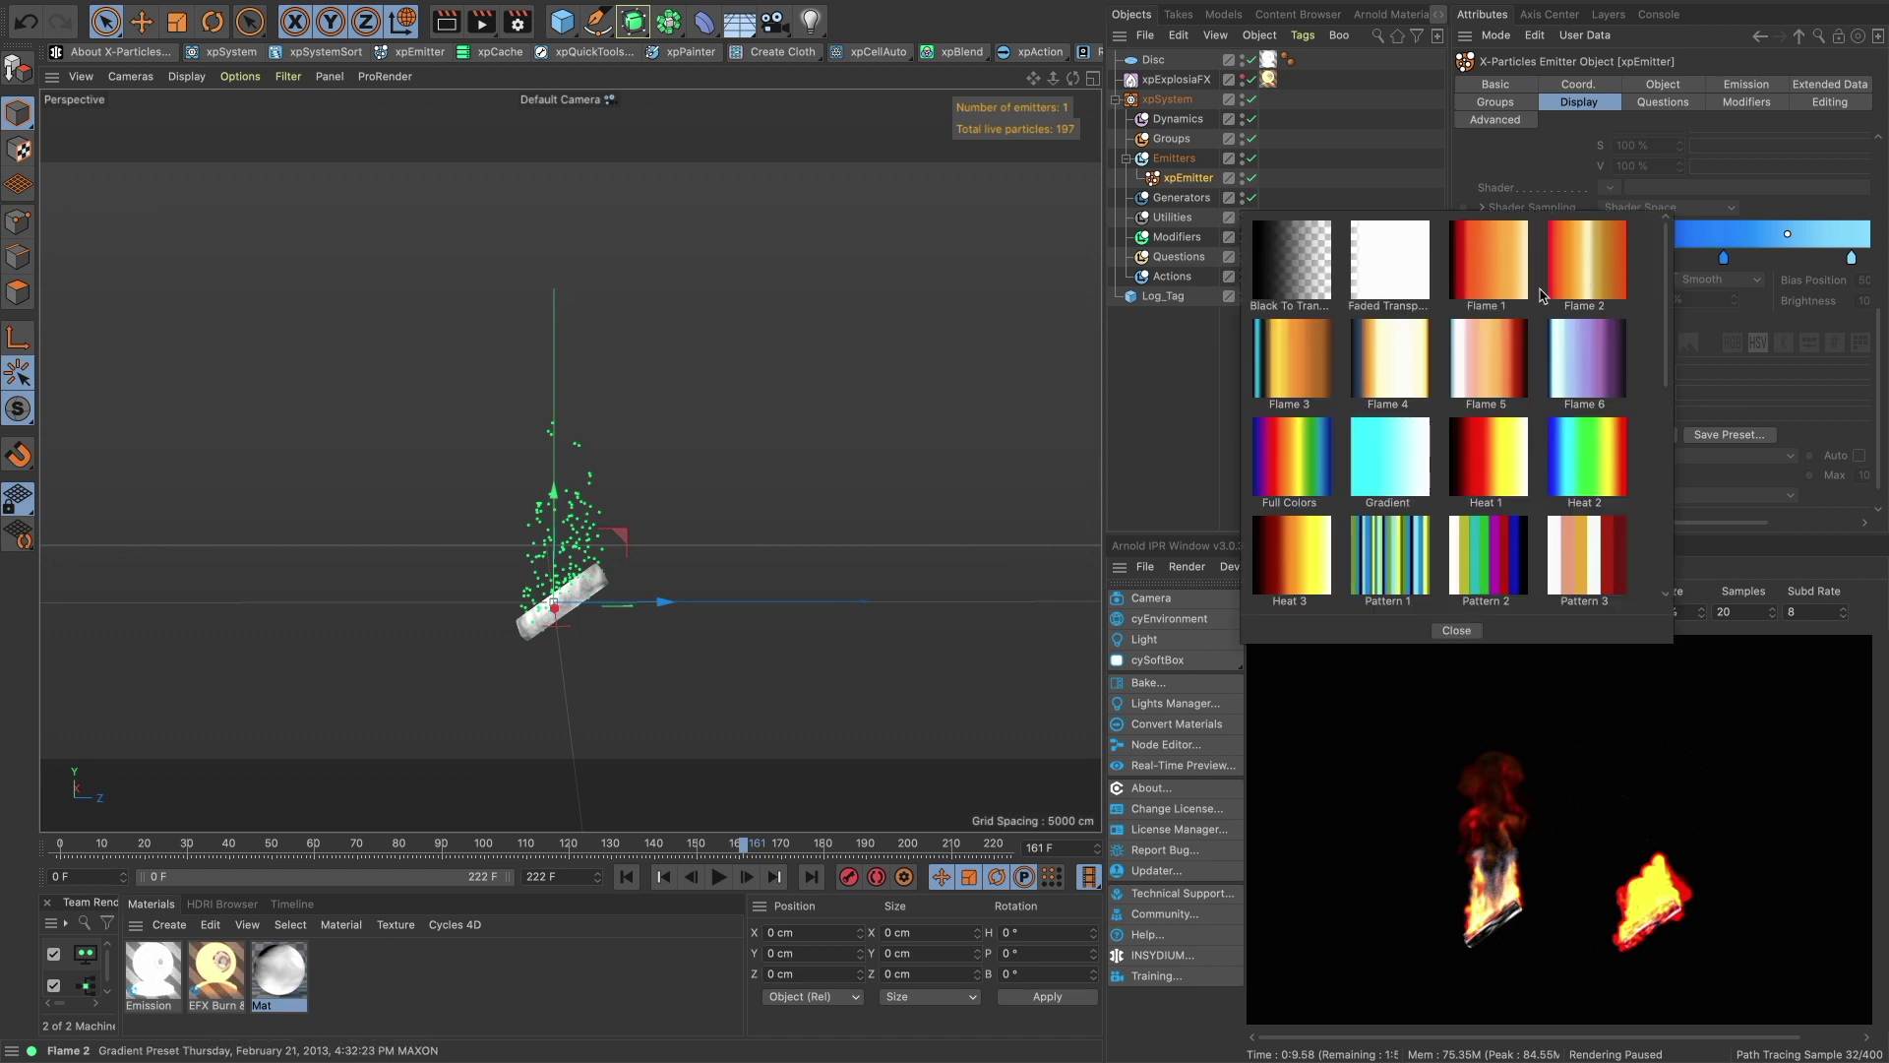
{"action": "scroll", "coordinate": [1378, 473], "scroll_direction": "down", "scroll_amount": 1}
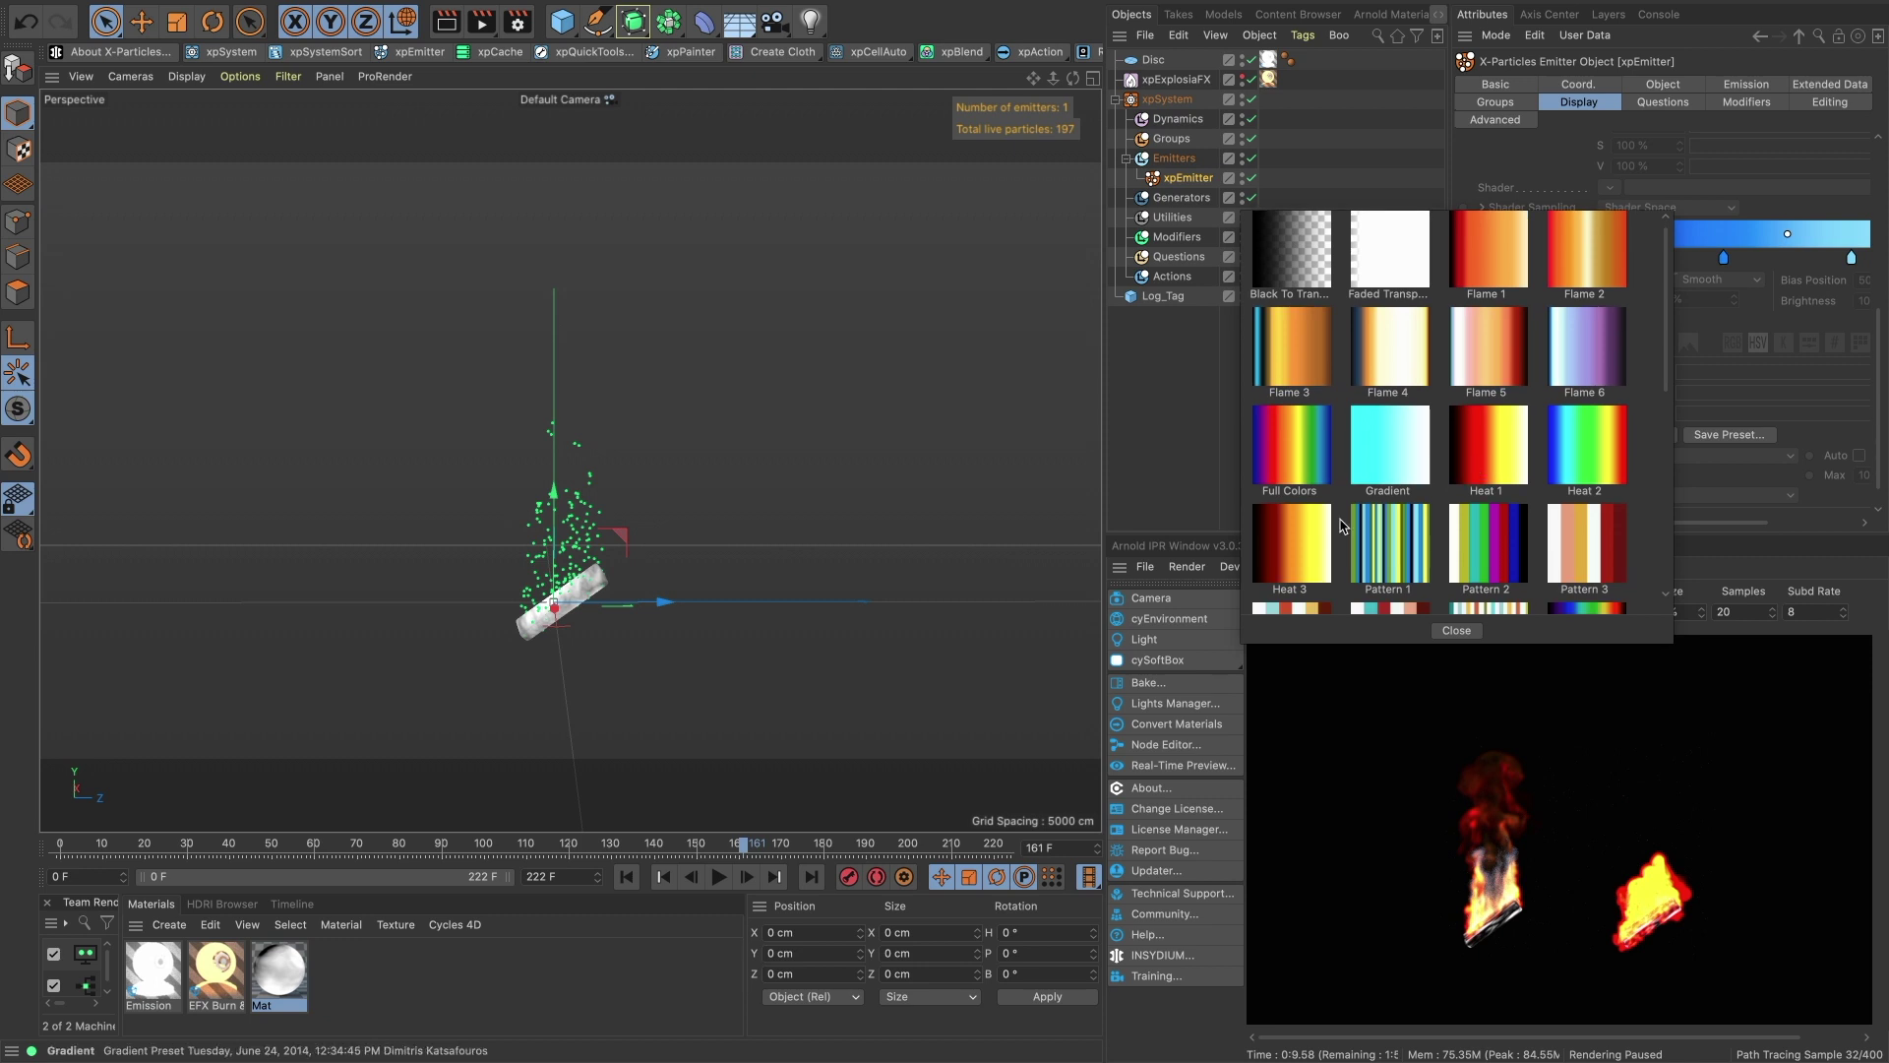
{"action": "double_click", "coordinate": [1330, 537]}
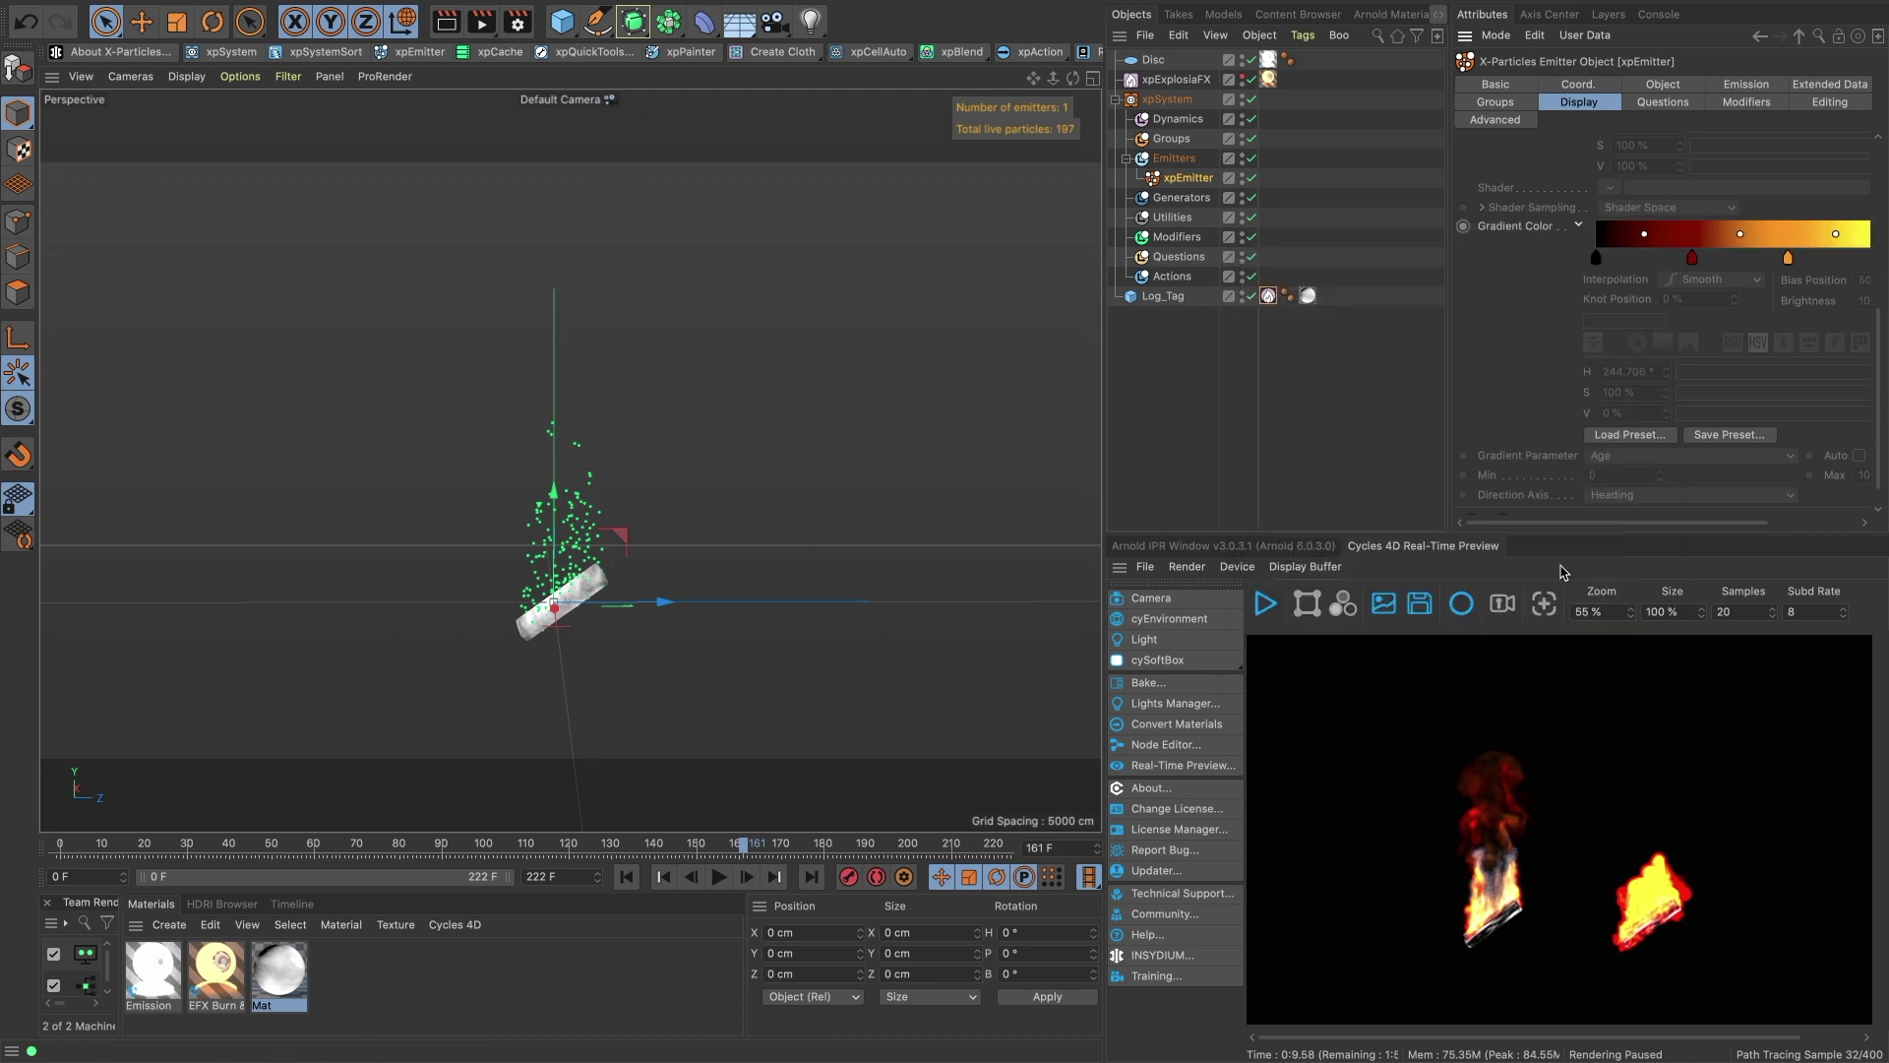
Remove the black gradient knot, double the knots, and set the last knot's hue to 40° orange.
{"action": "left_click_drag", "start_coordinate": [1449, 493], "coordinate": [1376, 493]}
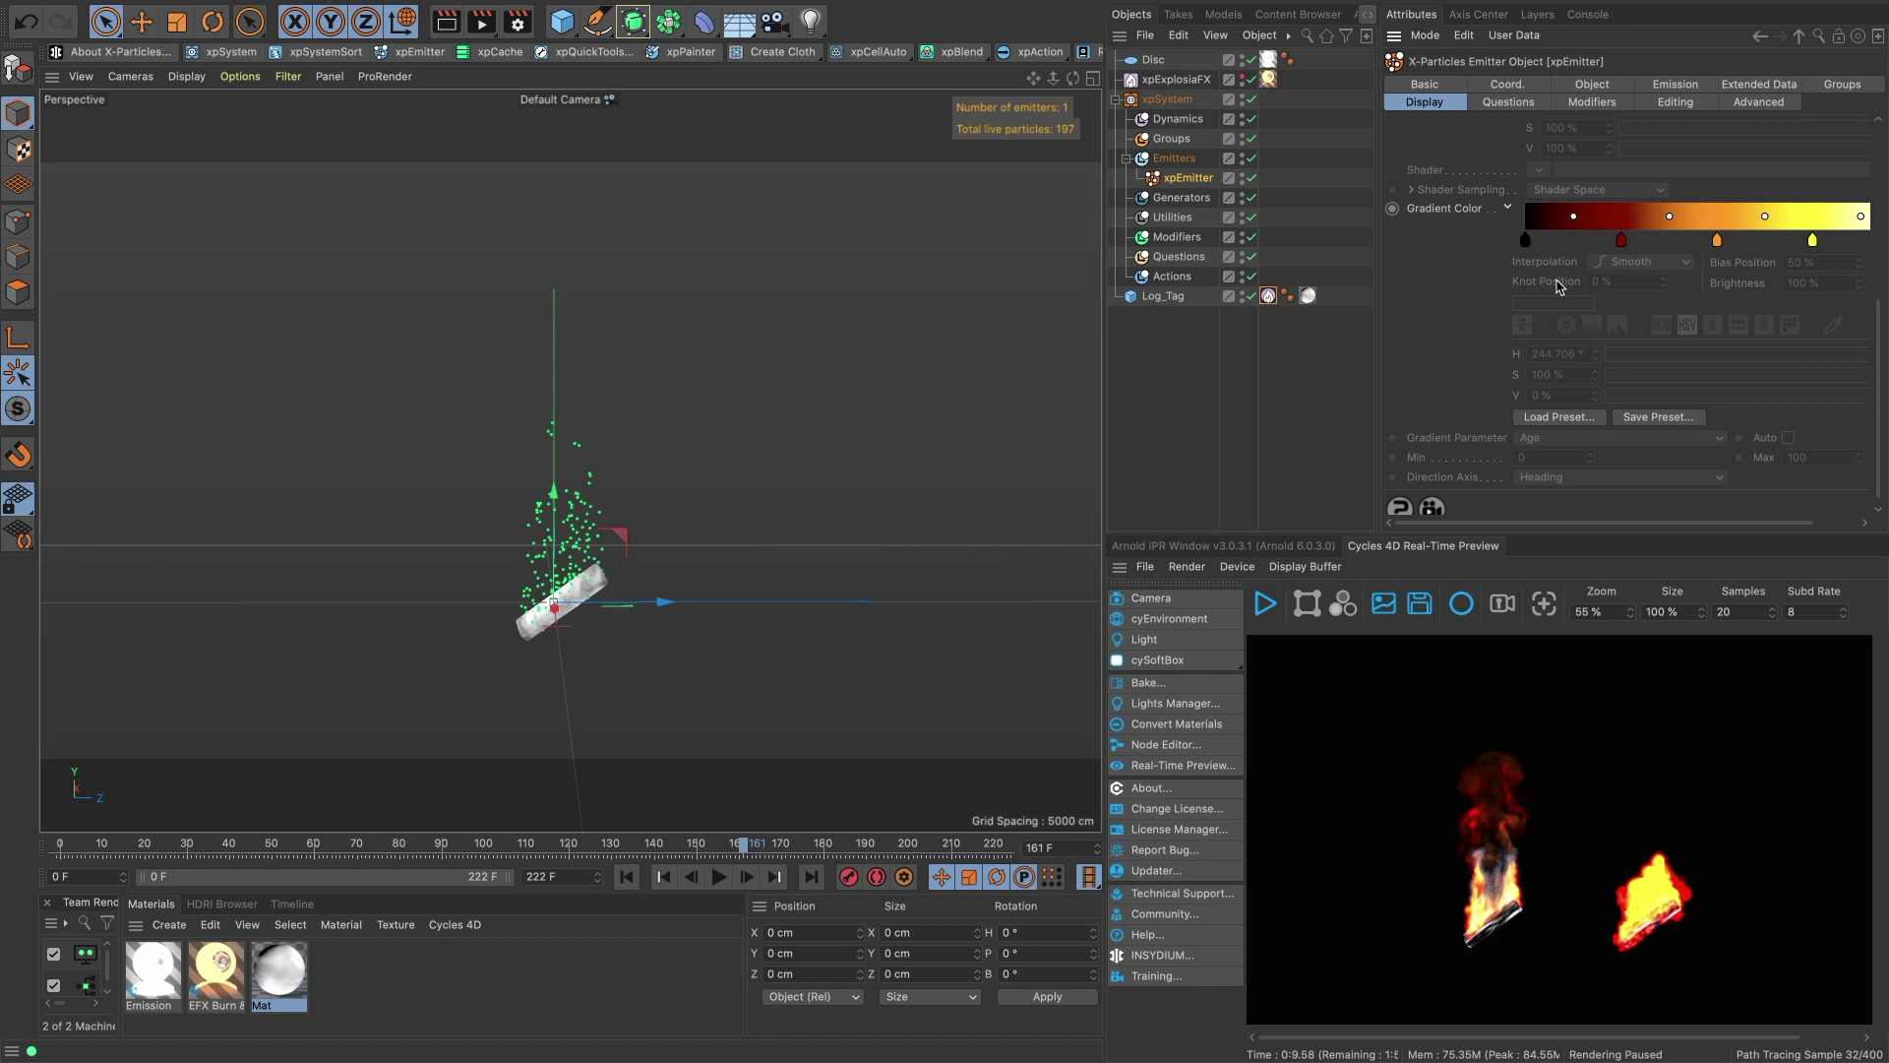
{"action": "left_click_drag", "start_coordinate": [1529, 243], "coordinate": [1531, 295]}
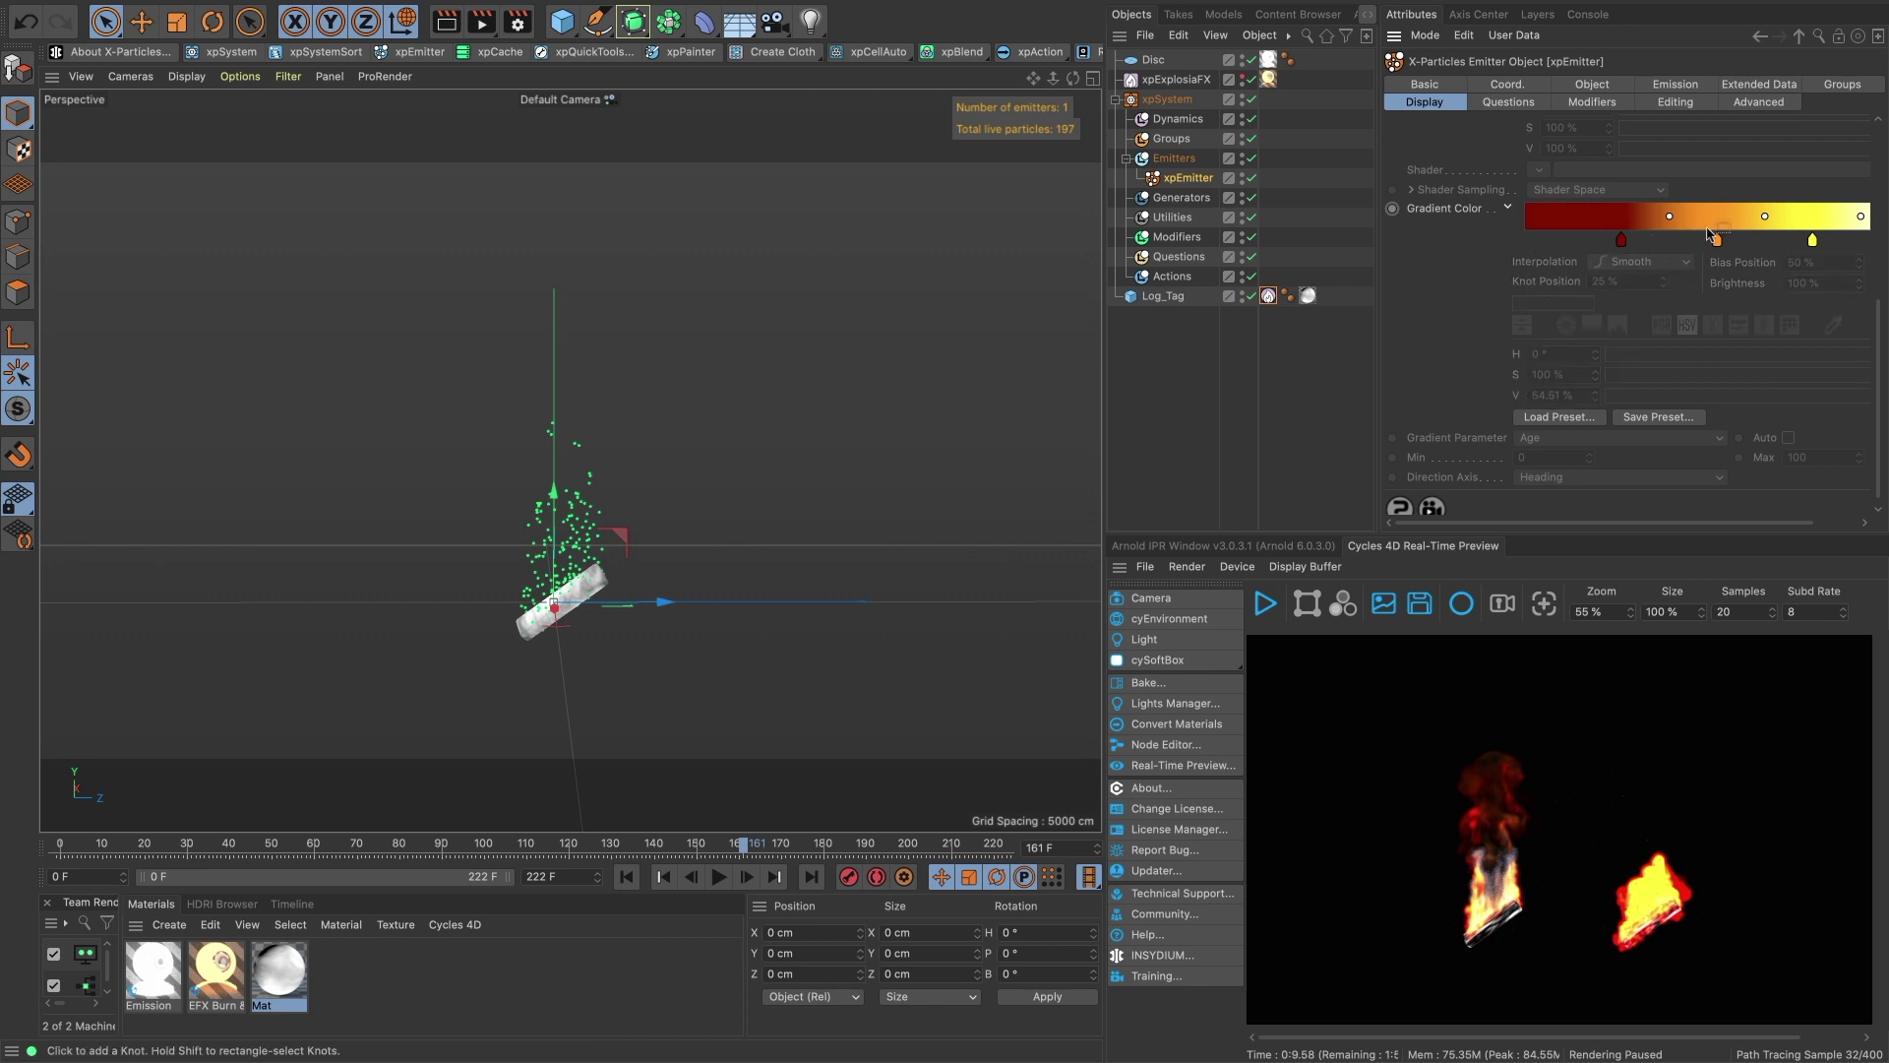
{"action": "left_click_drag", "start_coordinate": [1845, 238], "coordinate": [1847, 254]}
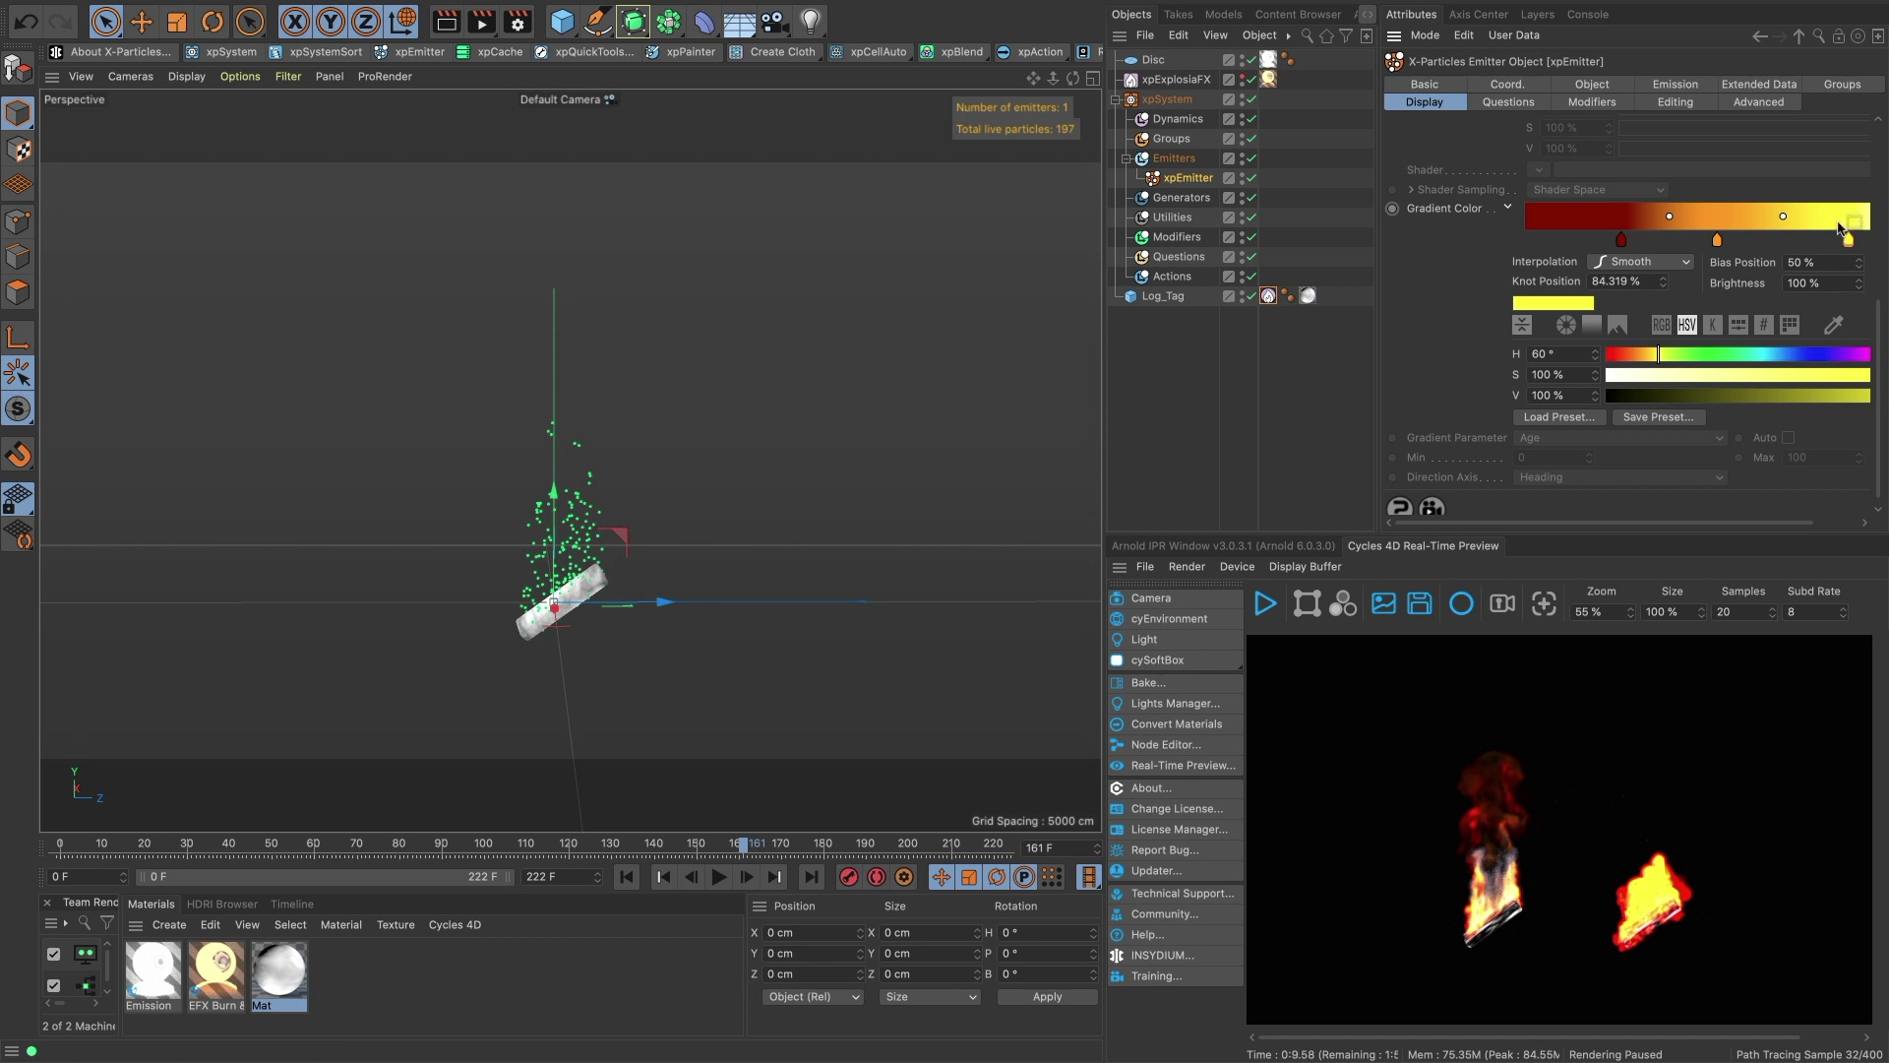
{"action": "right_click", "coordinate": [1670, 228]}
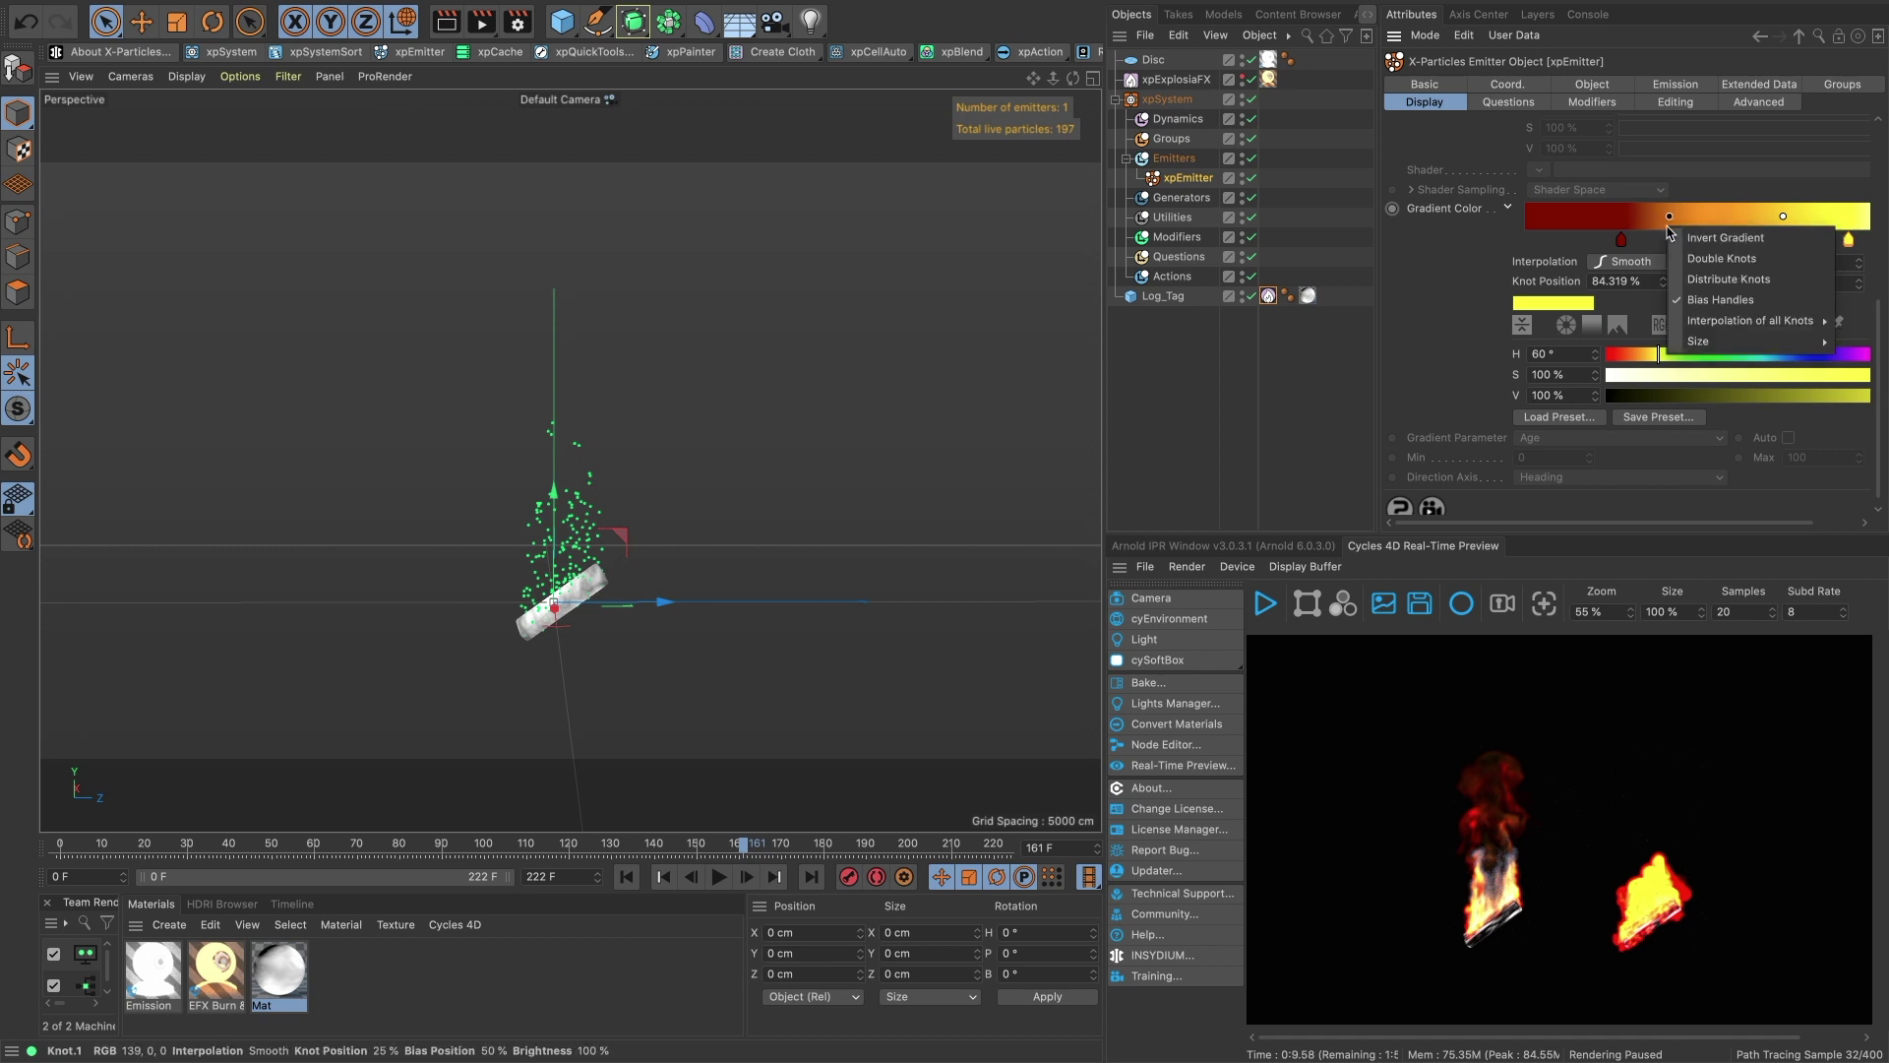
{"action": "left_click", "coordinate": [1708, 259]}
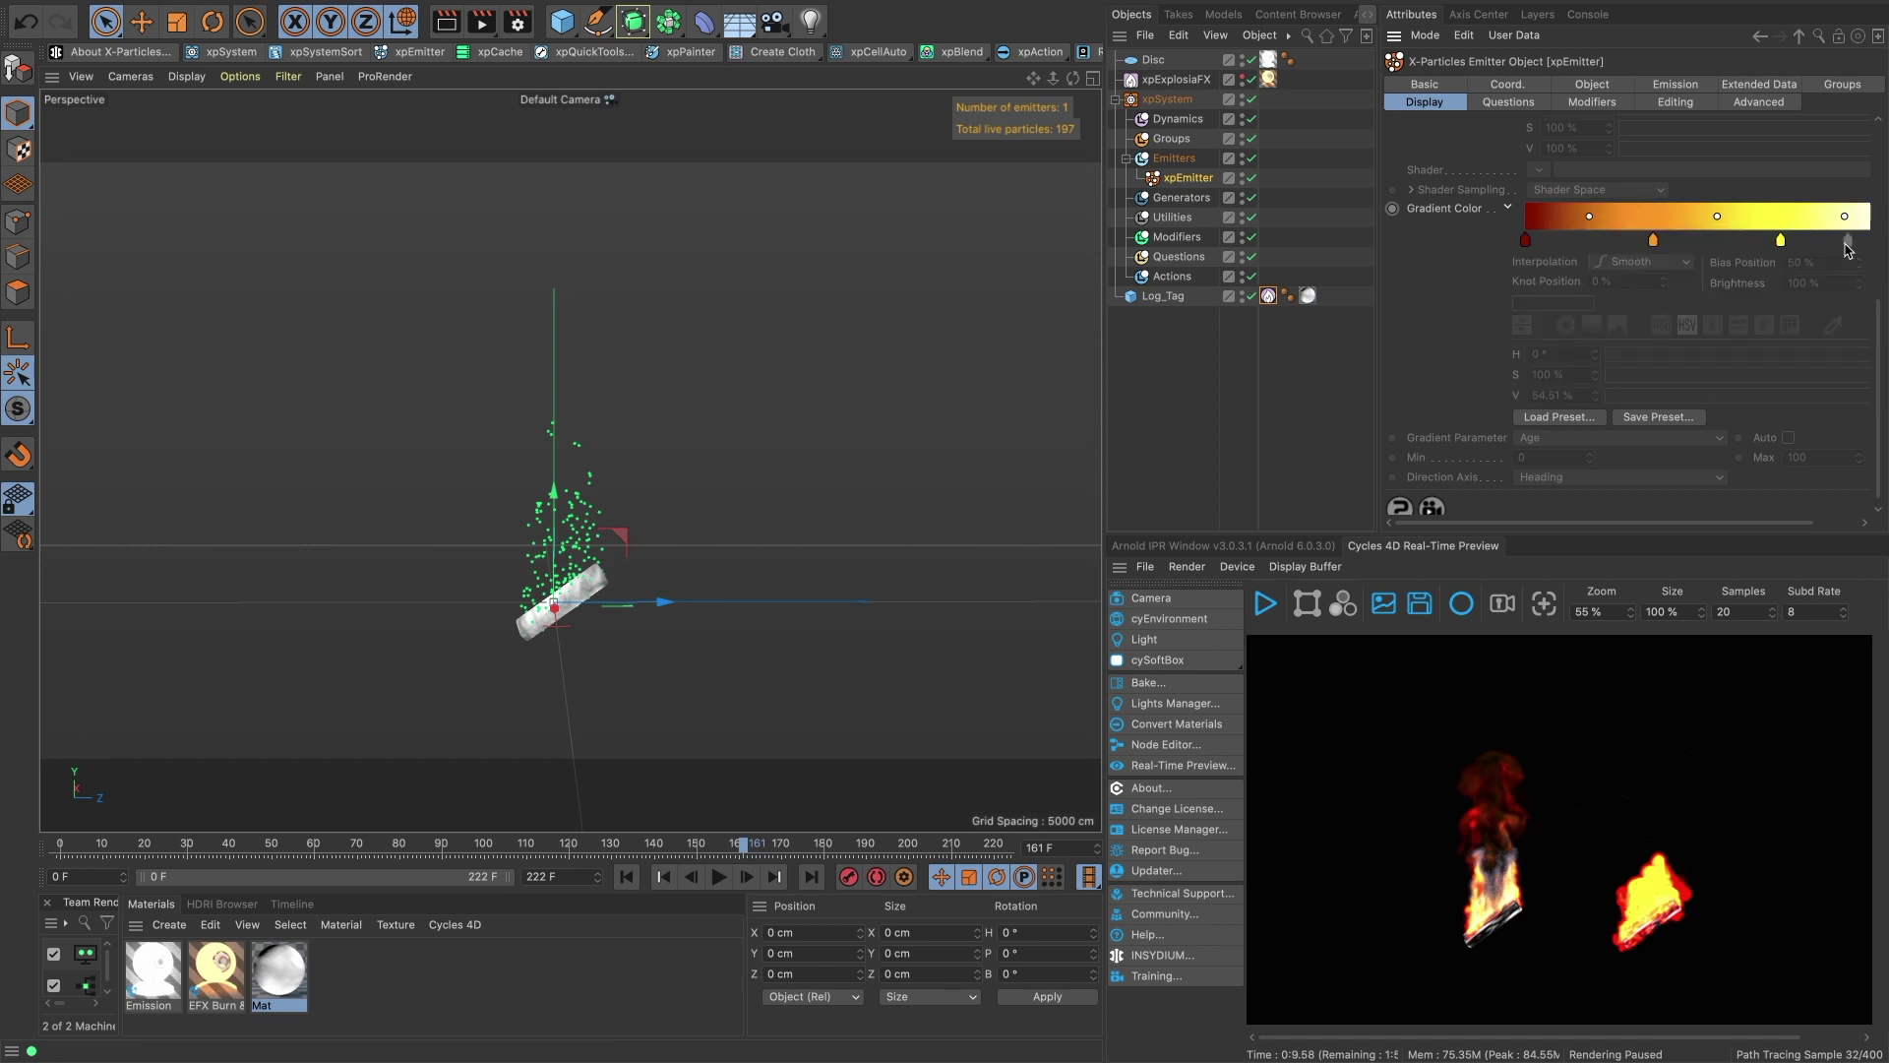
{"action": "left_click_drag", "start_coordinate": [1848, 243], "coordinate": [1816, 241]}
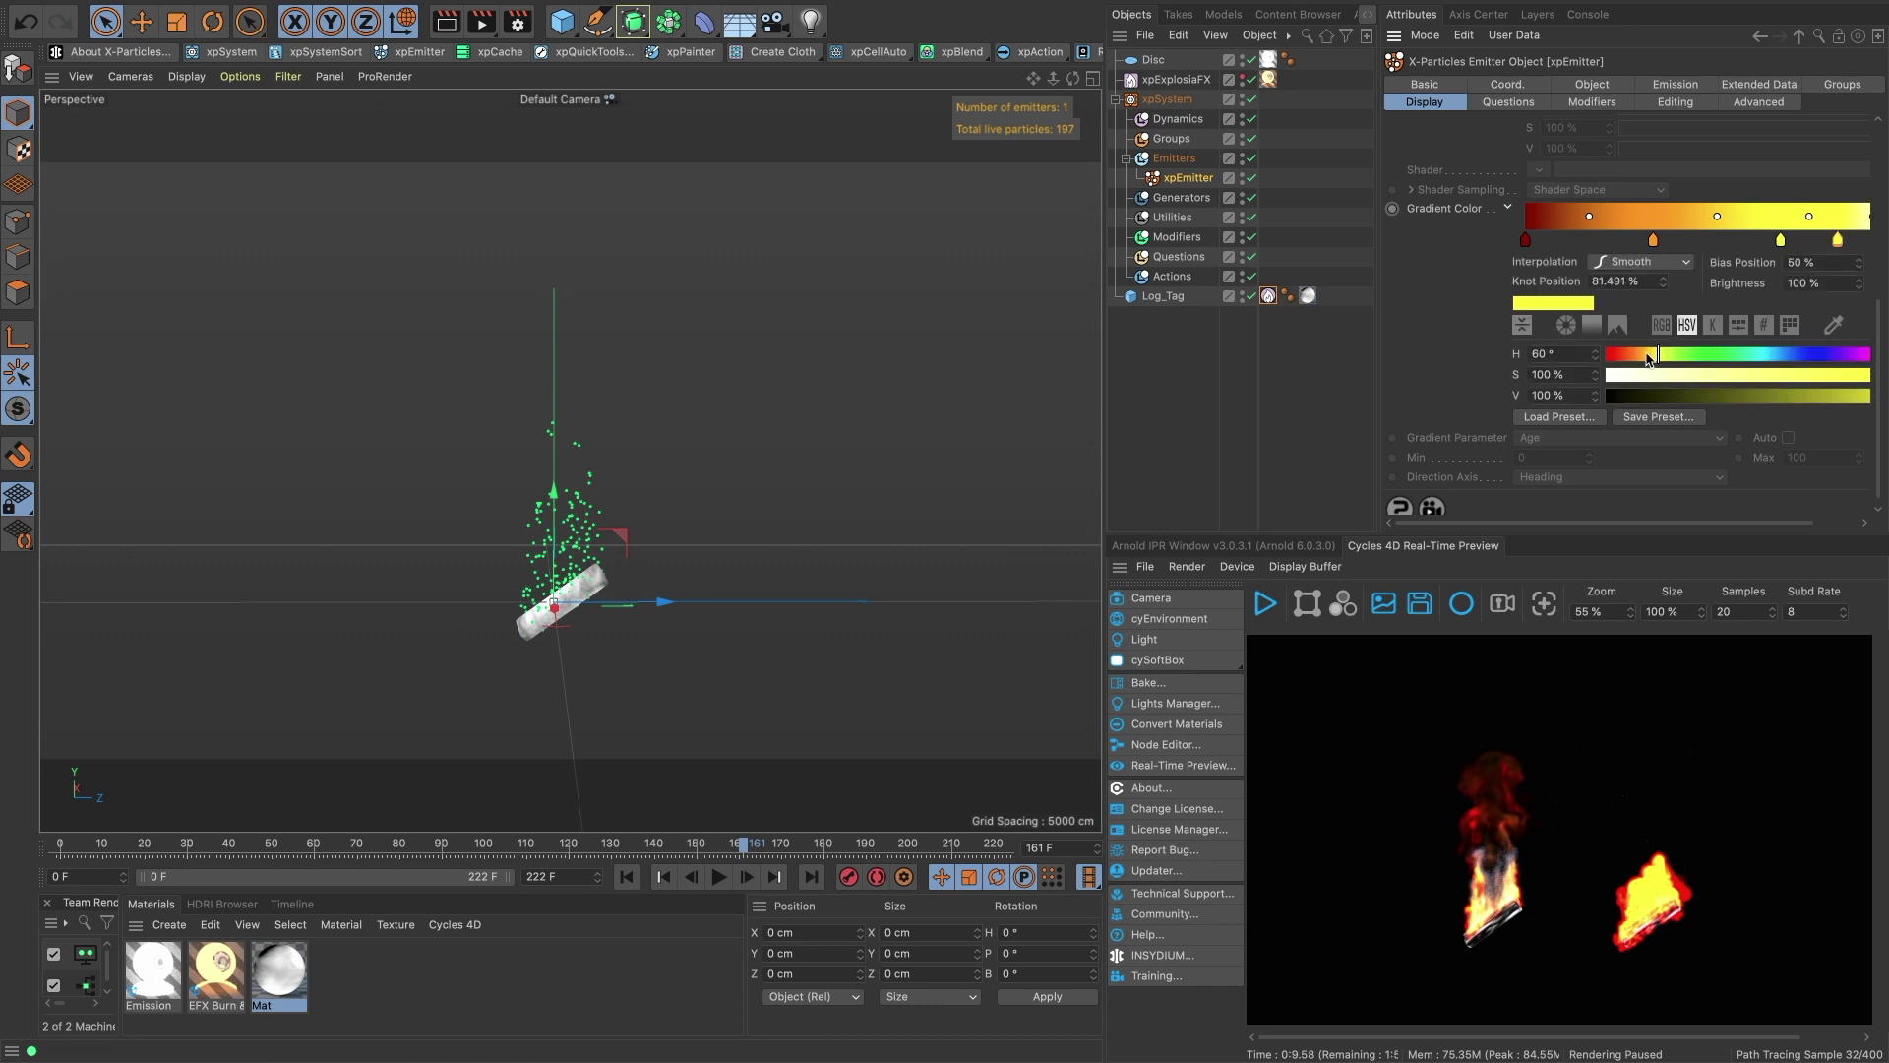
{"action": "left_click_drag", "start_coordinate": [1650, 358], "coordinate": [1642, 359]}
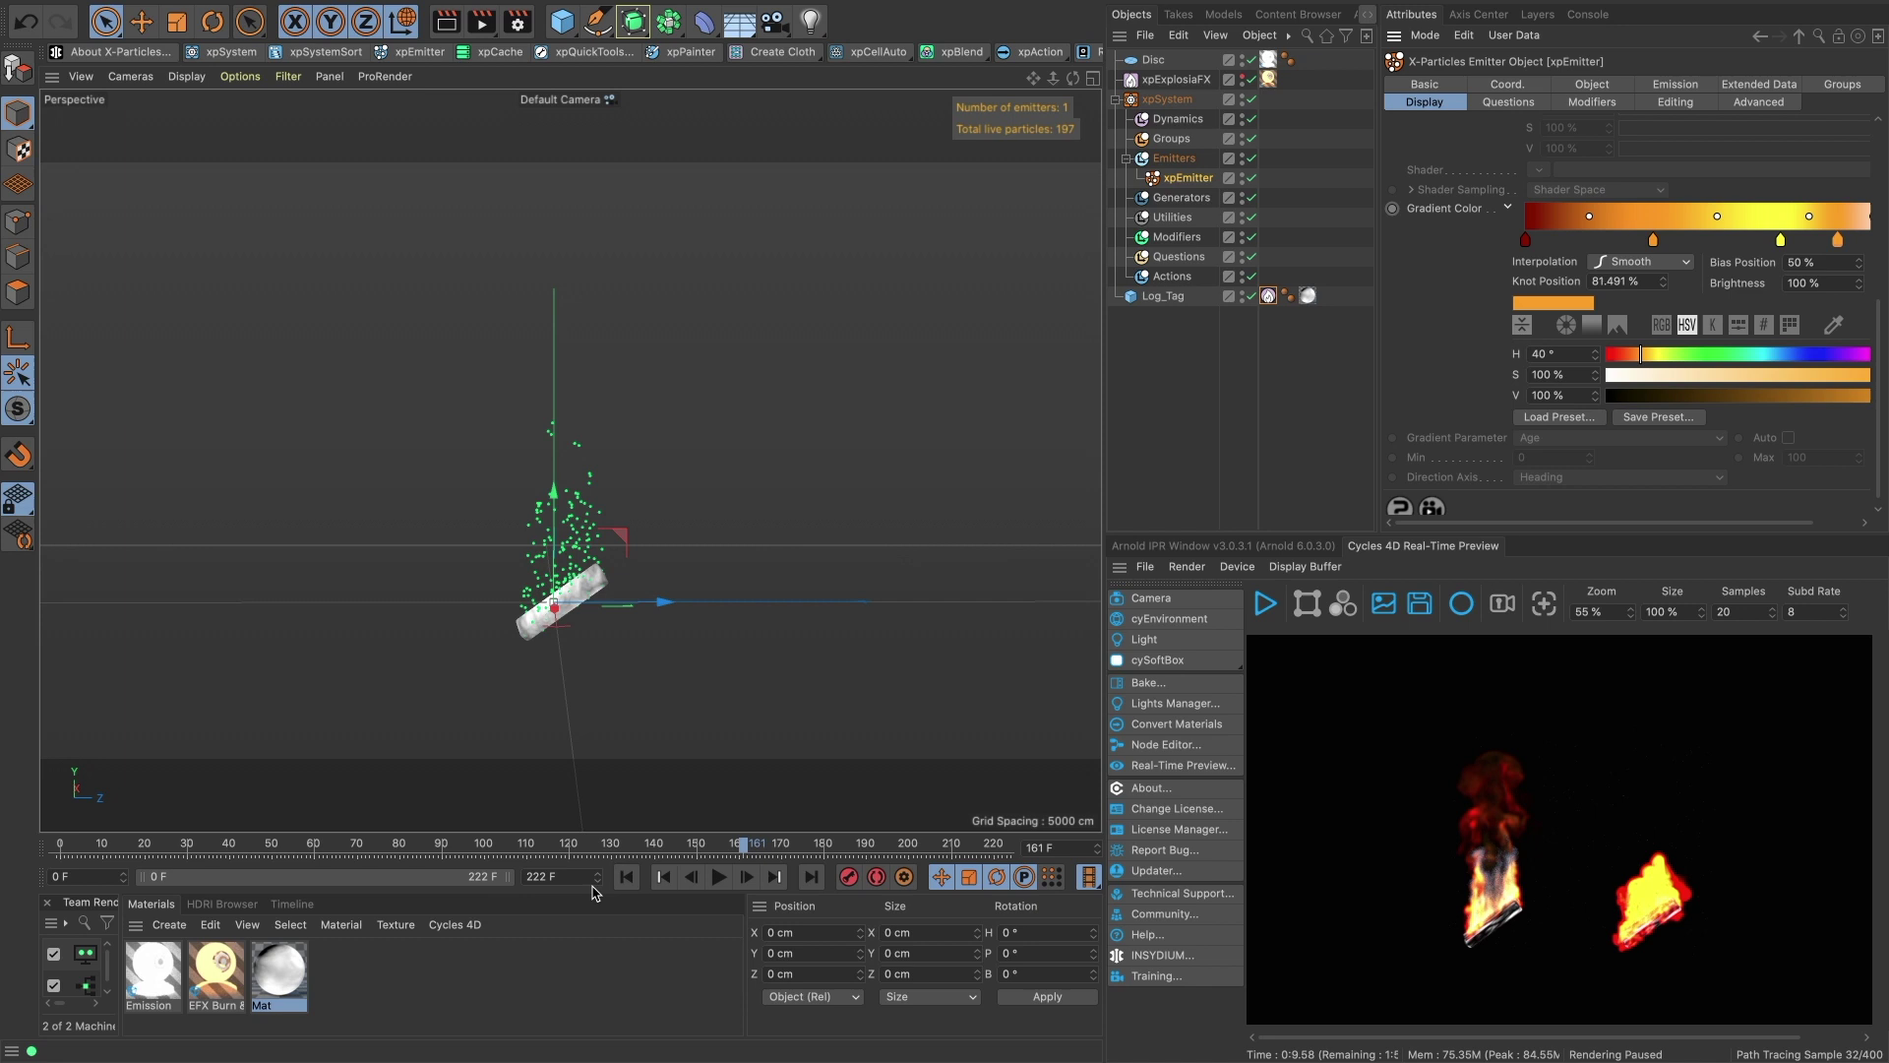
Replay the ember simulation from the start and stop it at frame 128.
{"action": "left_click", "coordinate": [626, 875]}
{"action": "left_click", "coordinate": [720, 877]}
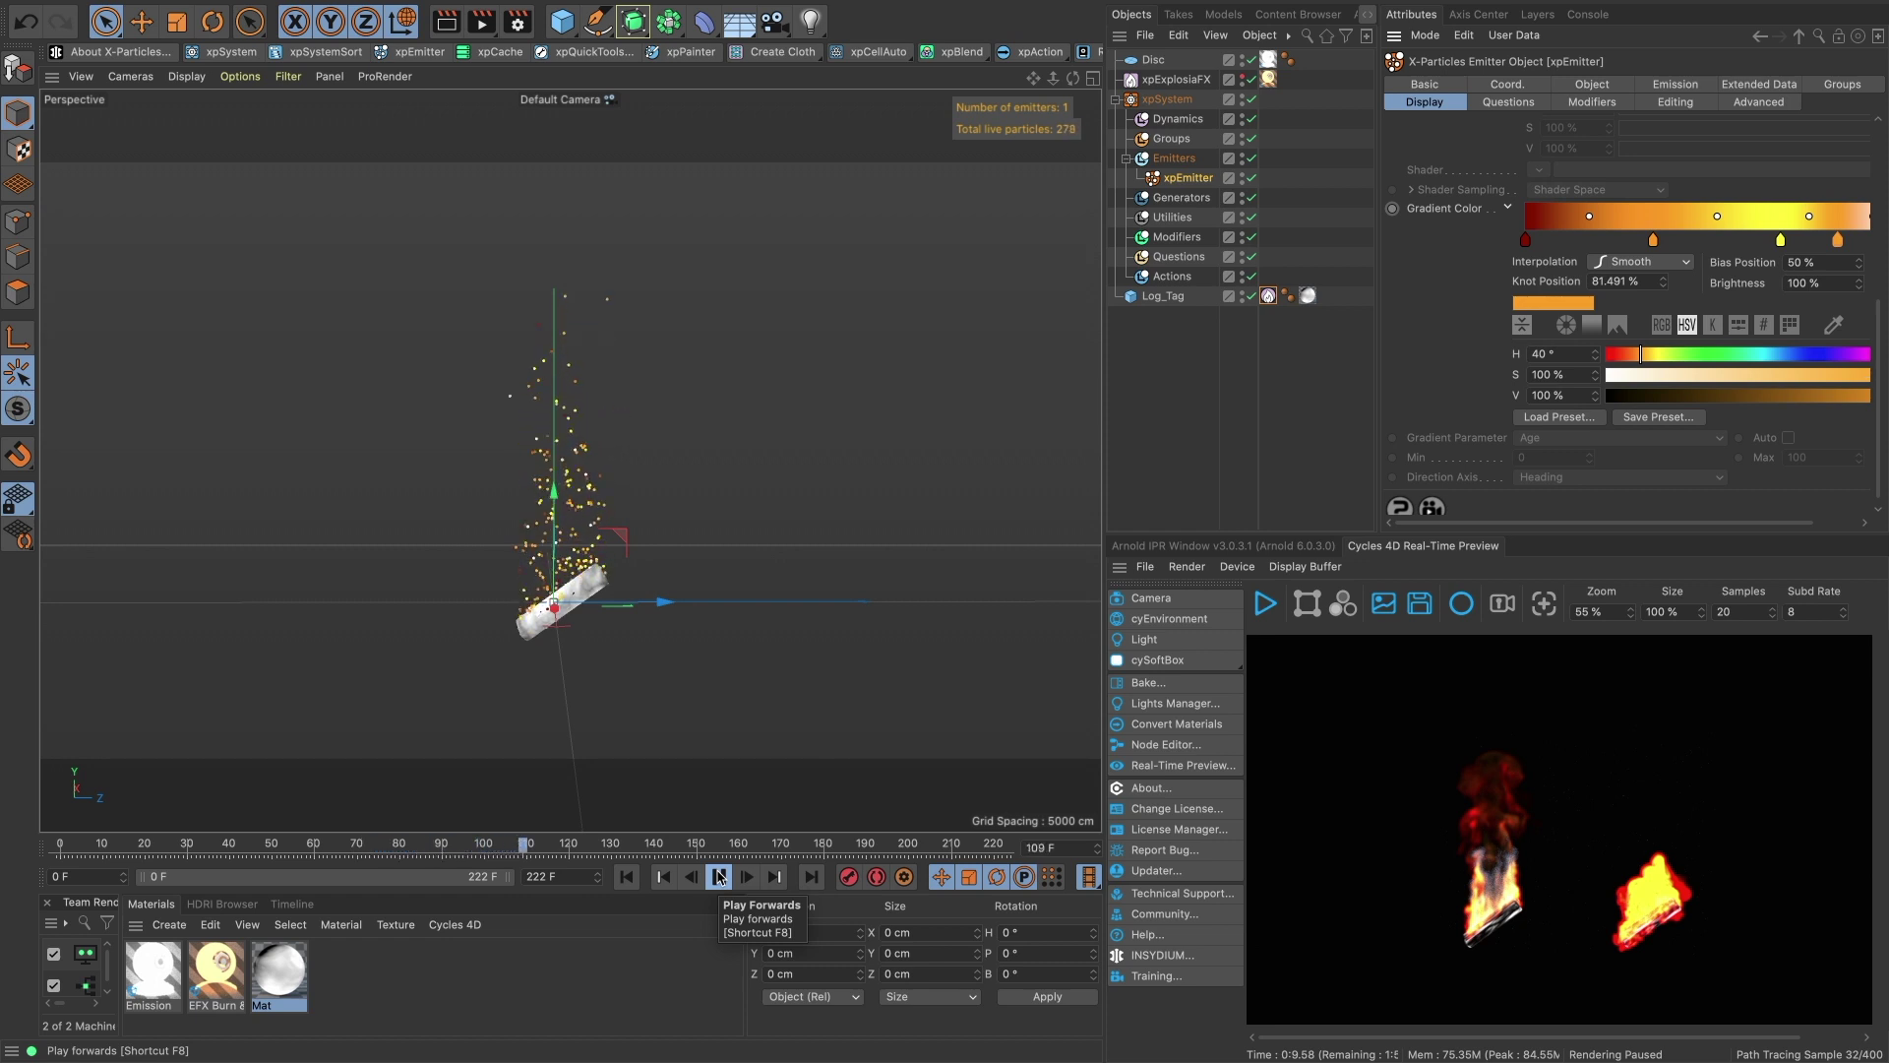
{"action": "left_click", "coordinate": [719, 876]}
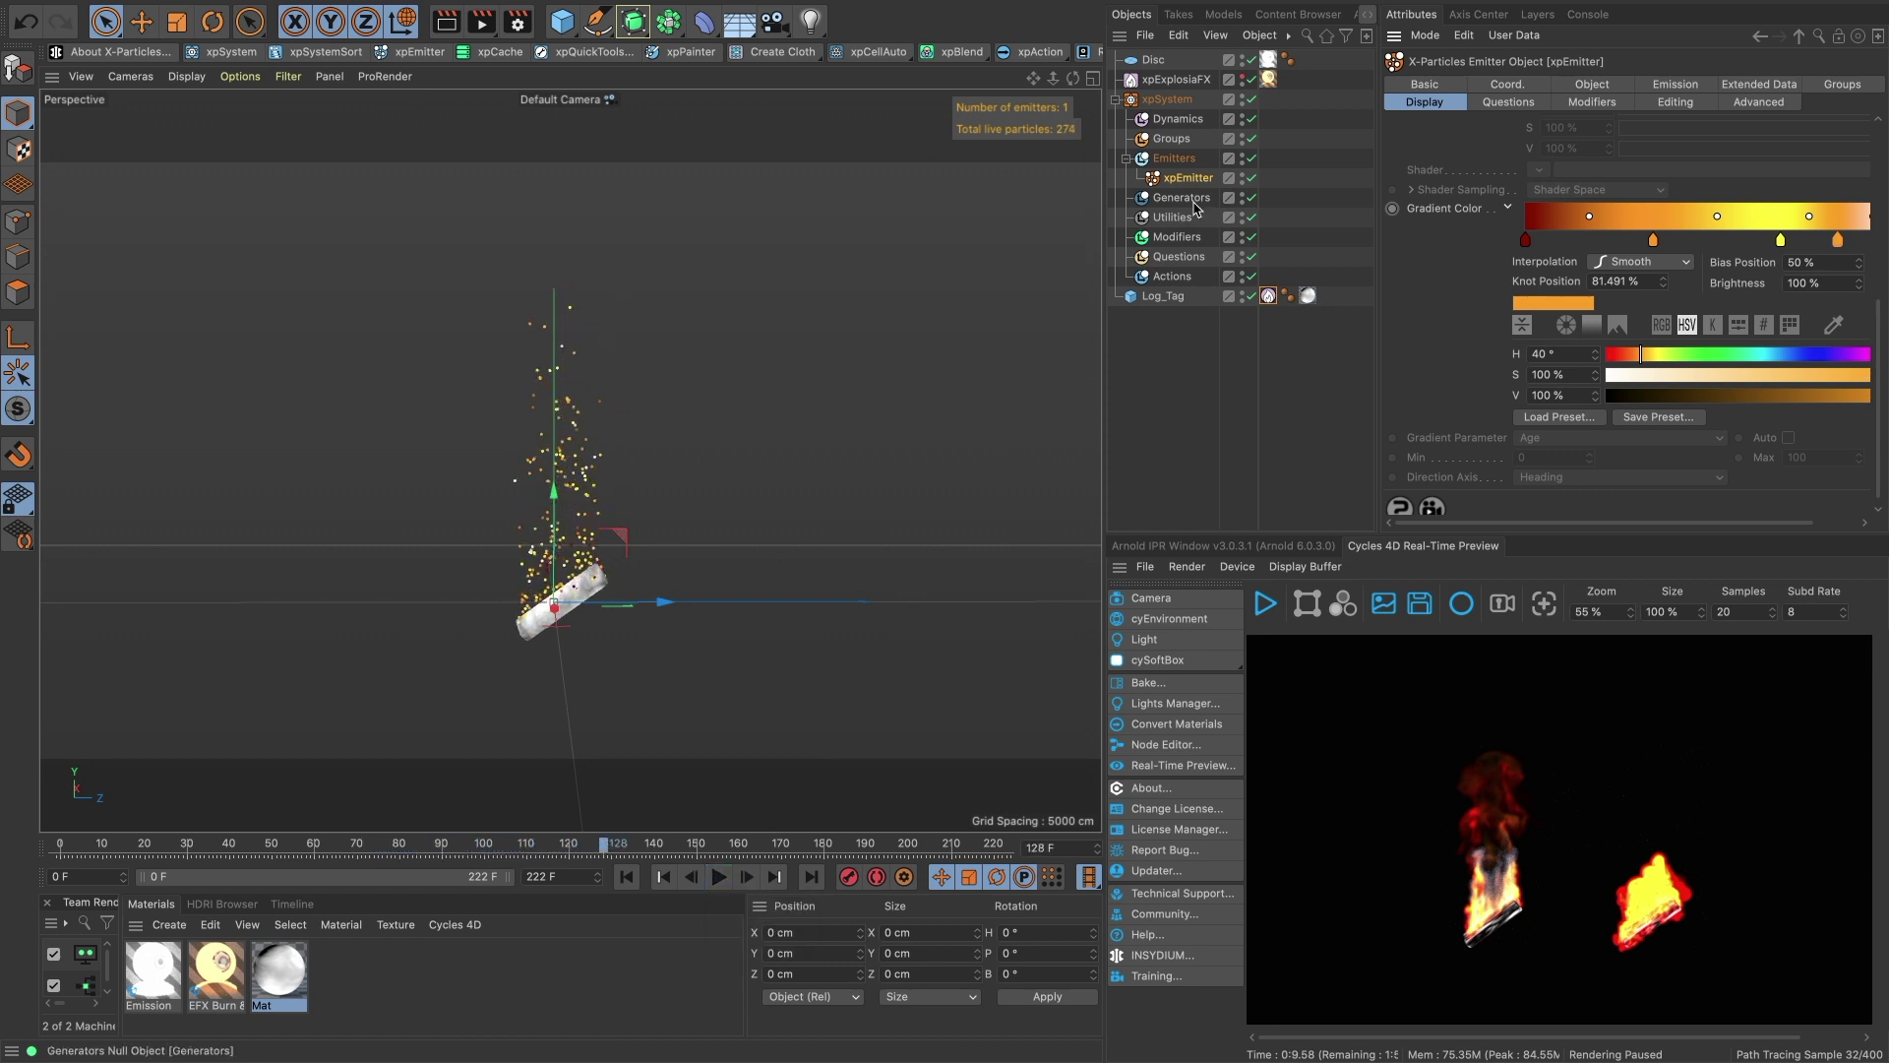
Add a Cycles 4D Instance tag to xpEmitter and resume the real-time preview with xpExplosiaFX hidden.
{"action": "left_click", "coordinate": [1242, 79]}
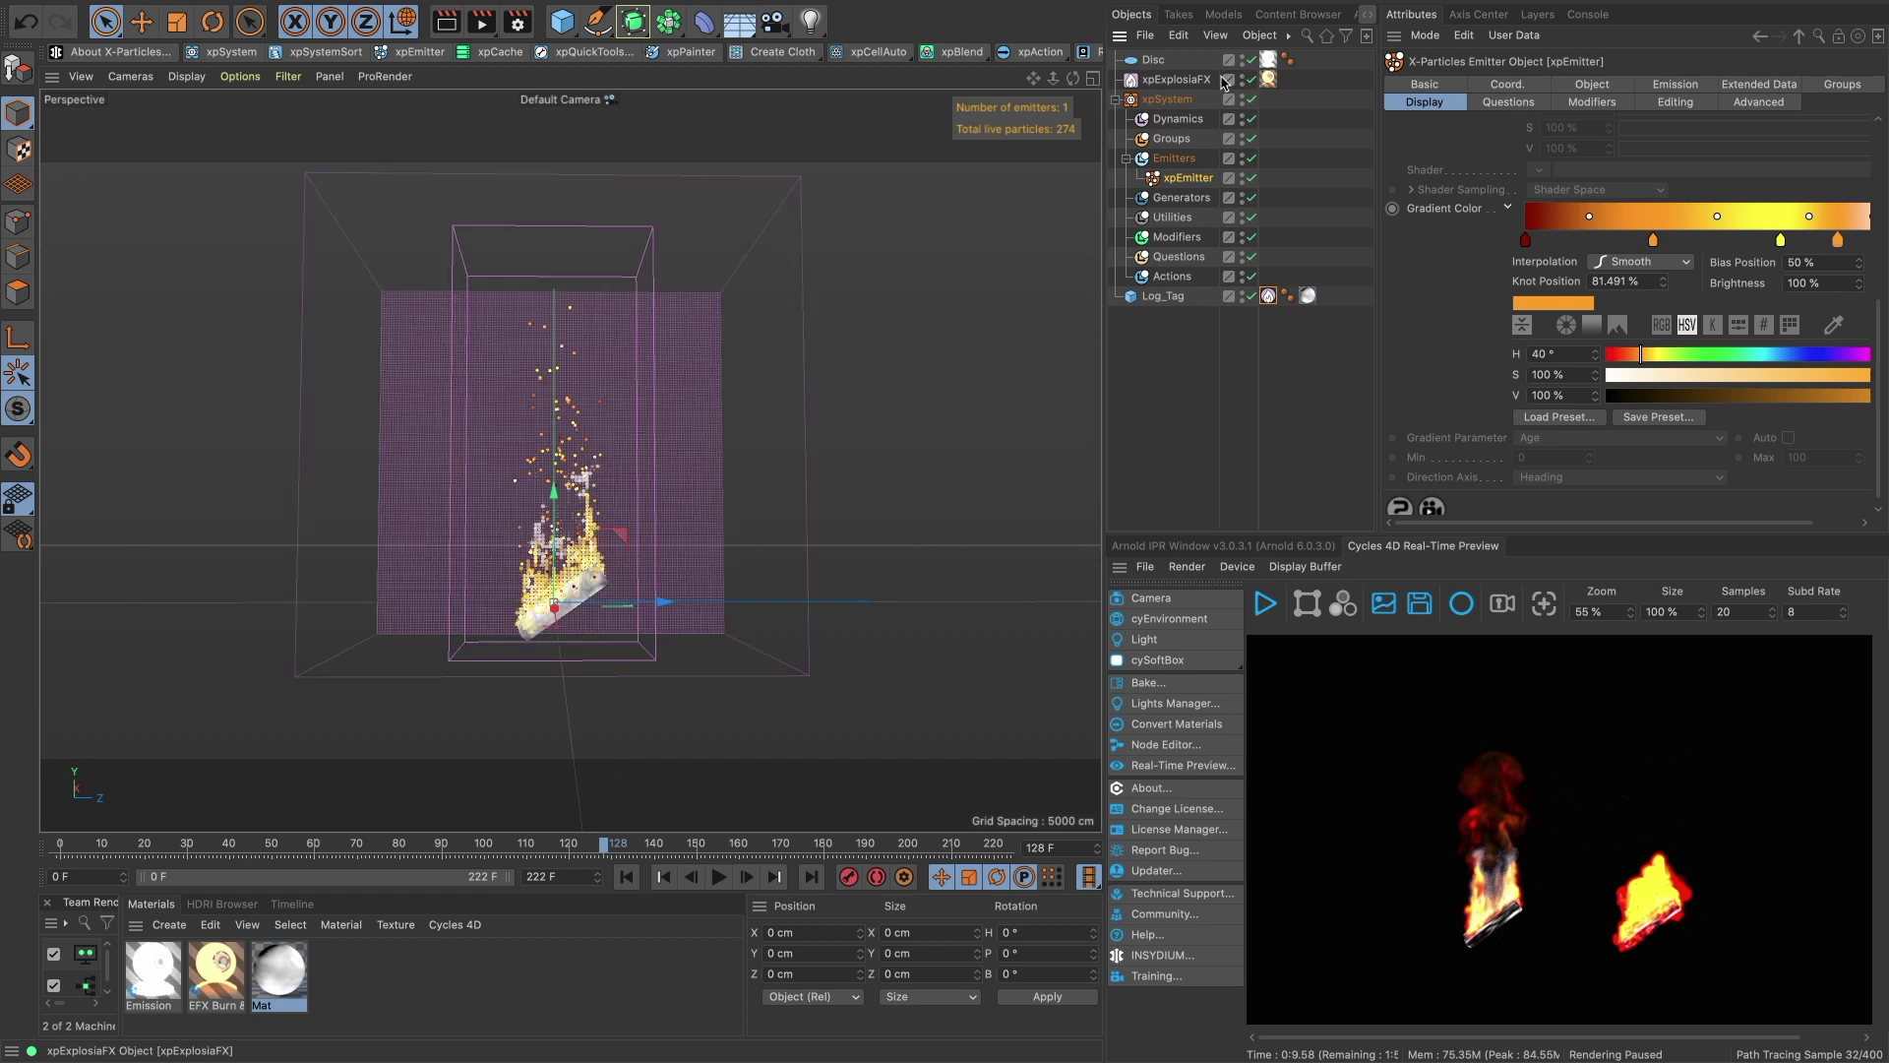
{"action": "right_click", "coordinate": [1182, 185]}
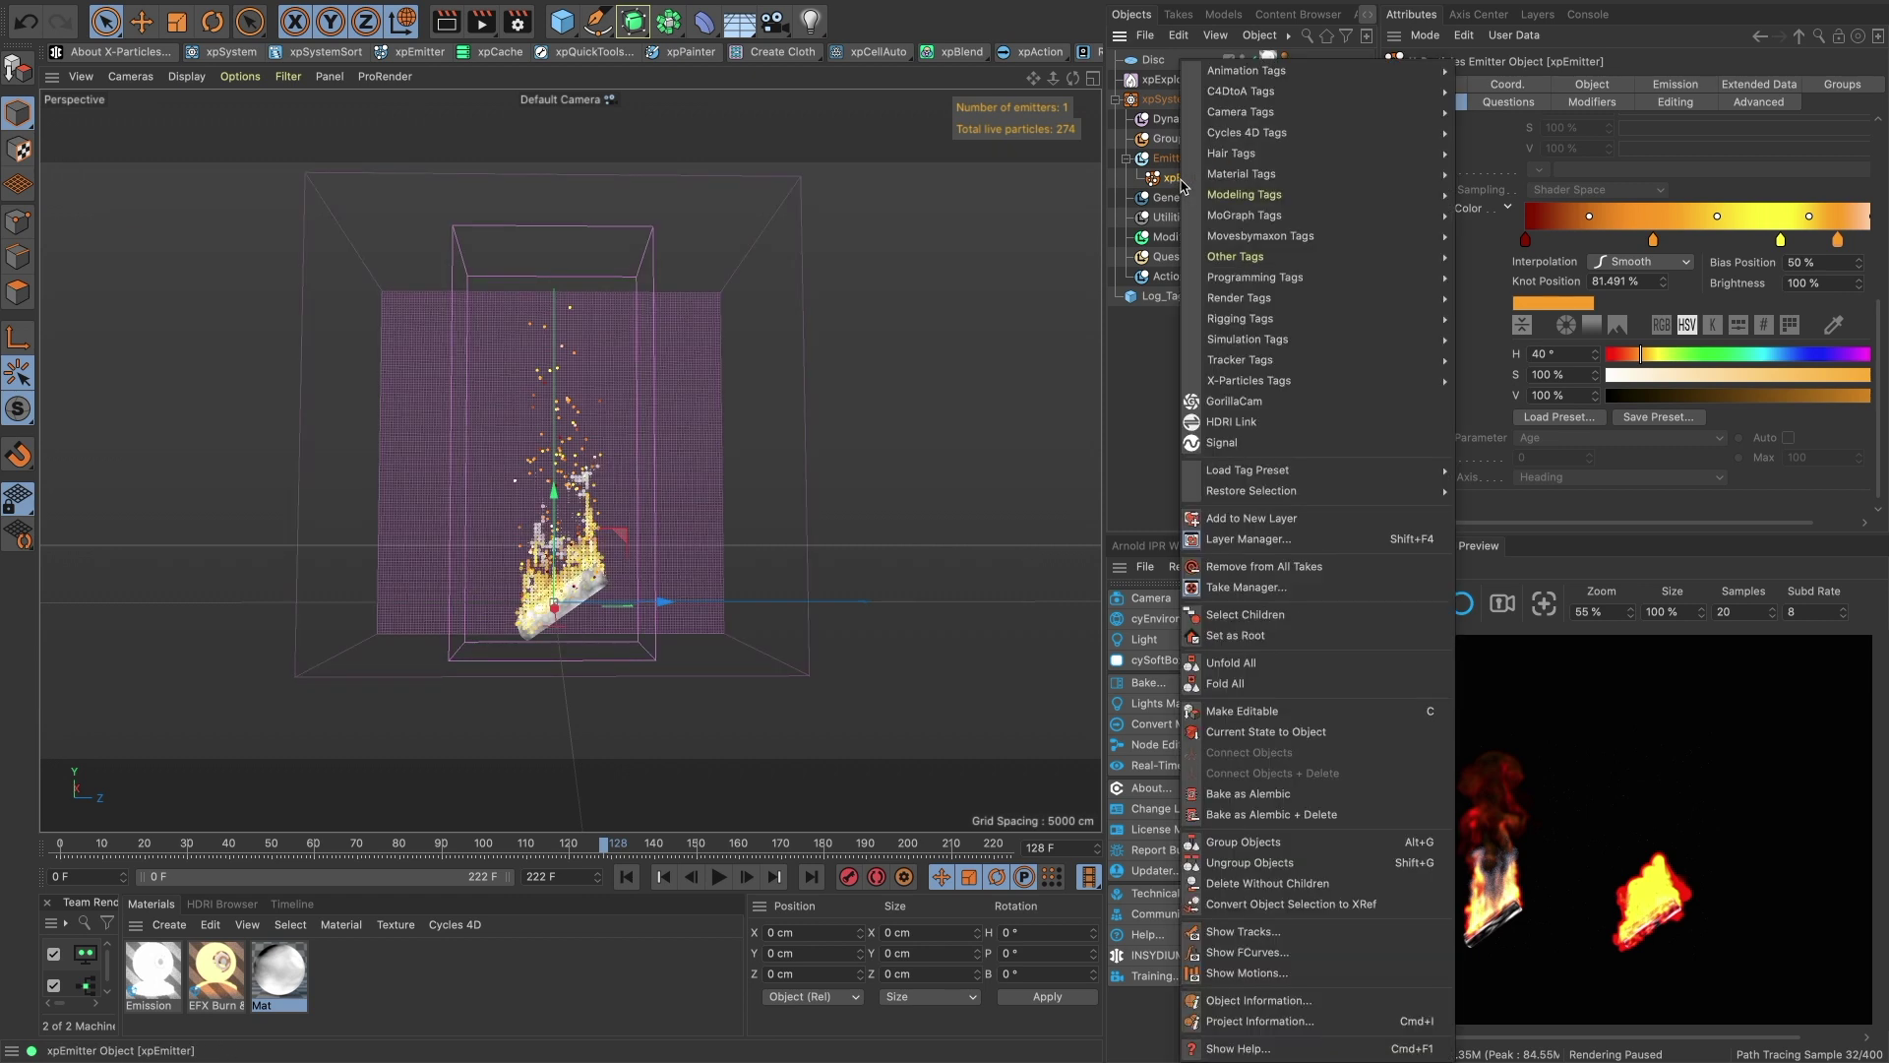
{"action": "mouse_move", "coordinate": [1220, 141]}
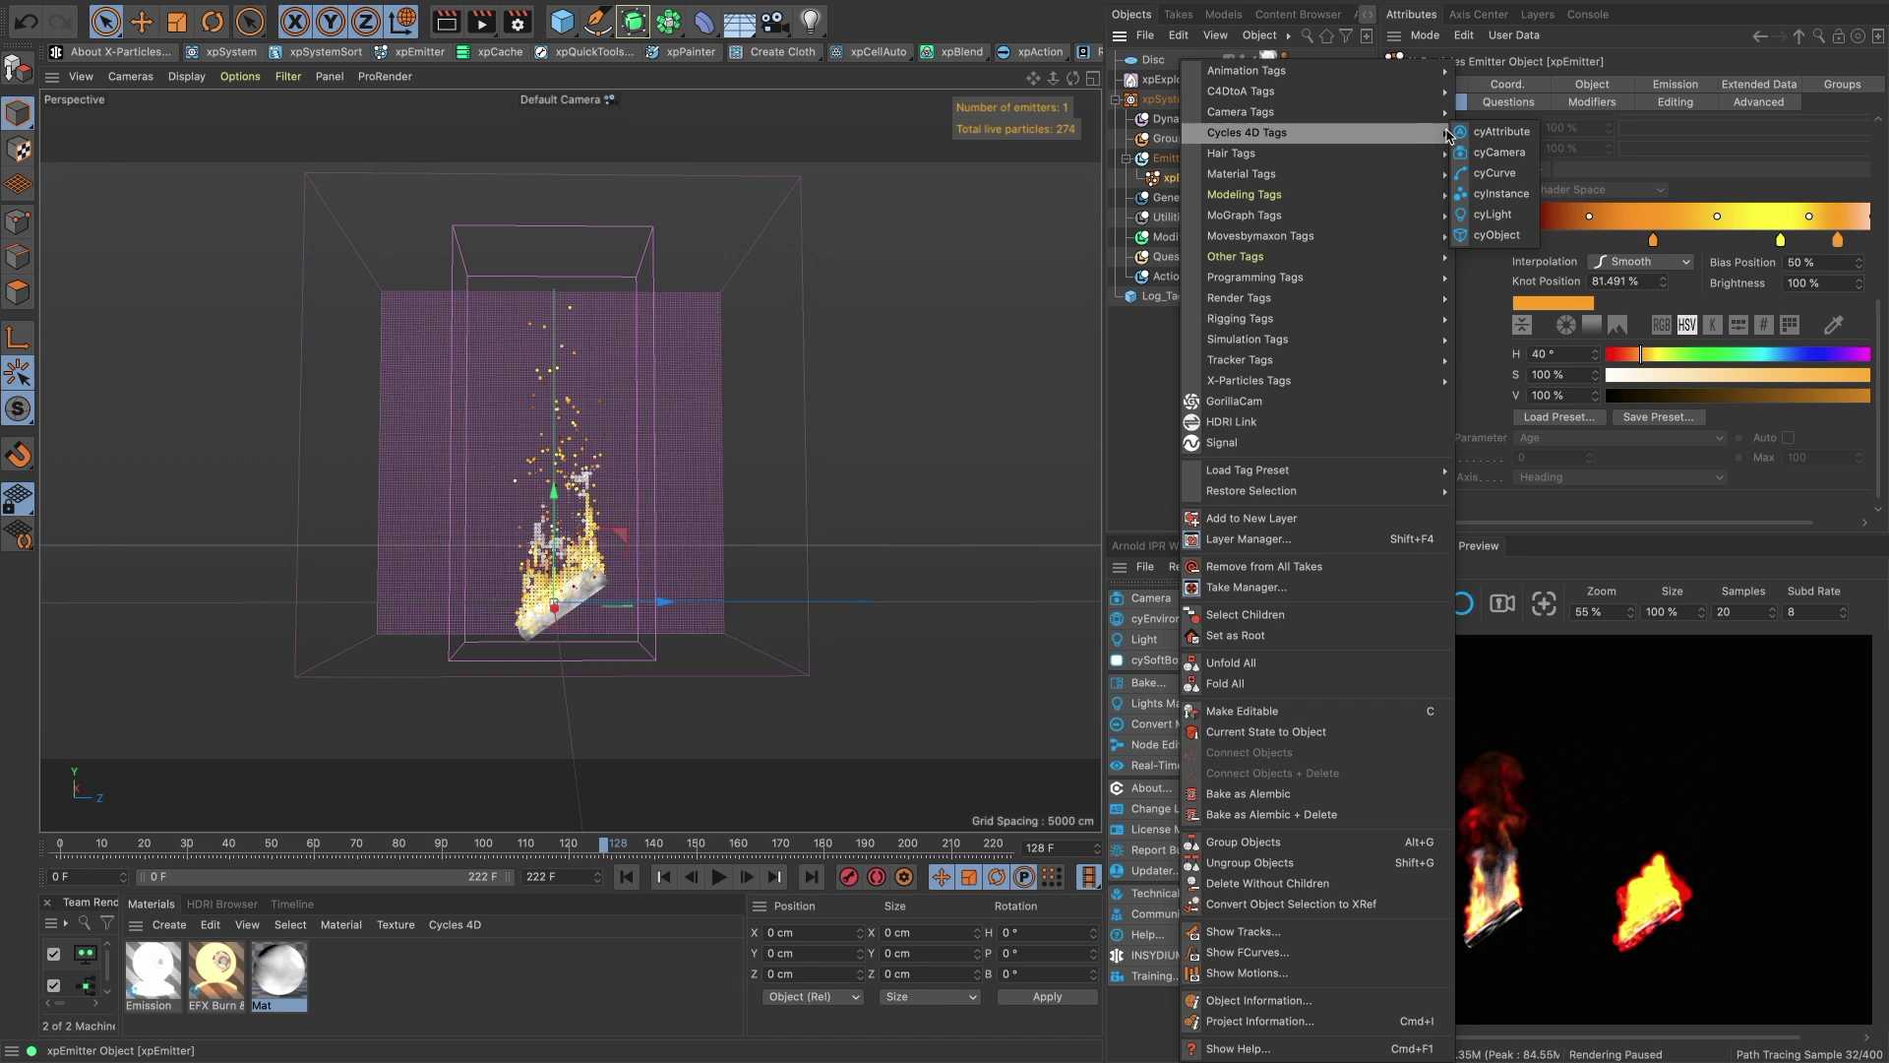
{"action": "left_click", "coordinate": [1501, 192]}
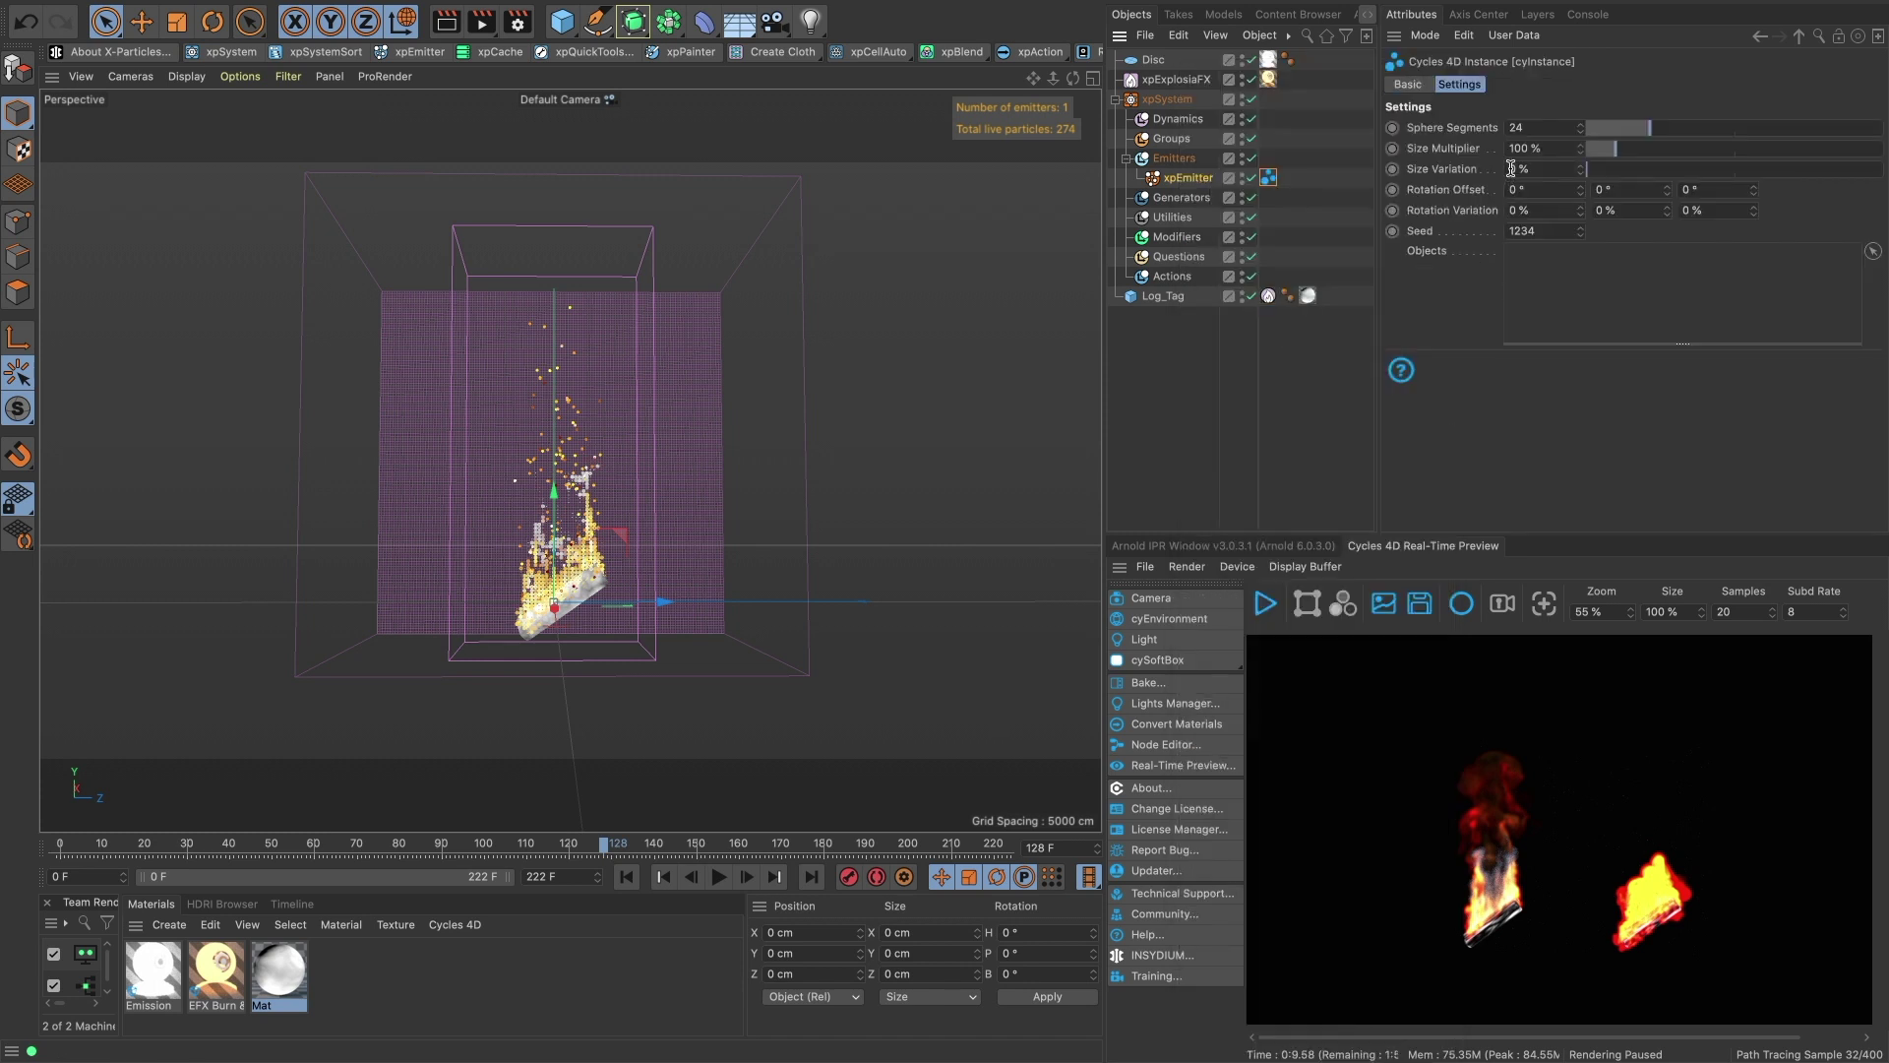
{"action": "left_click", "coordinate": [1266, 603]}
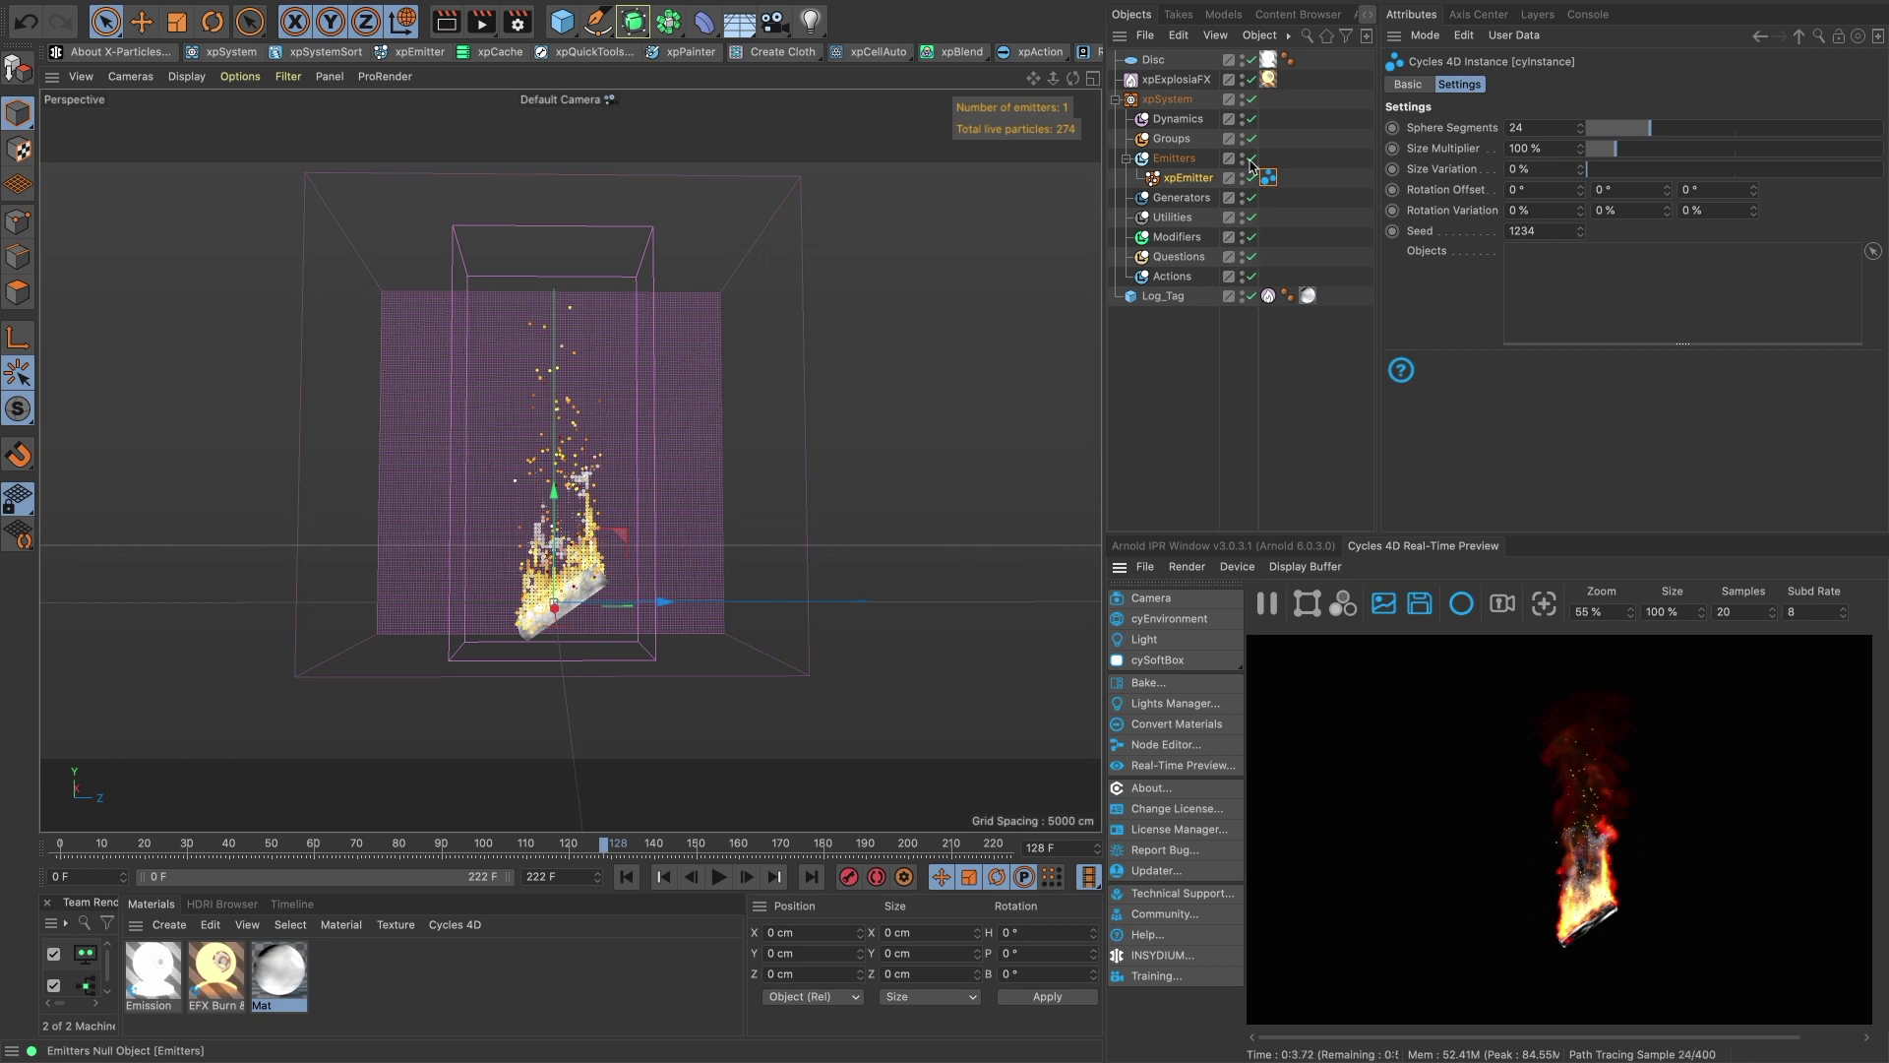
{"action": "left_click", "coordinate": [1244, 79]}
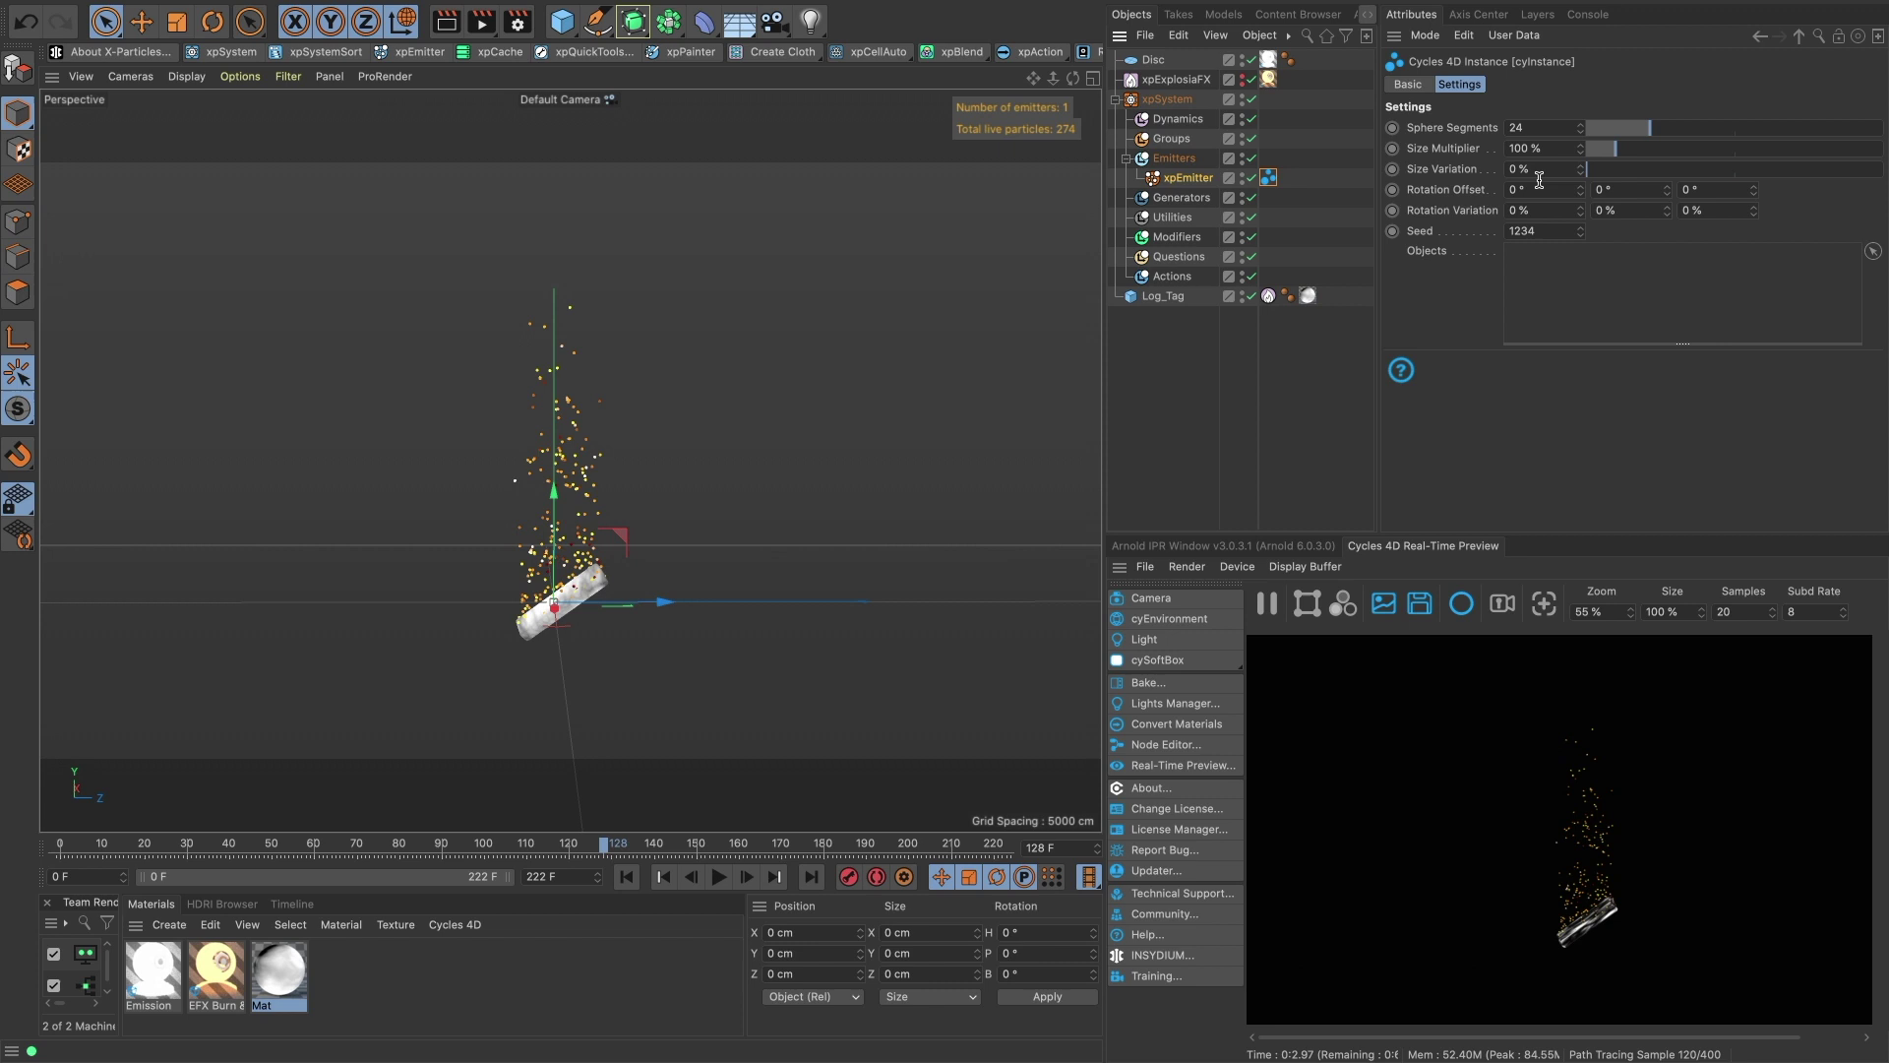
Set the particle spheres to 5 segments with 100% size variation, then rewind to frame 0.
{"action": "type", "text": "50"}
{"action": "key", "text": "Return"}
{"action": "type", "text": "5"}
{"action": "key", "text": "Return"}
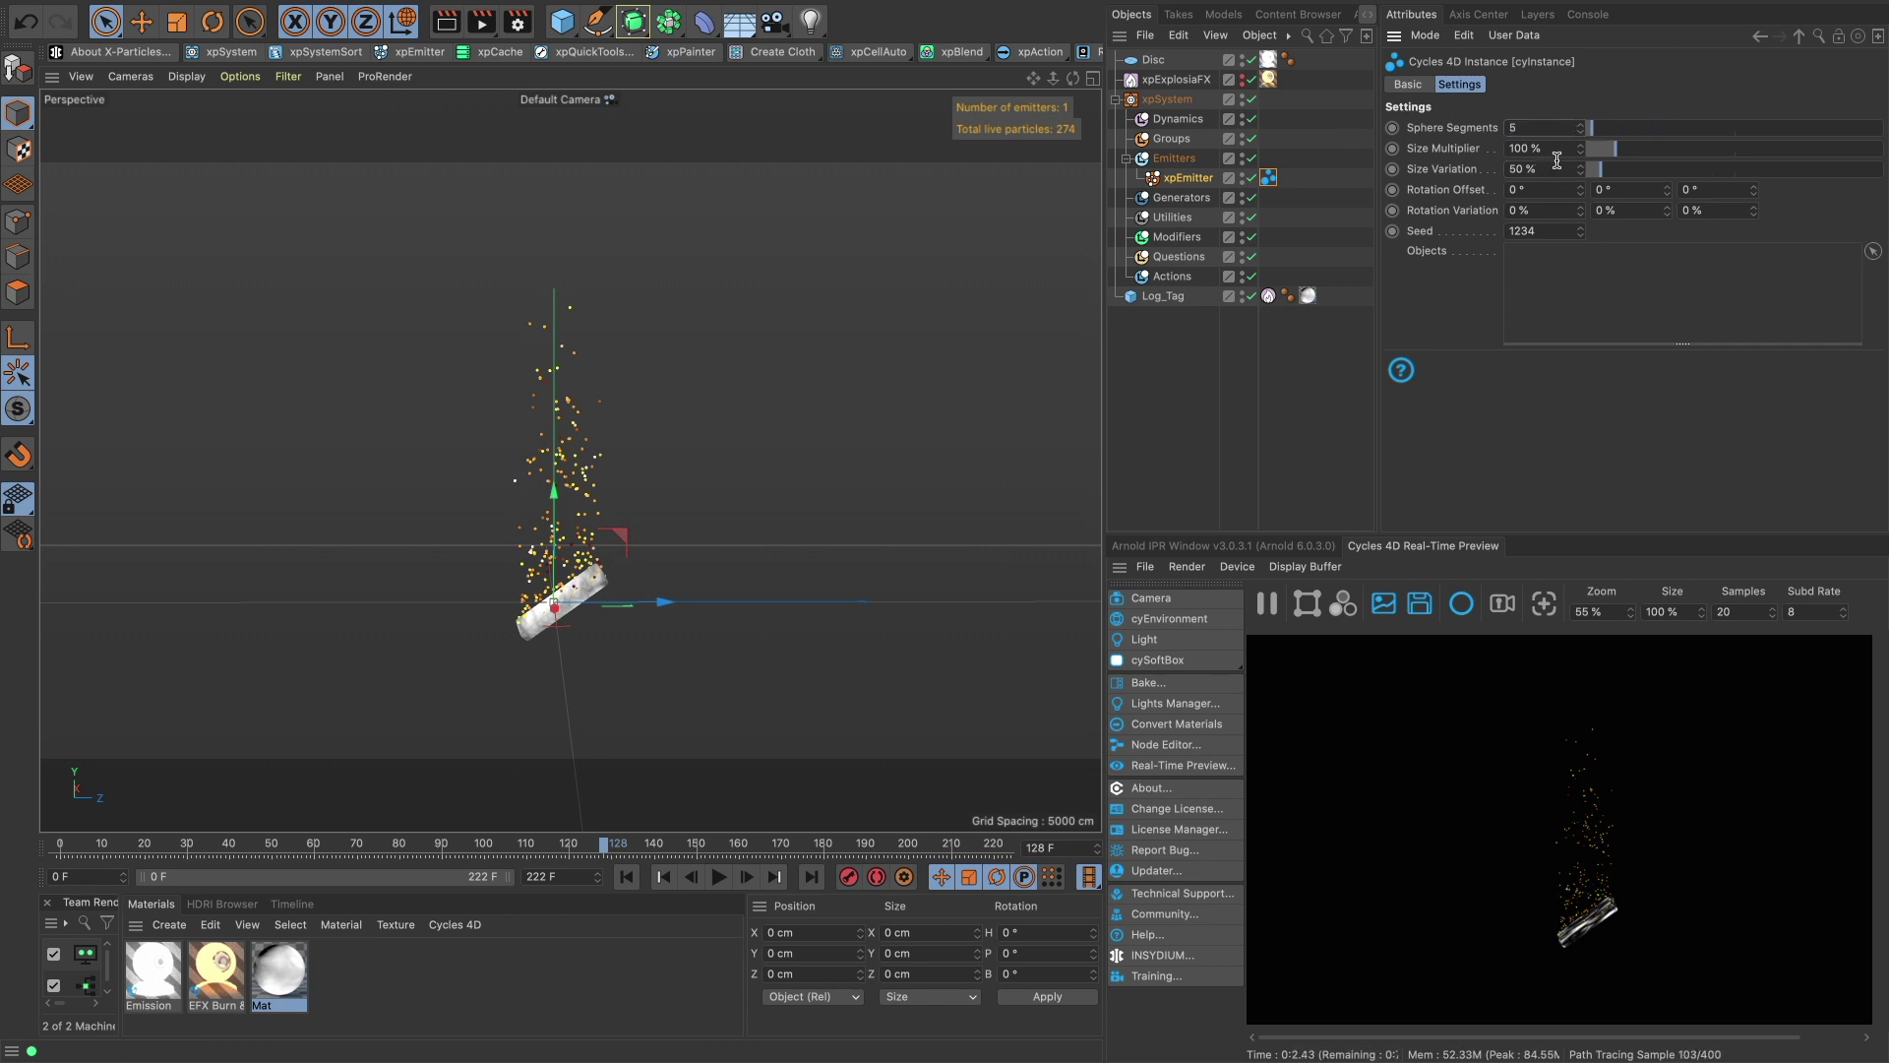
{"action": "left_click_drag", "start_coordinate": [1598, 175], "coordinate": [1888, 187]}
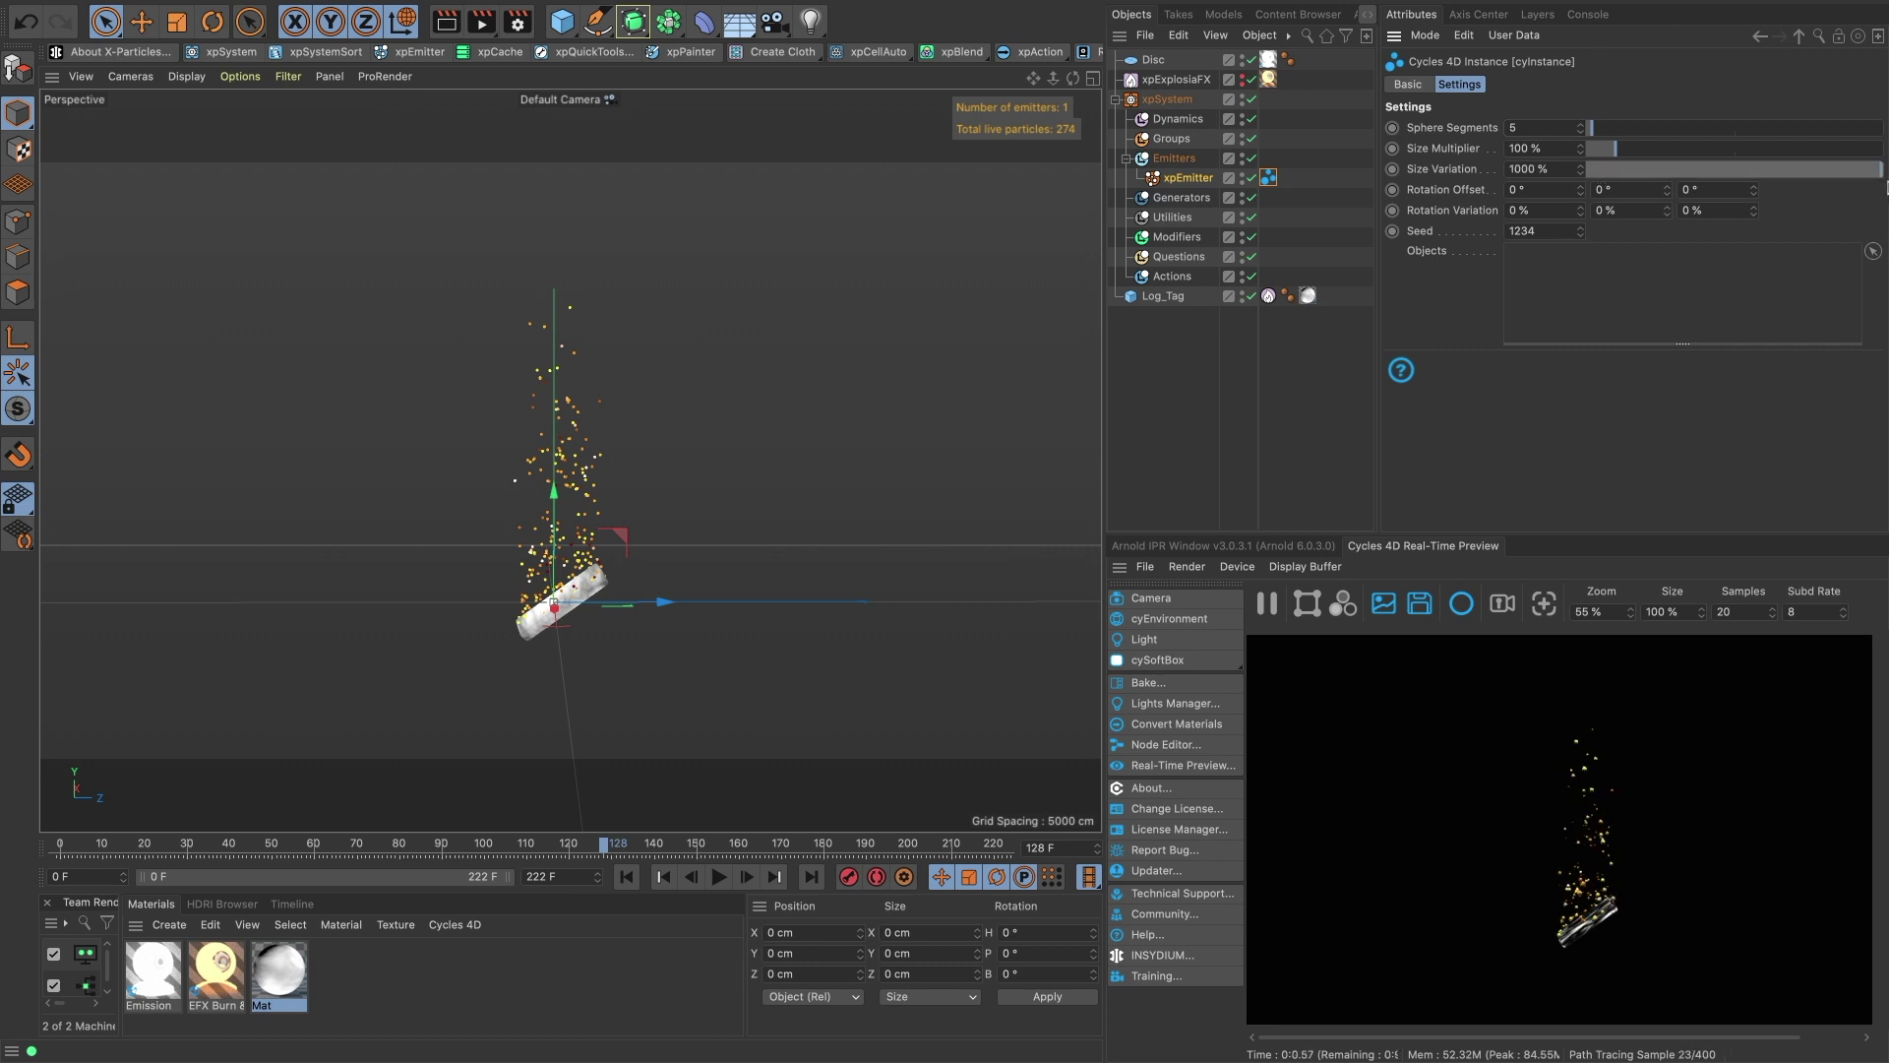
{"action": "left_click", "coordinate": [1545, 173]}
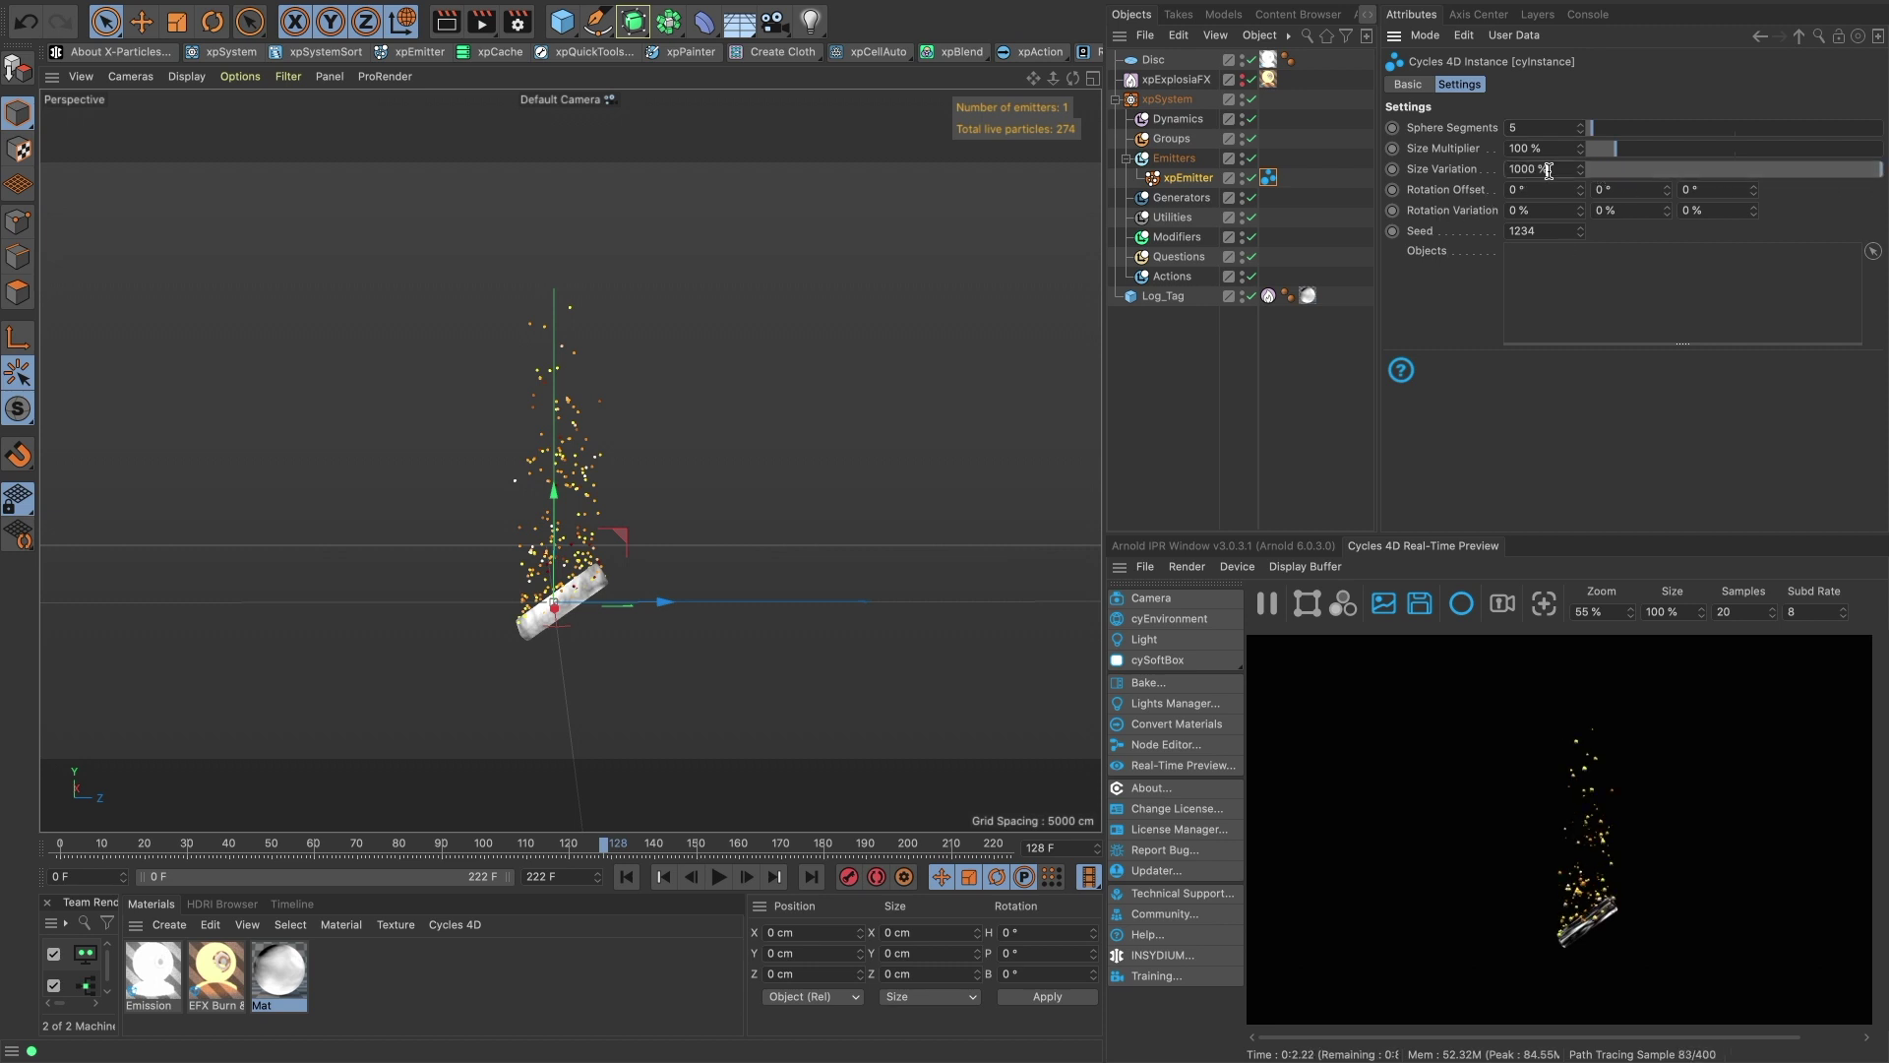
{"action": "type", "text": "100"}
{"action": "key", "text": "Return"}
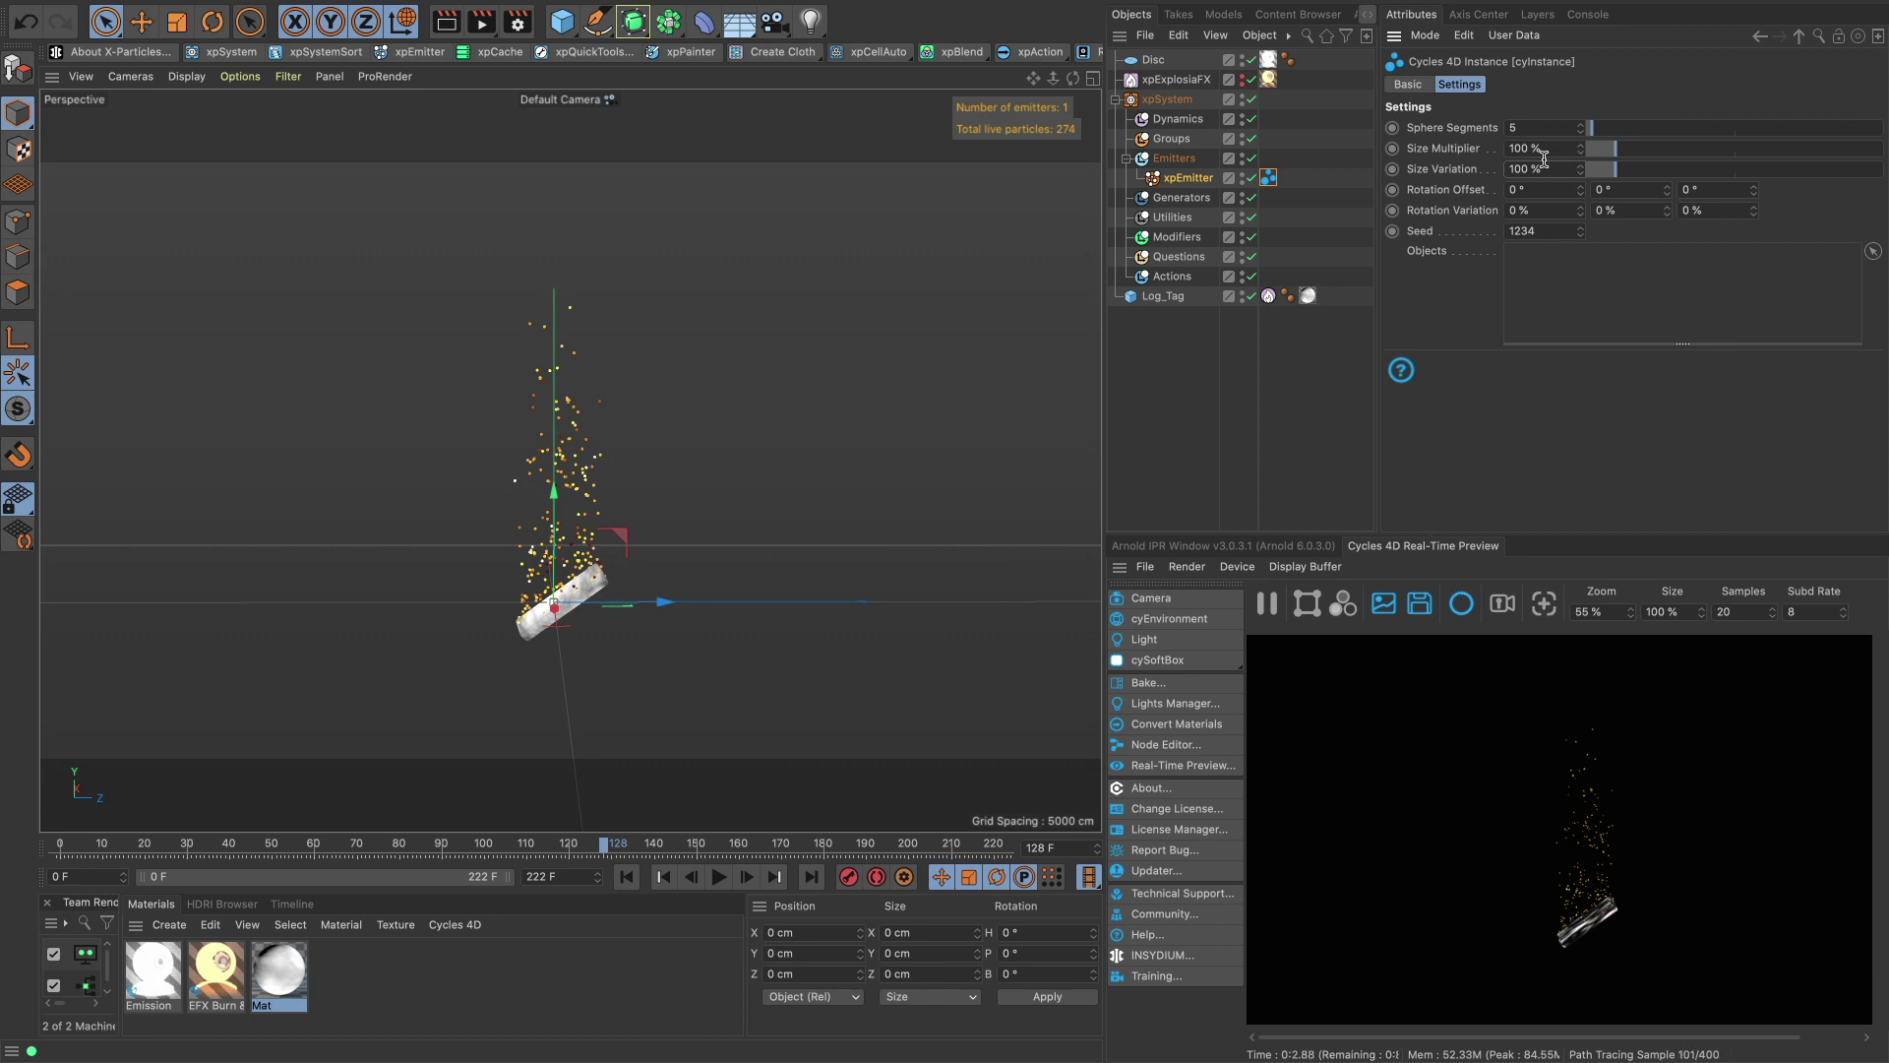
{"action": "left_click", "coordinate": [623, 884]}
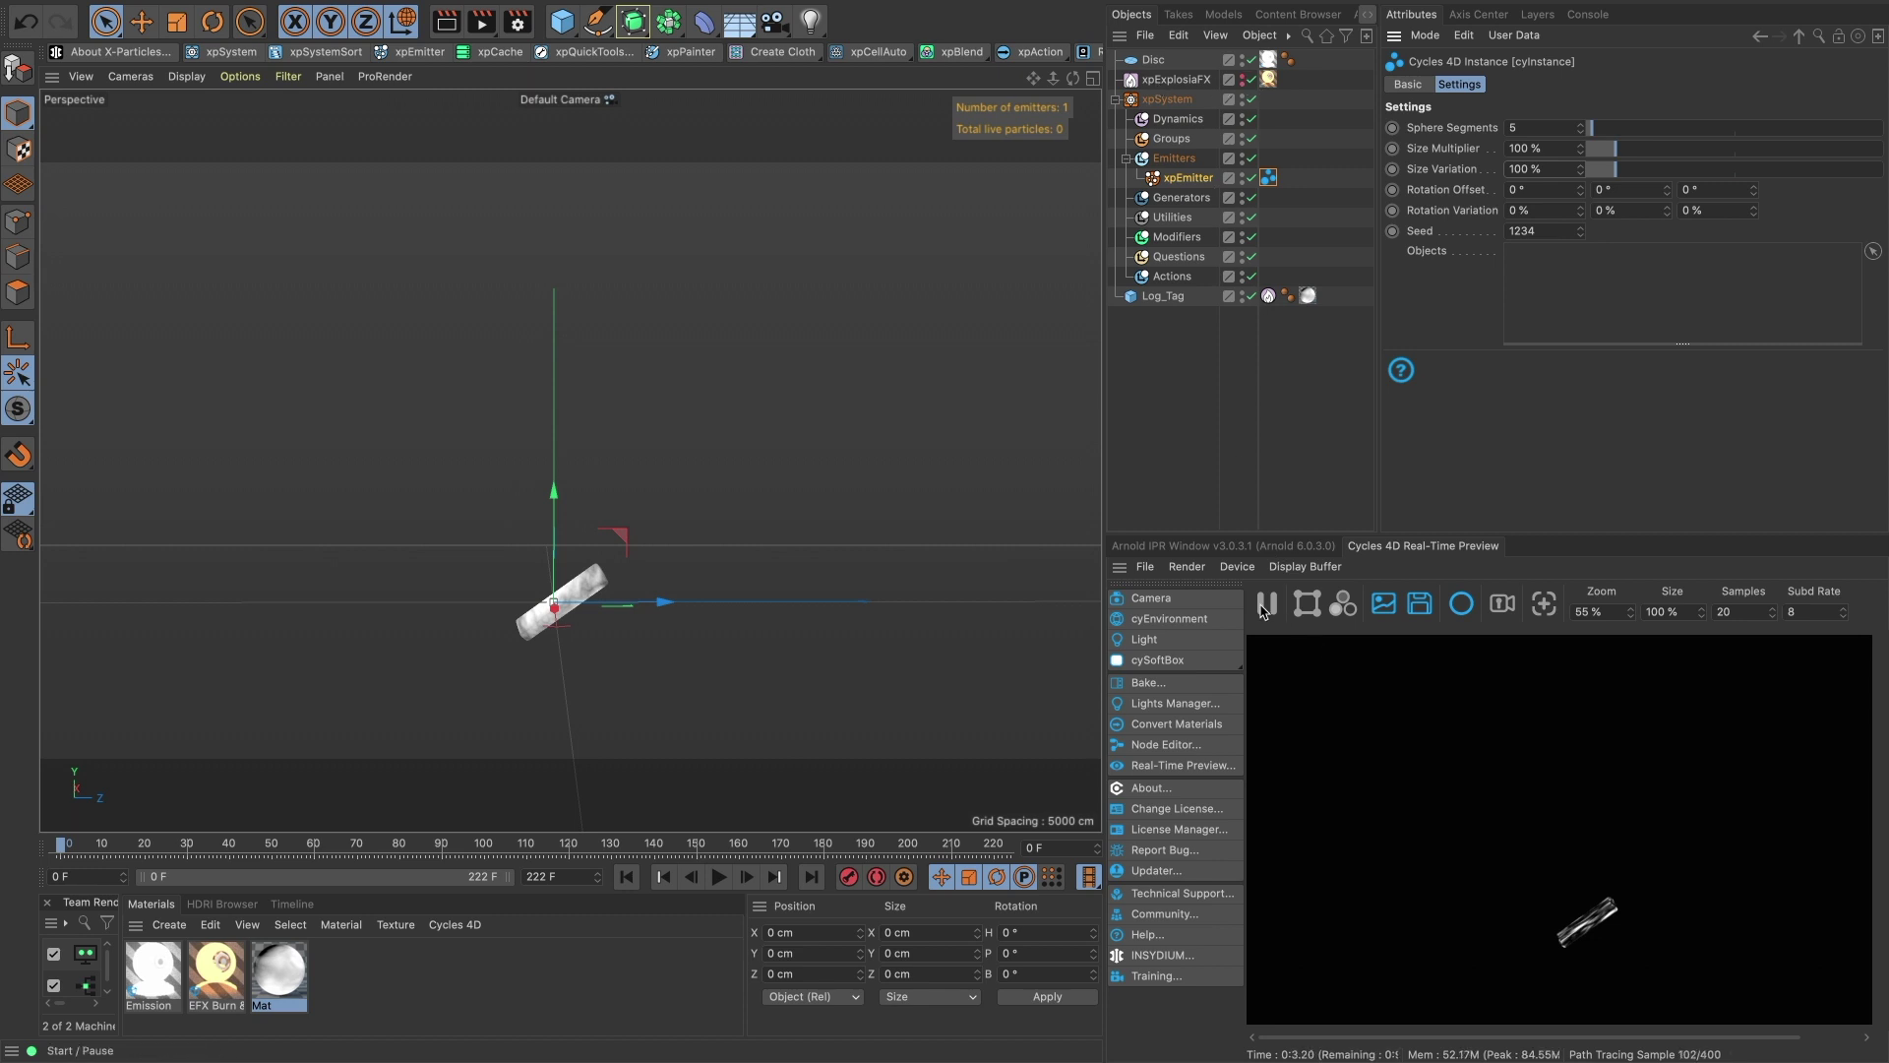
Switch the scene renderer to Cycles 4D in the render settings.
{"action": "left_click", "coordinate": [519, 22]}
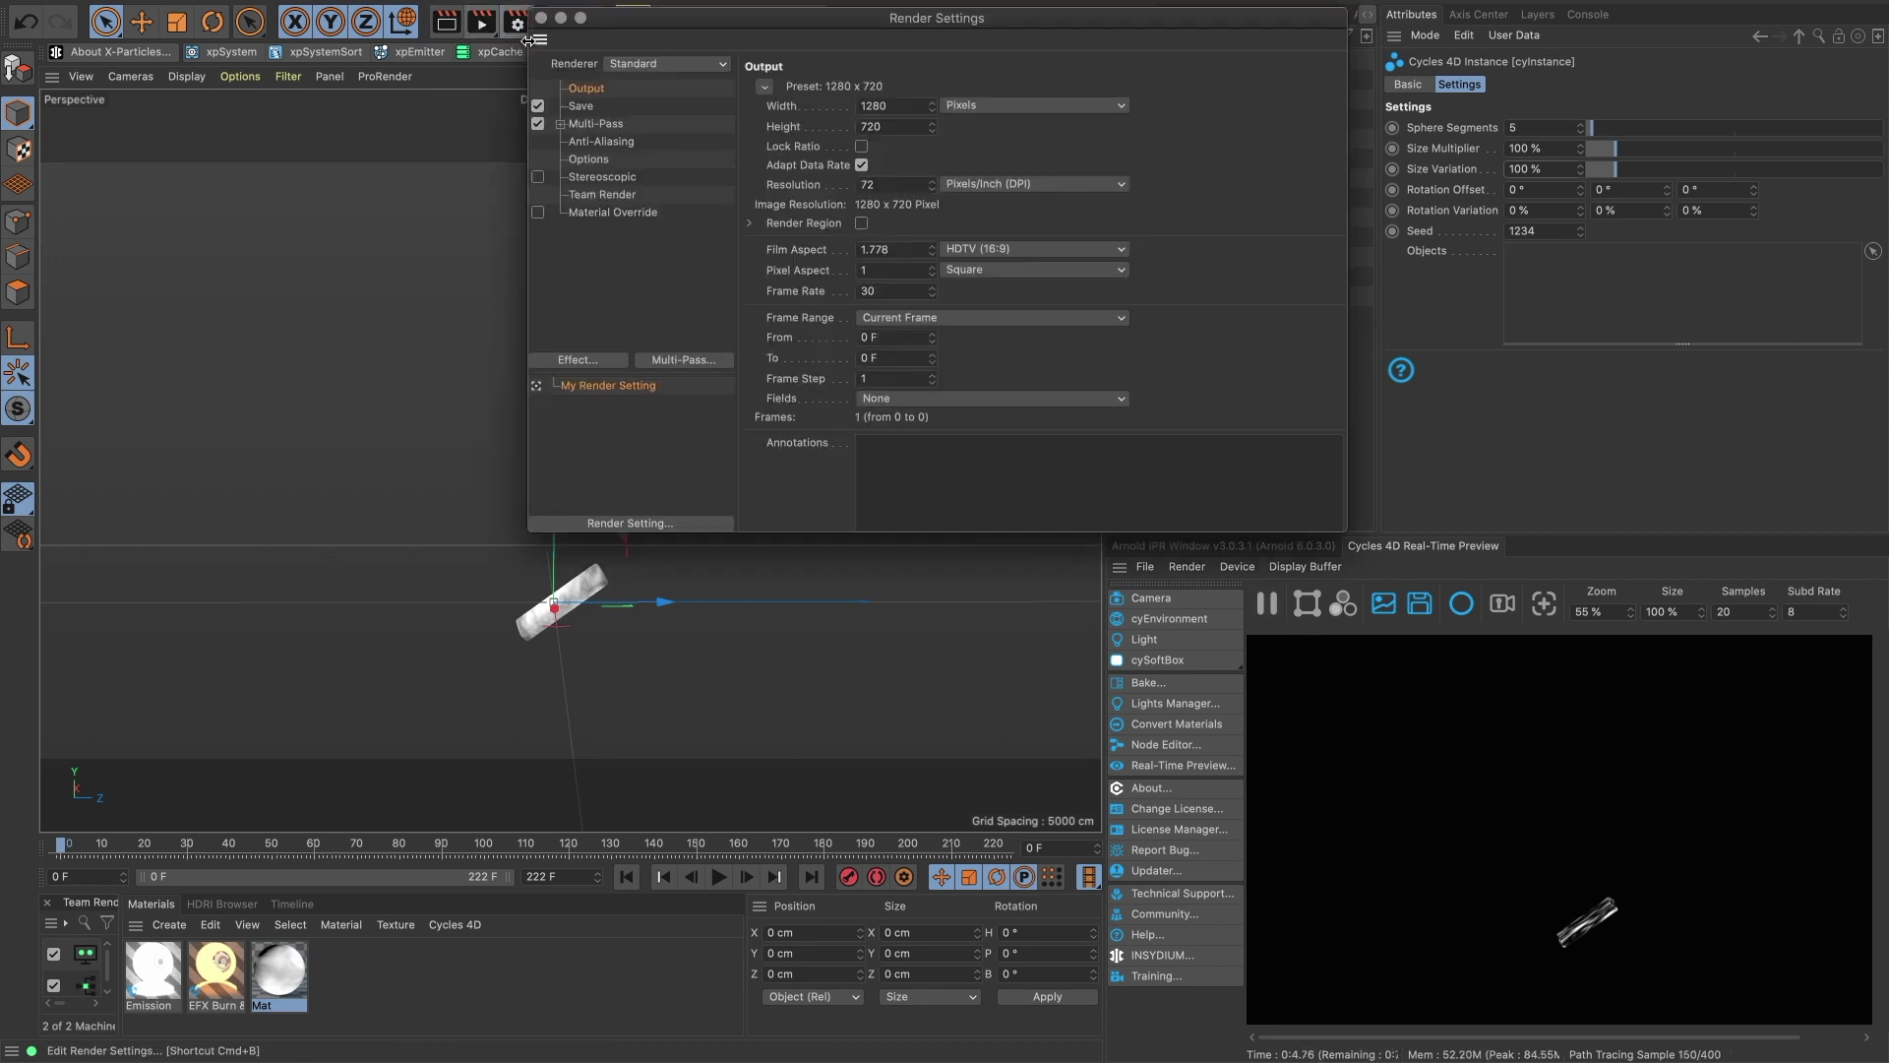
{"action": "left_click", "coordinate": [645, 70]}
{"action": "left_click", "coordinate": [661, 186]}
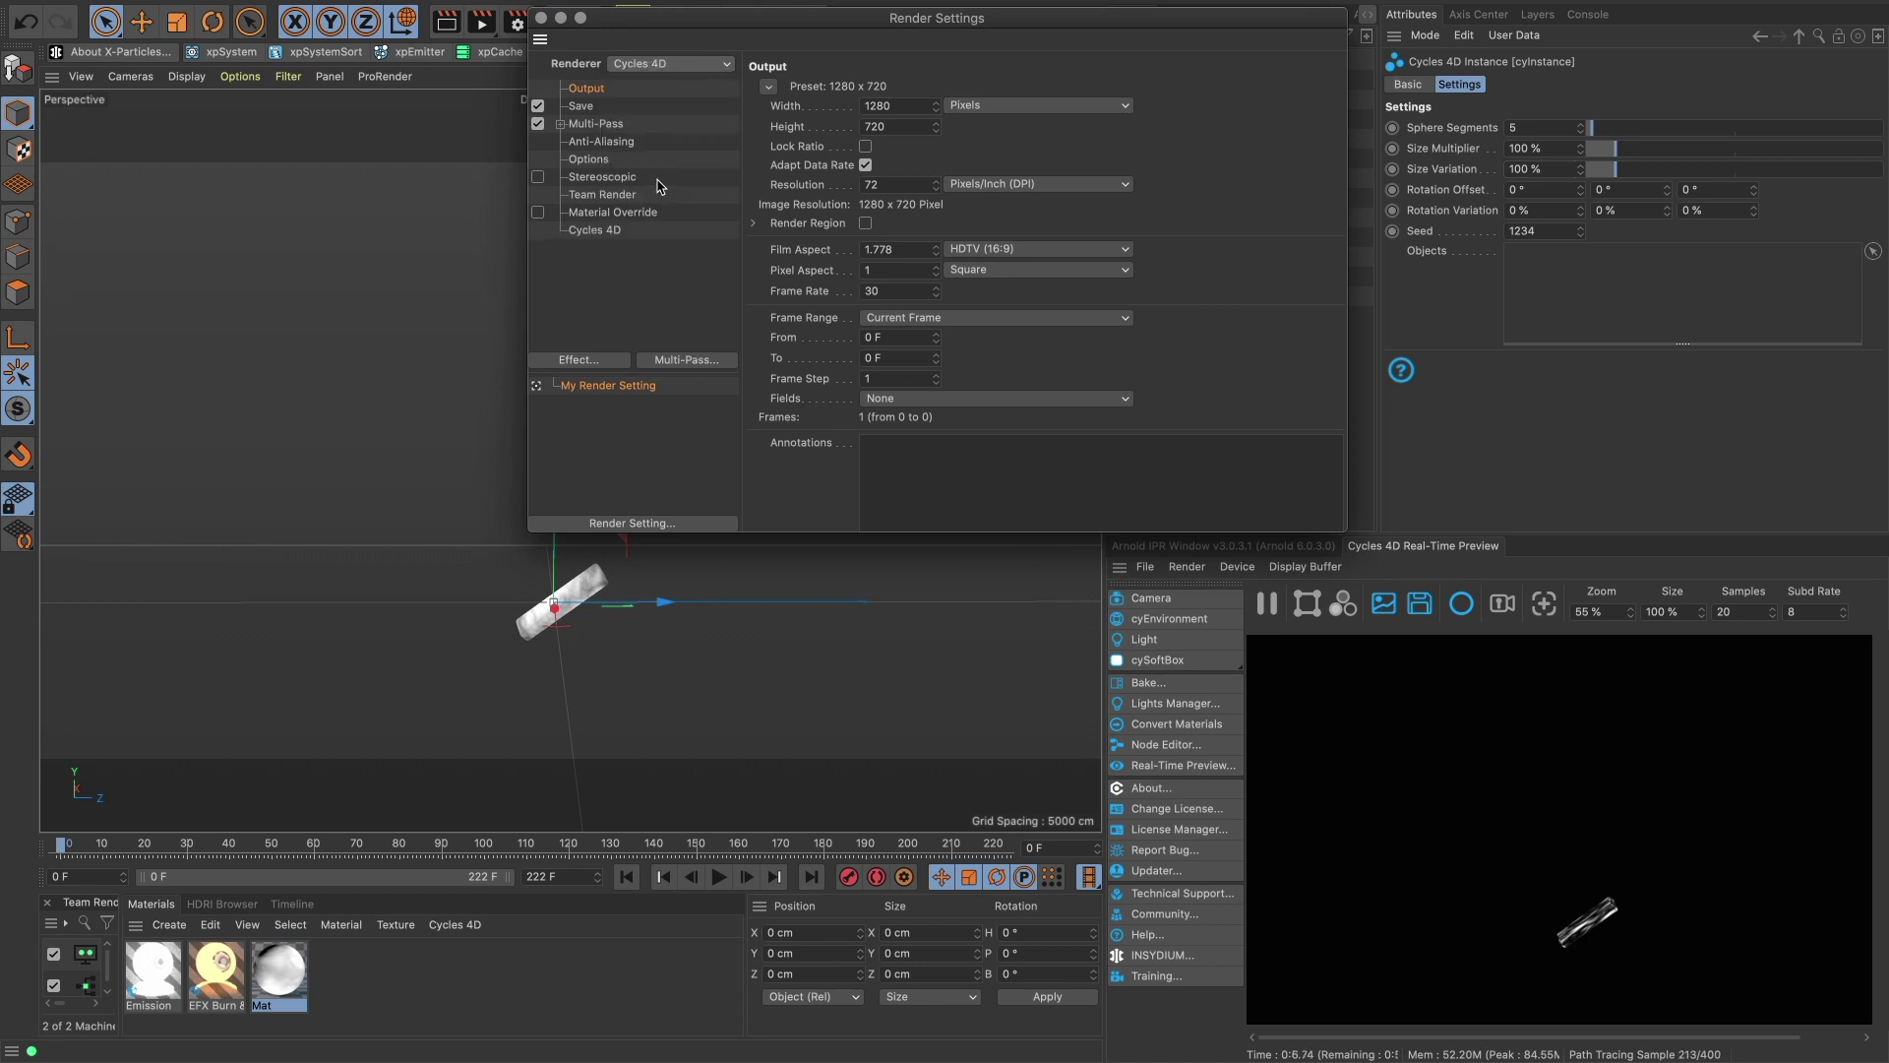
{"action": "left_click", "coordinate": [602, 231]}
{"action": "left_click_drag", "start_coordinate": [767, 533], "coordinate": [768, 1041]}
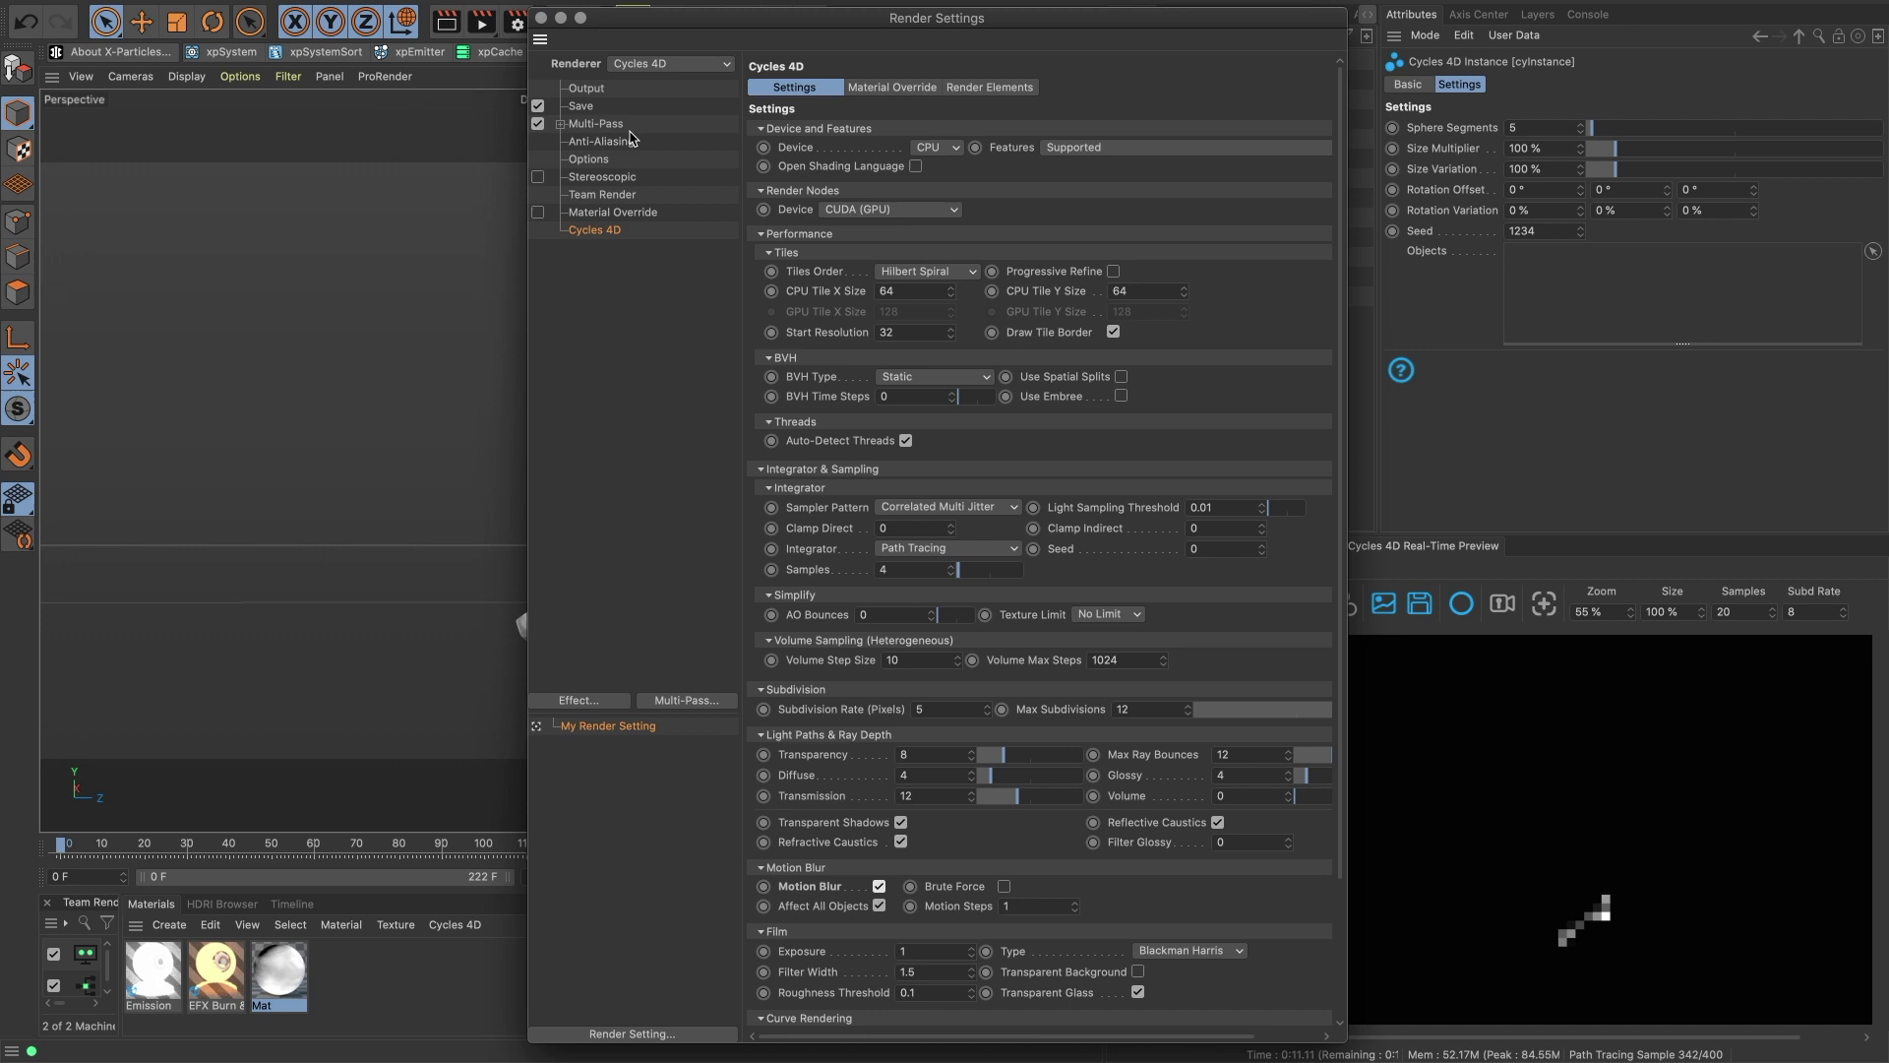
{"action": "left_click", "coordinate": [540, 17]}
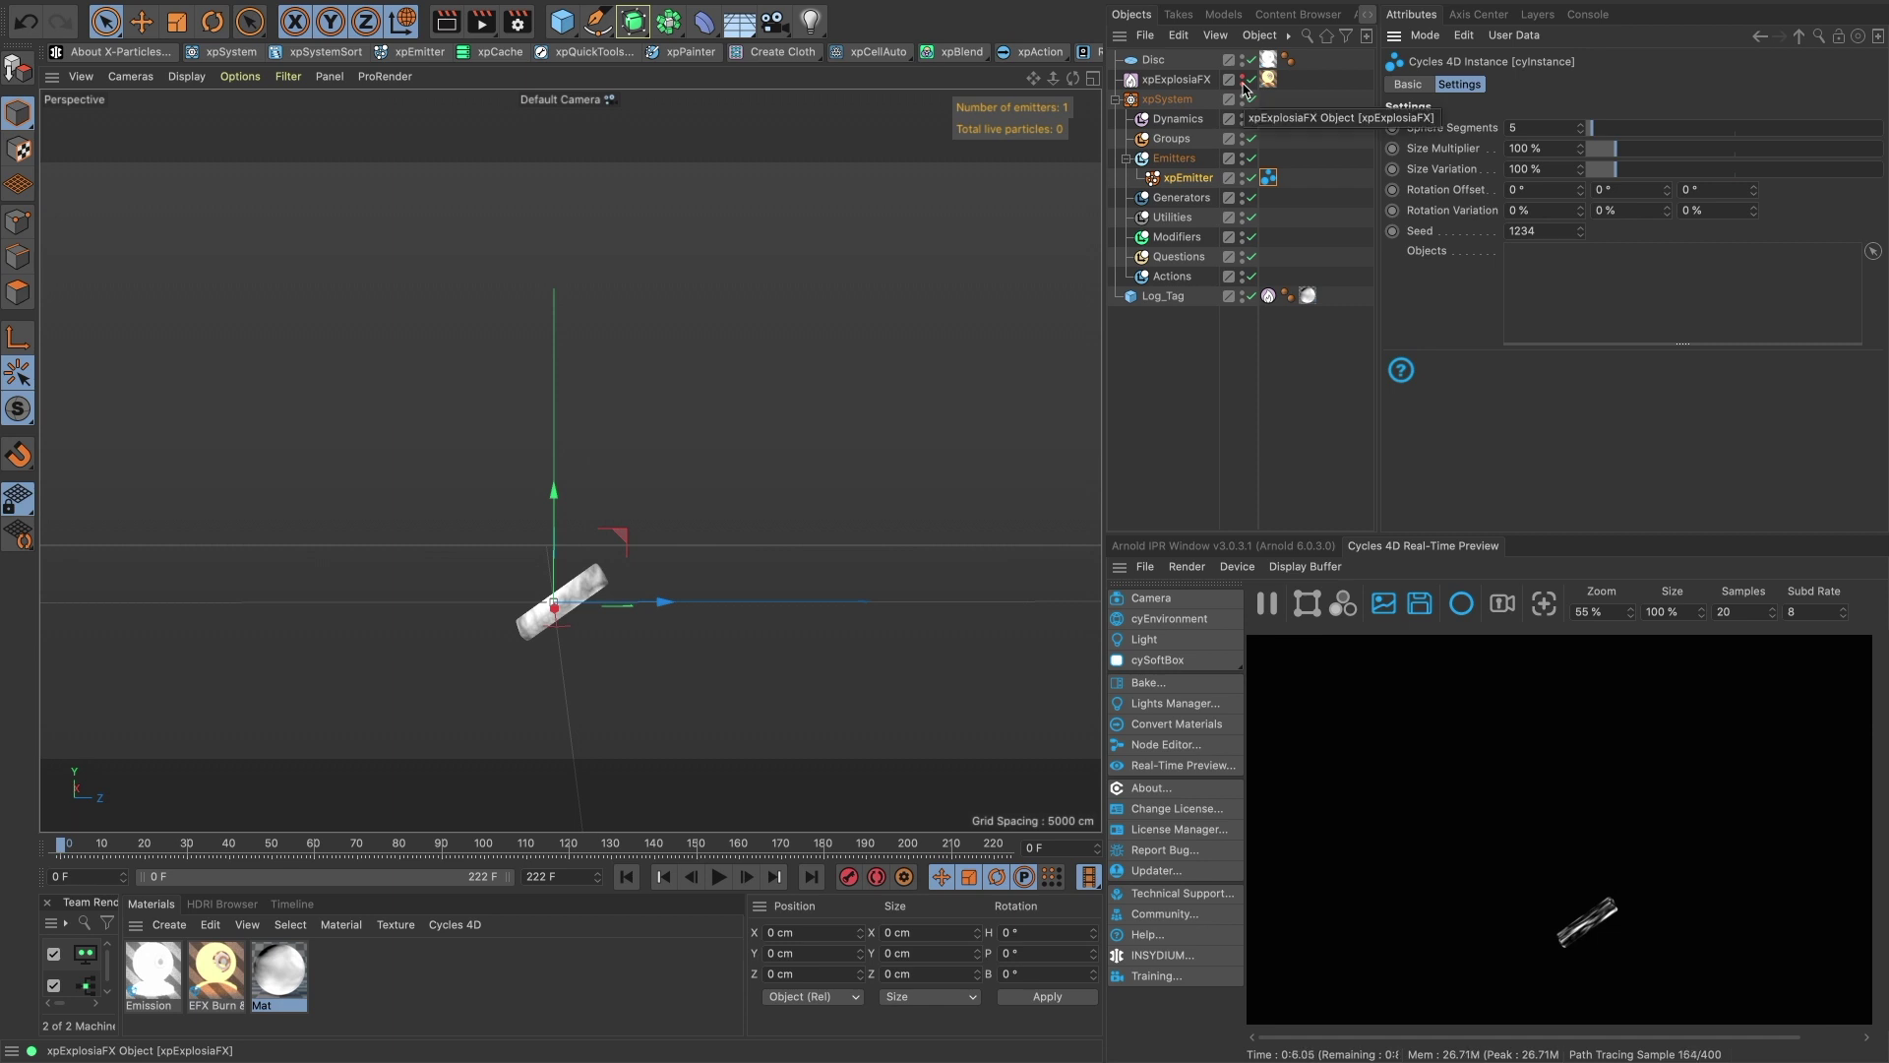
Add a Cycles 4D camera with motion blur enabled at a 0.033 s shutter, then pause the preview.
{"action": "left_click", "coordinate": [1190, 567]}
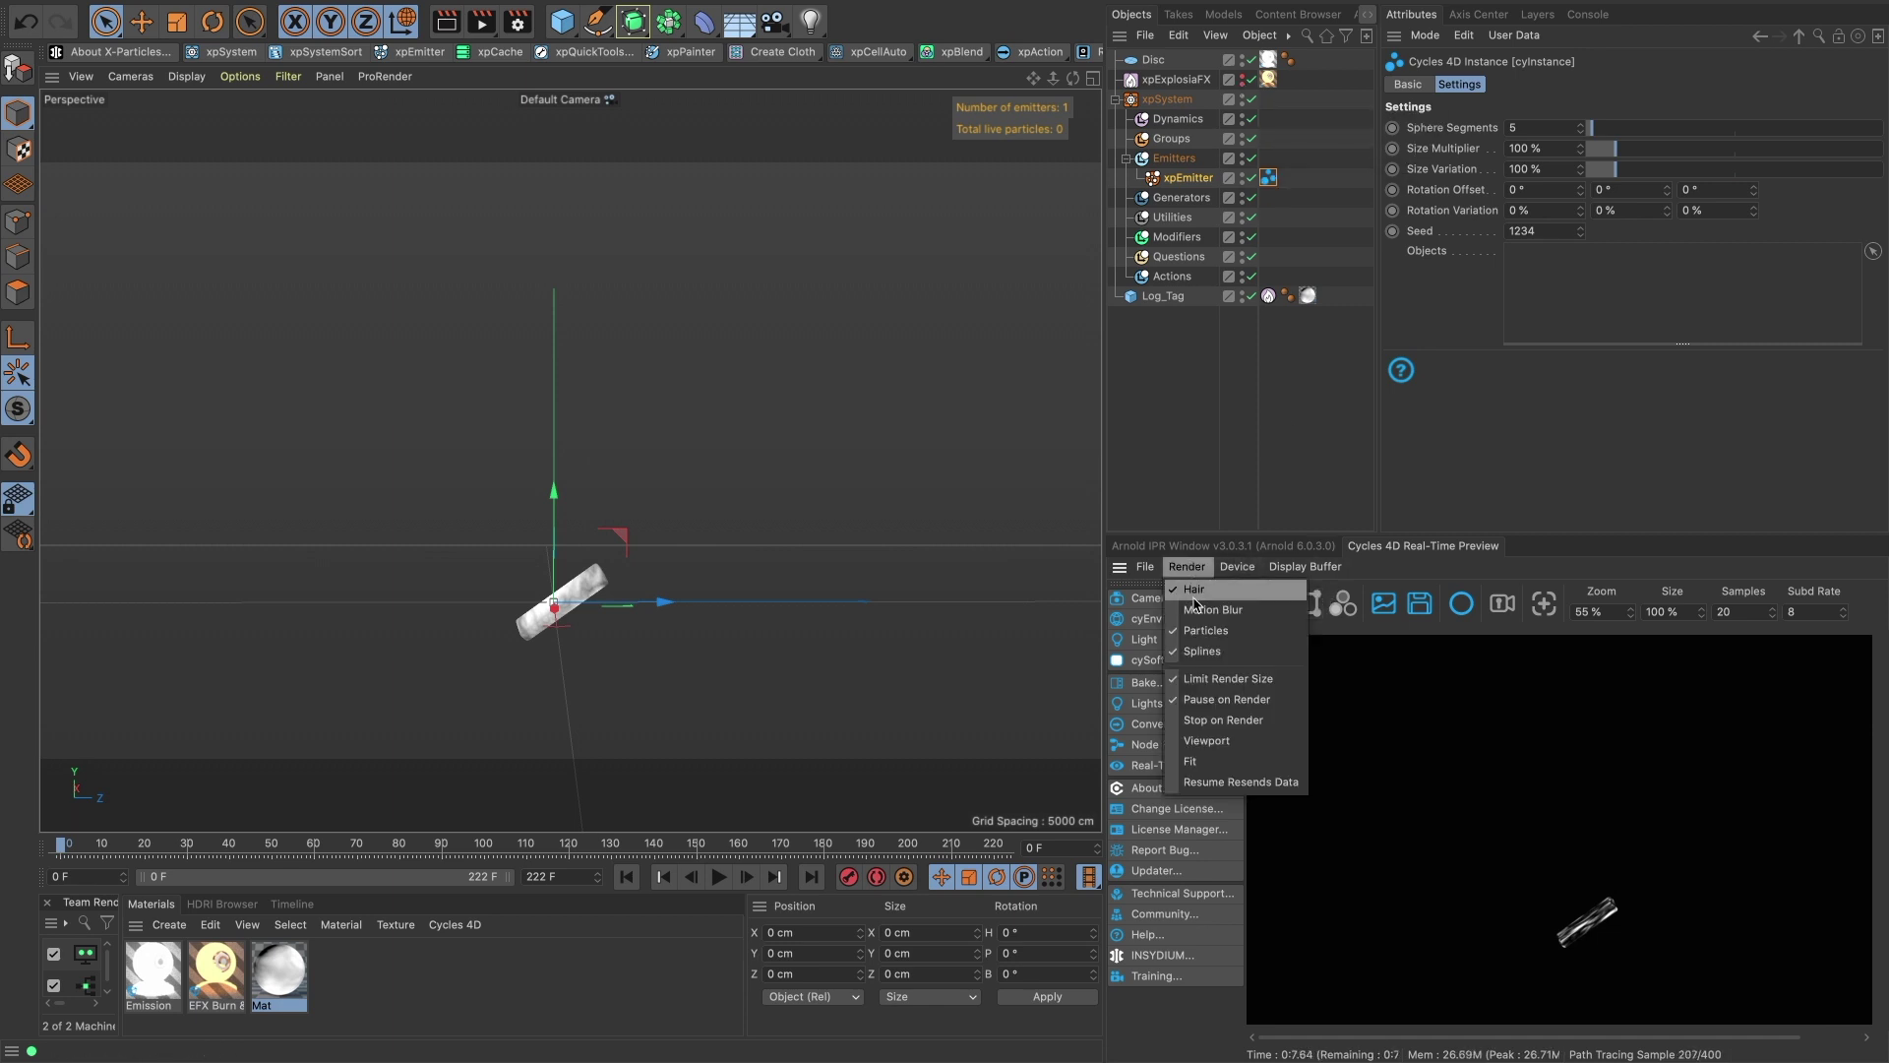
{"action": "left_click", "coordinate": [1199, 604]}
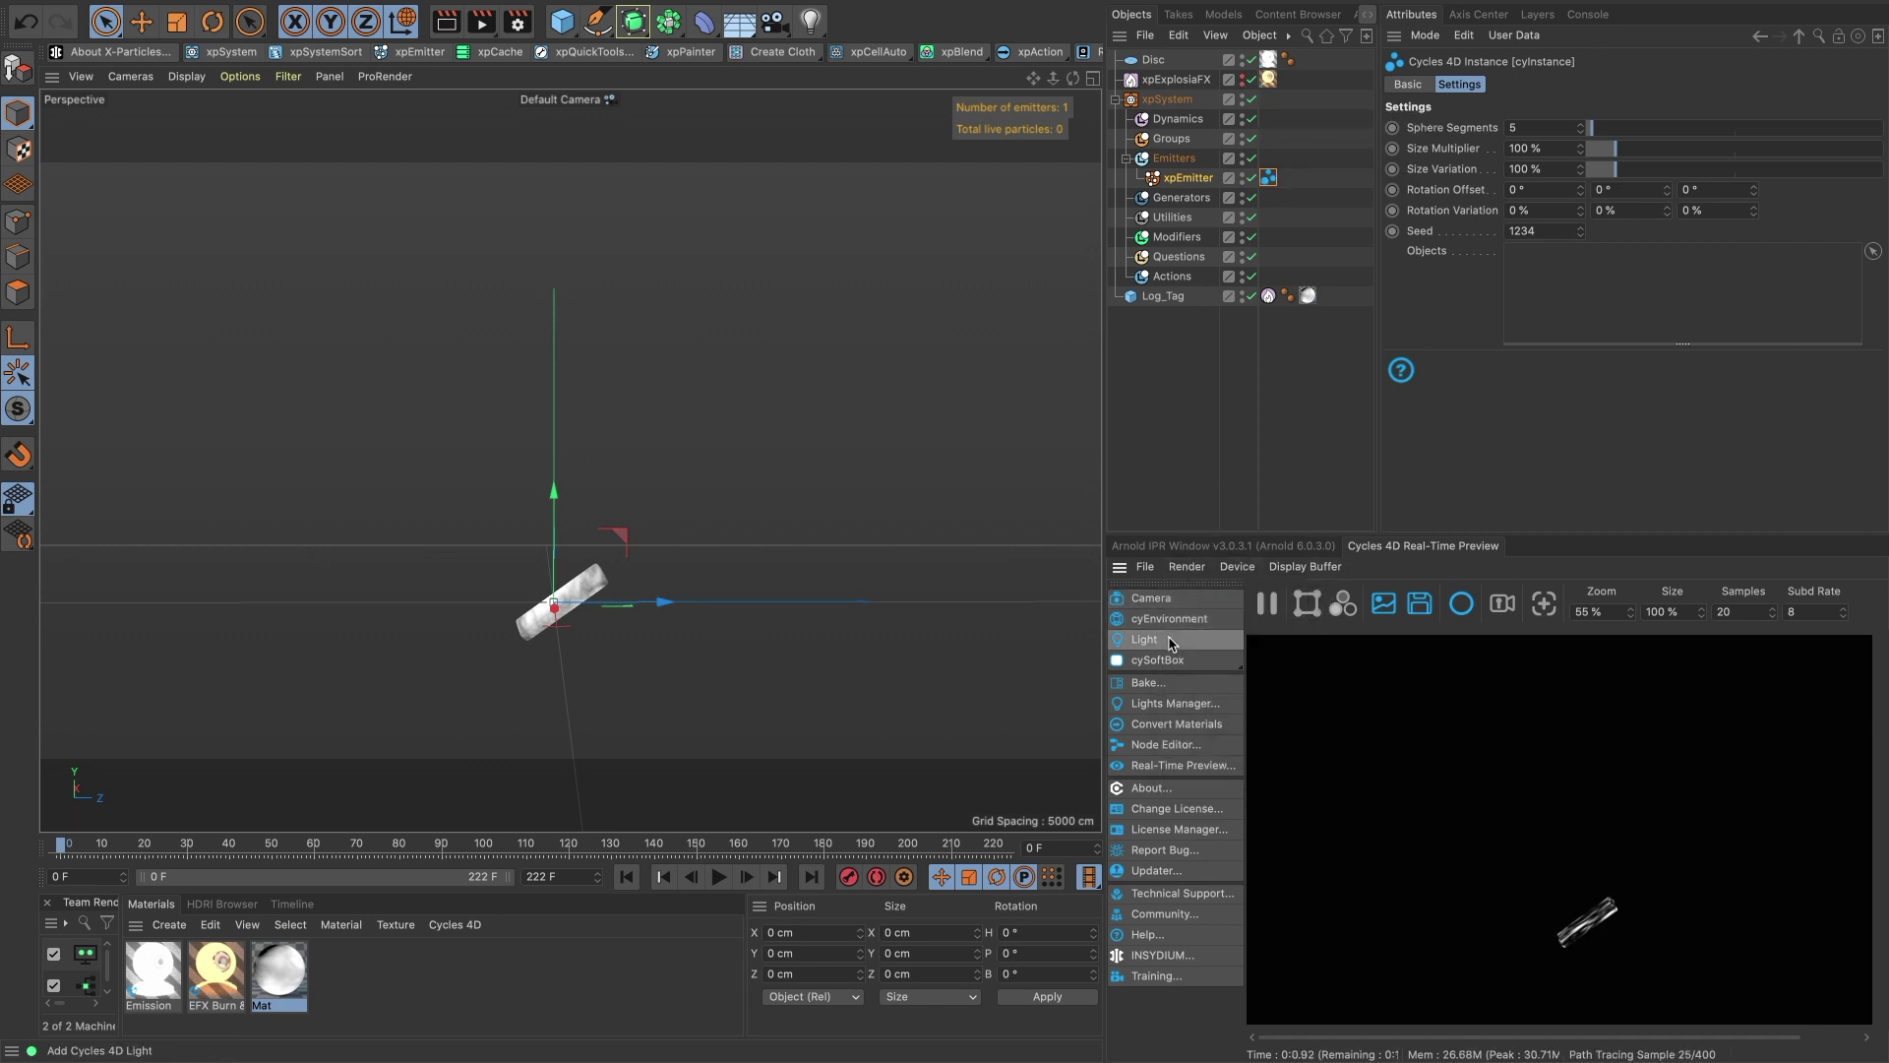
{"action": "left_click", "coordinate": [1161, 597]}
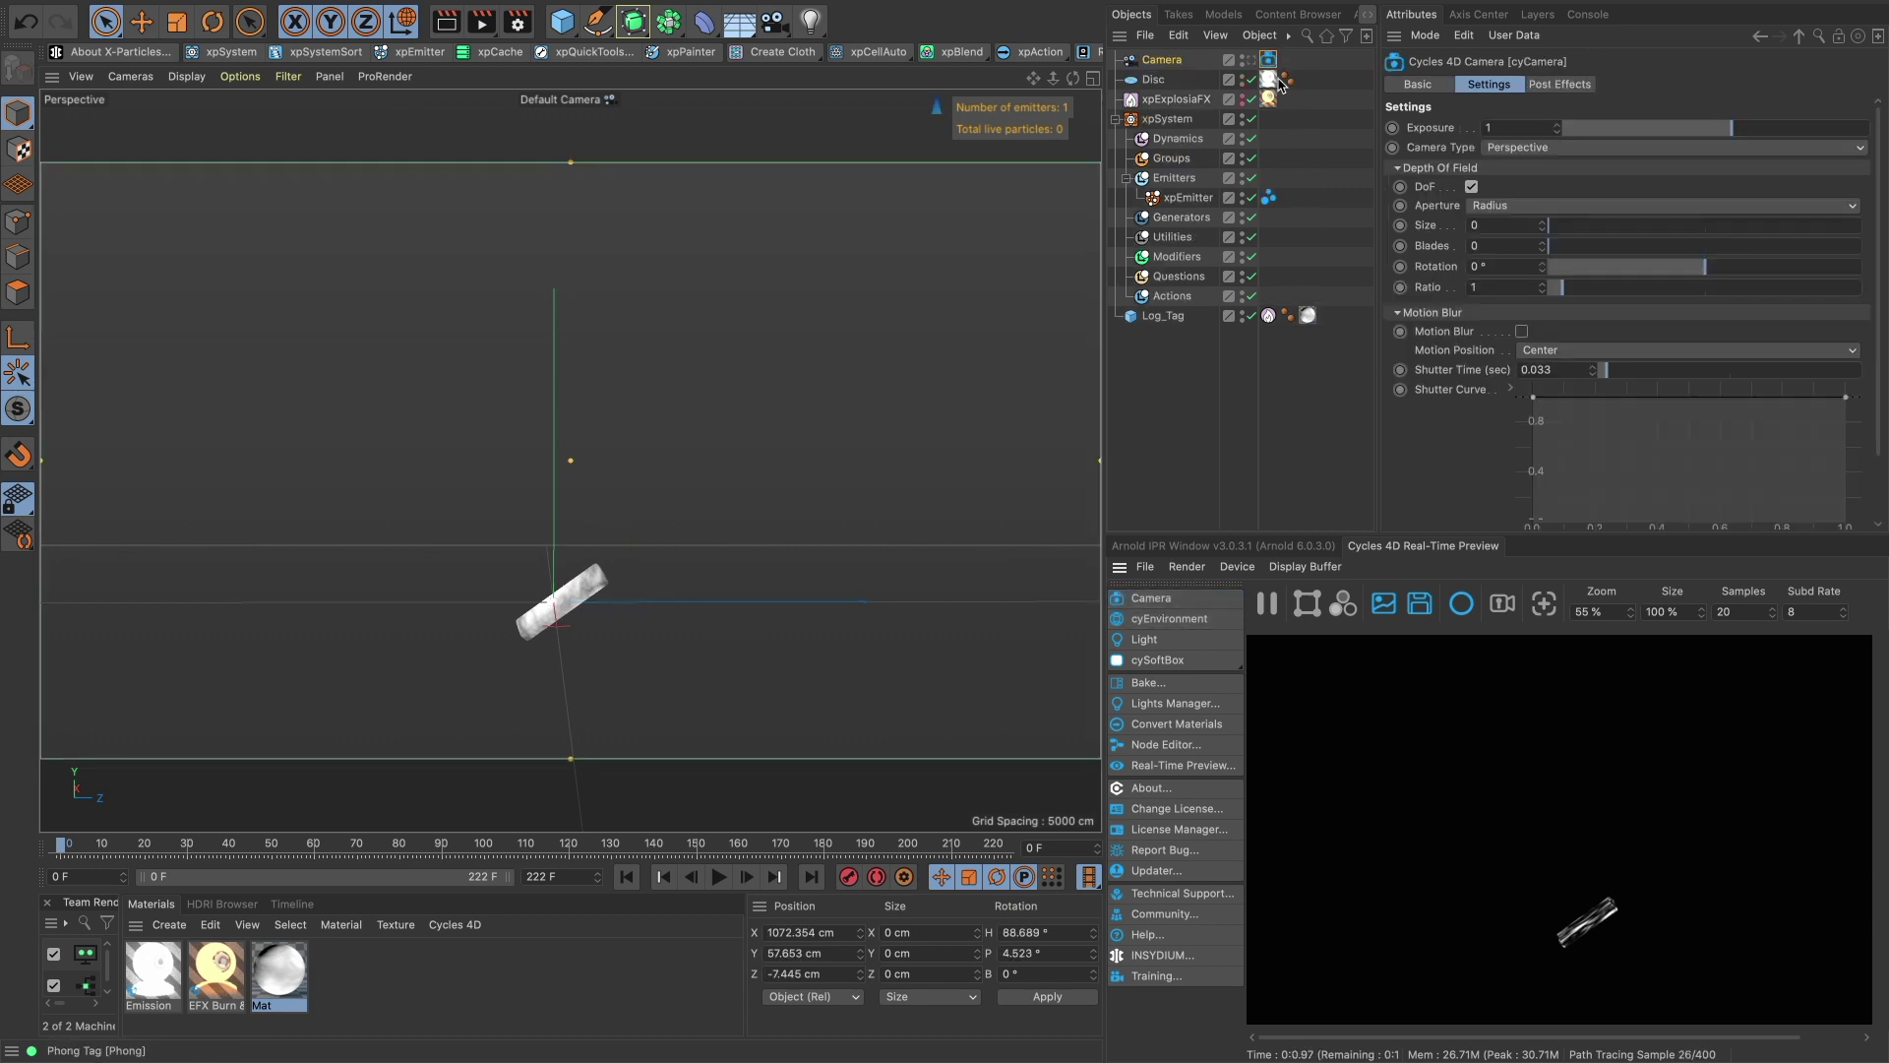
{"action": "left_click", "coordinate": [1521, 331]}
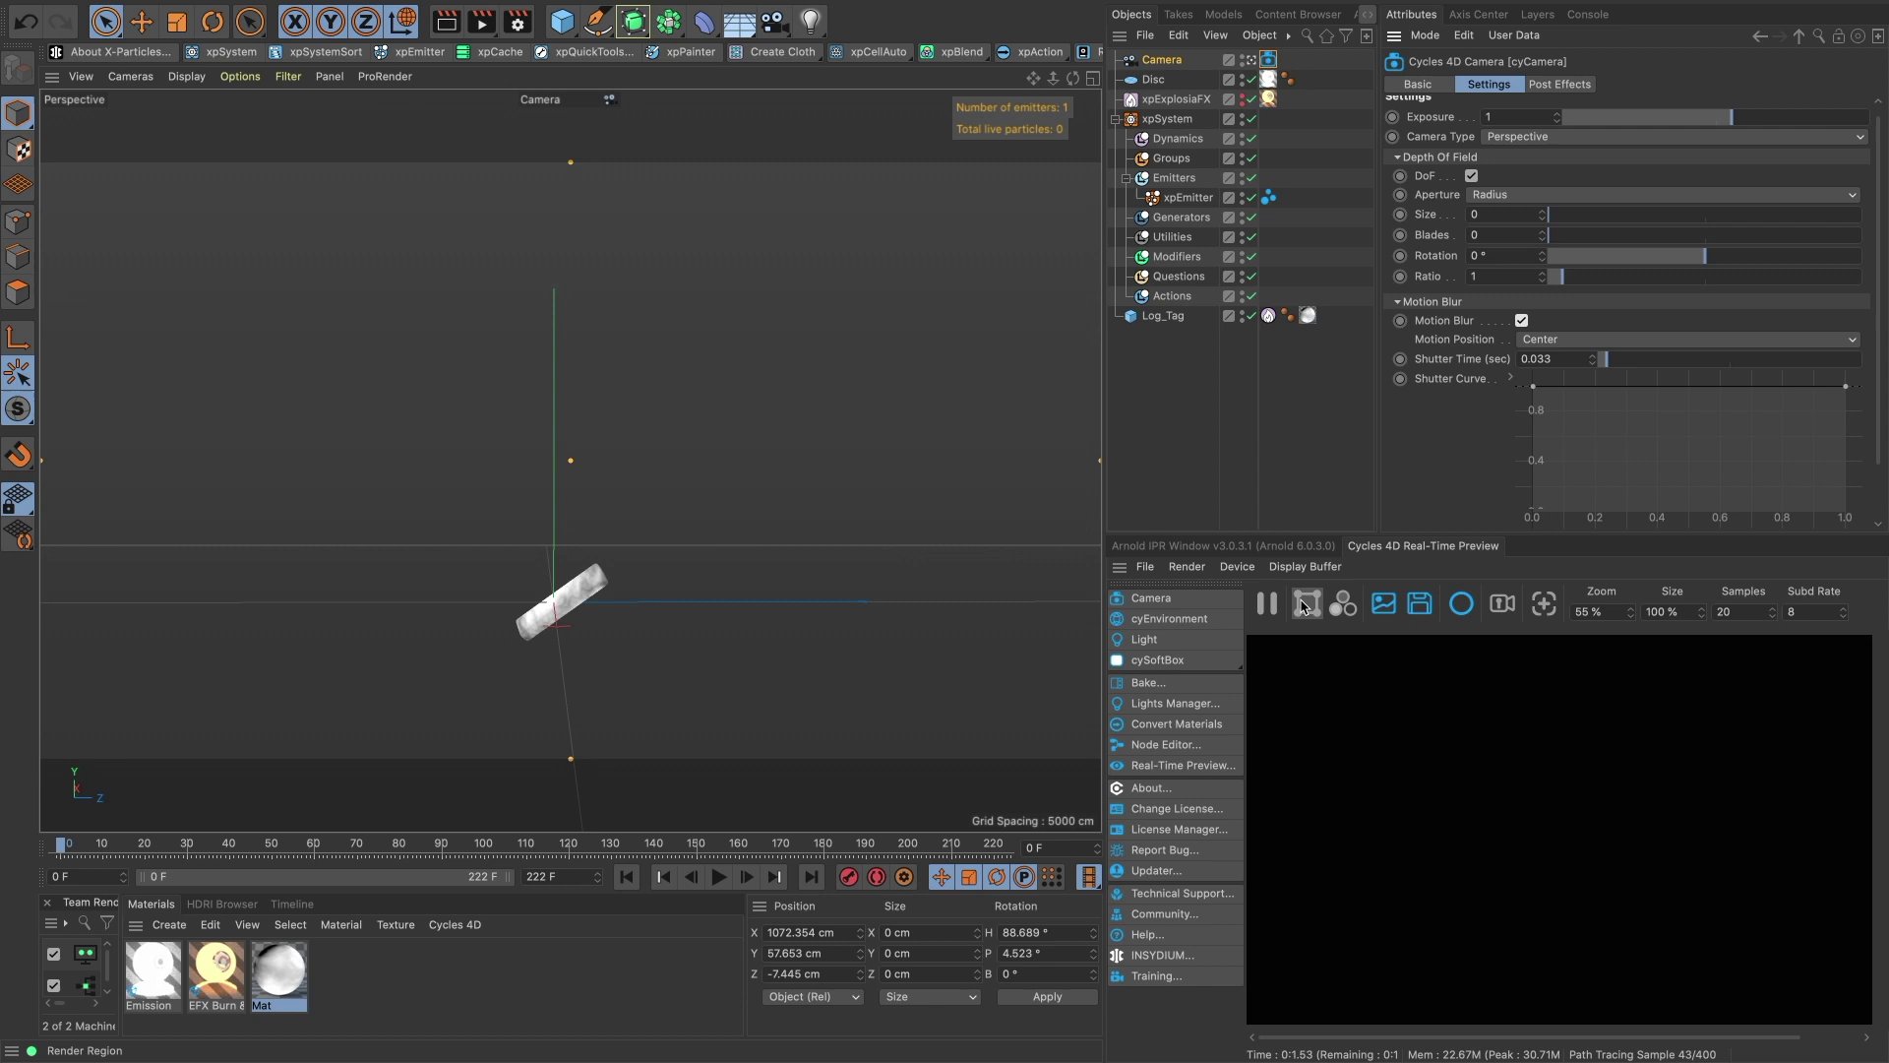
{"action": "left_click", "coordinate": [1267, 604]}
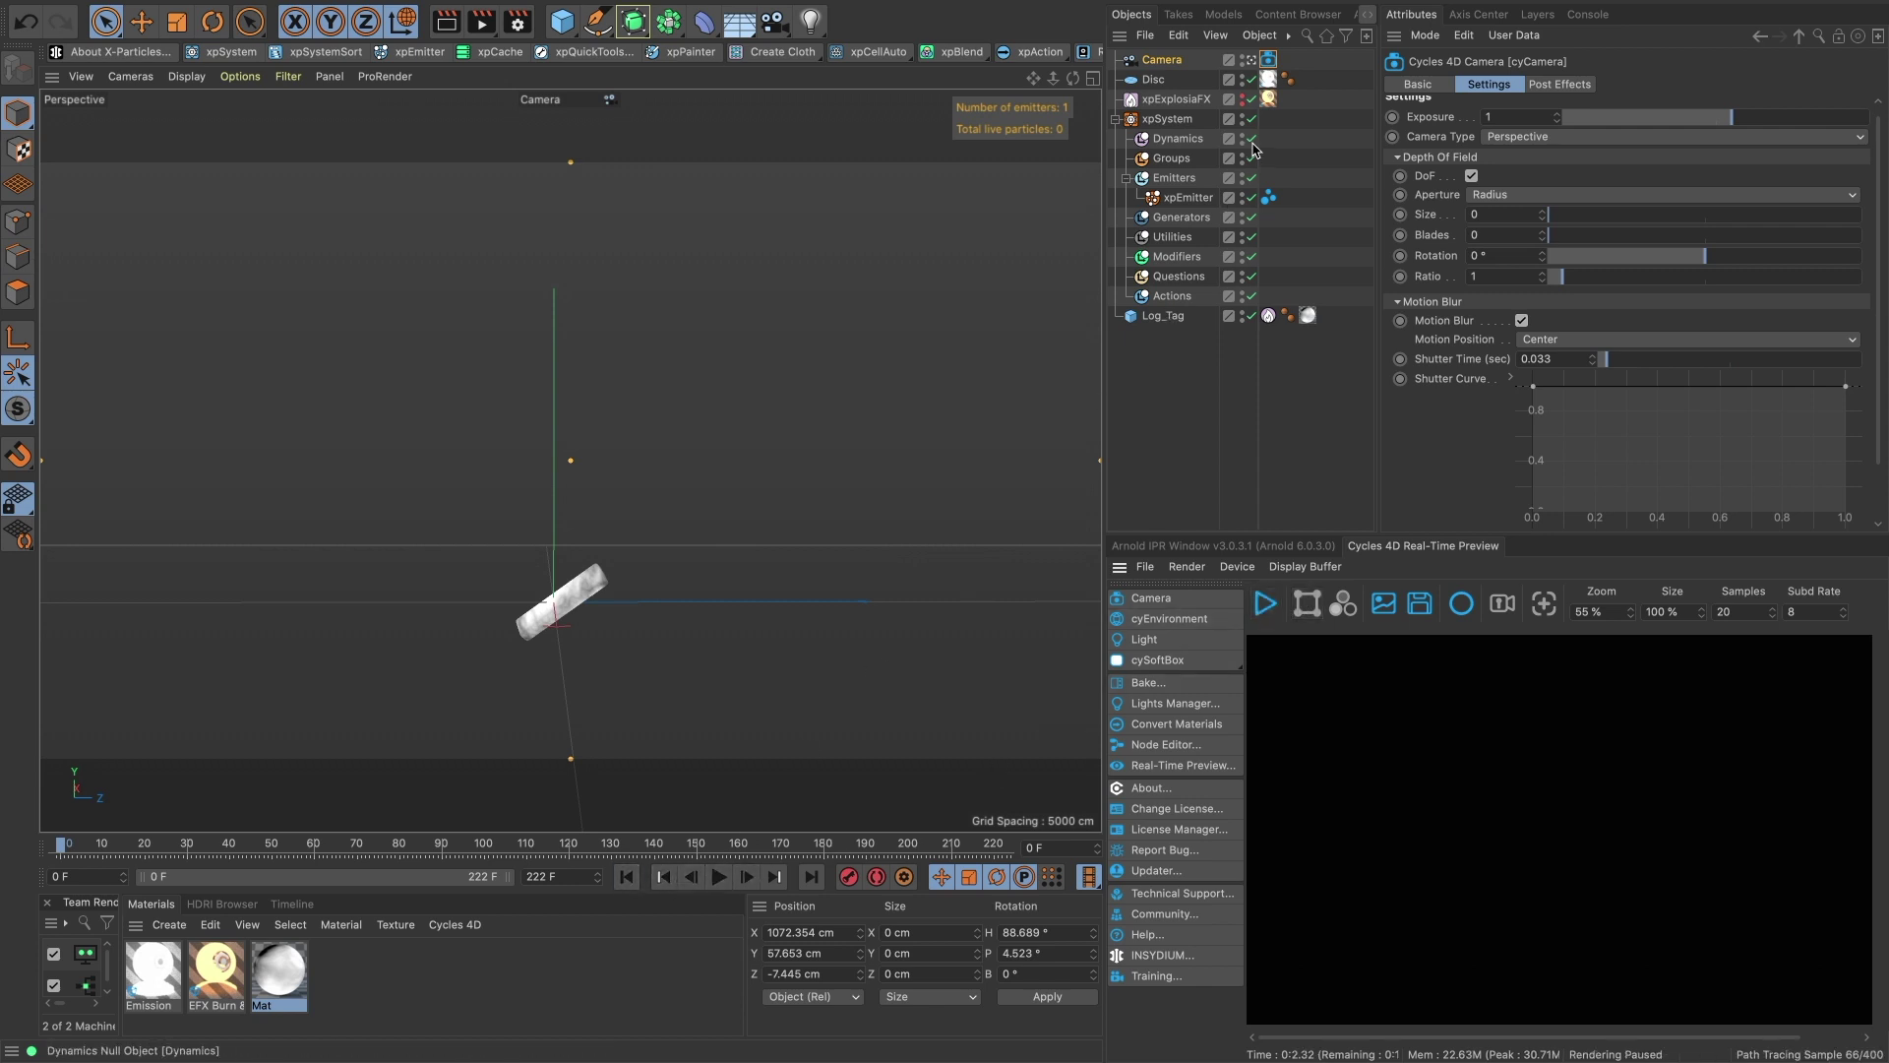
Re-enable xpExplosiaFX, run the fire simulation to frame 136, and start the Cycles 4D preview.
{"action": "left_click", "coordinate": [1247, 100]}
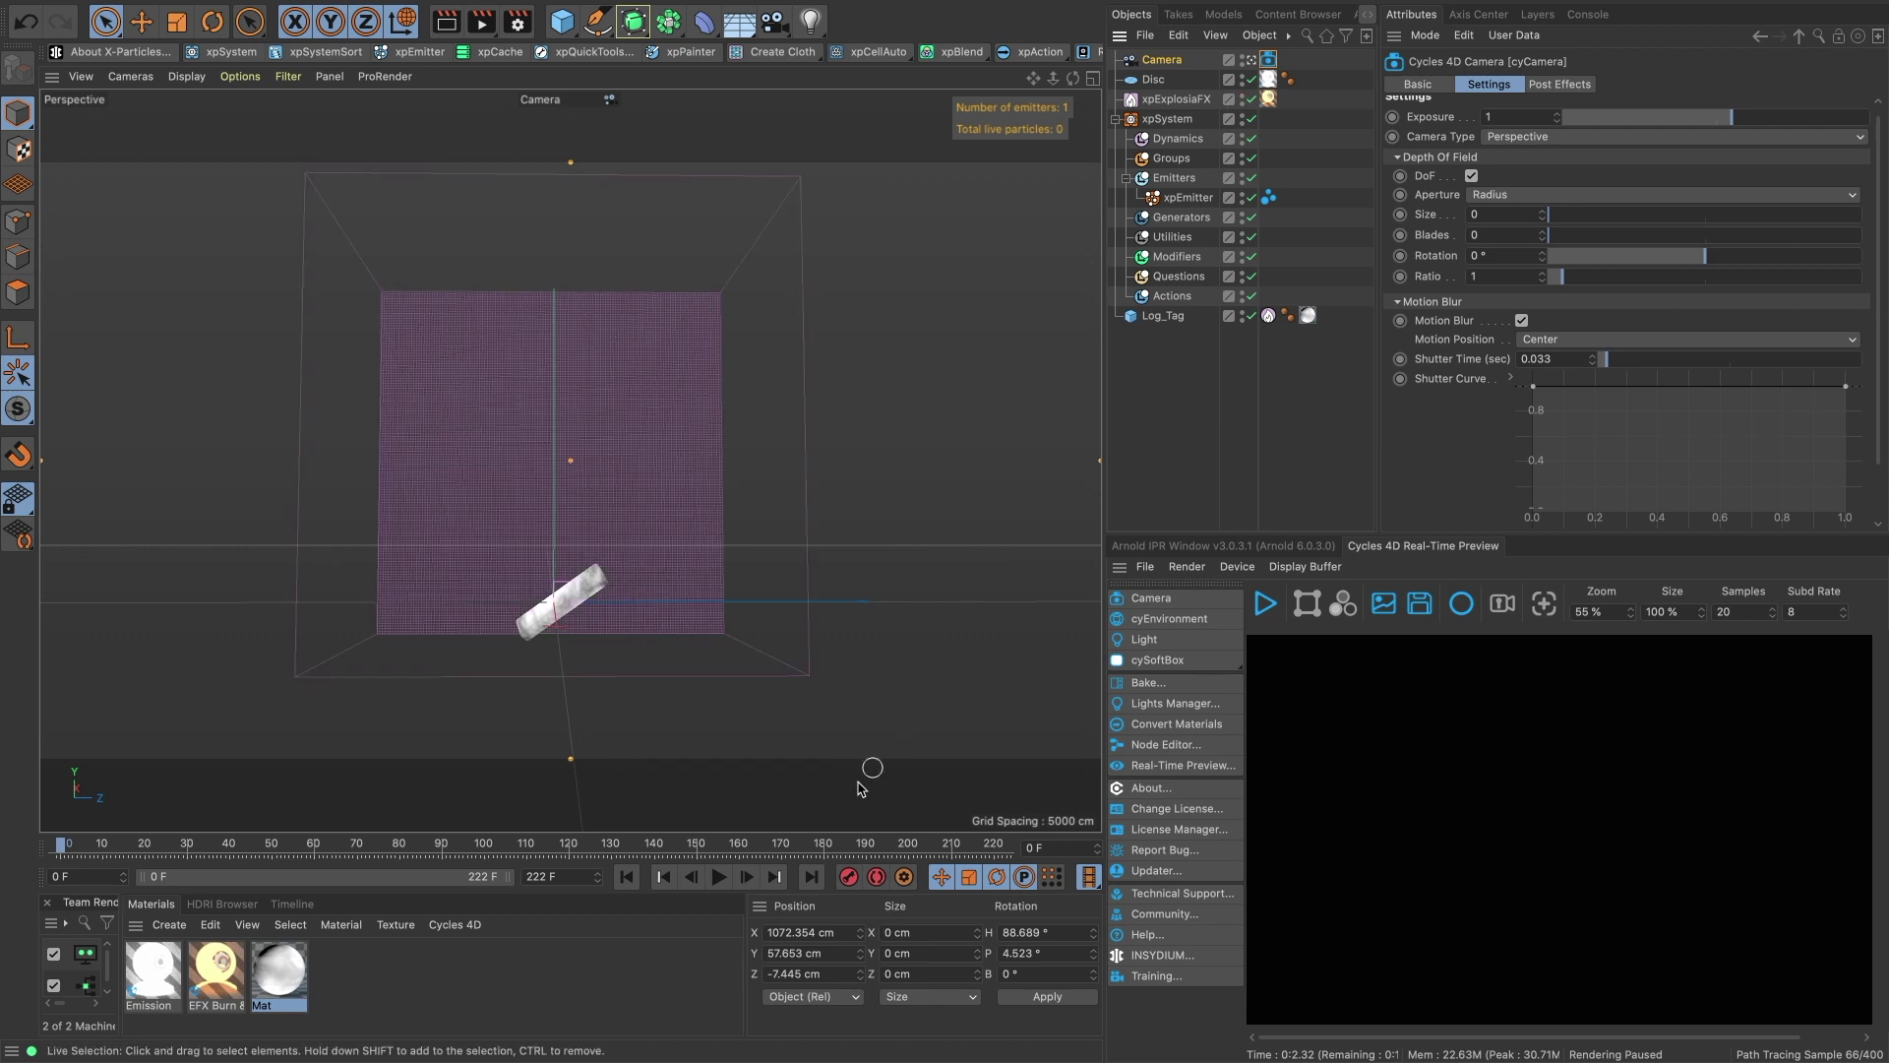
{"action": "left_click", "coordinate": [719, 877]}
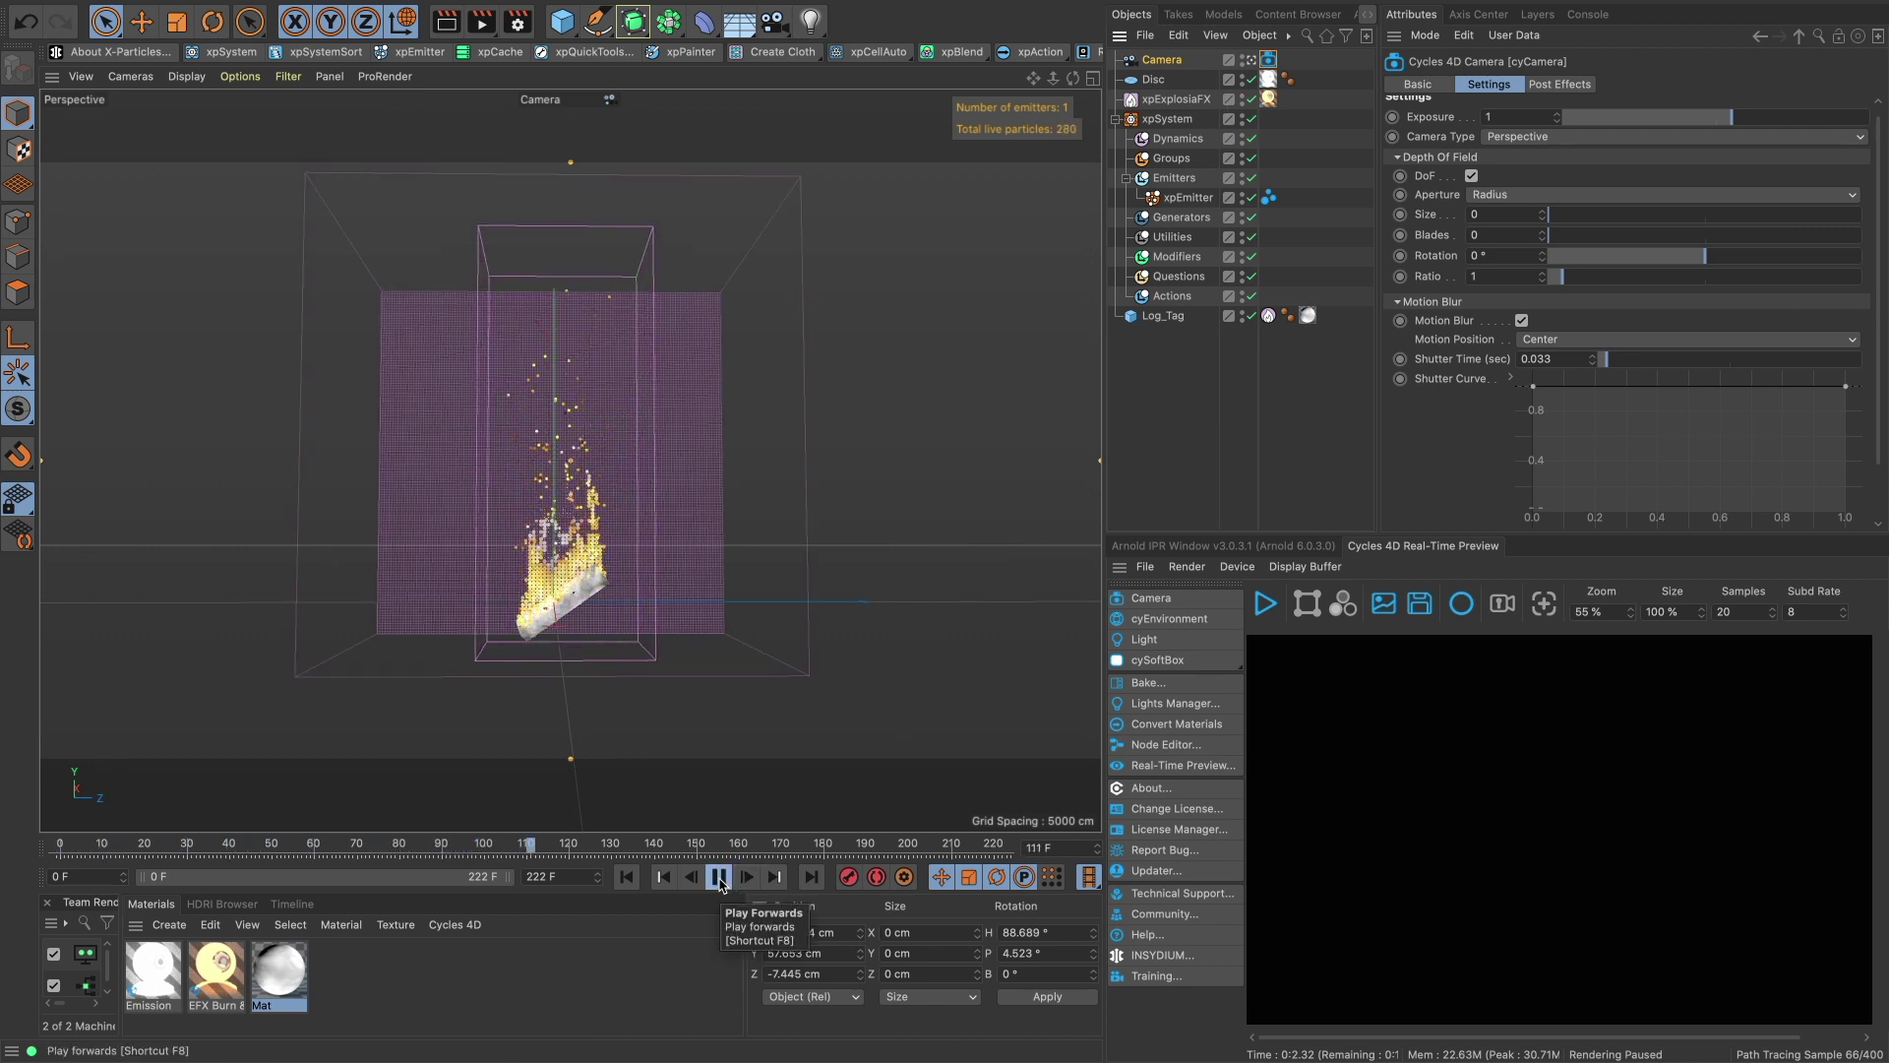
{"action": "left_click", "coordinate": [720, 877]}
{"action": "left_click", "coordinate": [1265, 603]}
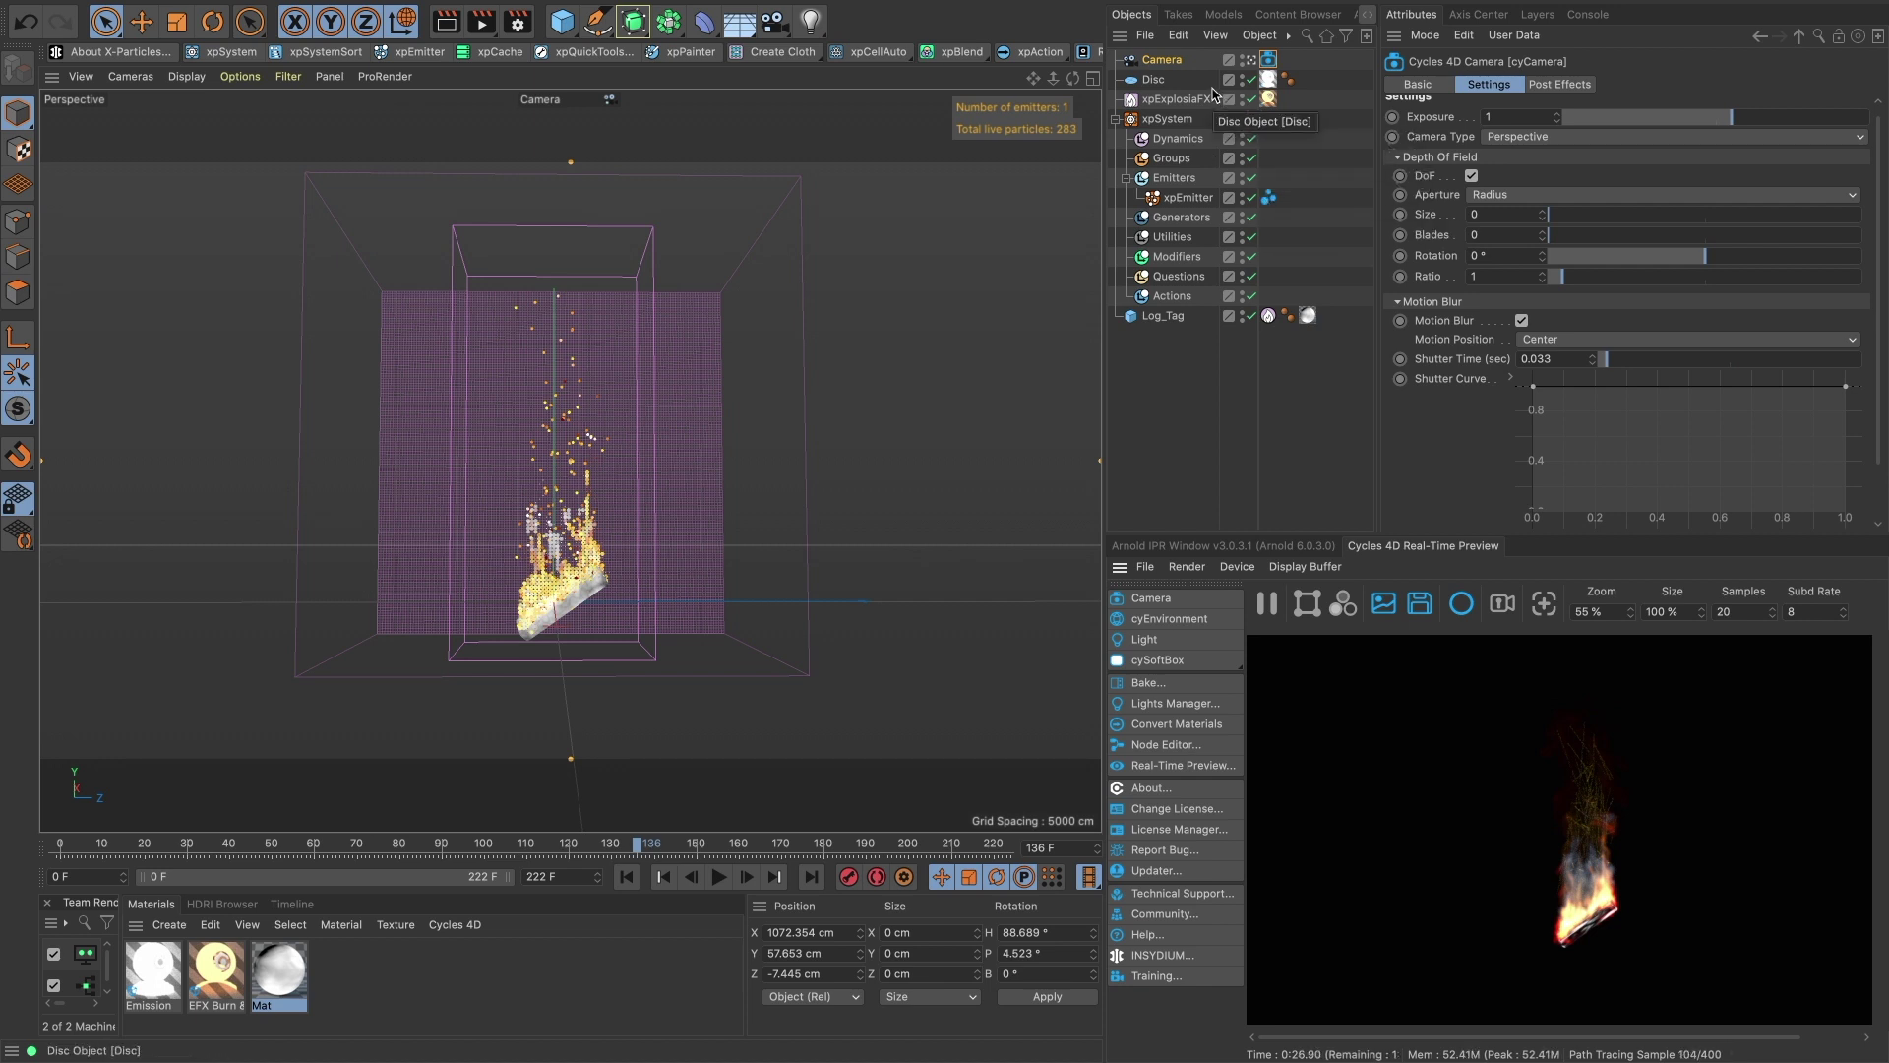
Add a Cycles 4D Object tag to xpEmitter with motion blur enabled at 2 steps.
{"action": "right_click", "coordinate": [1220, 203]}
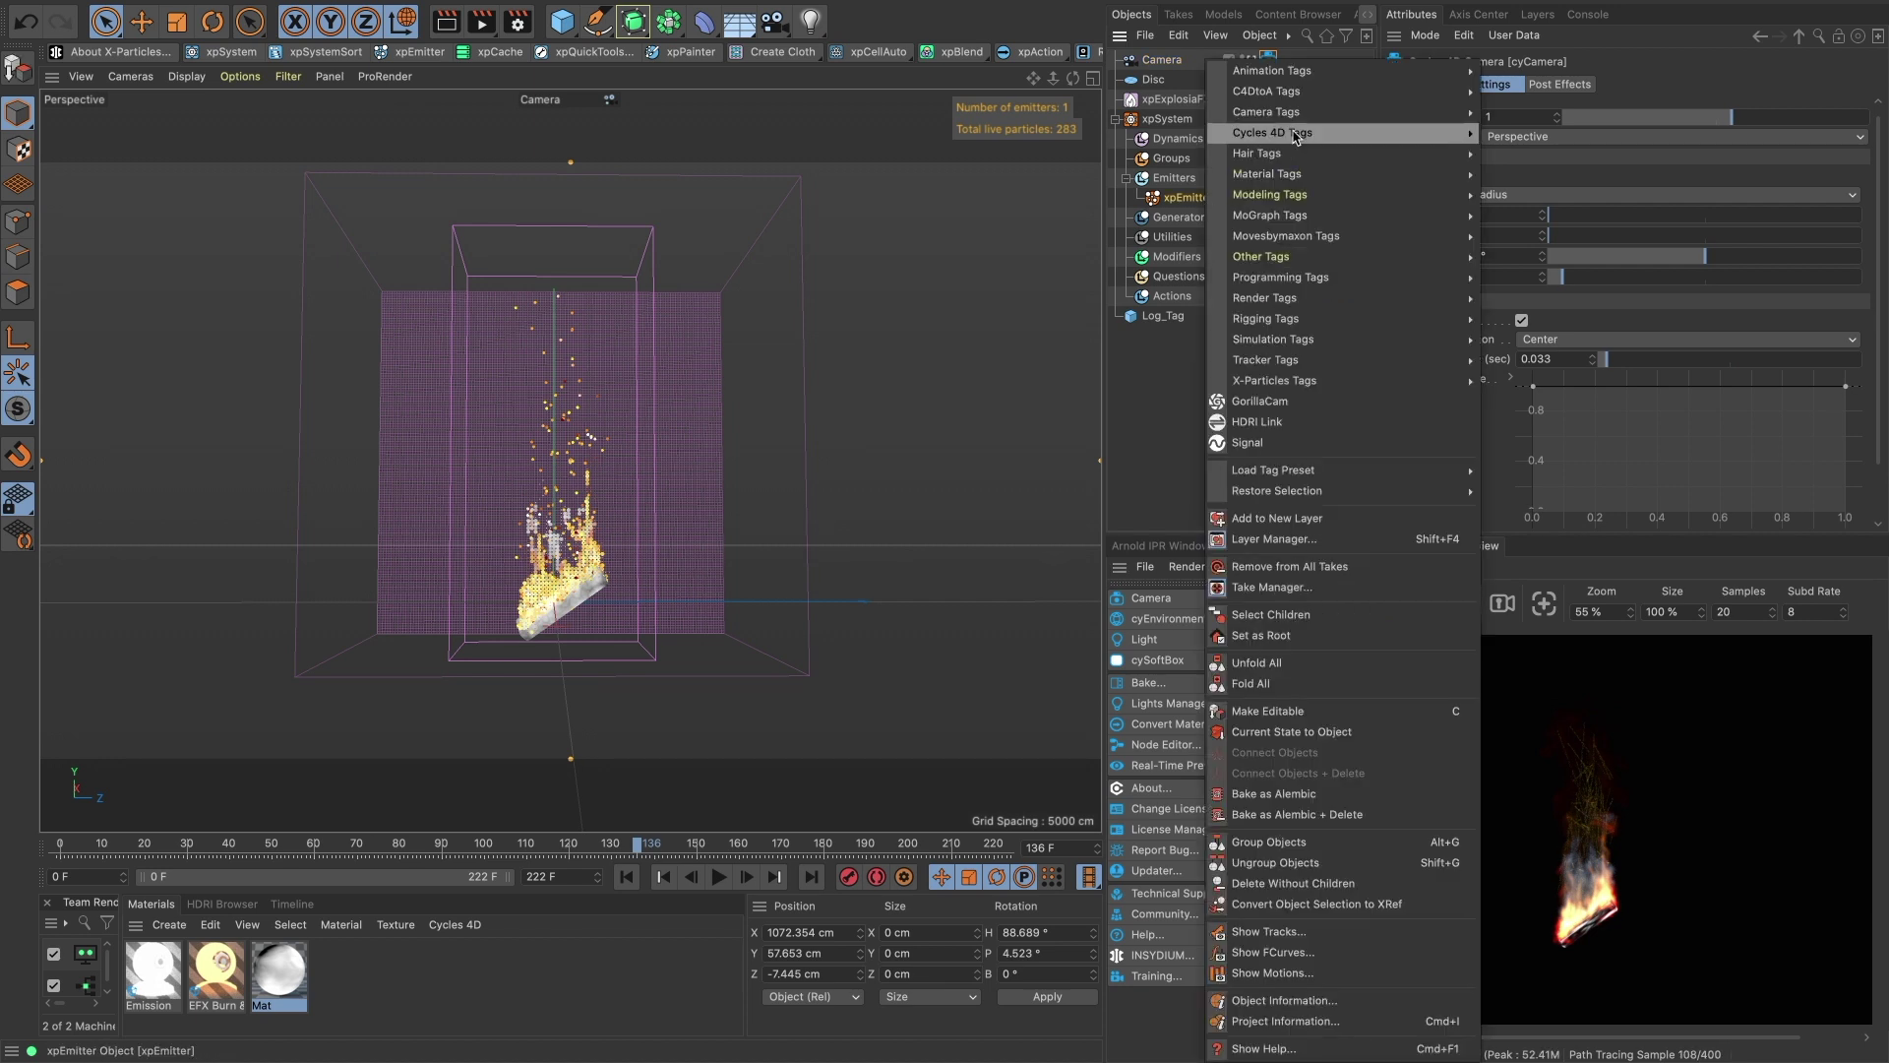
{"action": "mouse_move", "coordinate": [1299, 118]}
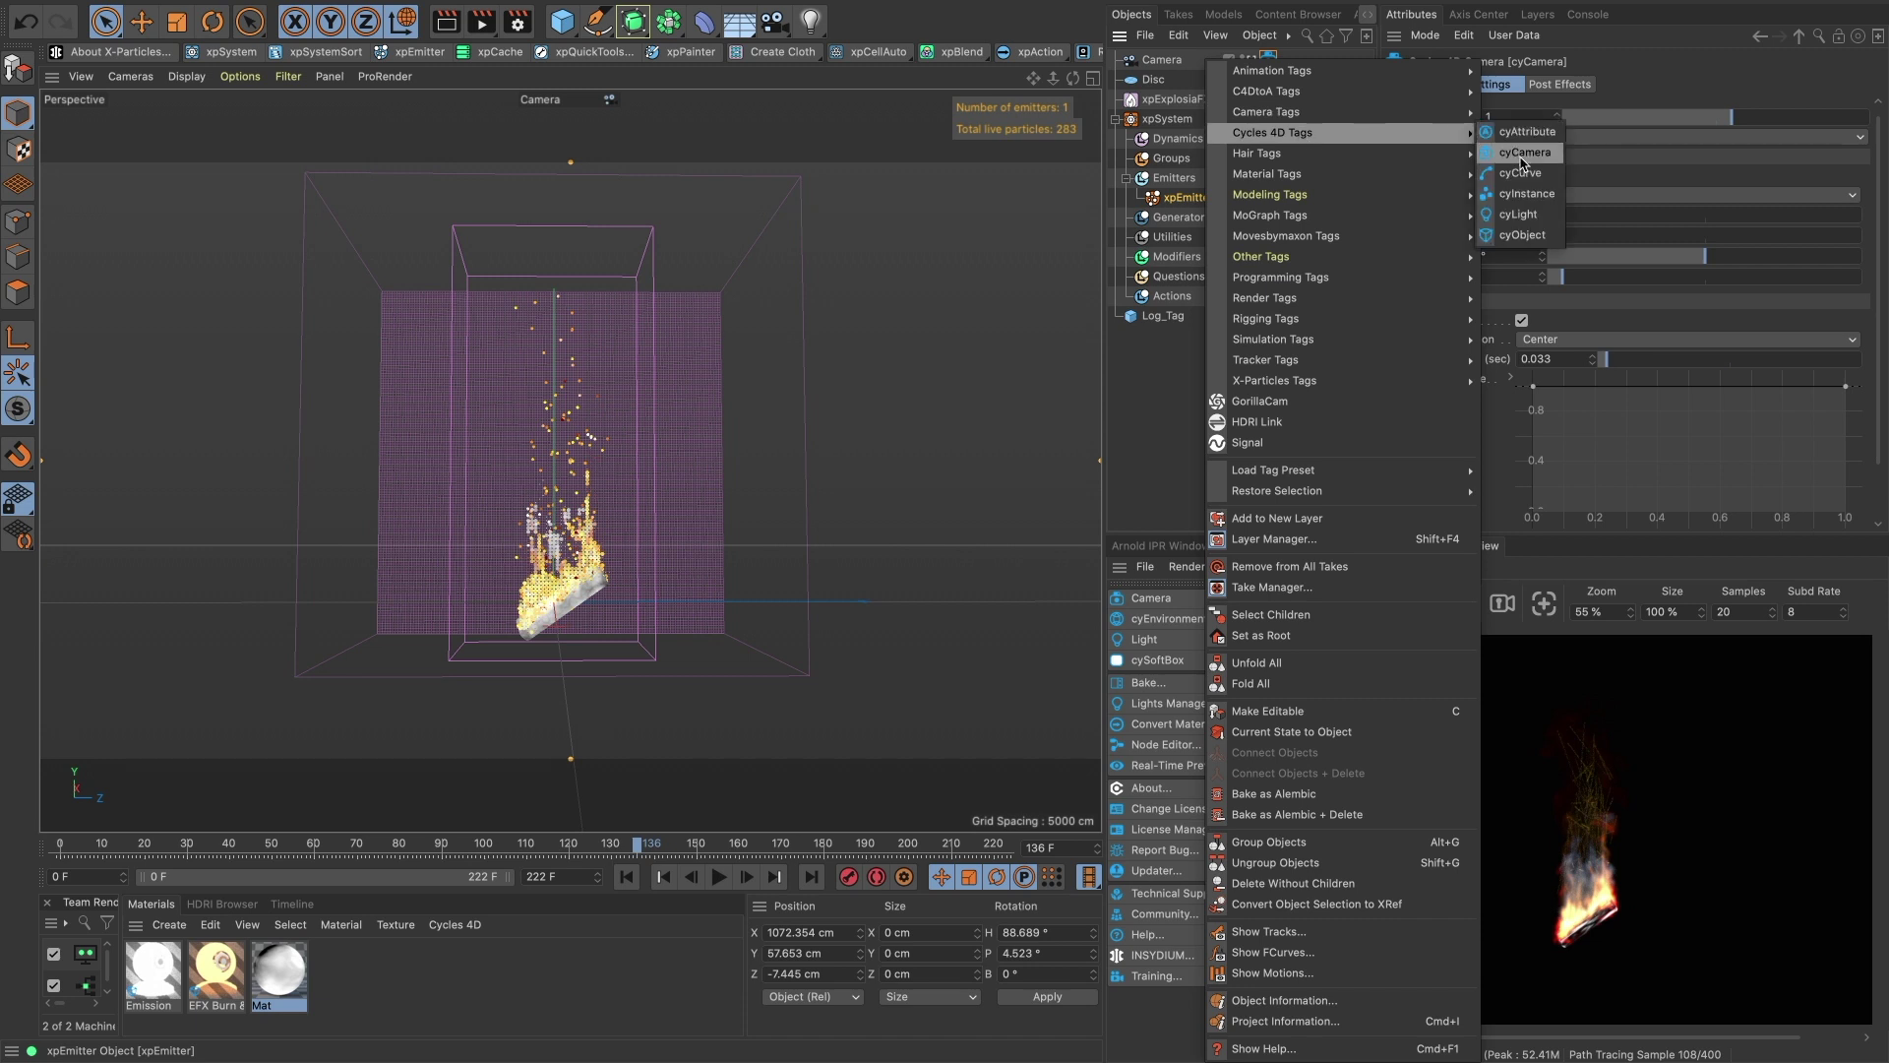
{"action": "left_click", "coordinate": [1522, 234]}
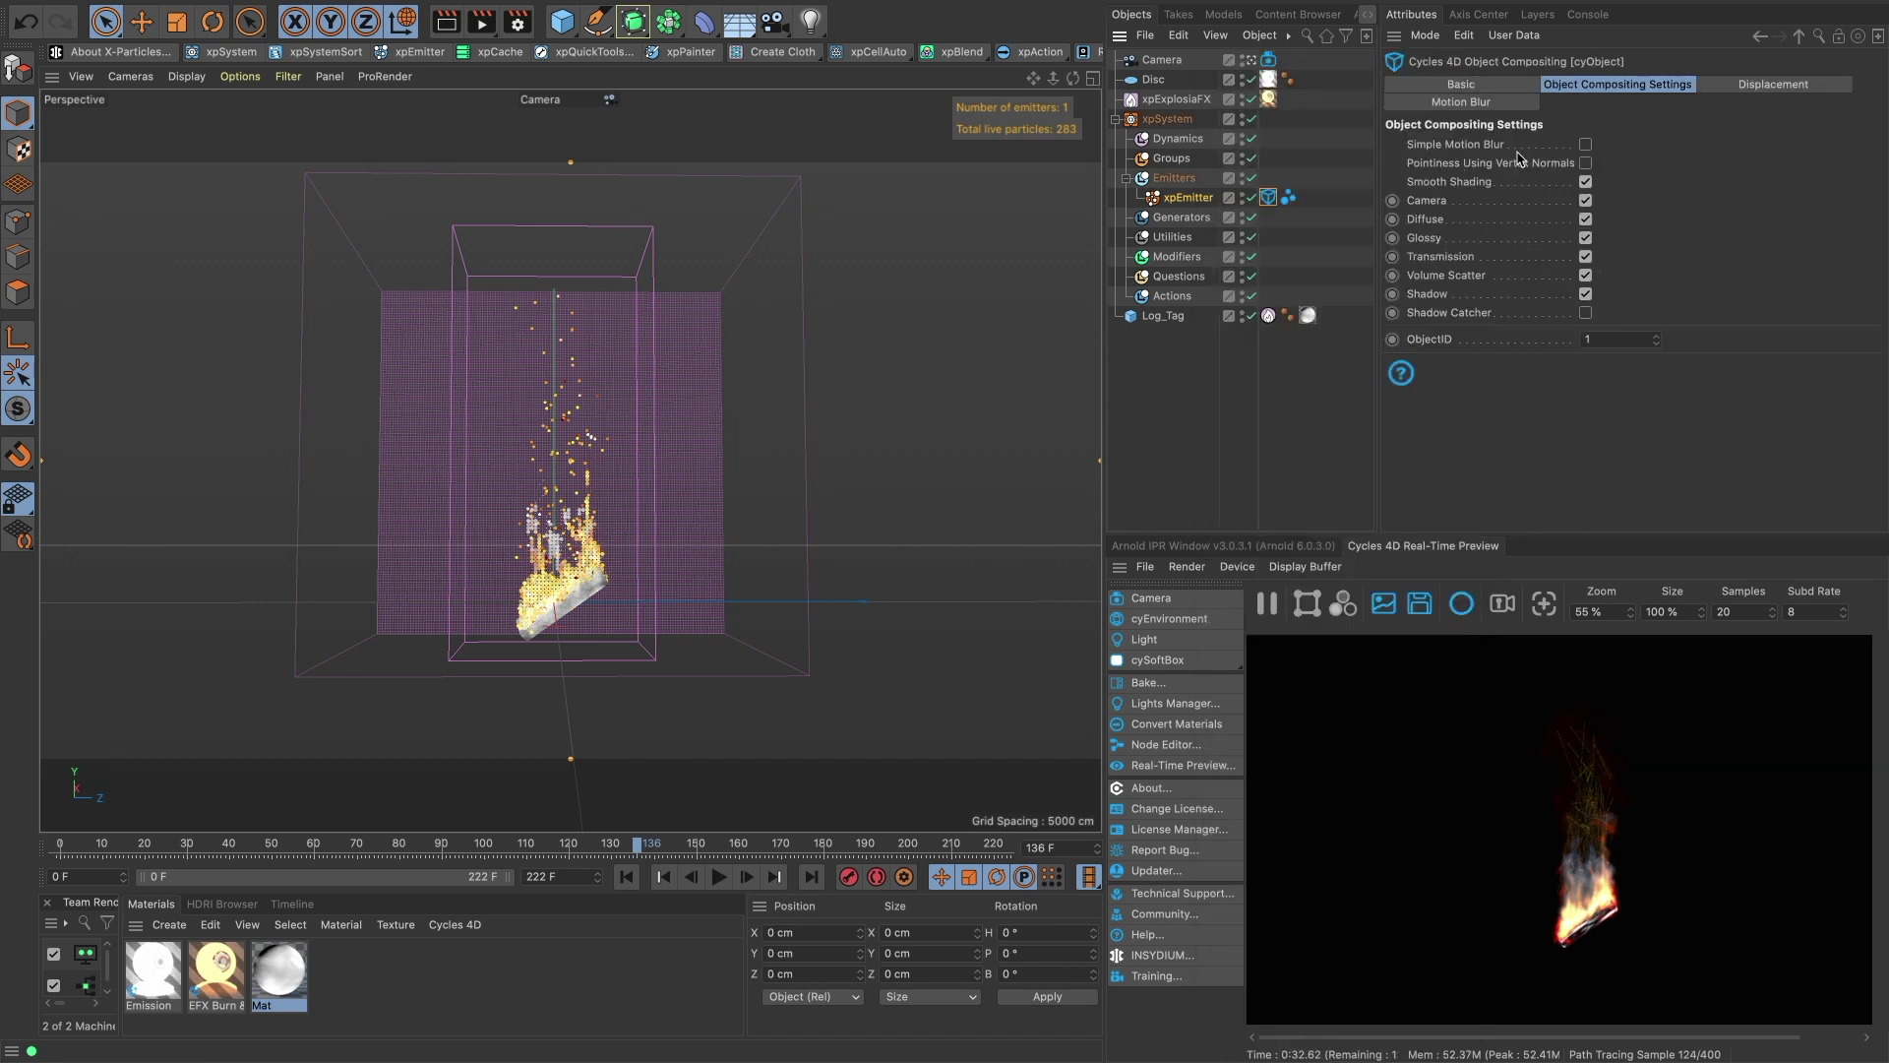
{"action": "left_click", "coordinate": [1511, 107]}
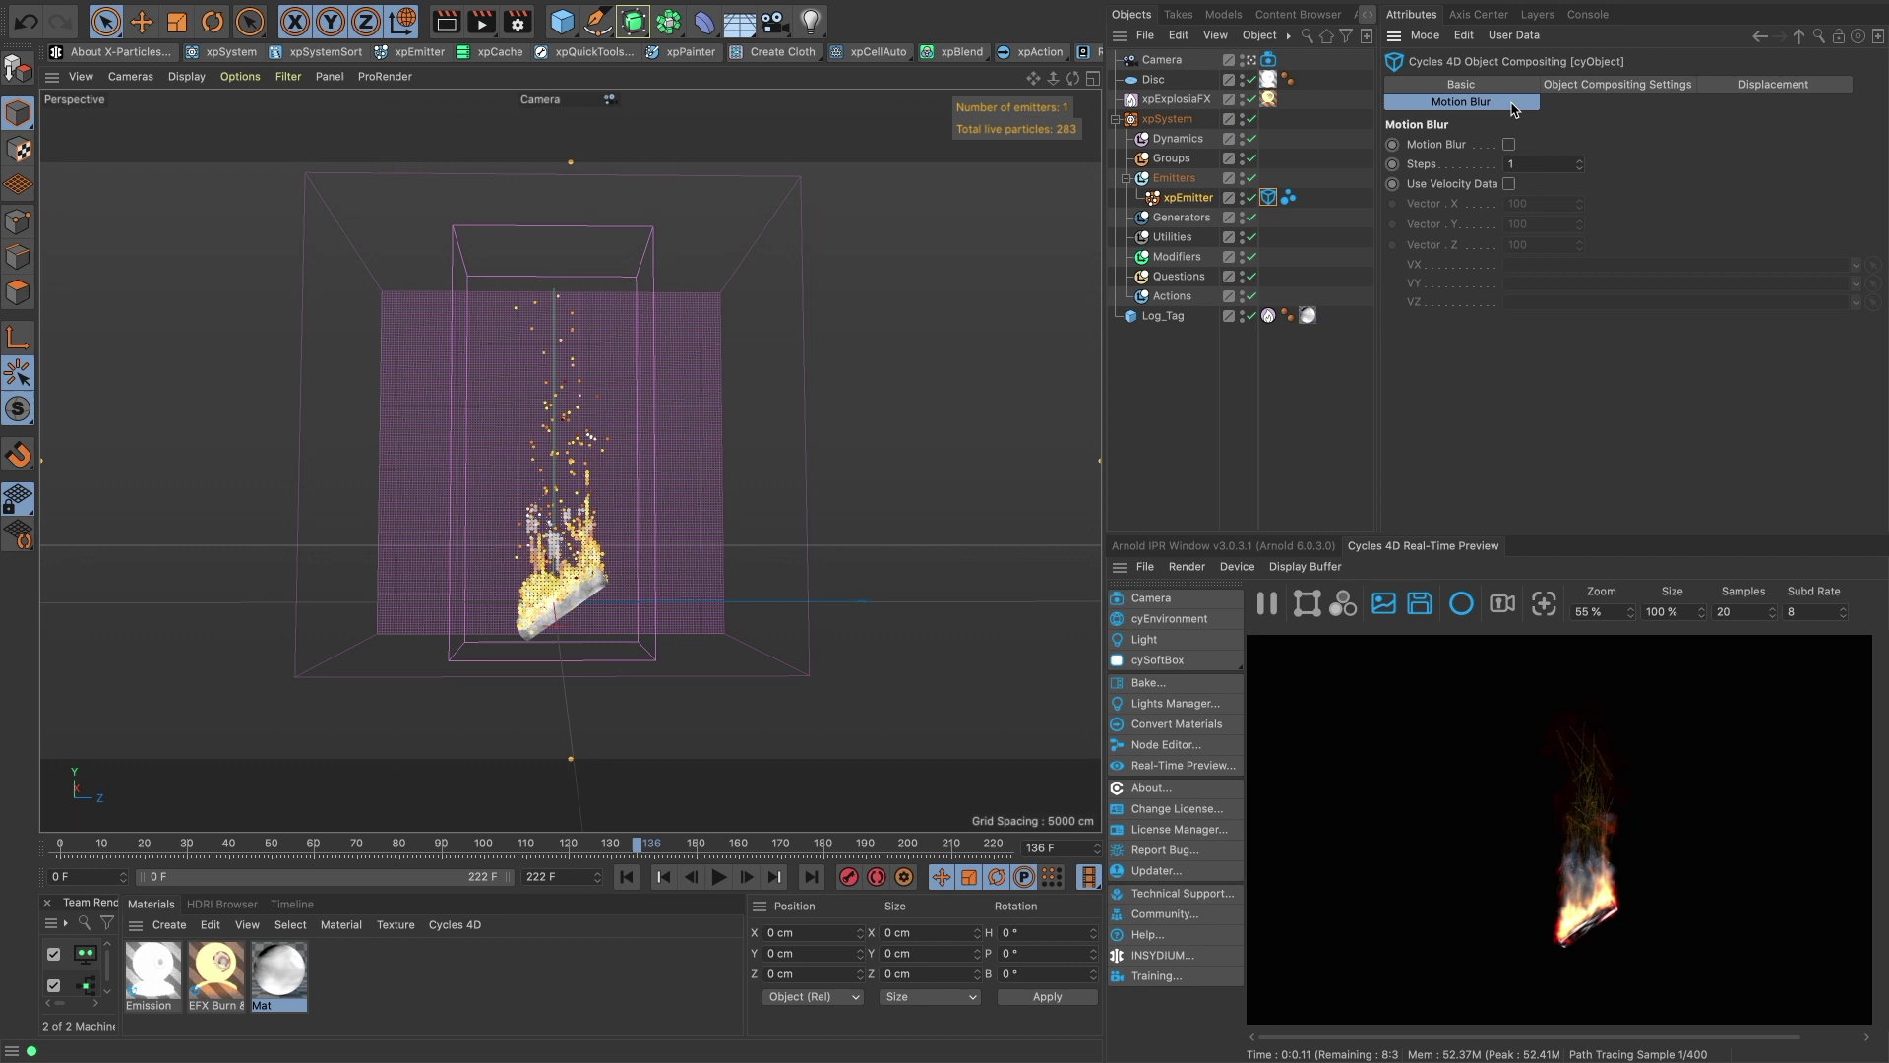
{"action": "left_click", "coordinate": [1508, 145]}
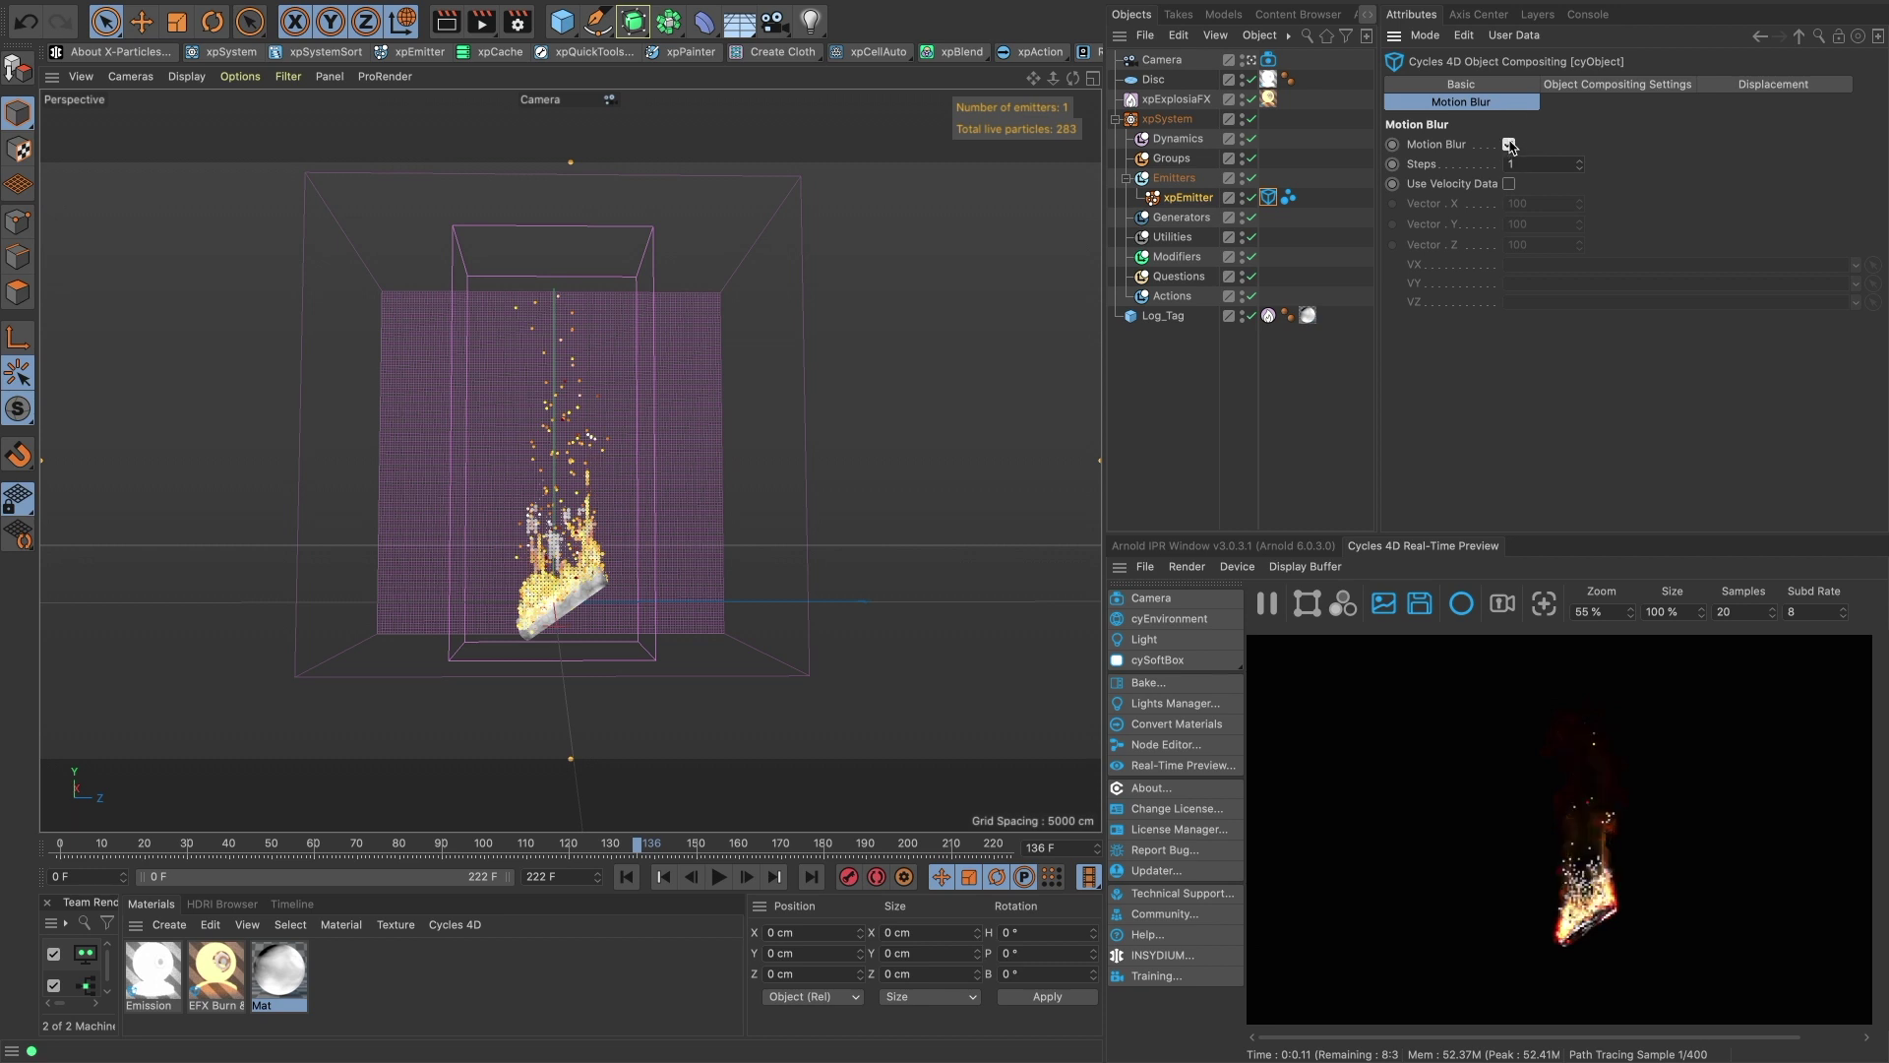
{"action": "left_click", "coordinate": [1542, 163]}
{"action": "type", "text": "2"}
{"action": "key", "text": "Return"}
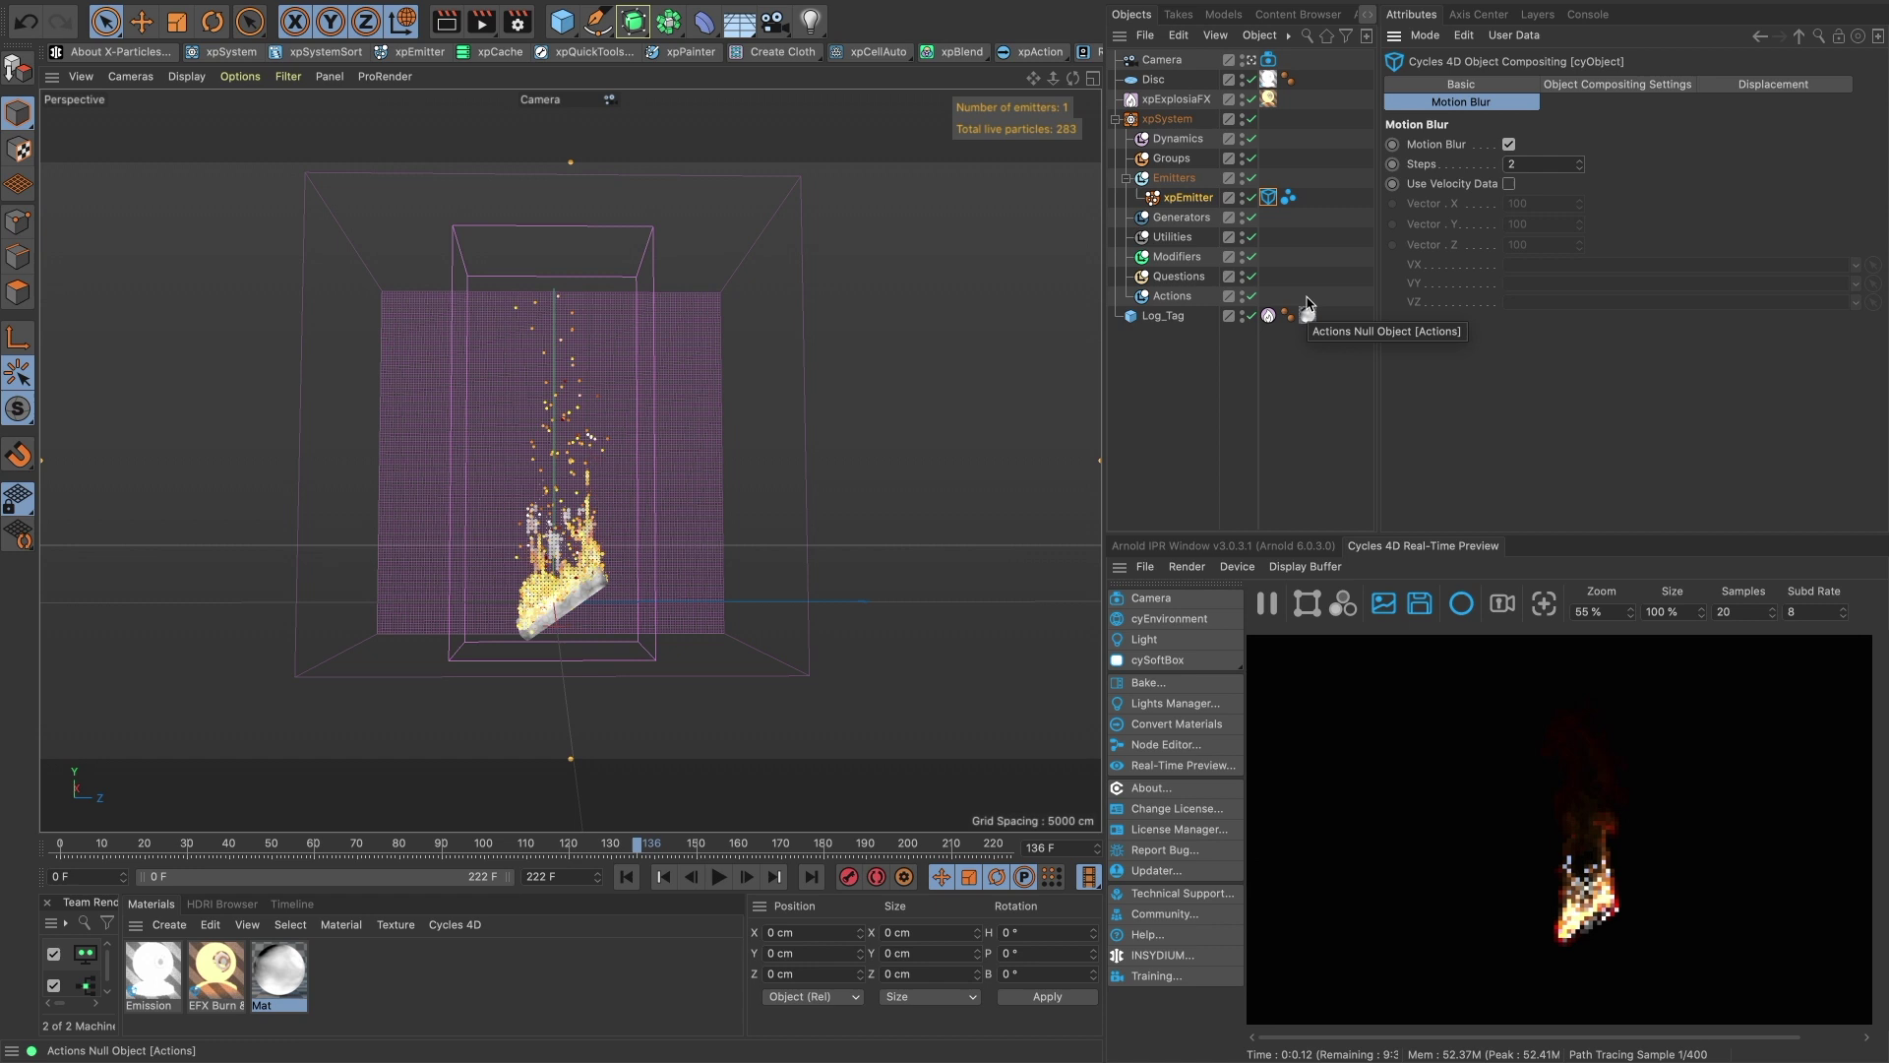
Rewind, set xpExplosiaFX's solver voxel size to 2 cm, and replay the simulation to frame 91.
{"action": "left_click", "coordinate": [962, 548]}
{"action": "key", "text": "shift+f"}
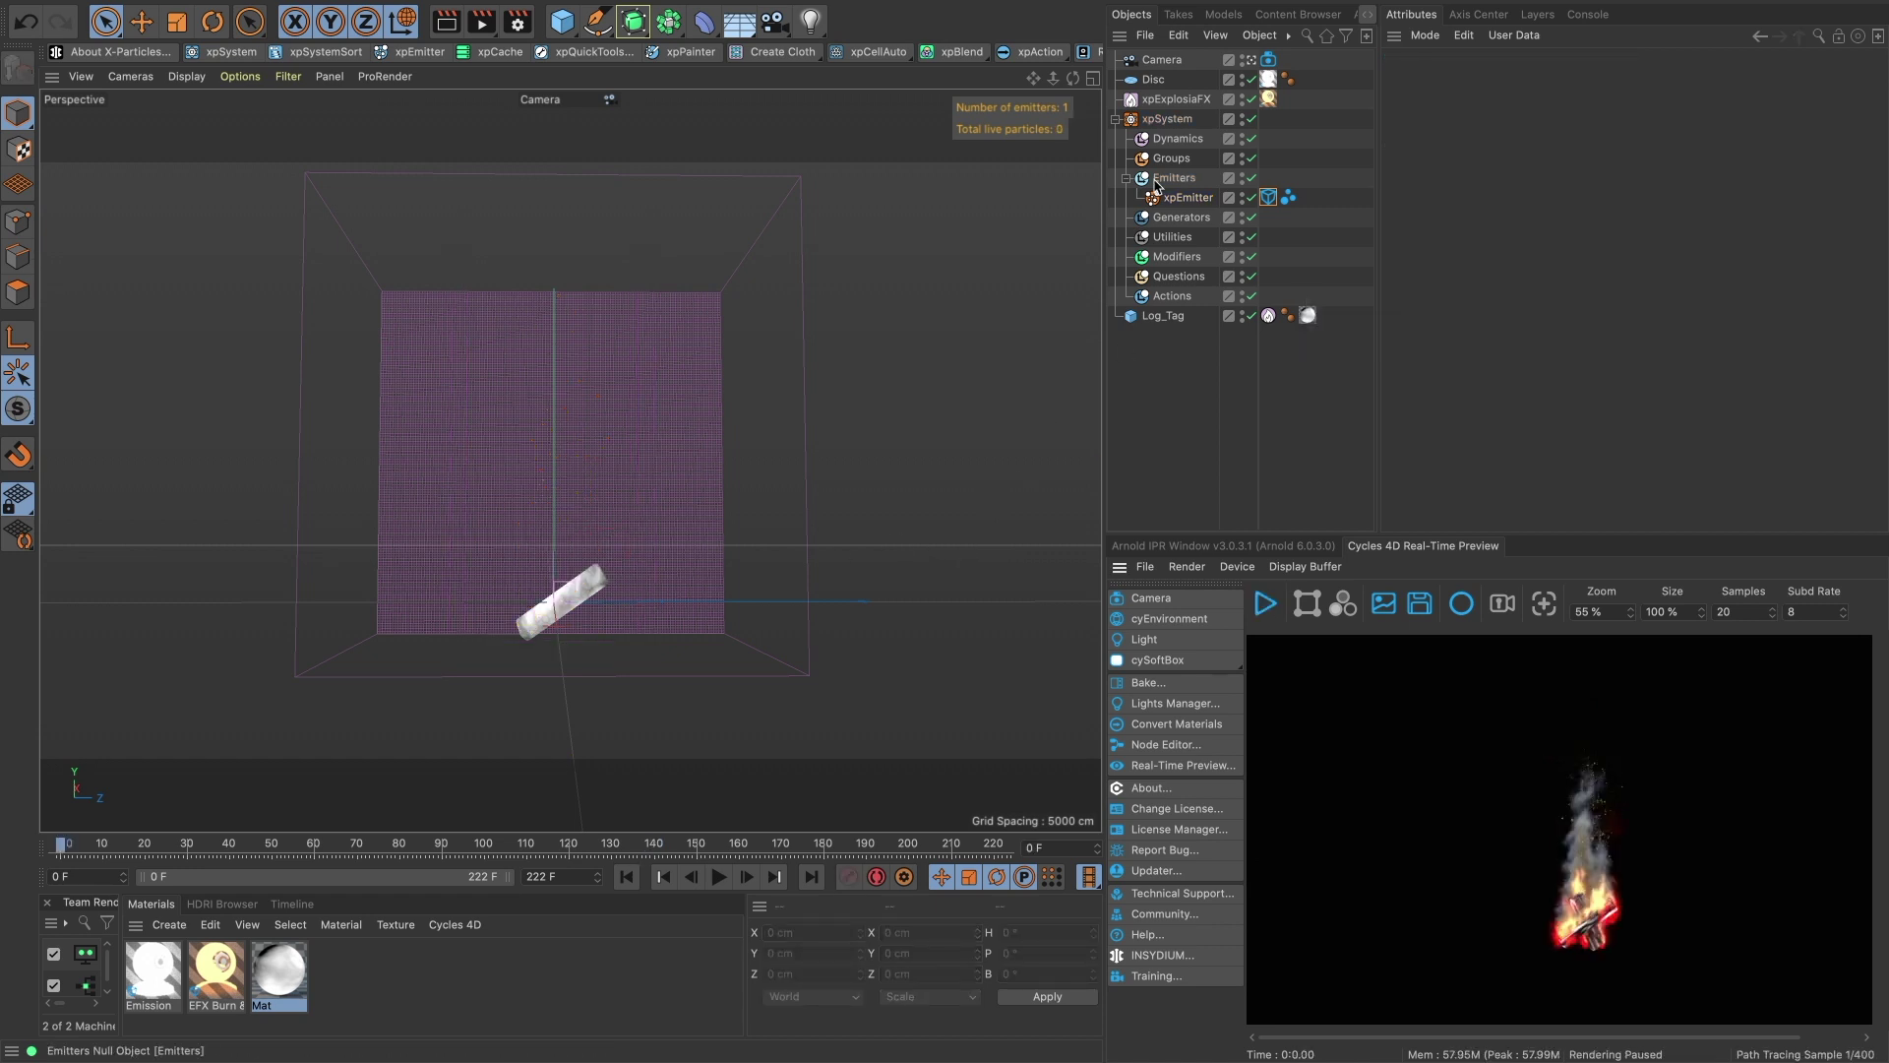
{"action": "left_click", "coordinate": [1173, 100]}
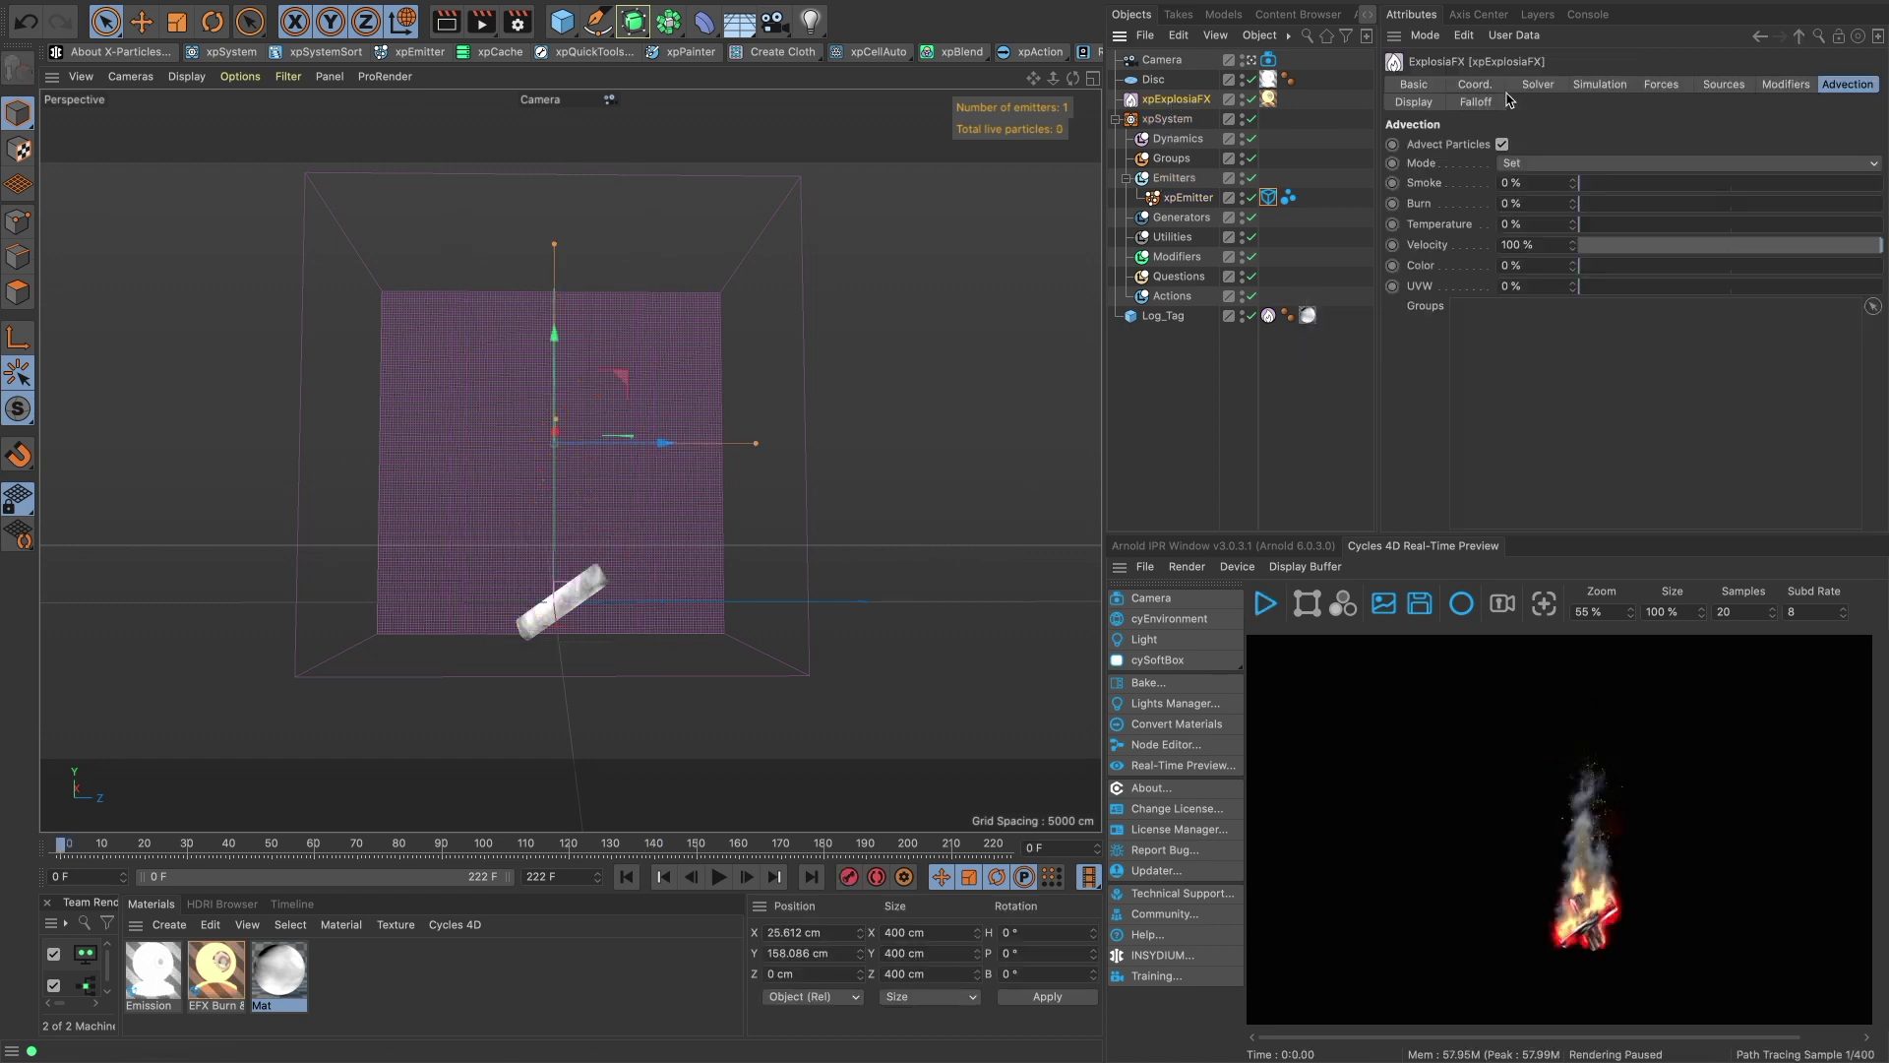
{"action": "left_click", "coordinate": [1523, 86]}
{"action": "left_click", "coordinate": [1521, 143]}
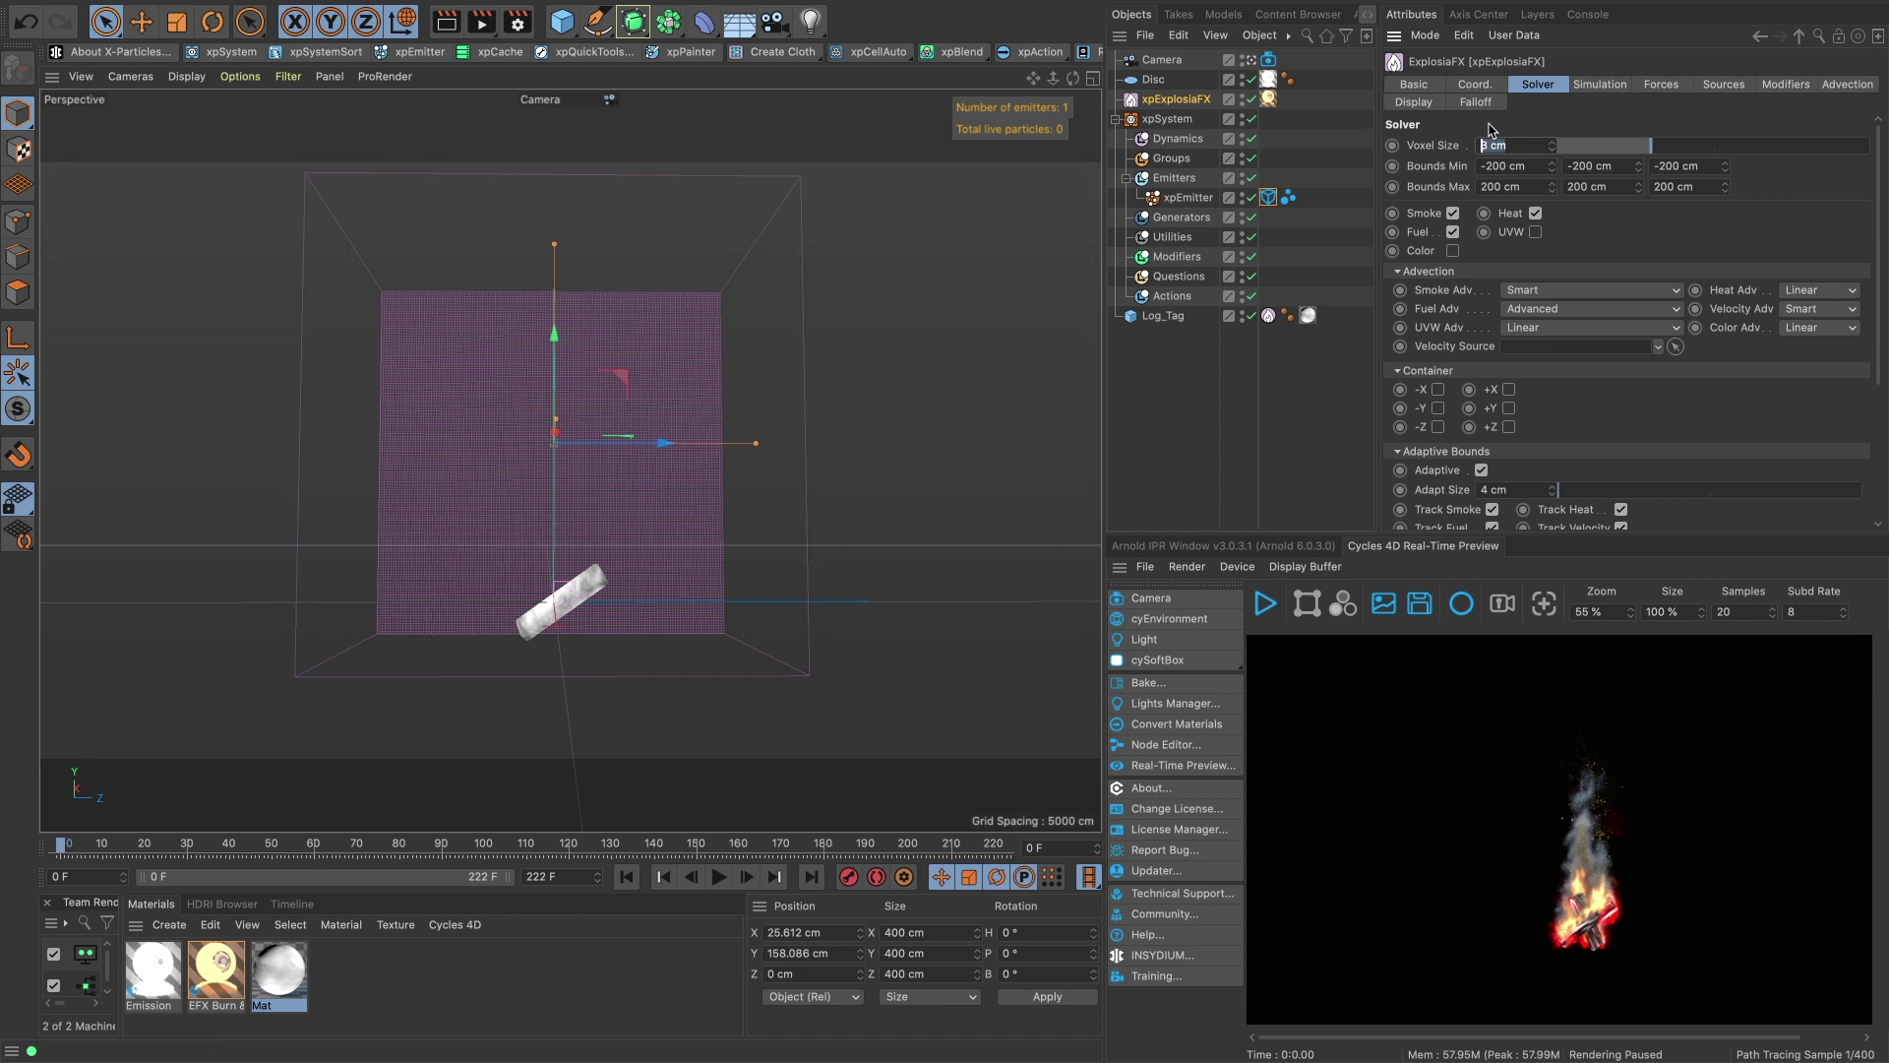
{"action": "key", "text": "Return"}
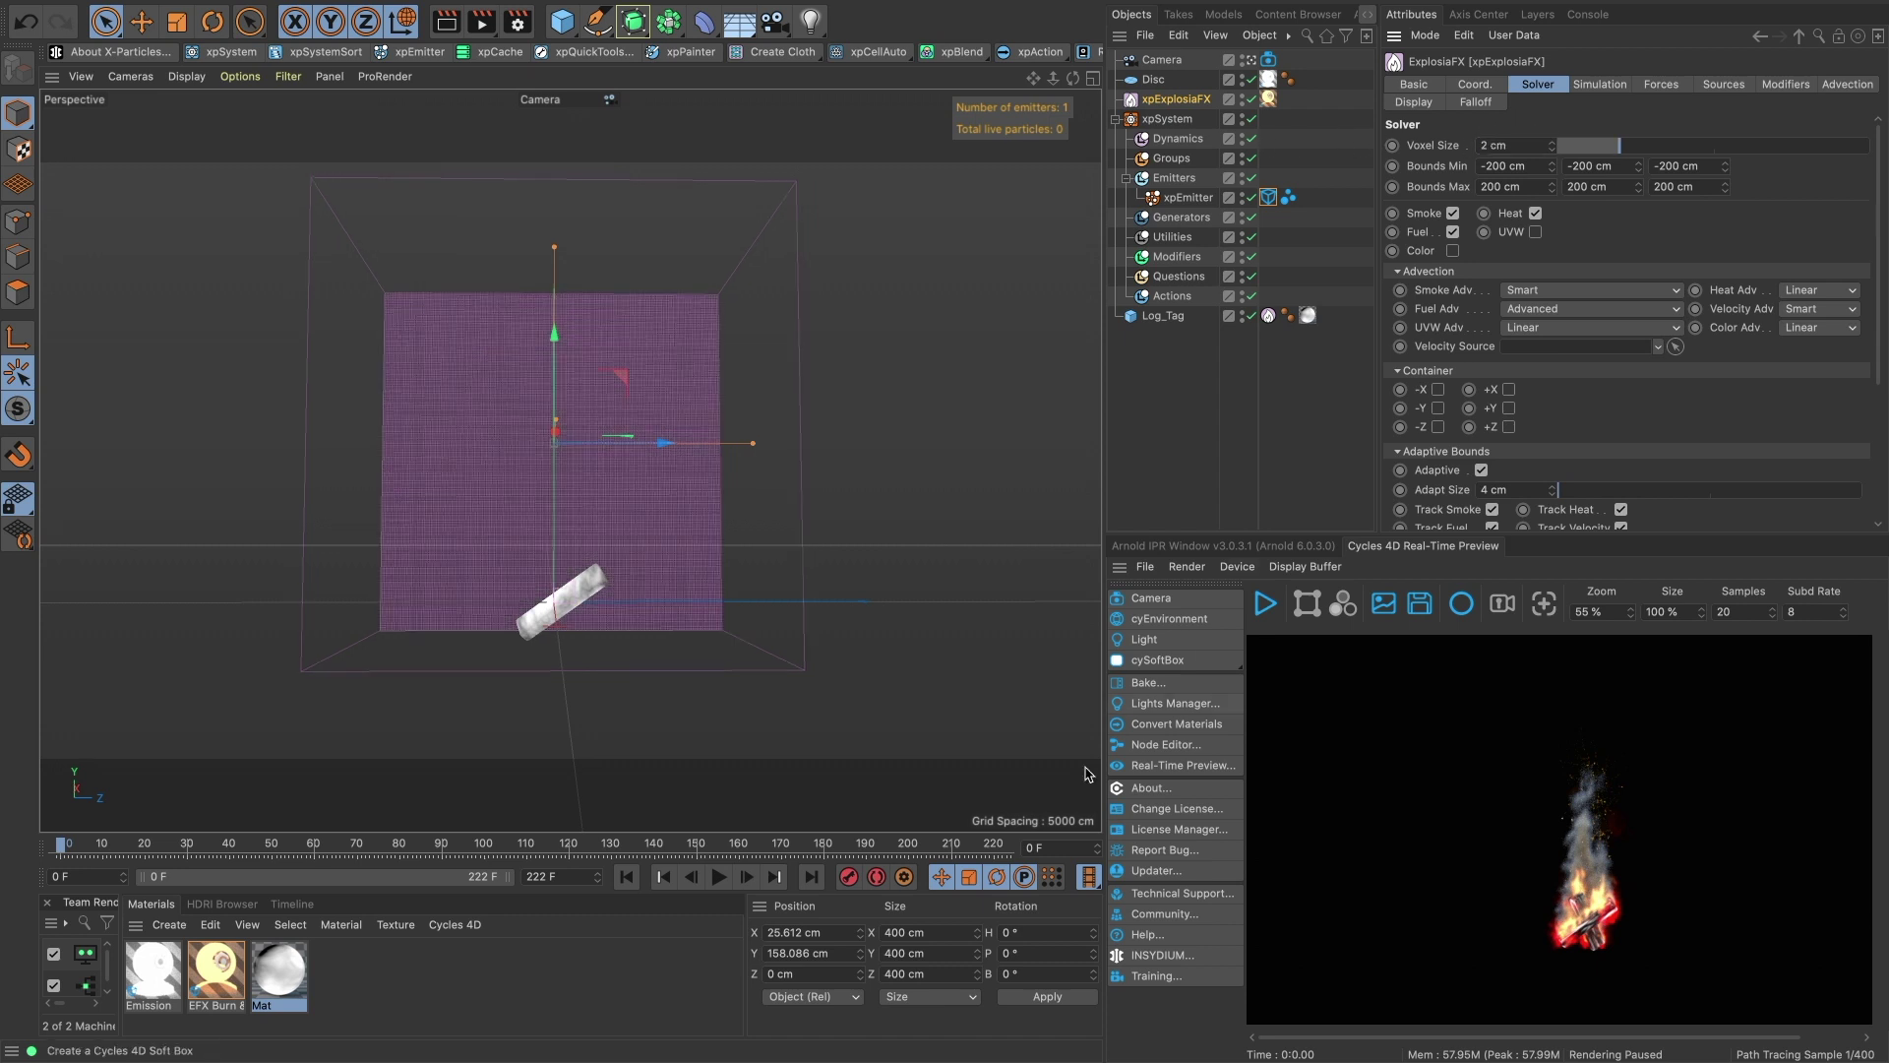
{"action": "left_click", "coordinate": [721, 878]}
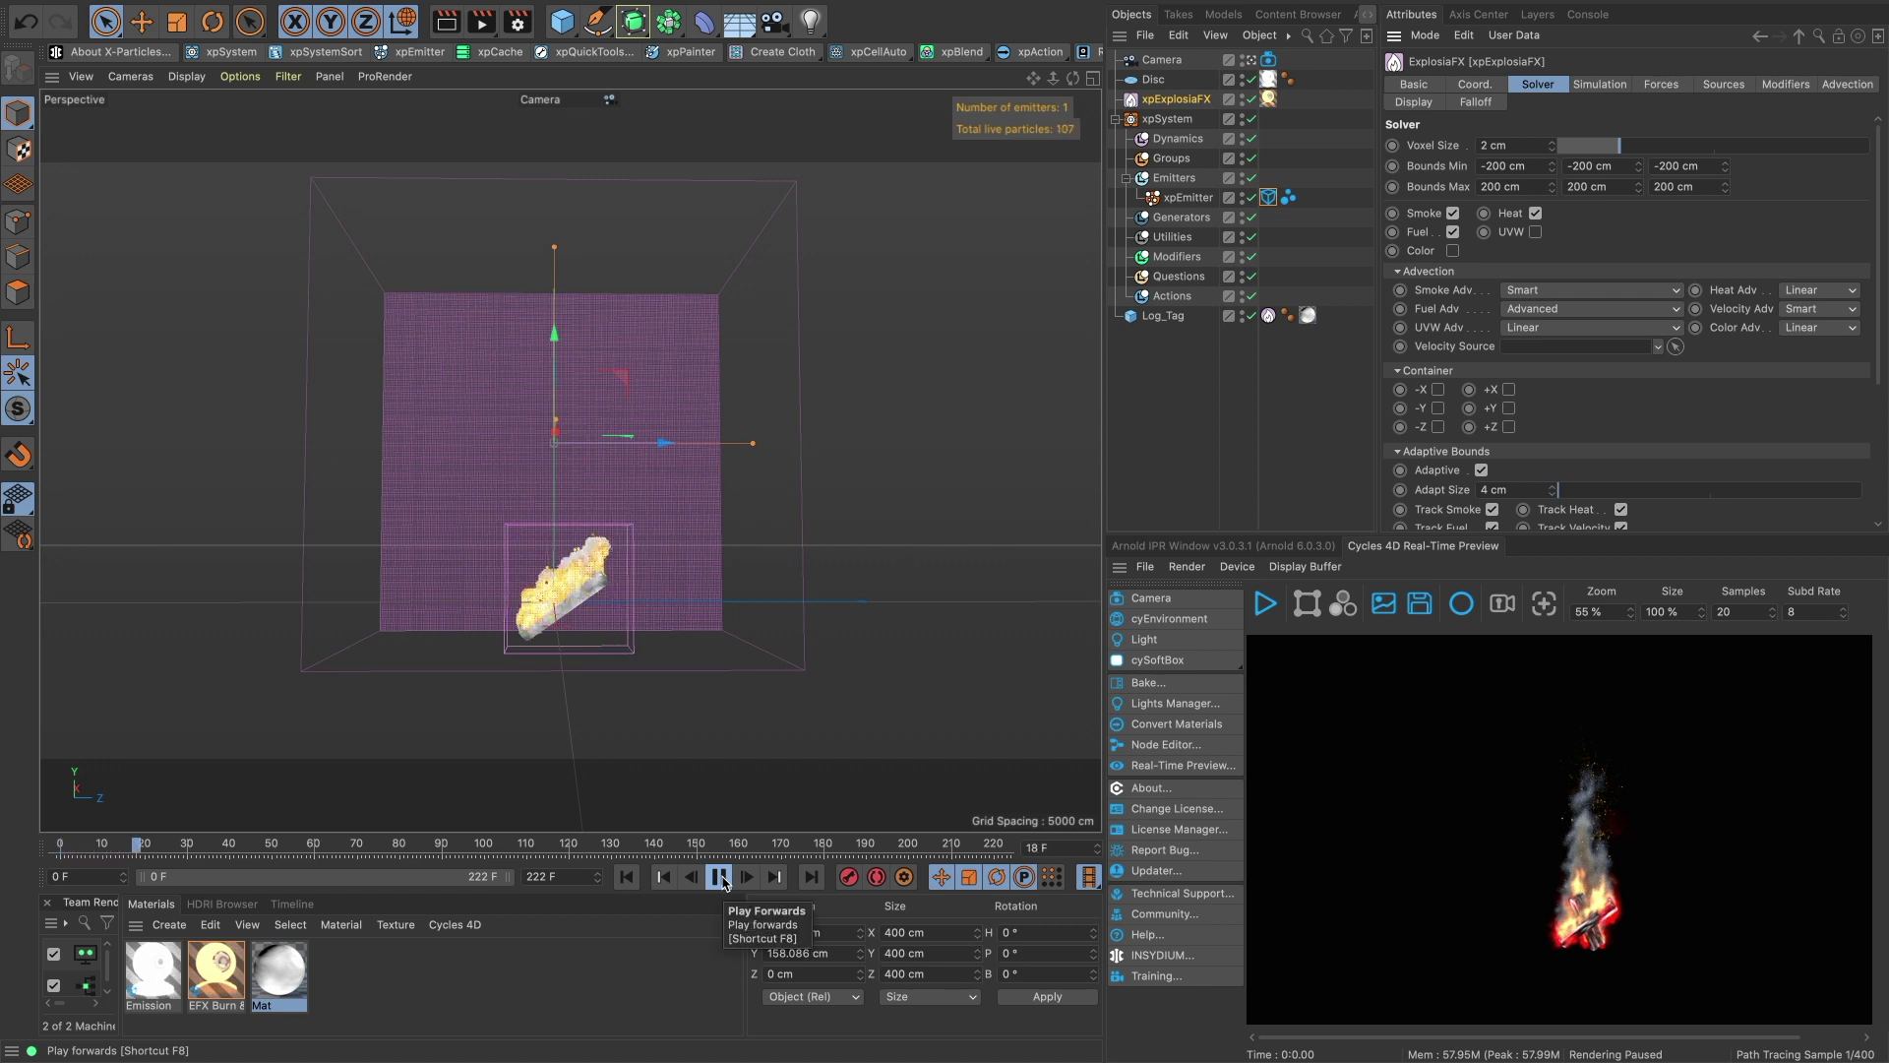
{"action": "left_click", "coordinate": [721, 878]}
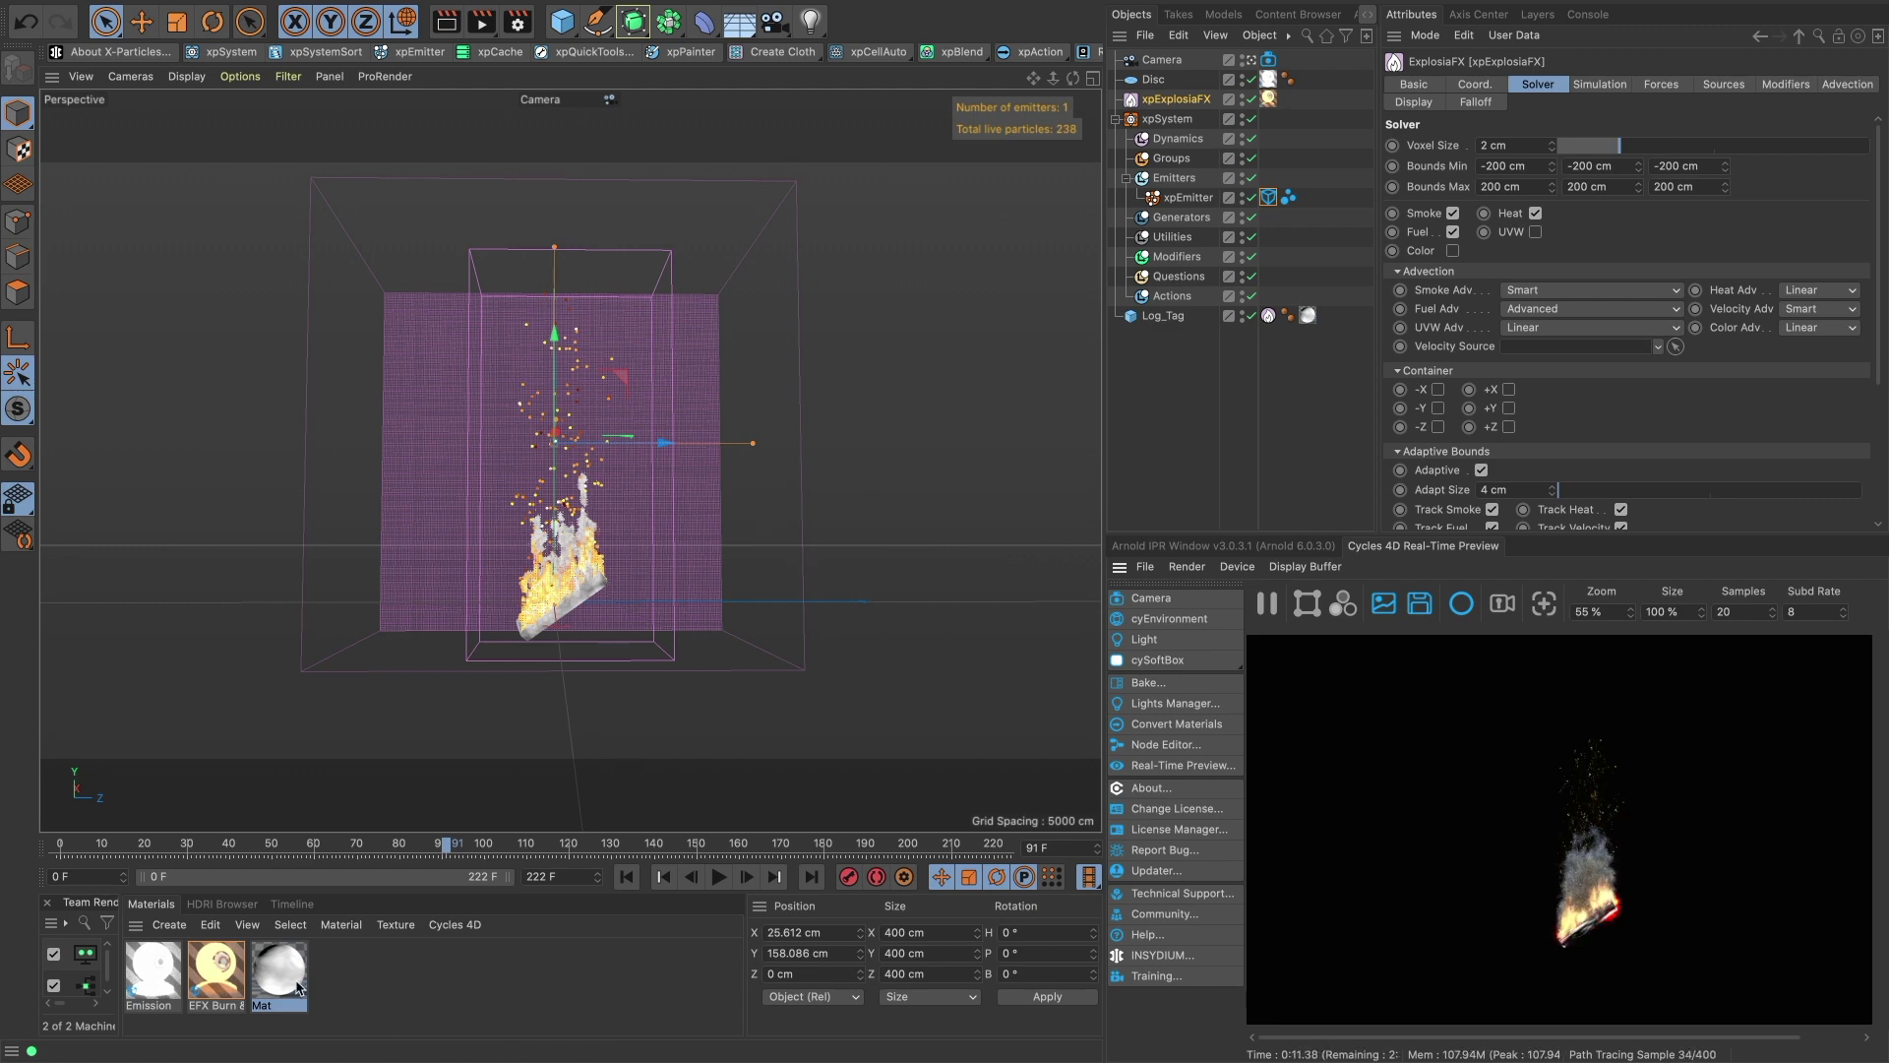
In the EFX Burn material's node graph, set Math (Absorption) Value2 to 5.
{"action": "left_click", "coordinate": [204, 987]}
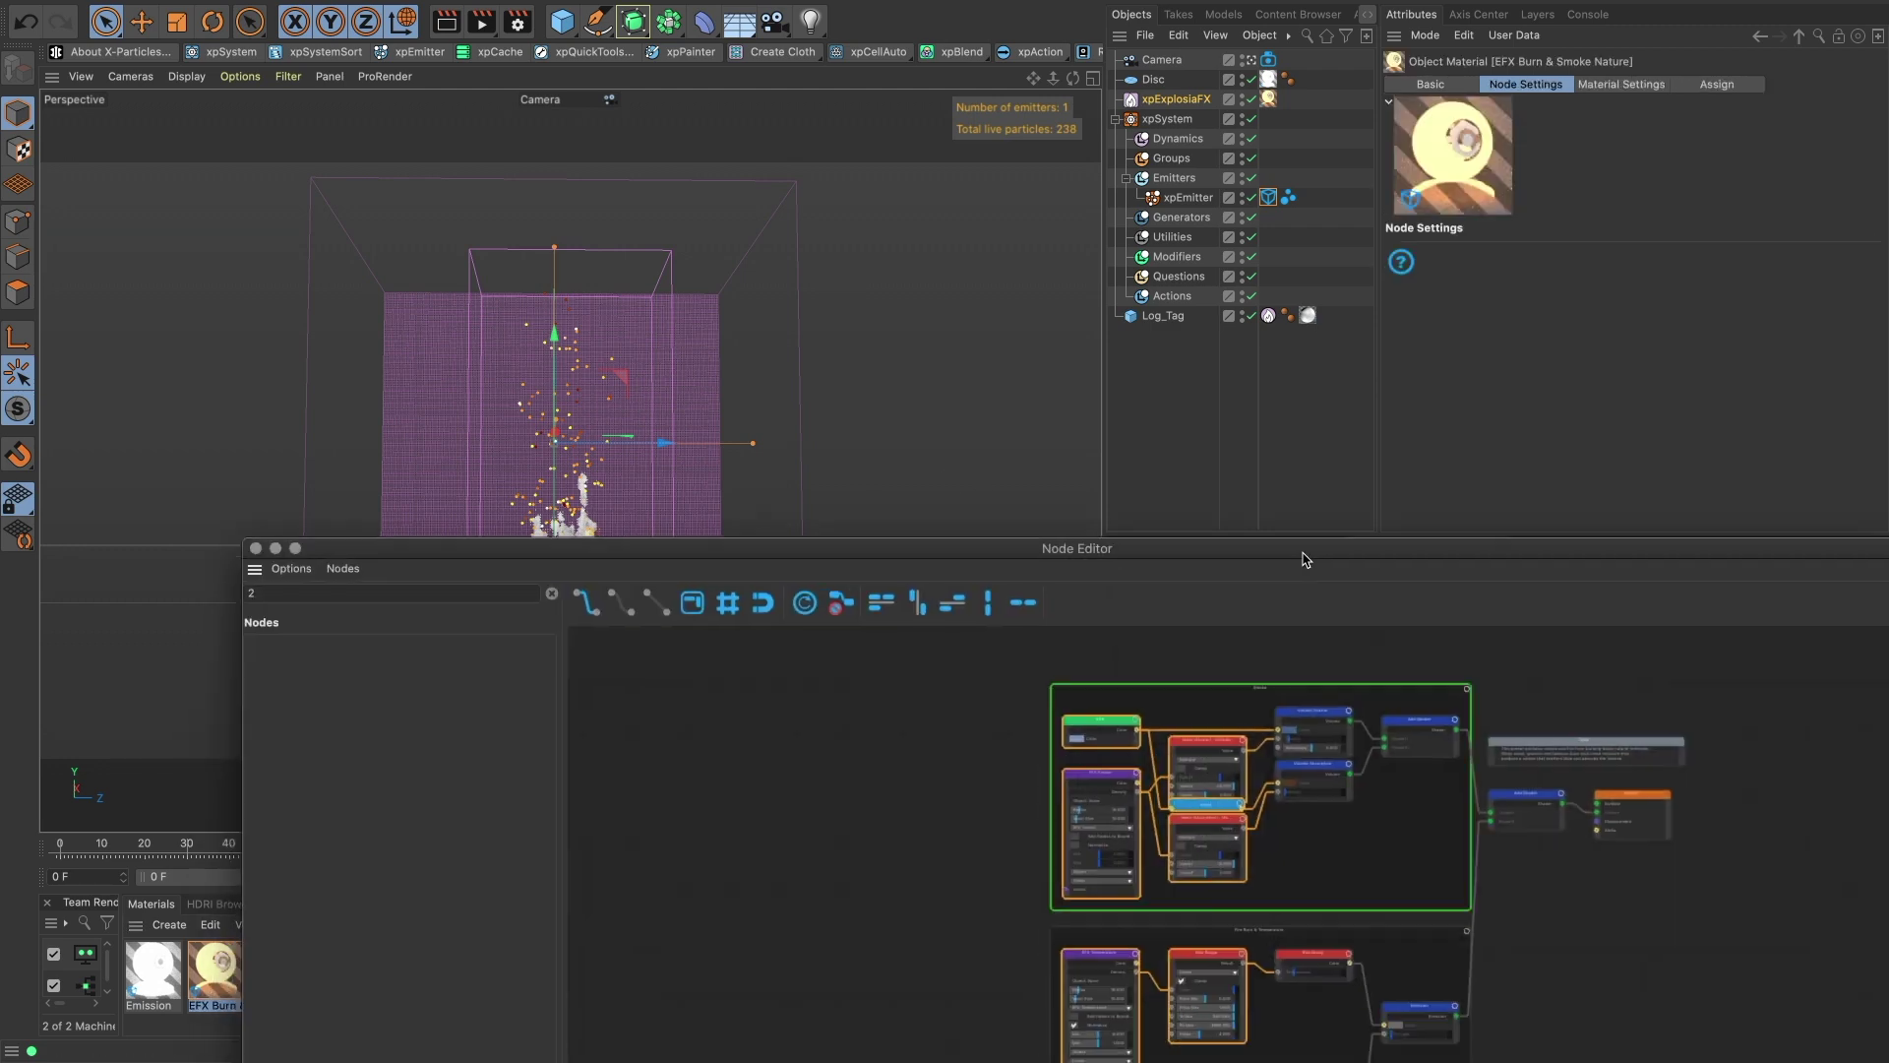
{"action": "left_click_drag", "start_coordinate": [1308, 552], "coordinate": [898, 239]}
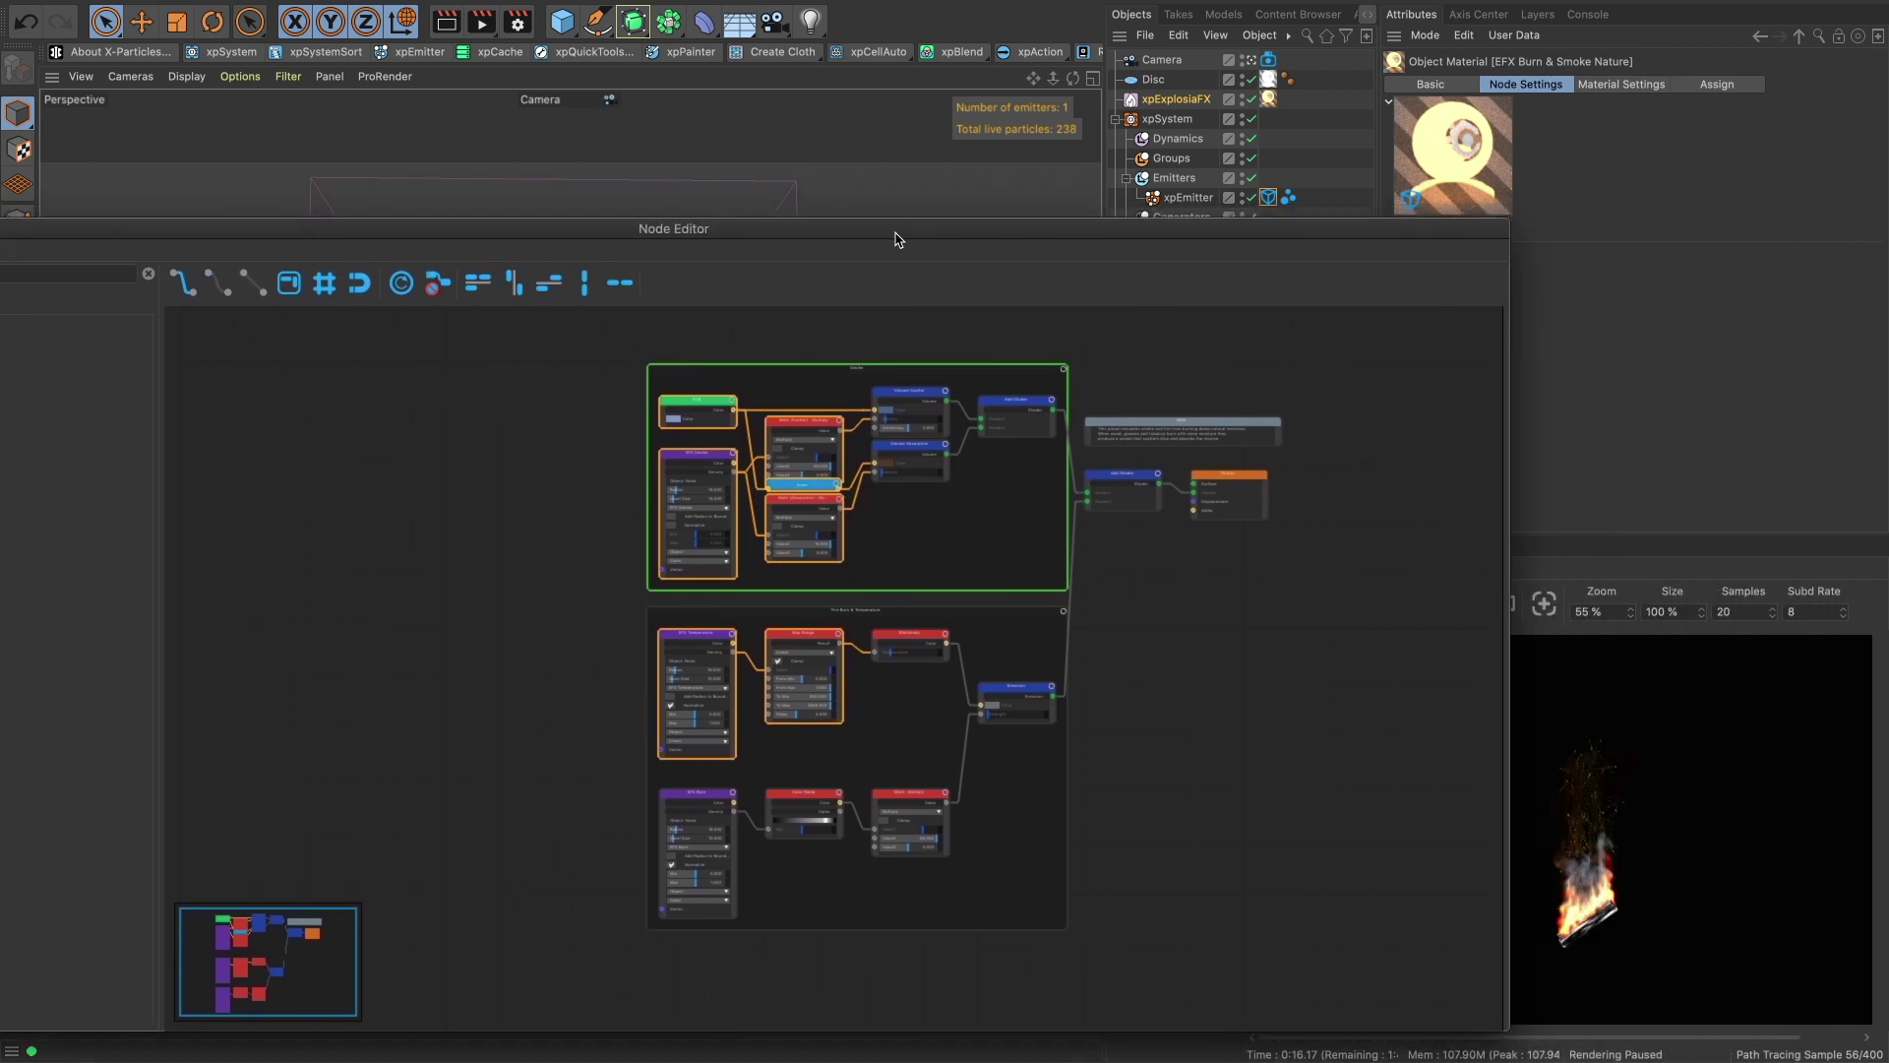
{"action": "scroll", "coordinate": [821, 490], "scroll_direction": "up", "scroll_amount": 5}
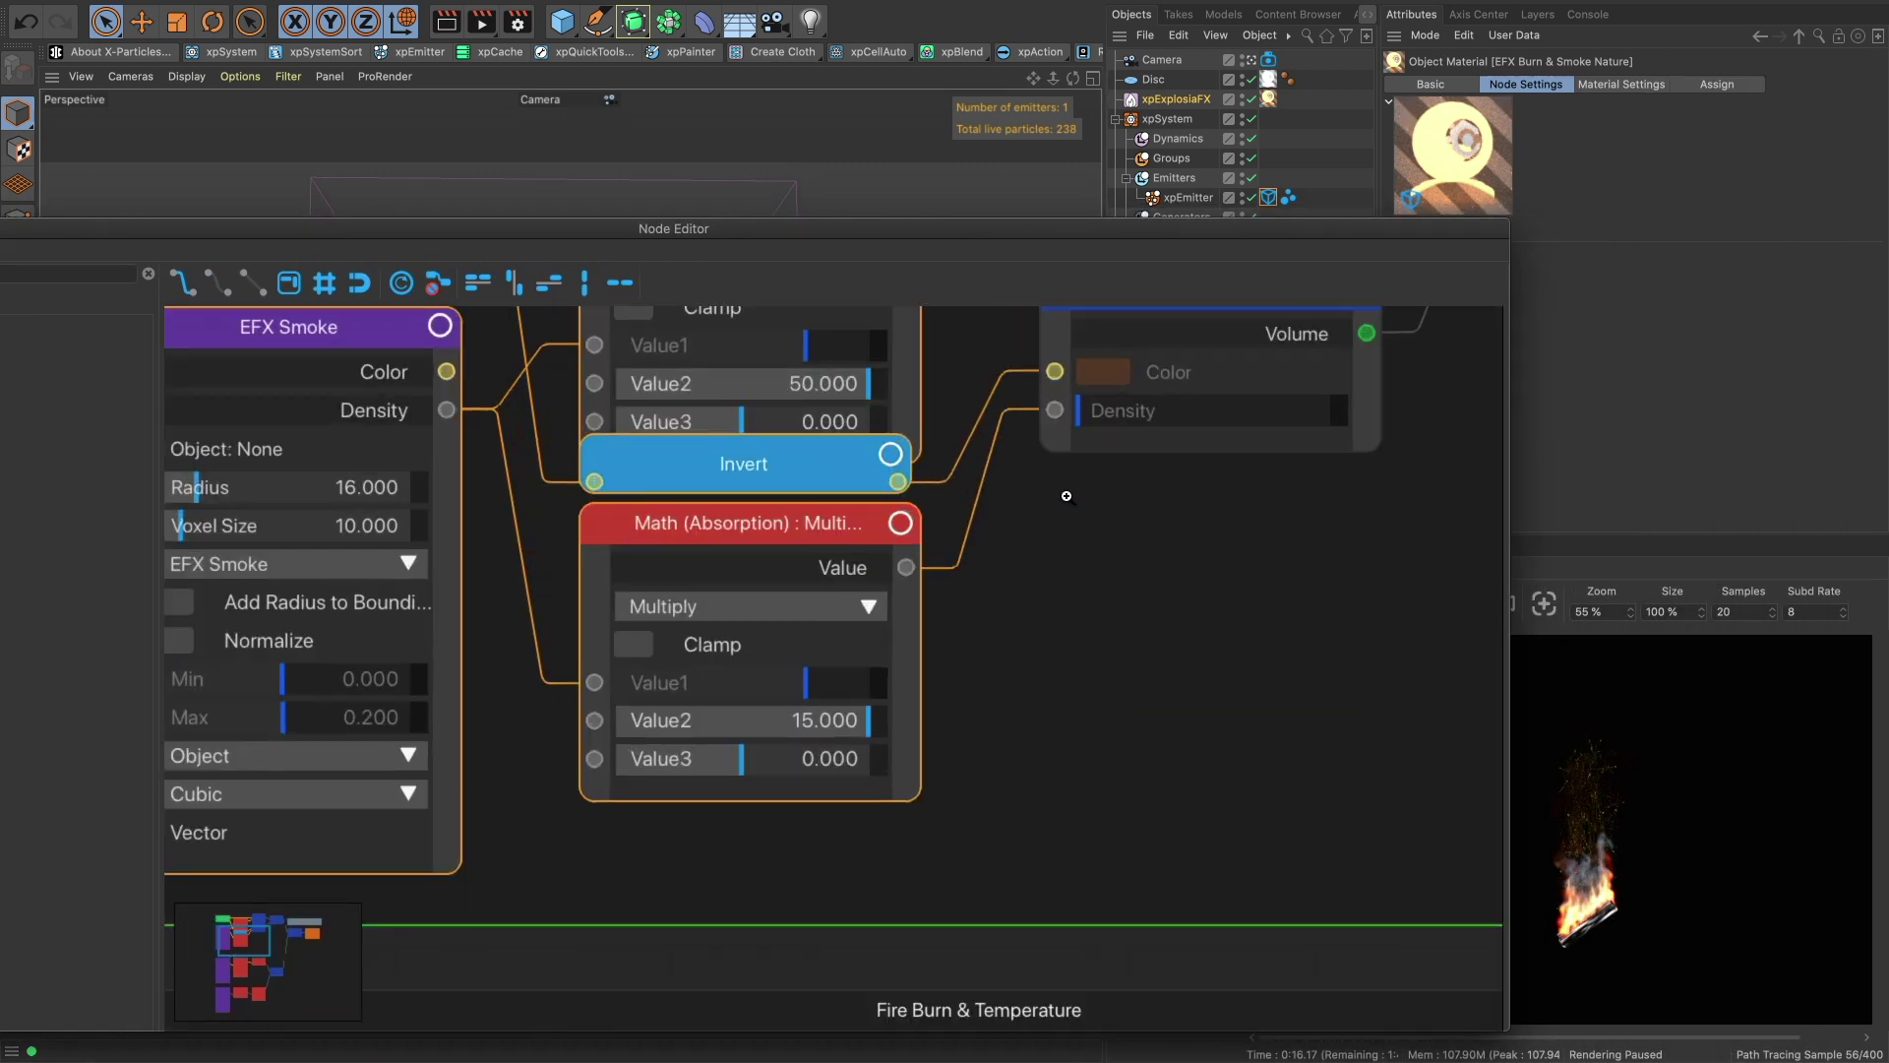
{"action": "scroll", "coordinate": [996, 513], "scroll_direction": "down", "scroll_amount": 4}
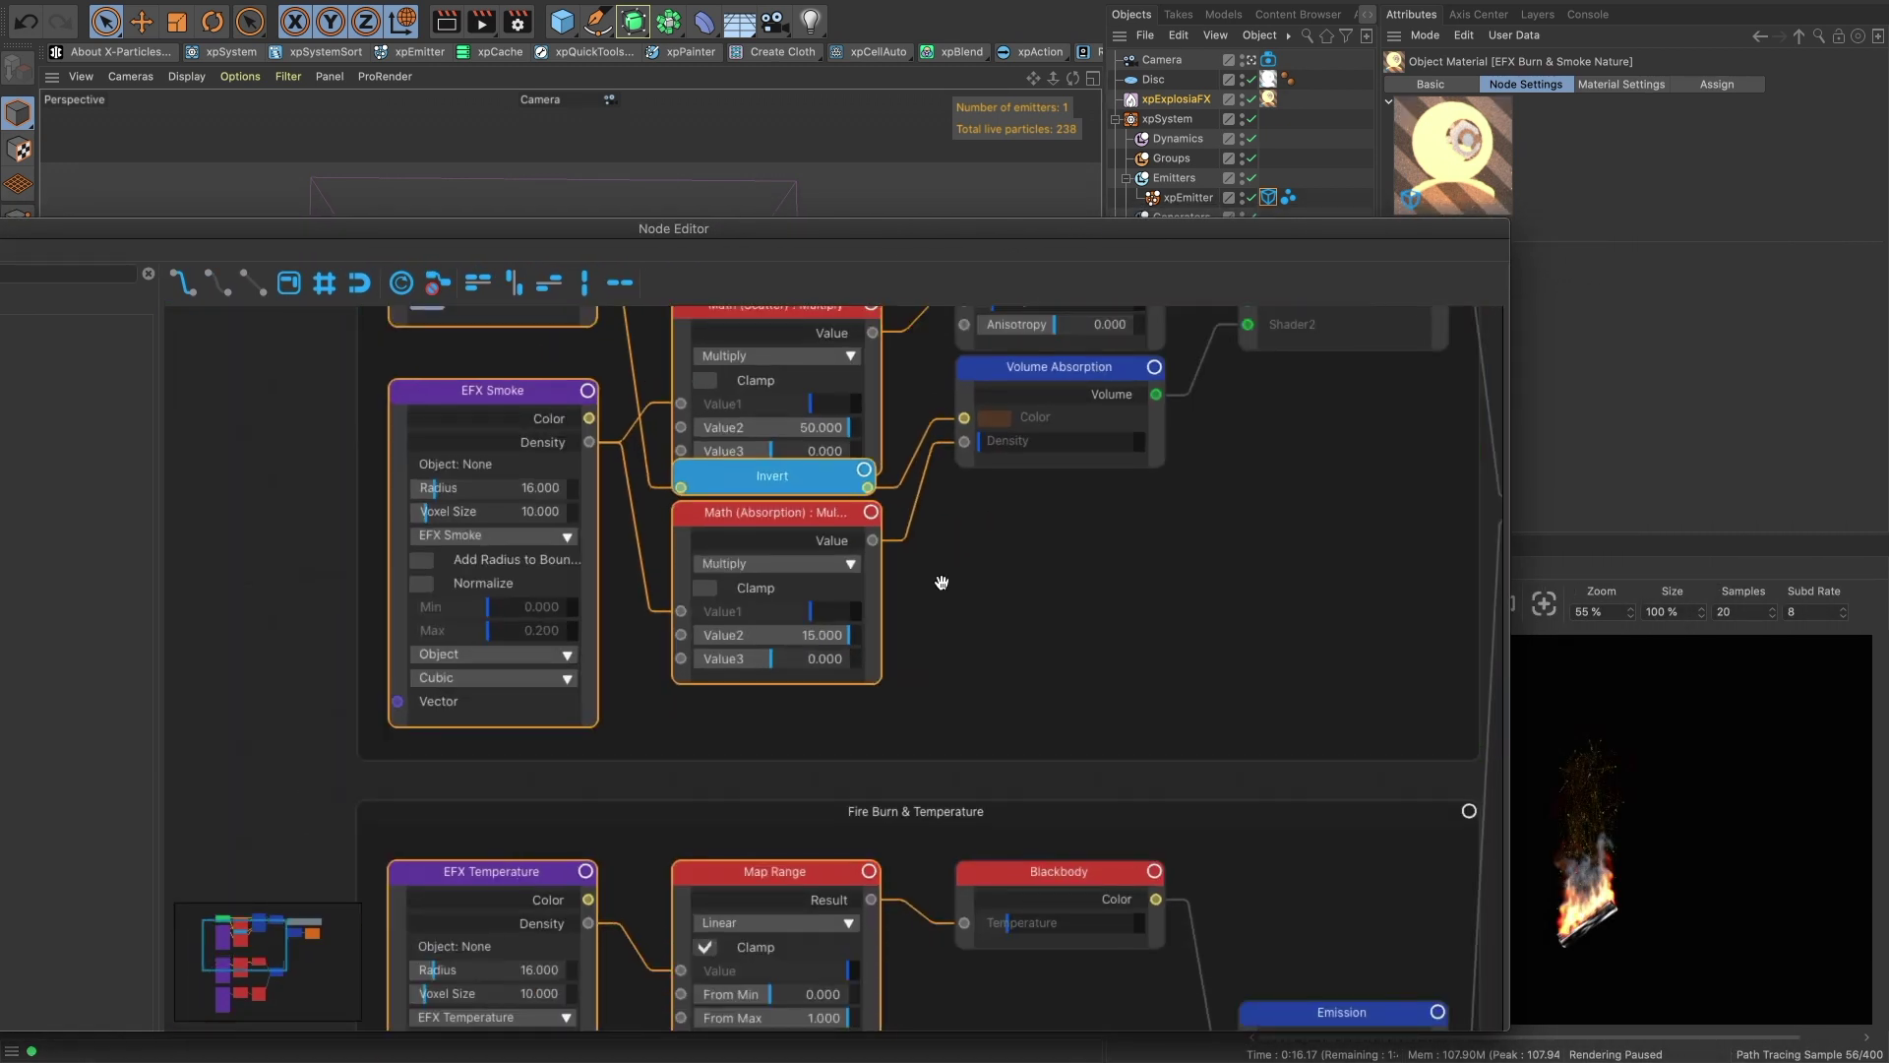
{"action": "middle_click_drag", "start_coordinate": [941, 578], "coordinate": [906, 751]}
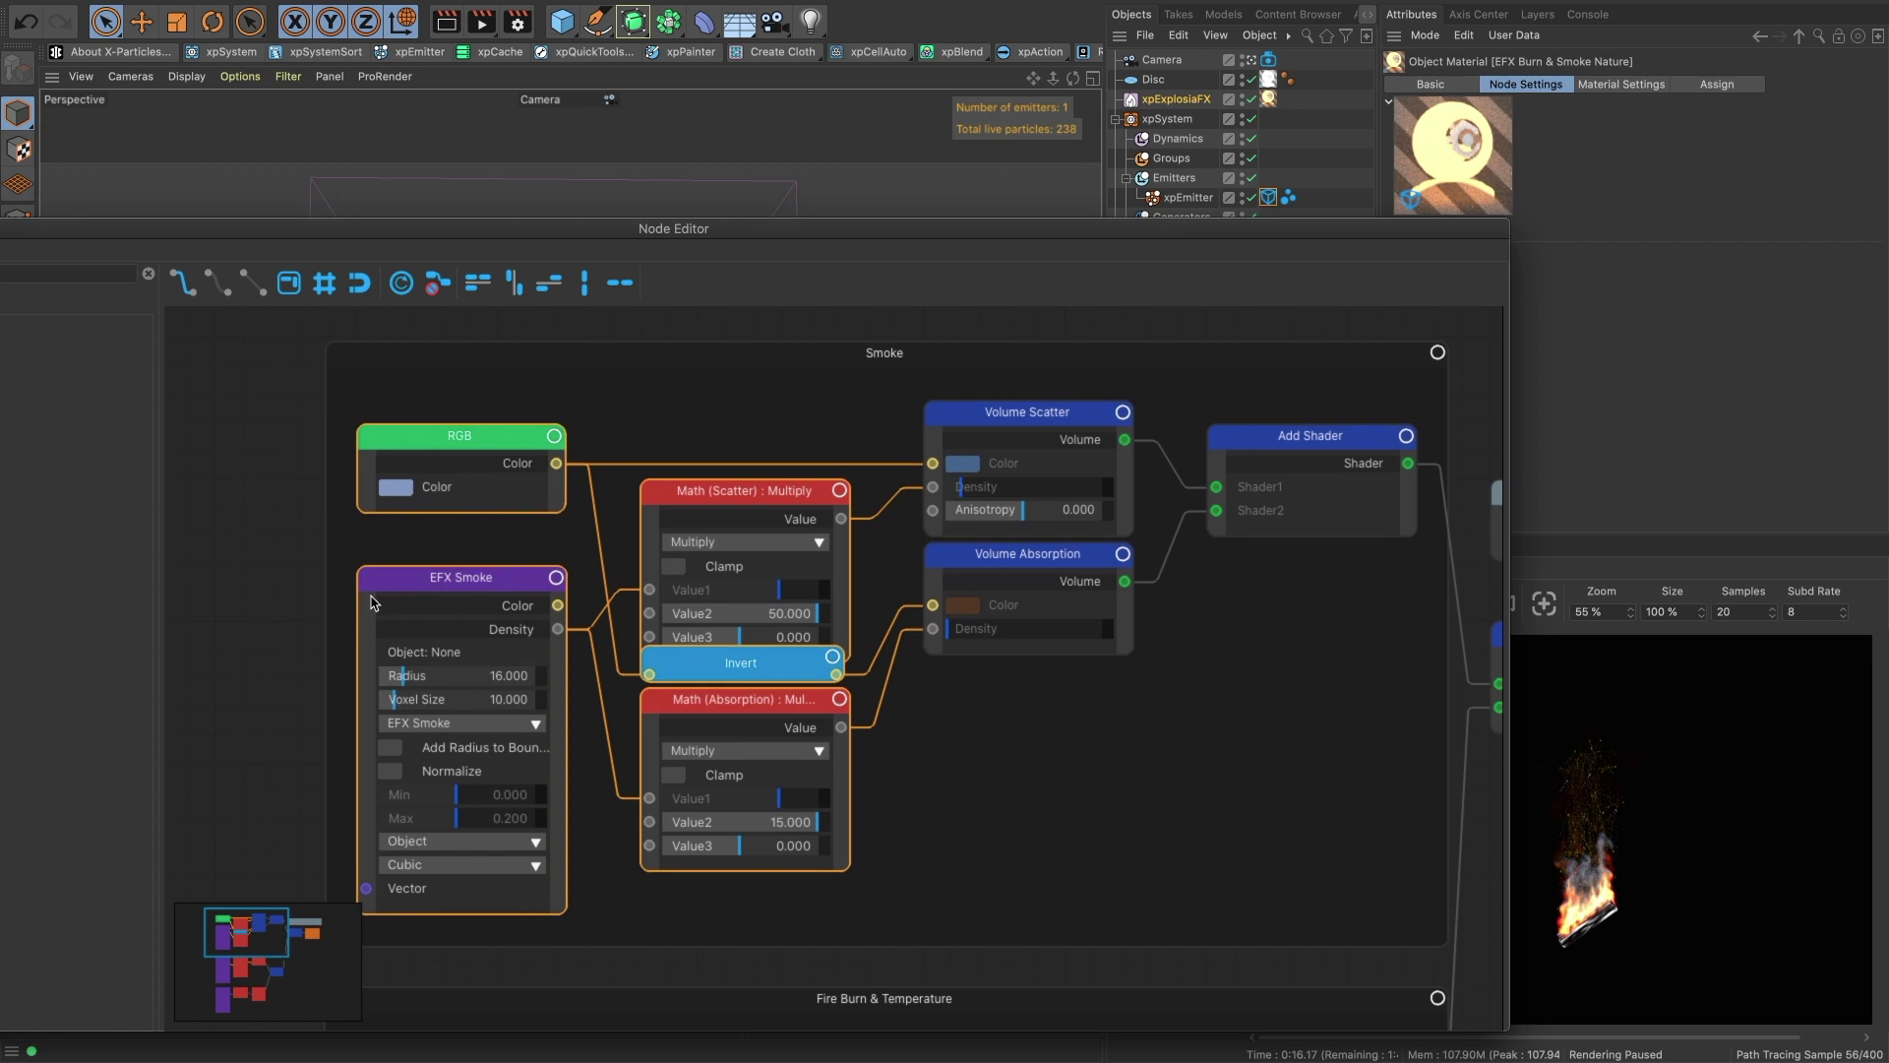
{"action": "left_click", "coordinate": [712, 703]}
{"action": "left_click_drag", "start_coordinate": [1319, 244], "coordinate": [1058, 198]}
{"action": "left_click", "coordinate": [1471, 286]}
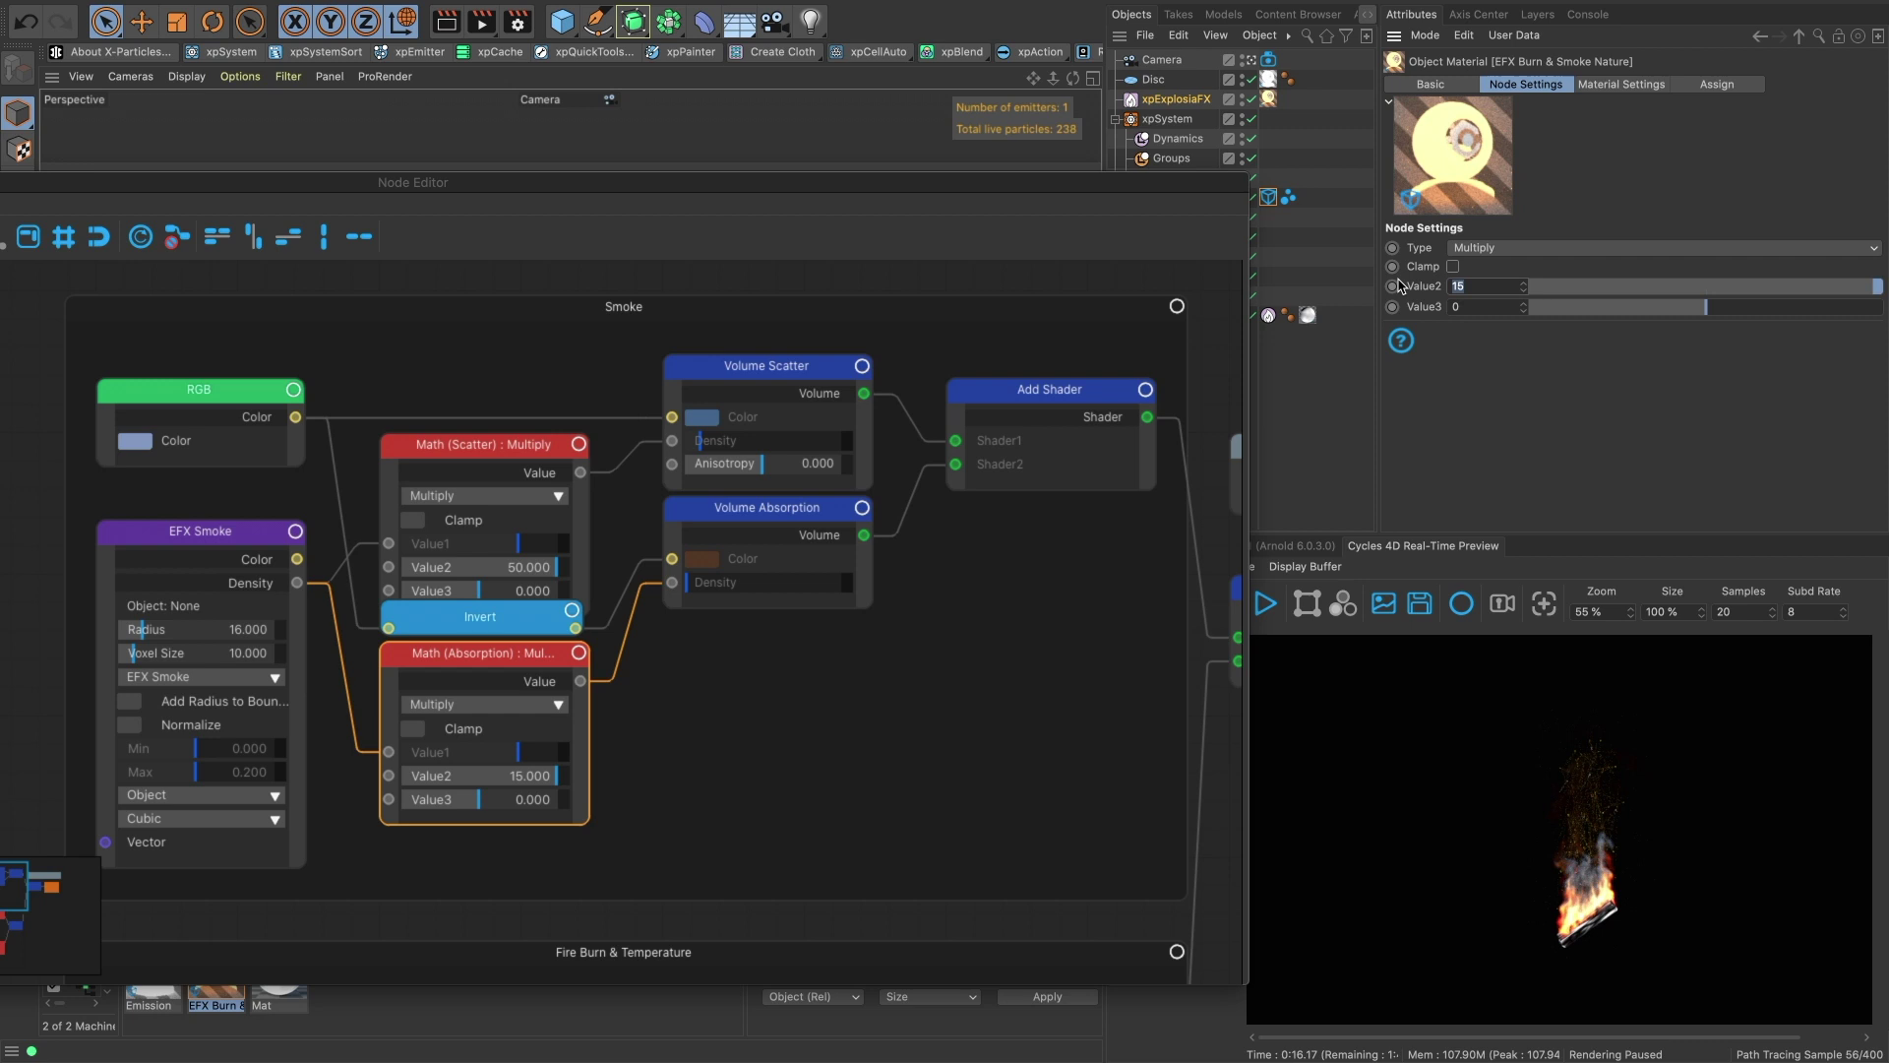
{"action": "type", "text": "5"}
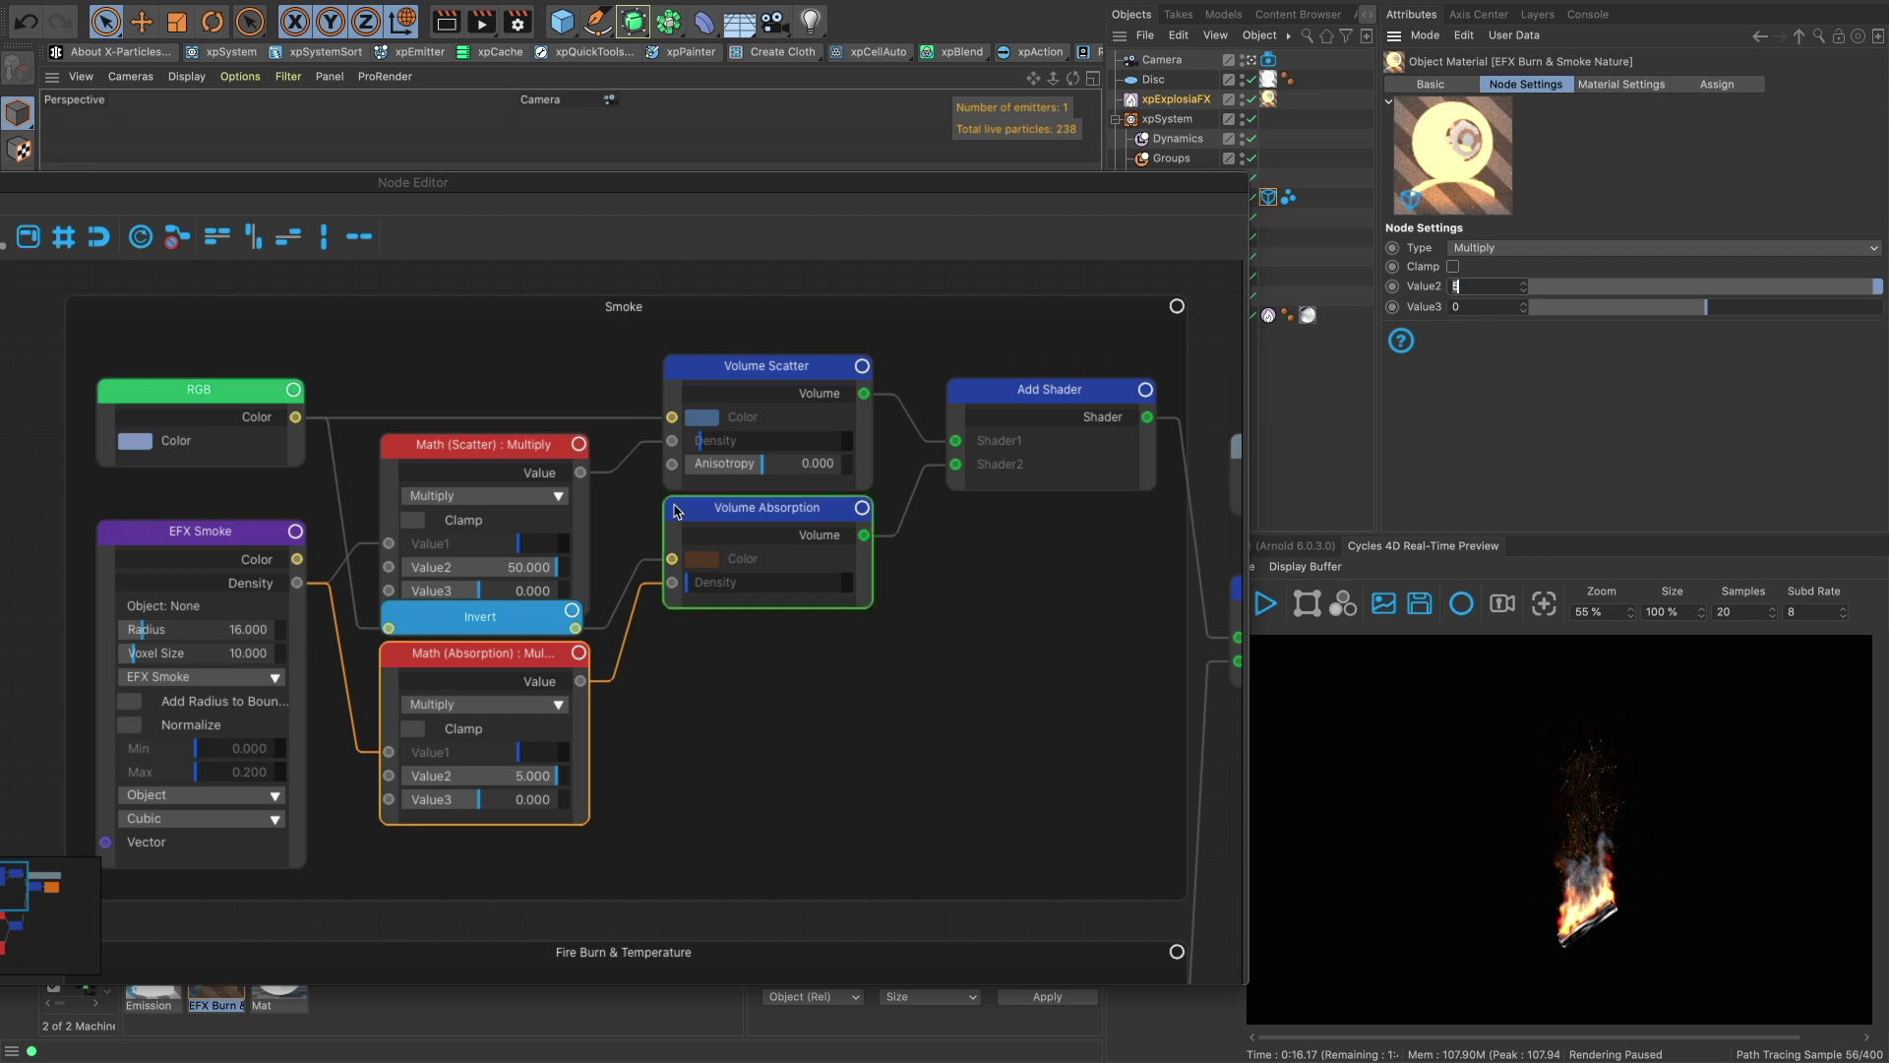
{"action": "left_click", "coordinate": [482, 444]}
Set Math (Scatter) Value2 to 10 and resume the Cycles 4D preview render.
{"action": "left_click", "coordinate": [1481, 287]}
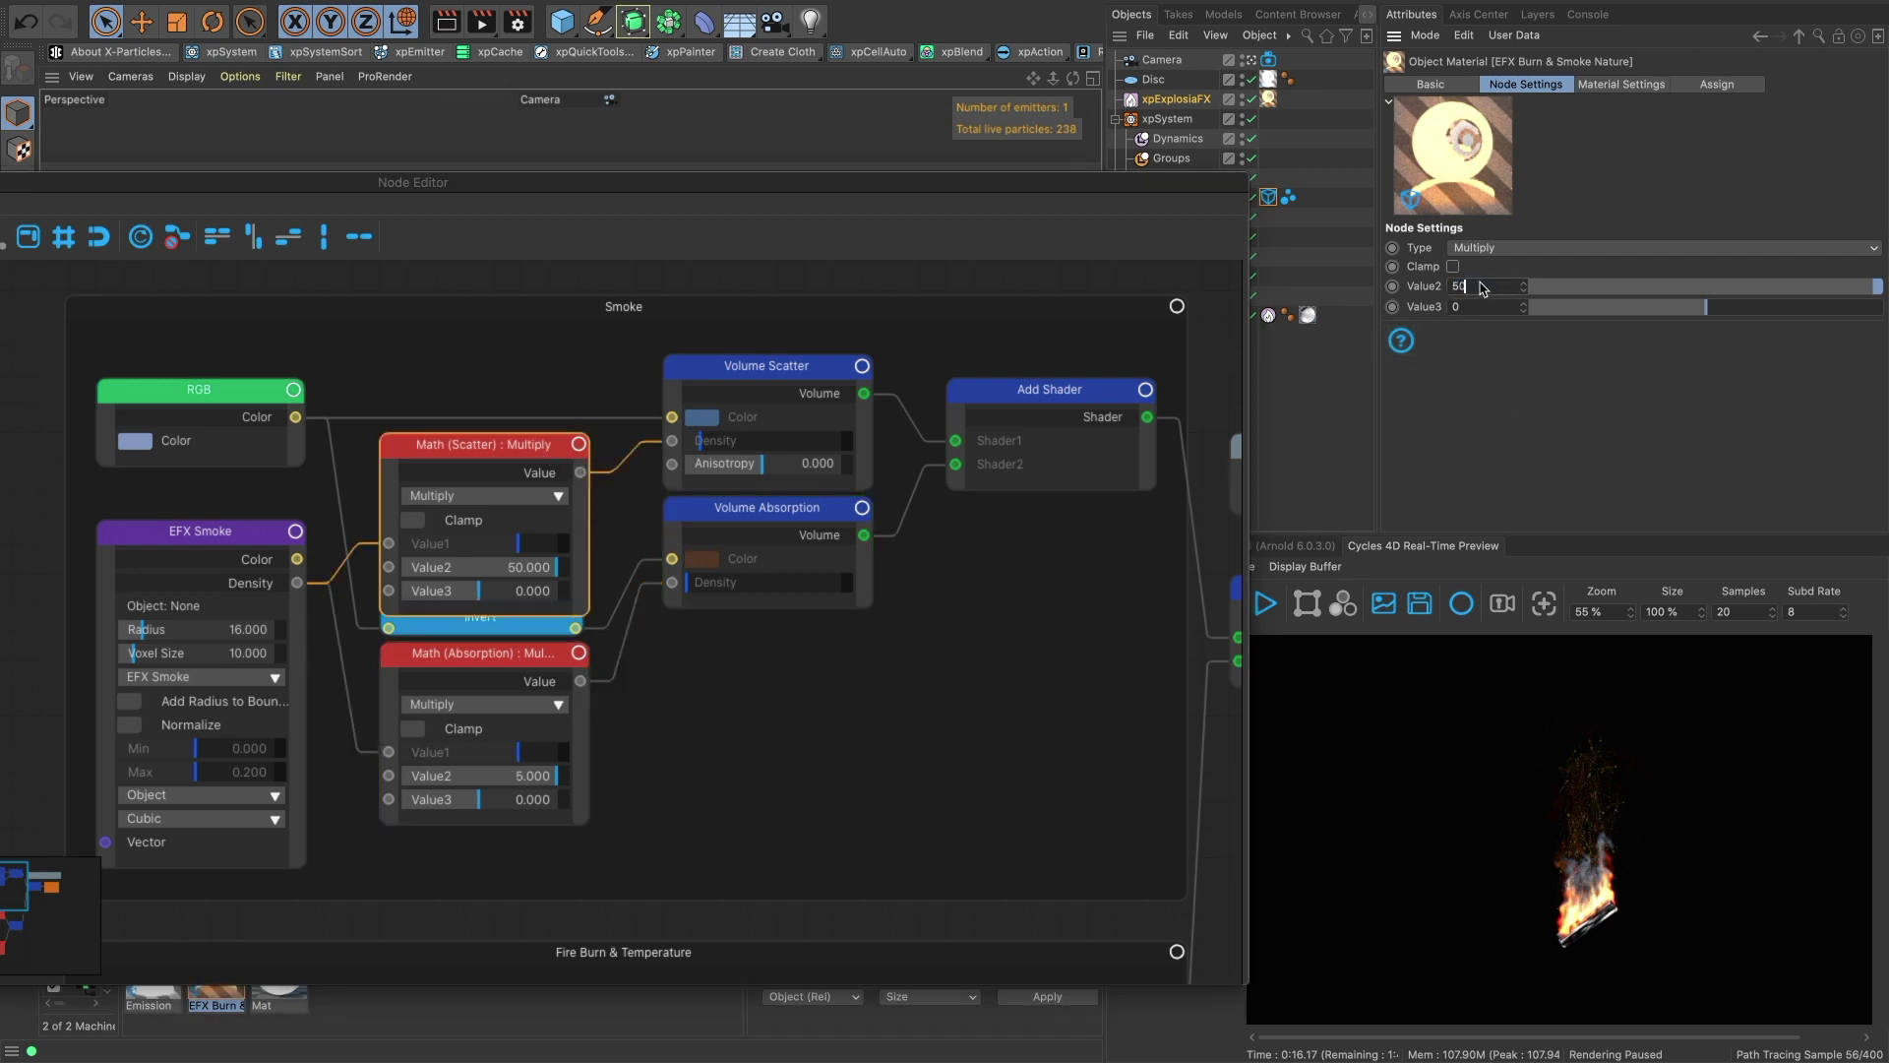
{"action": "type", "text": "10"}
{"action": "key", "text": "Return"}
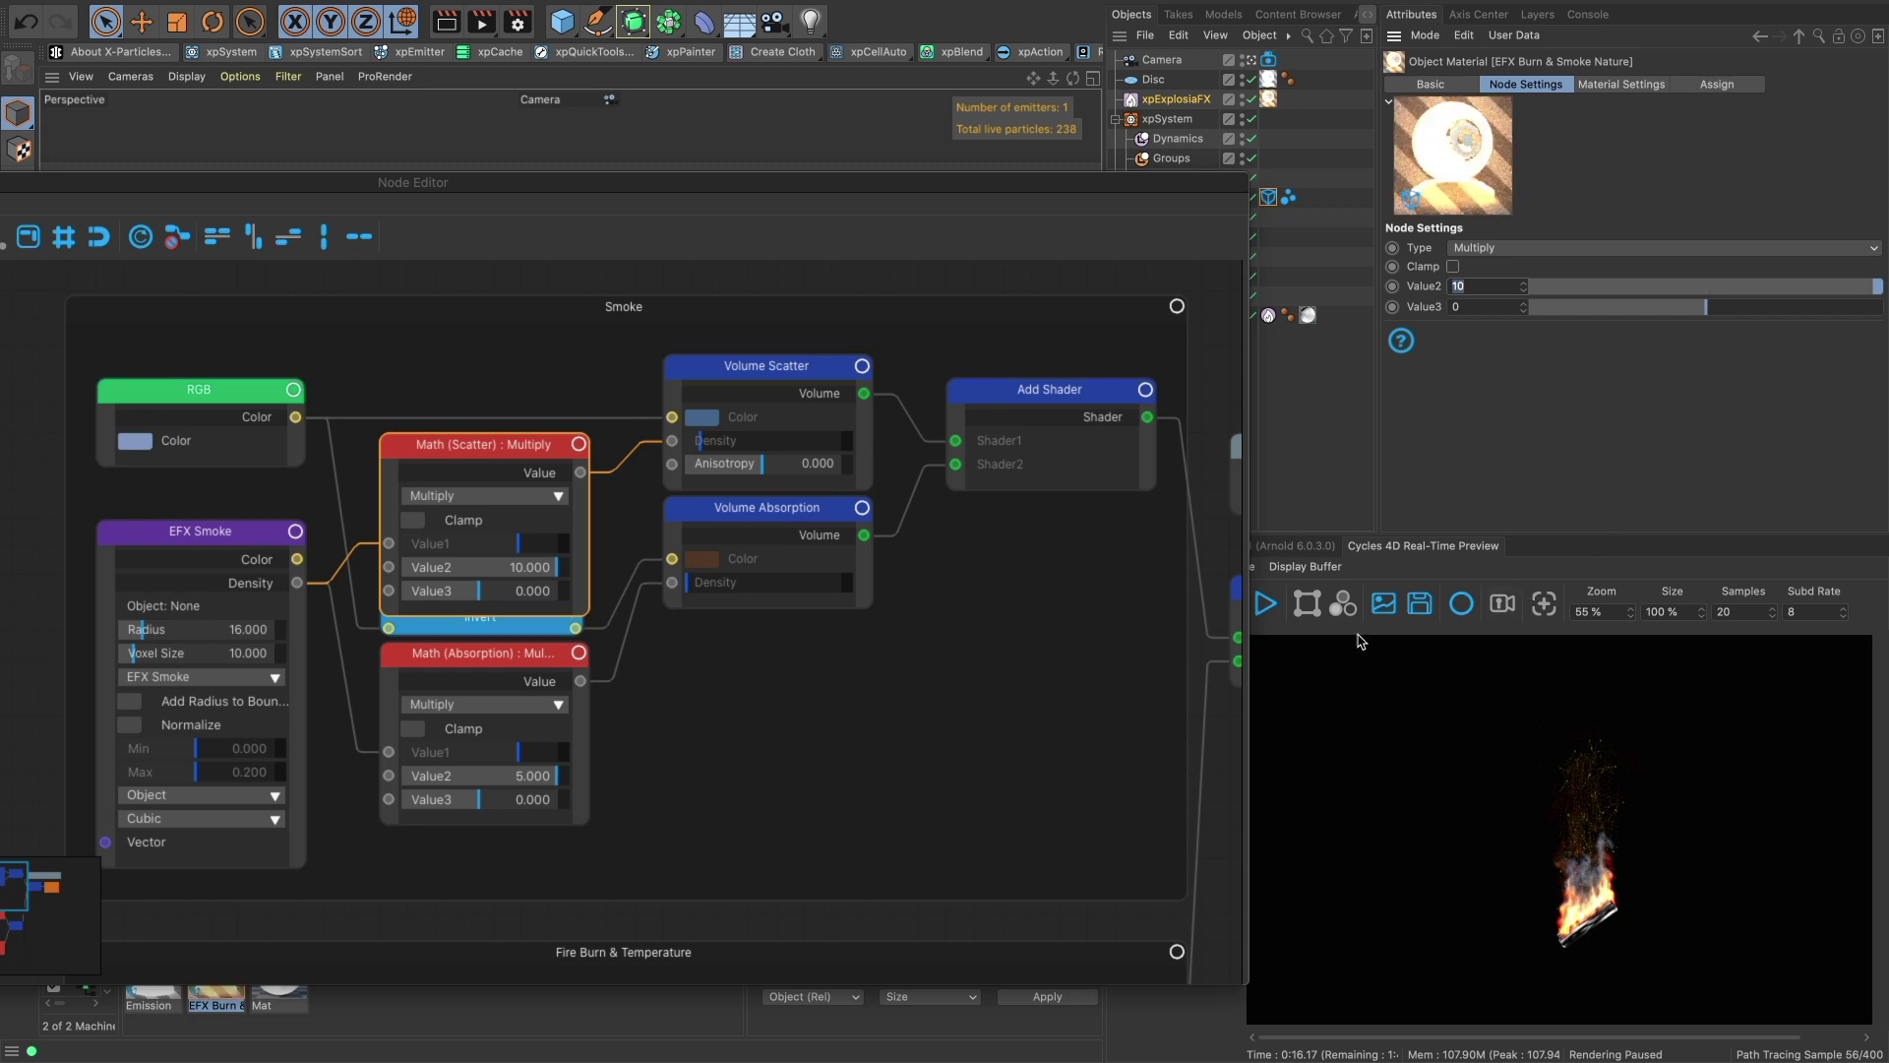
{"action": "left_click", "coordinate": [1267, 605]}
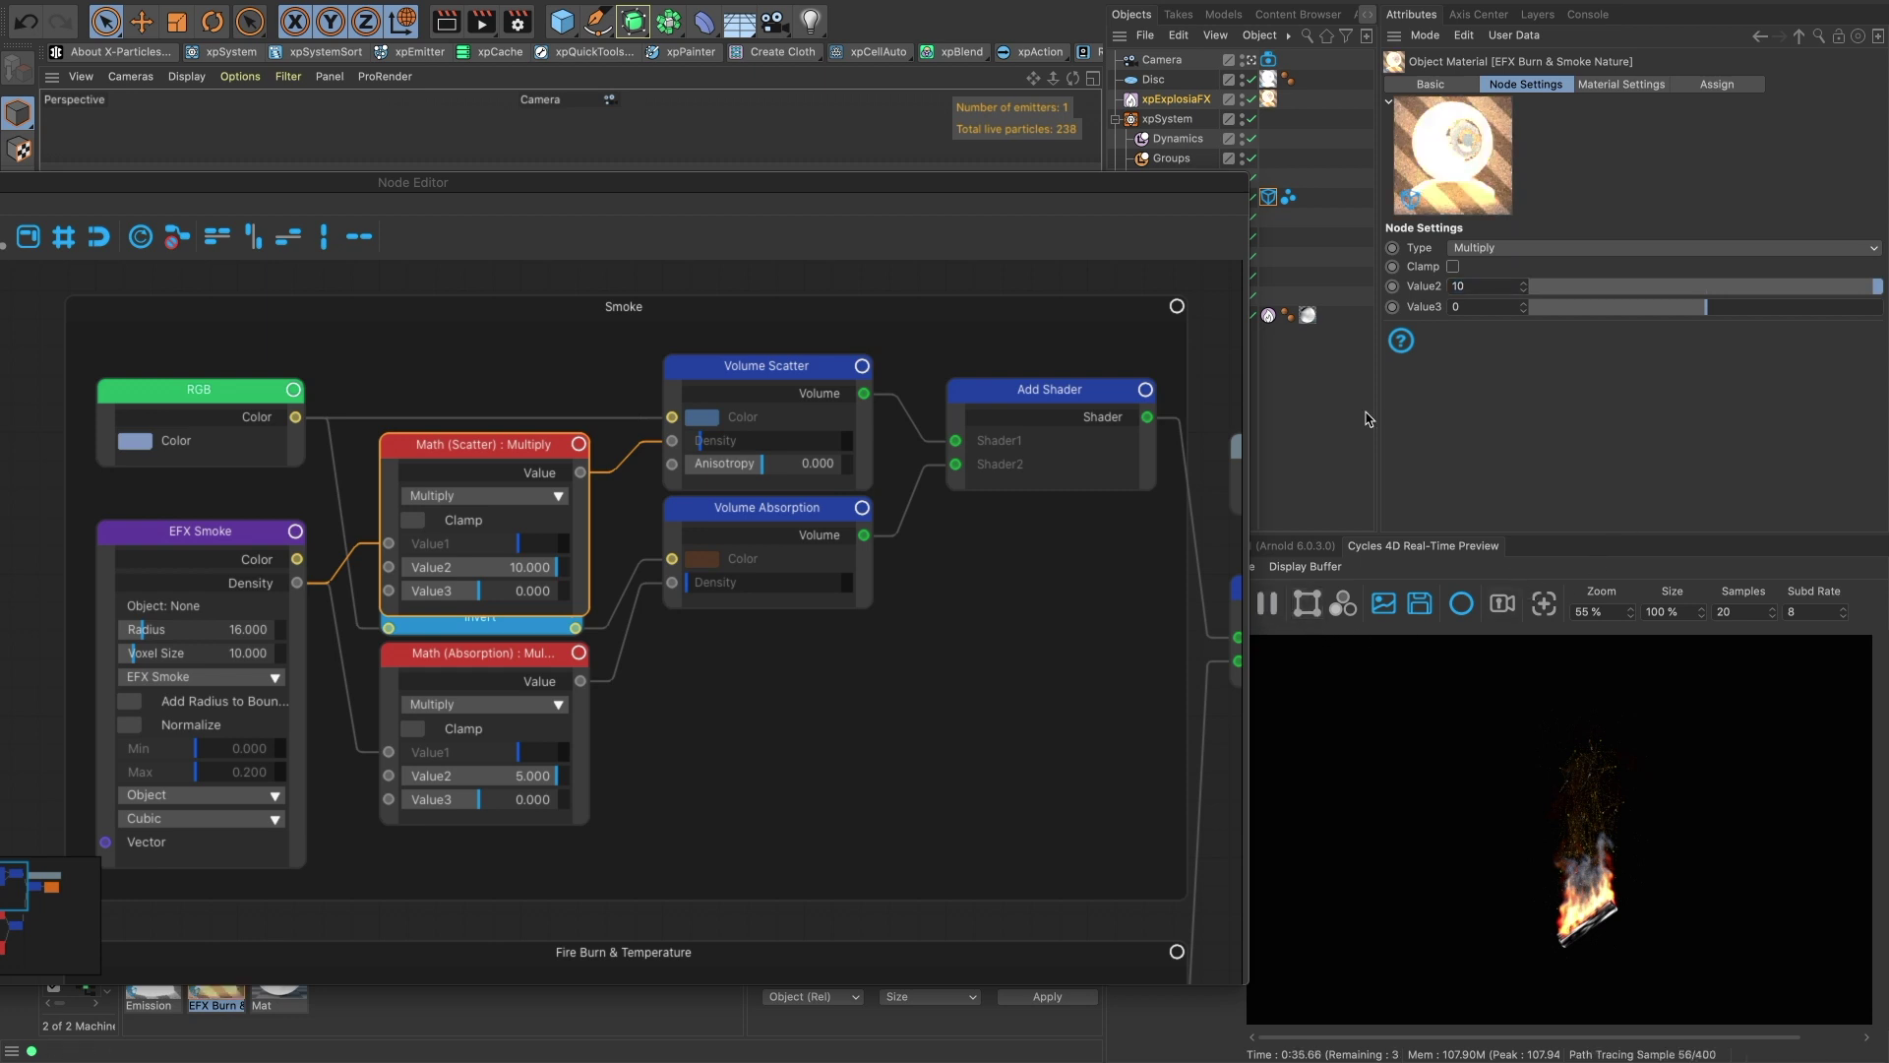